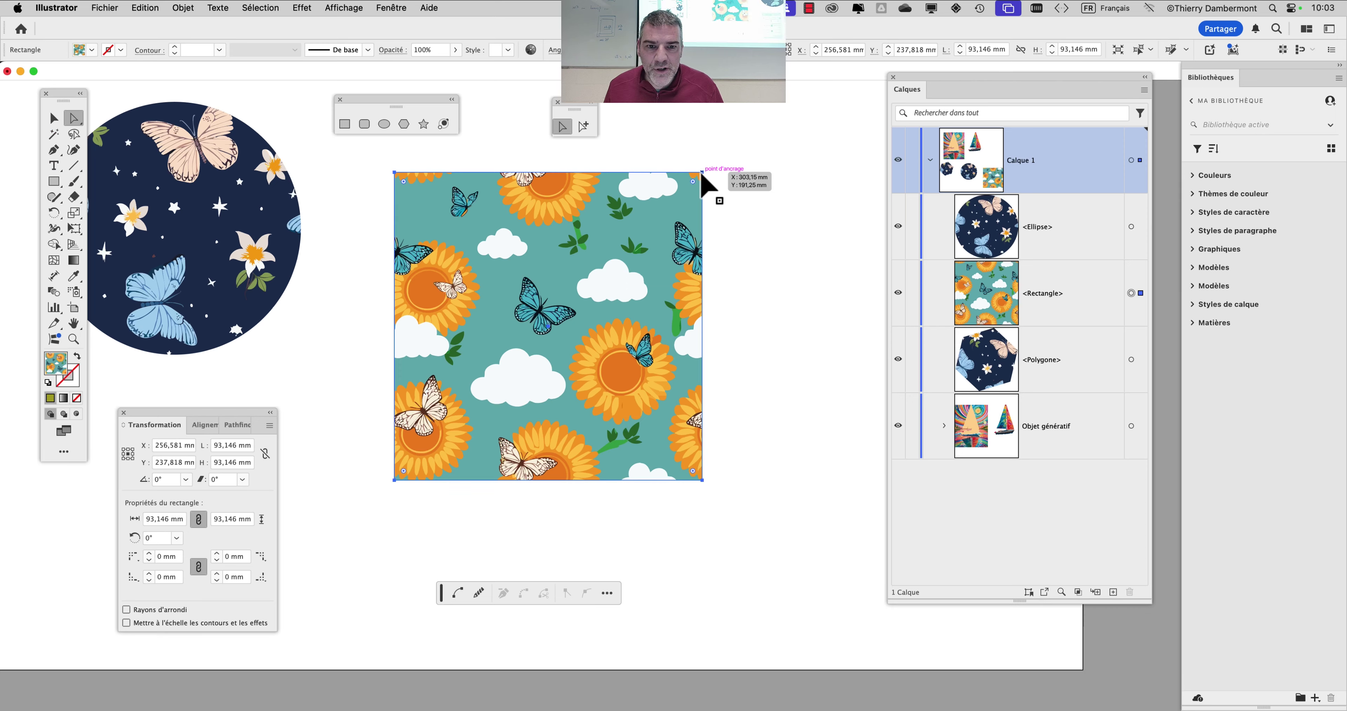
# Move the whole sunflower-patterned rectangle slightly down the artboard
pyautogui.moveTo(613, 281); pyautogui.dragTo(1180, 558)
pyautogui.moveTo(823, 272); pyautogui.dragTo(725, 171)
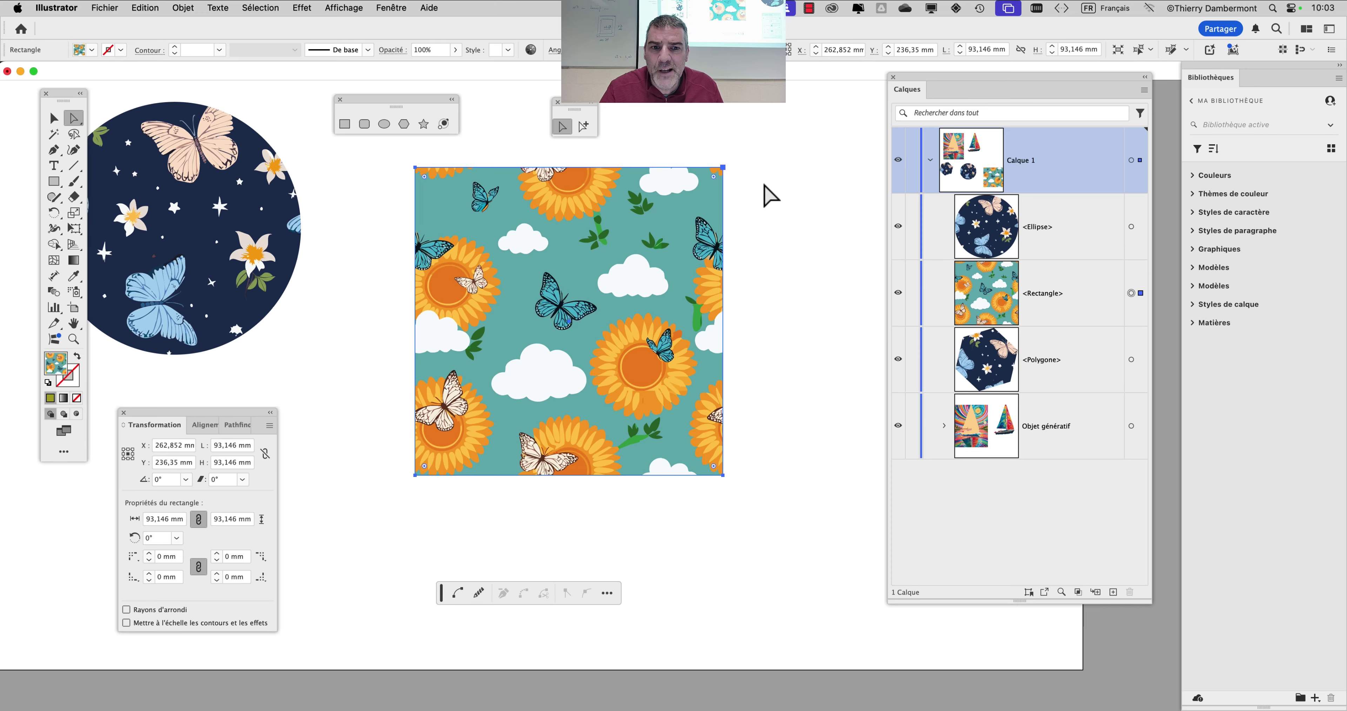
pyautogui.moveTo(723, 169); pyautogui.dragTo(704, 204)
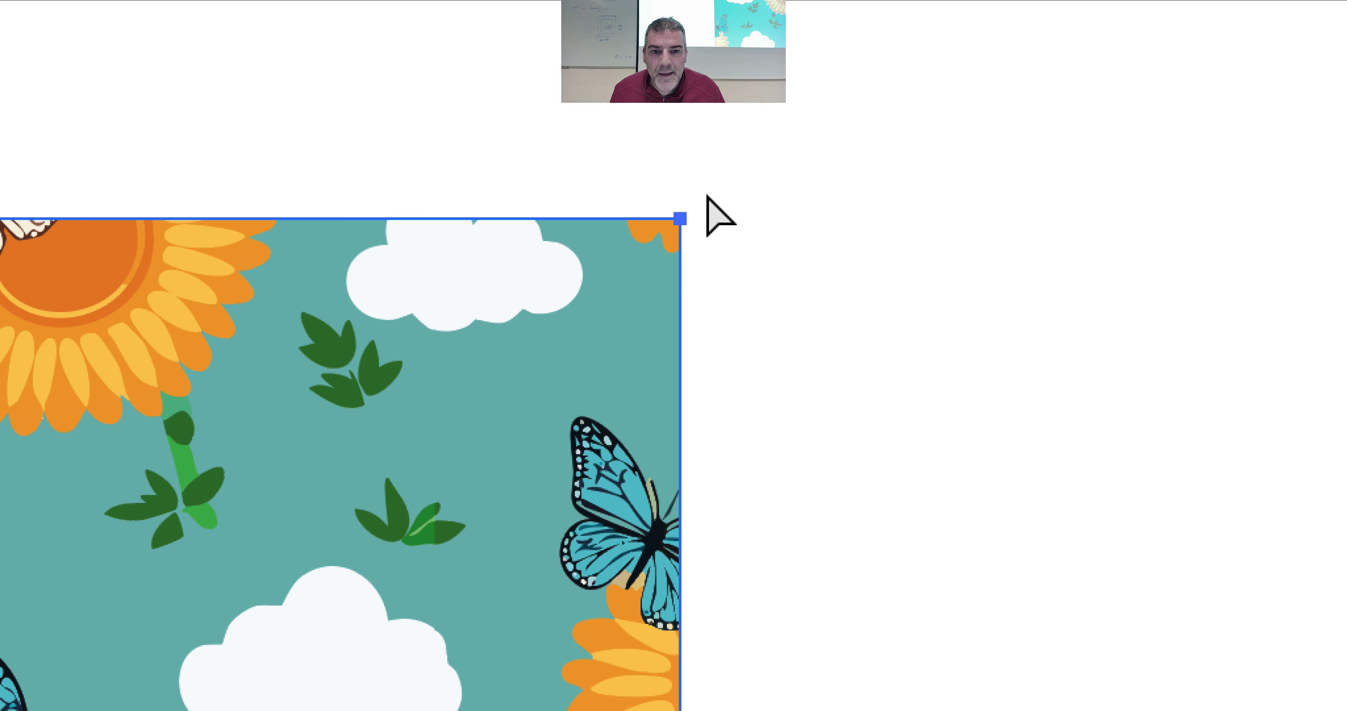
# Reshape the rectangle by moving its upper right anchor point to about X 314.2, Y 183.4 mm and its upper left one to about X 198.2, Y 198.5 mm
pyautogui.moveTo(706, 200); pyautogui.dragTo(904, 60)
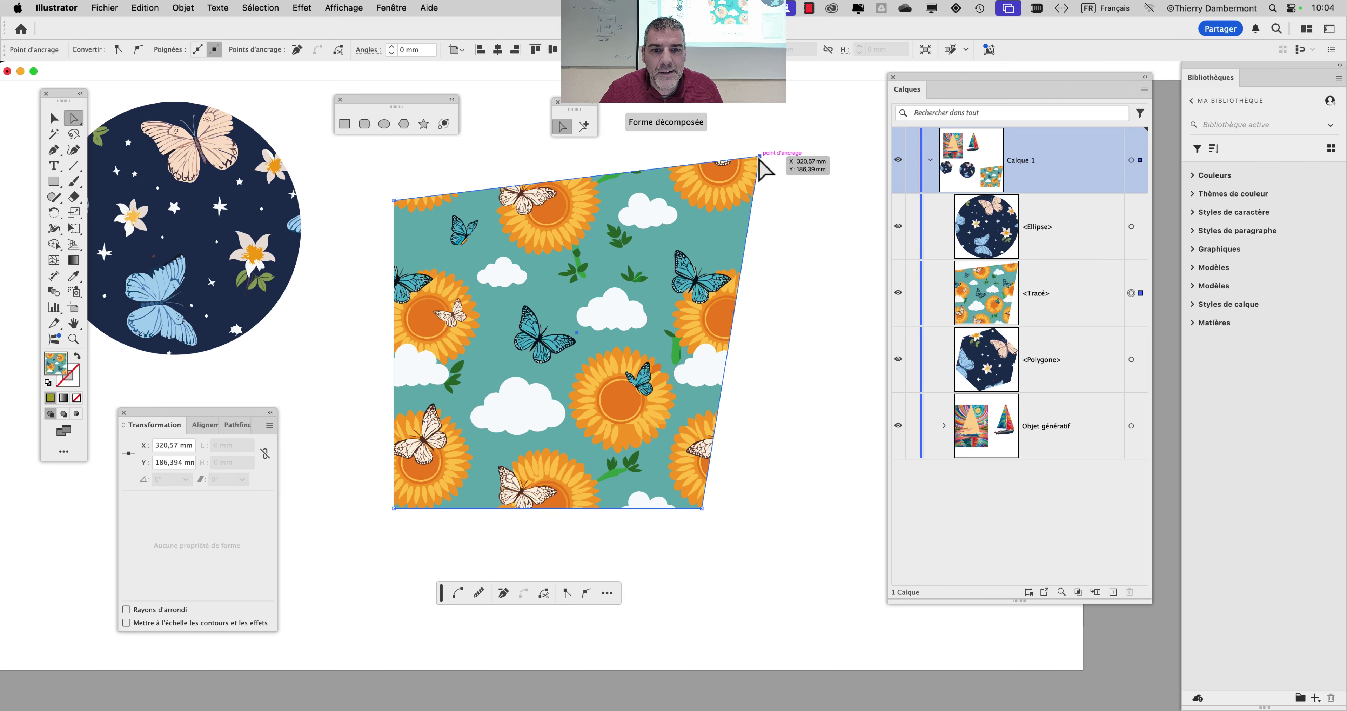
pyautogui.moveTo(759, 158)
pyautogui.mouseDown()
pyautogui.moveTo(601, 340)
pyautogui.moveTo(650, 198)
pyautogui.moveTo(738, 147)
pyautogui.mouseUp()
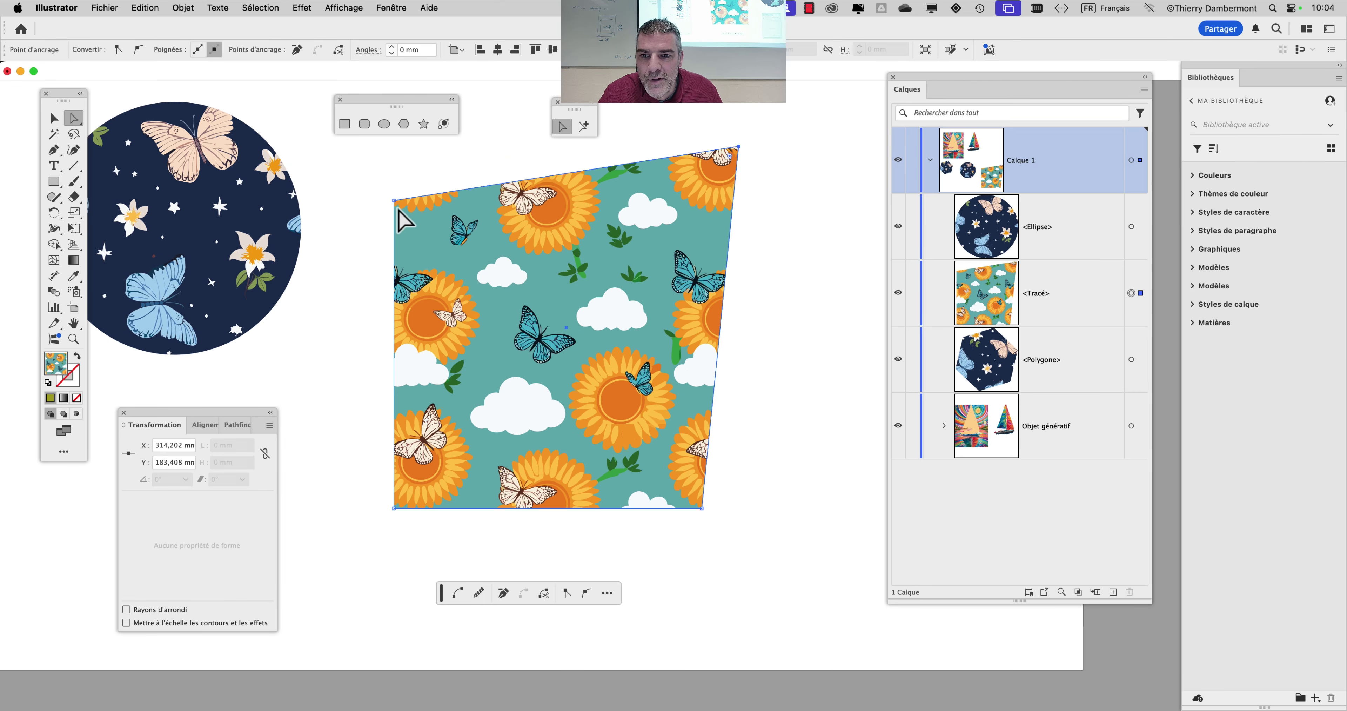
pyautogui.moveTo(394, 201); pyautogui.dragTo(356, 196)
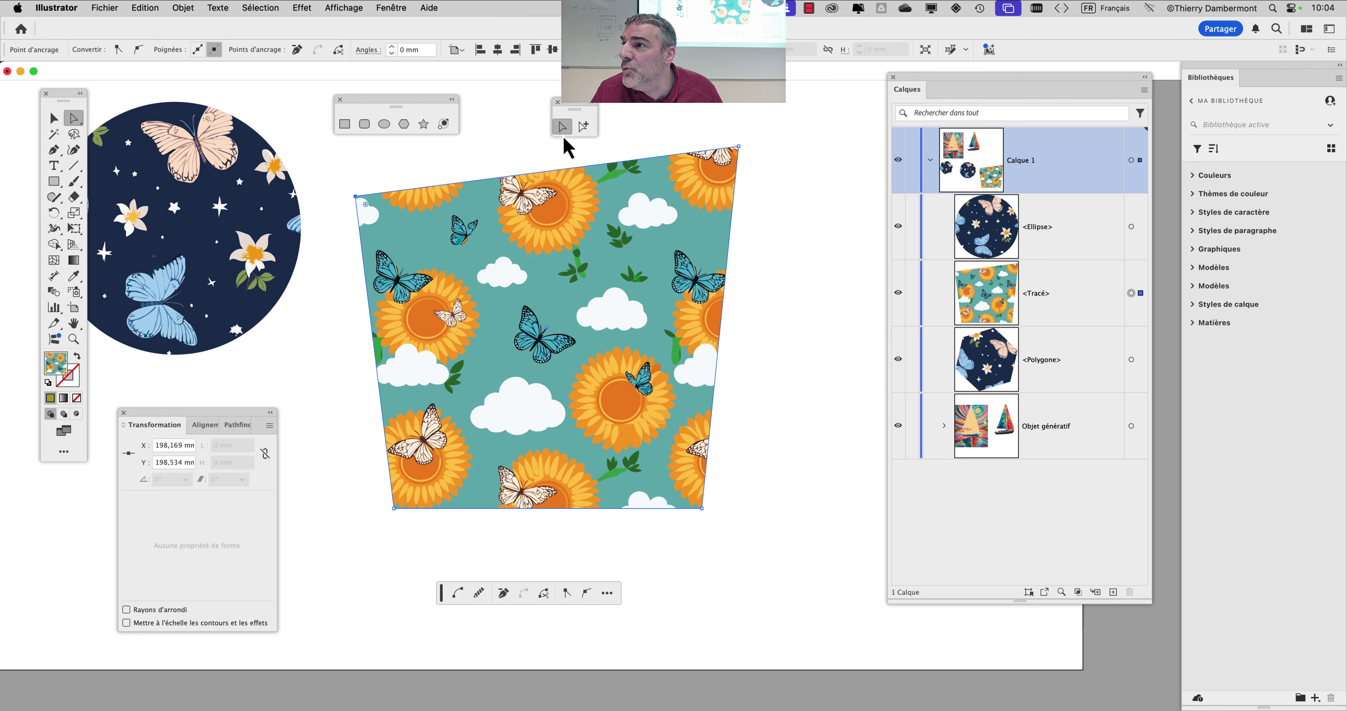
# Set the display size of anchor points, handles and bounding boxes to Max in the selection and anchor display preferences
pyautogui.click(55, 9)
pyautogui.moveTo(58, 52)
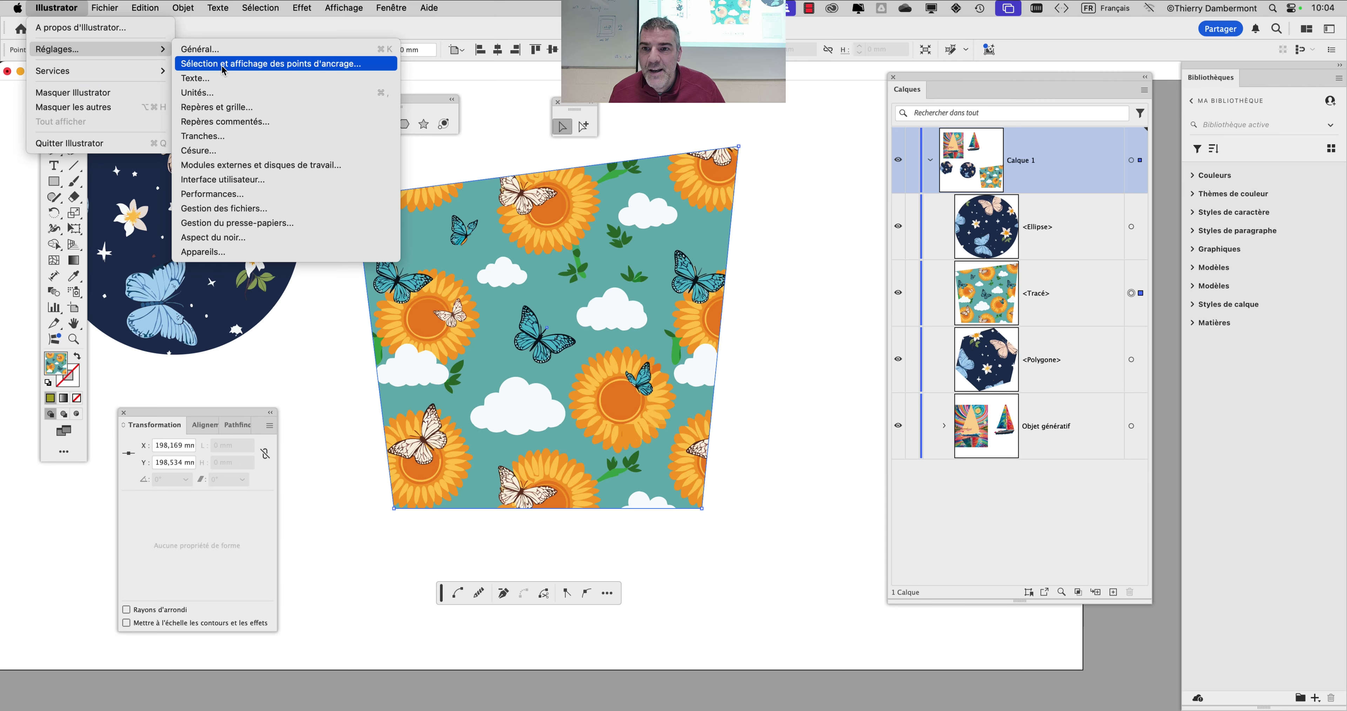
pyautogui.click(222, 64)
pyautogui.moveTo(606, 133); pyautogui.dragTo(1040, 70)
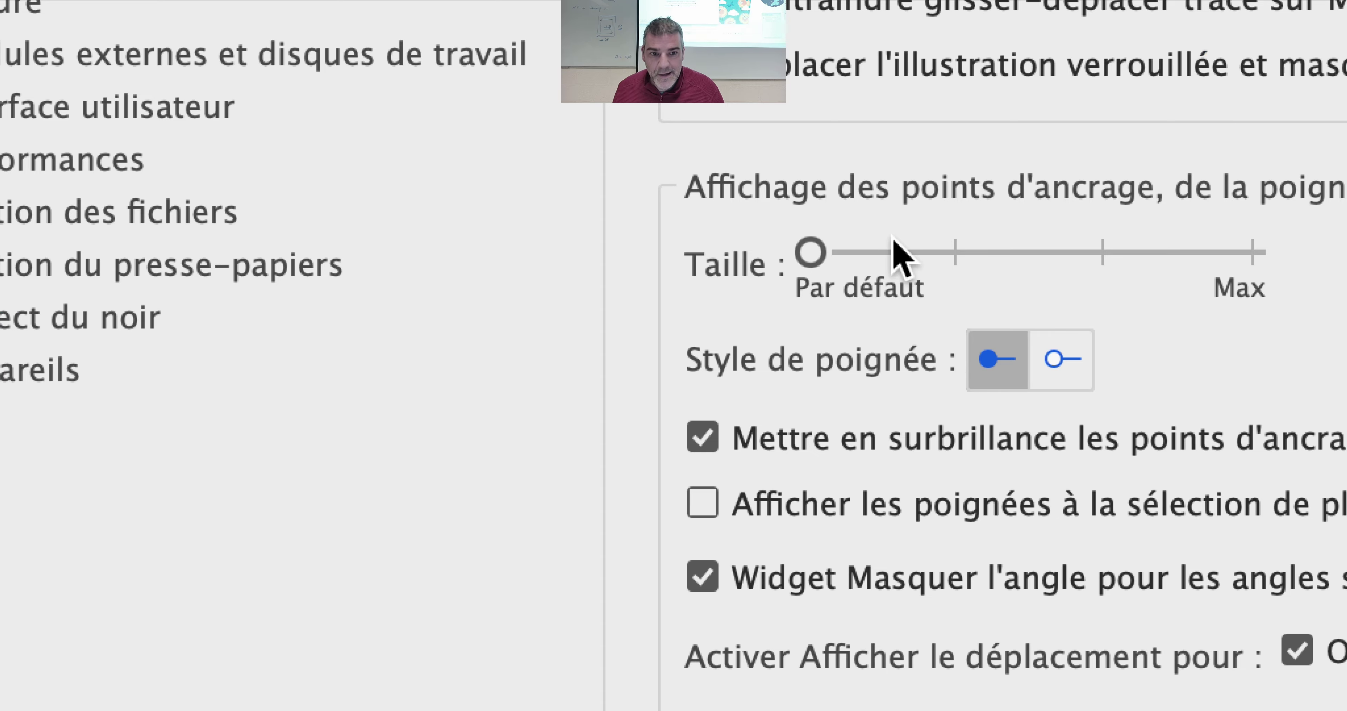
pyautogui.moveTo(904, 239); pyautogui.dragTo(1224, 249)
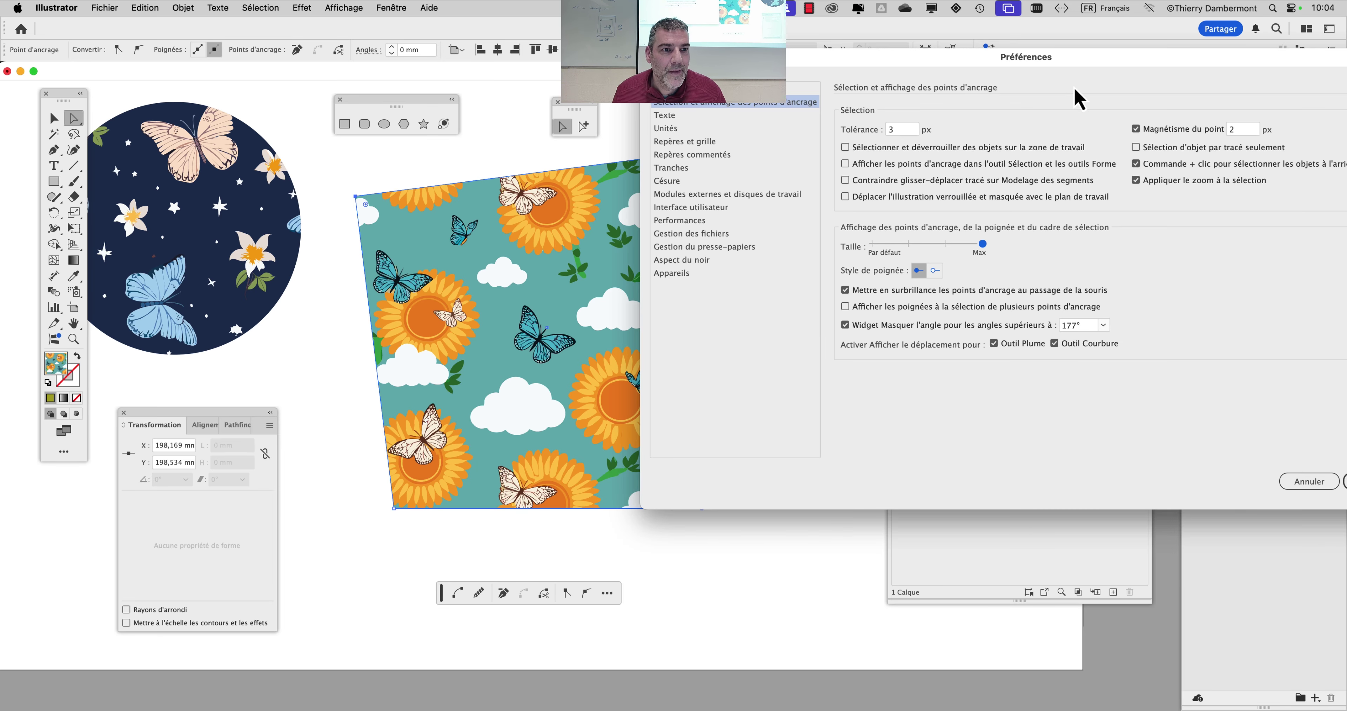
pyautogui.moveTo(1147, 60); pyautogui.dragTo(506, 119)
pyautogui.click(748, 538)
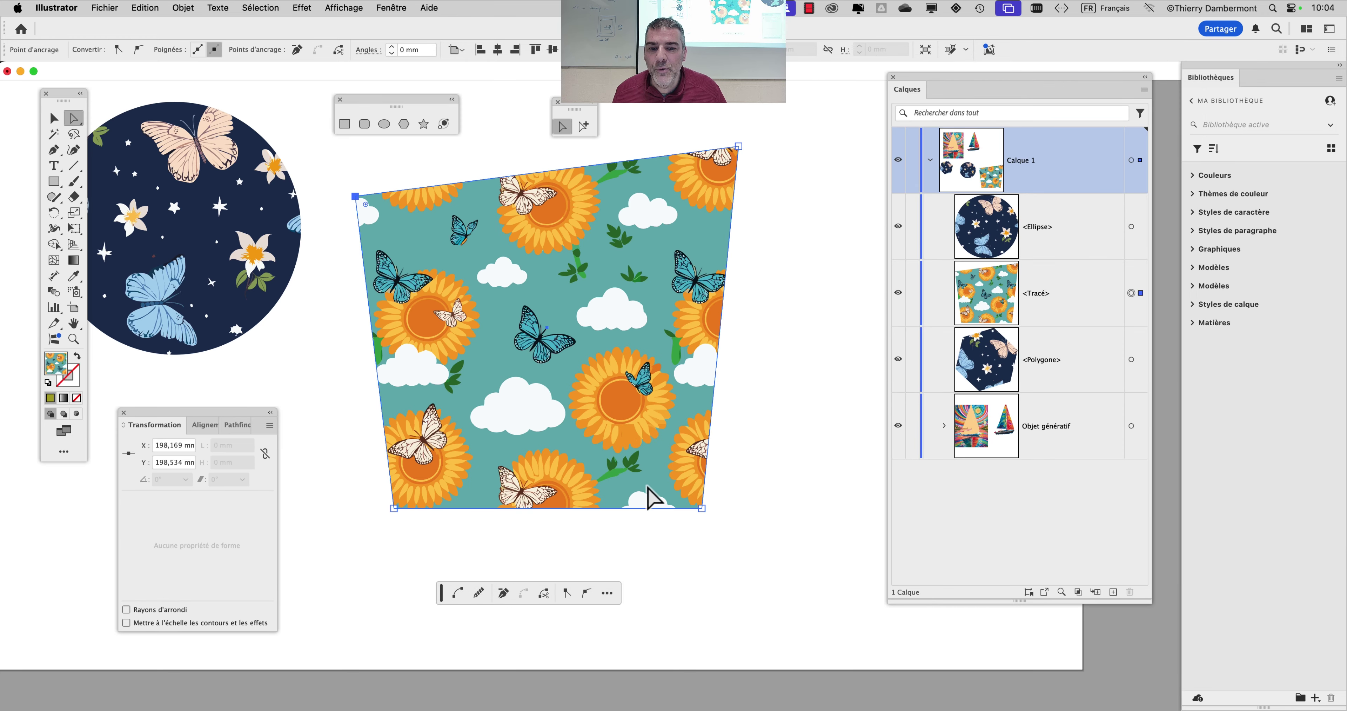
# Check the enlarged anchor points by selecting and deselecting the upper right corner of the sunflower-patterned shape
pyautogui.click(738, 146)
pyautogui.click(413, 182)
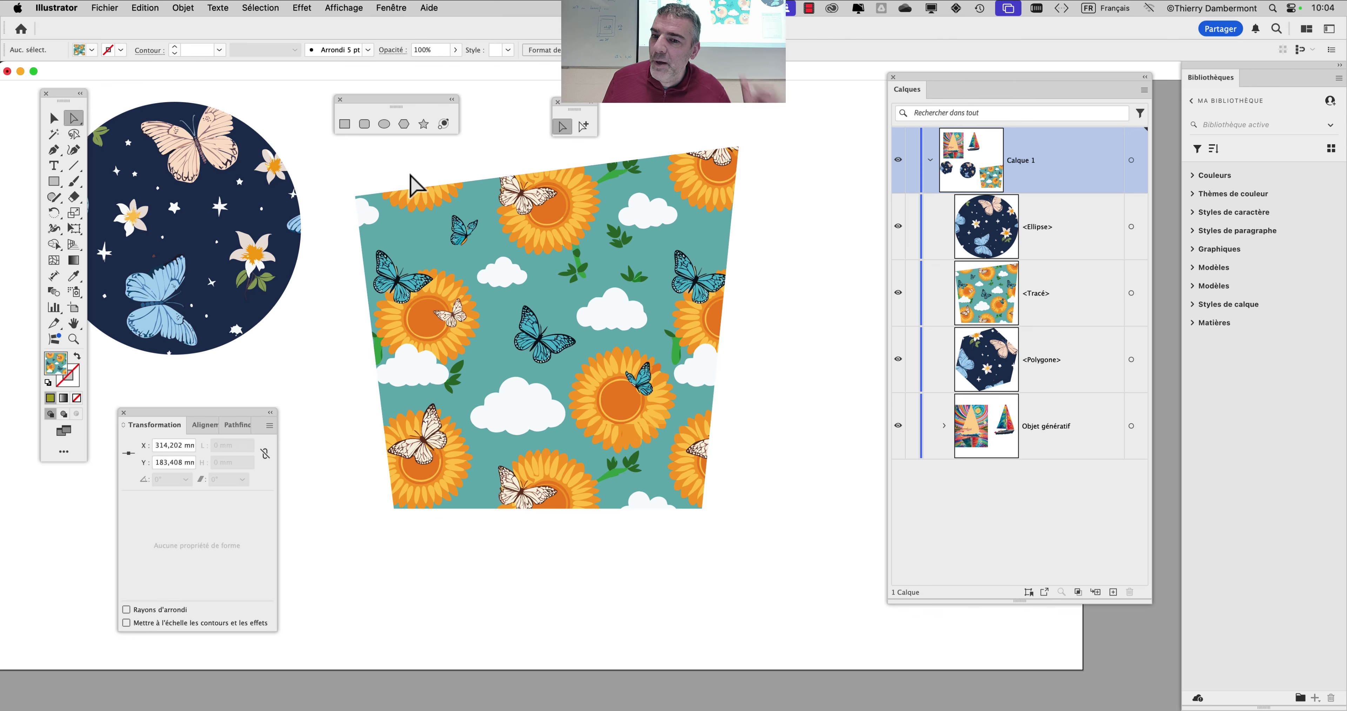
pyautogui.click(365, 204)
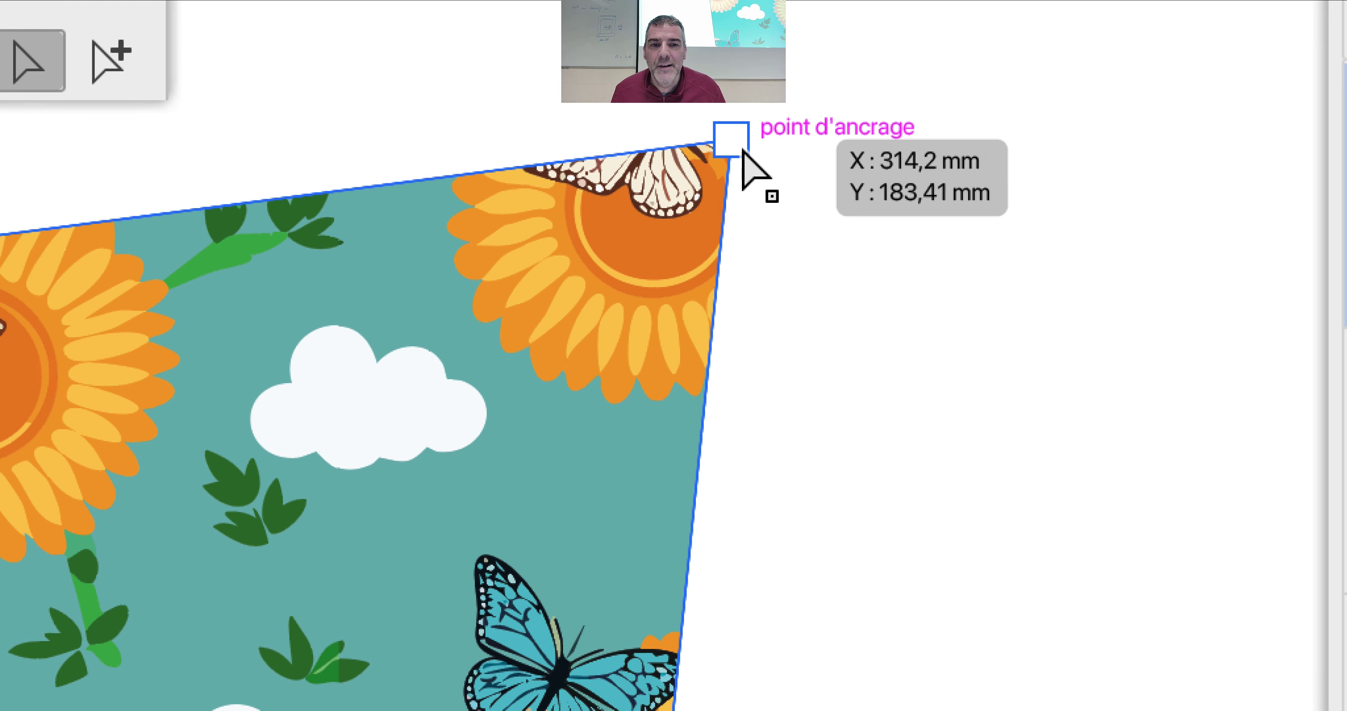
pyautogui.click(740, 149)
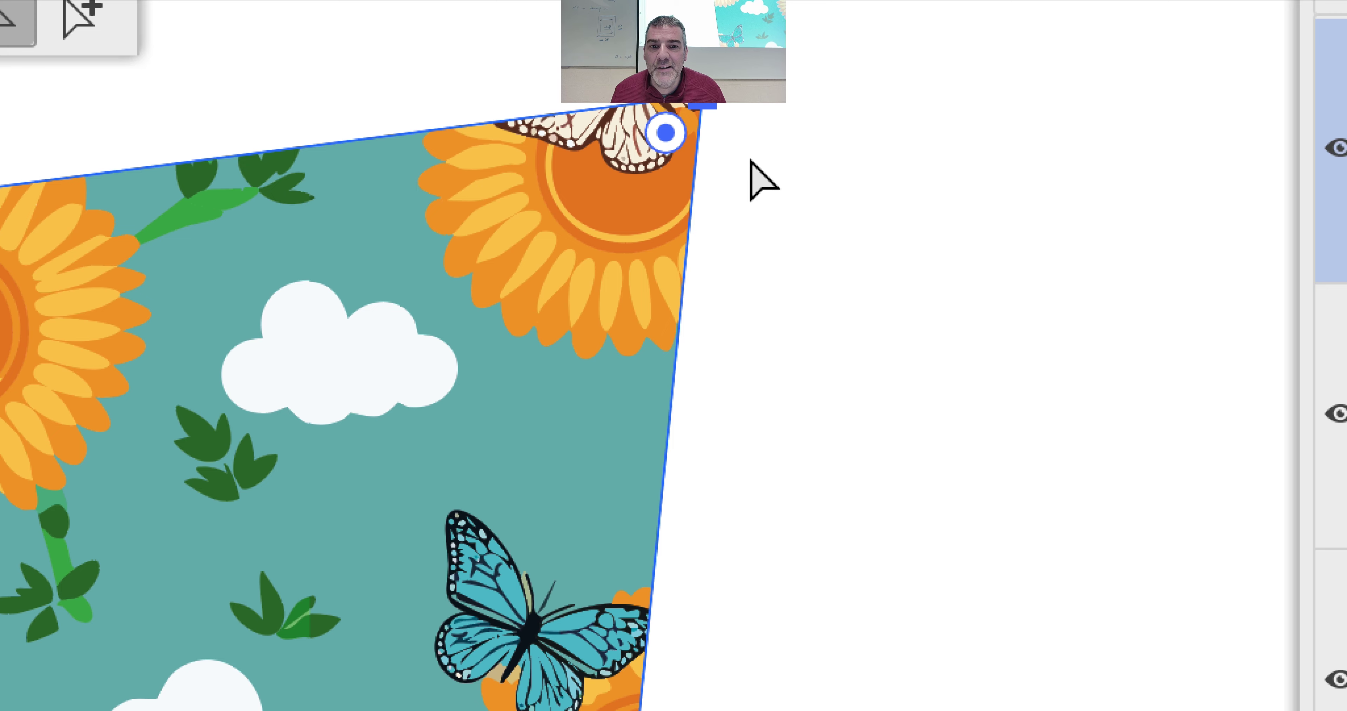
pyautogui.click(764, 176)
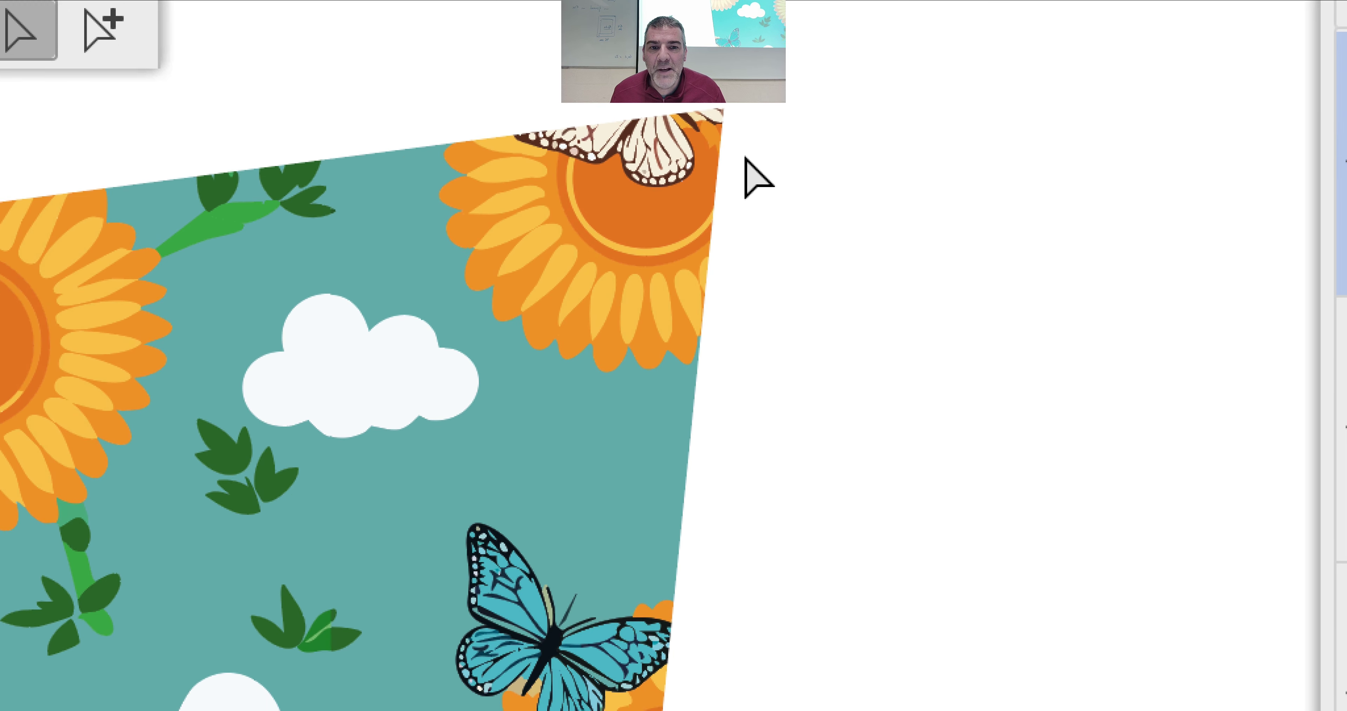
pyautogui.click(743, 150)
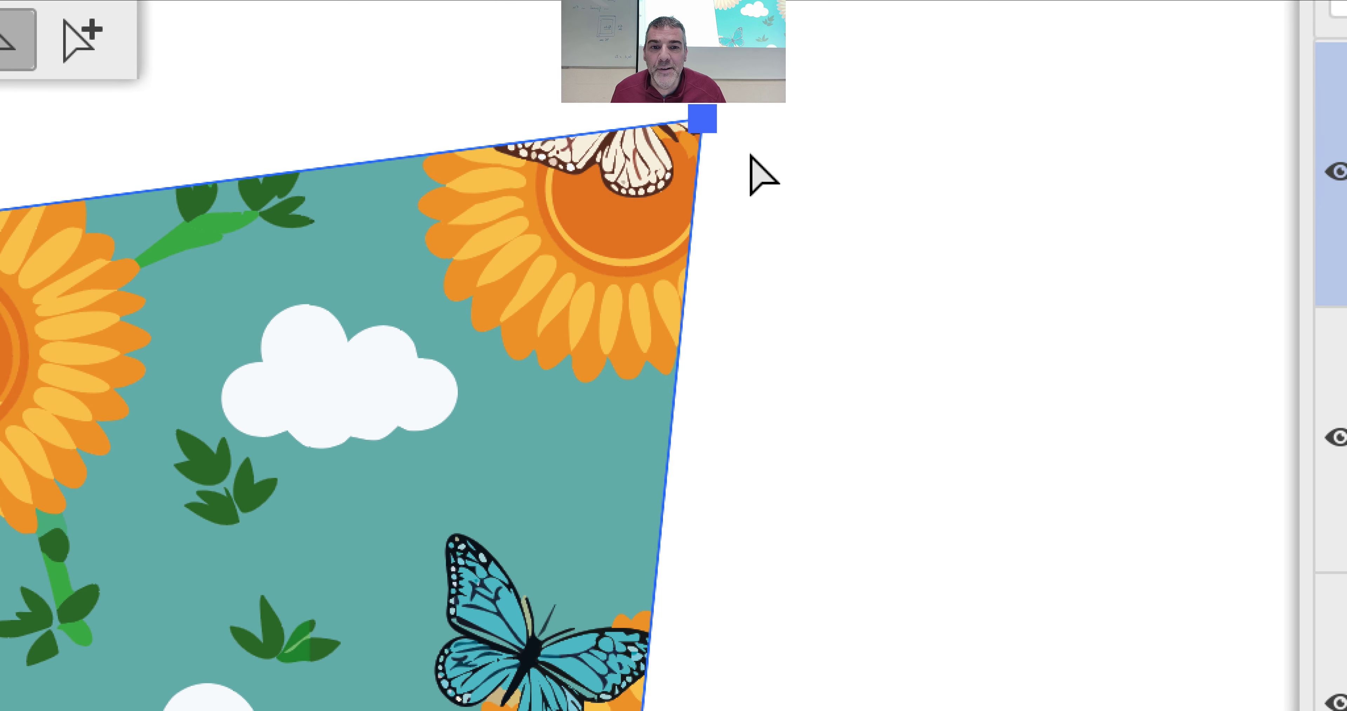
pyautogui.click(773, 176)
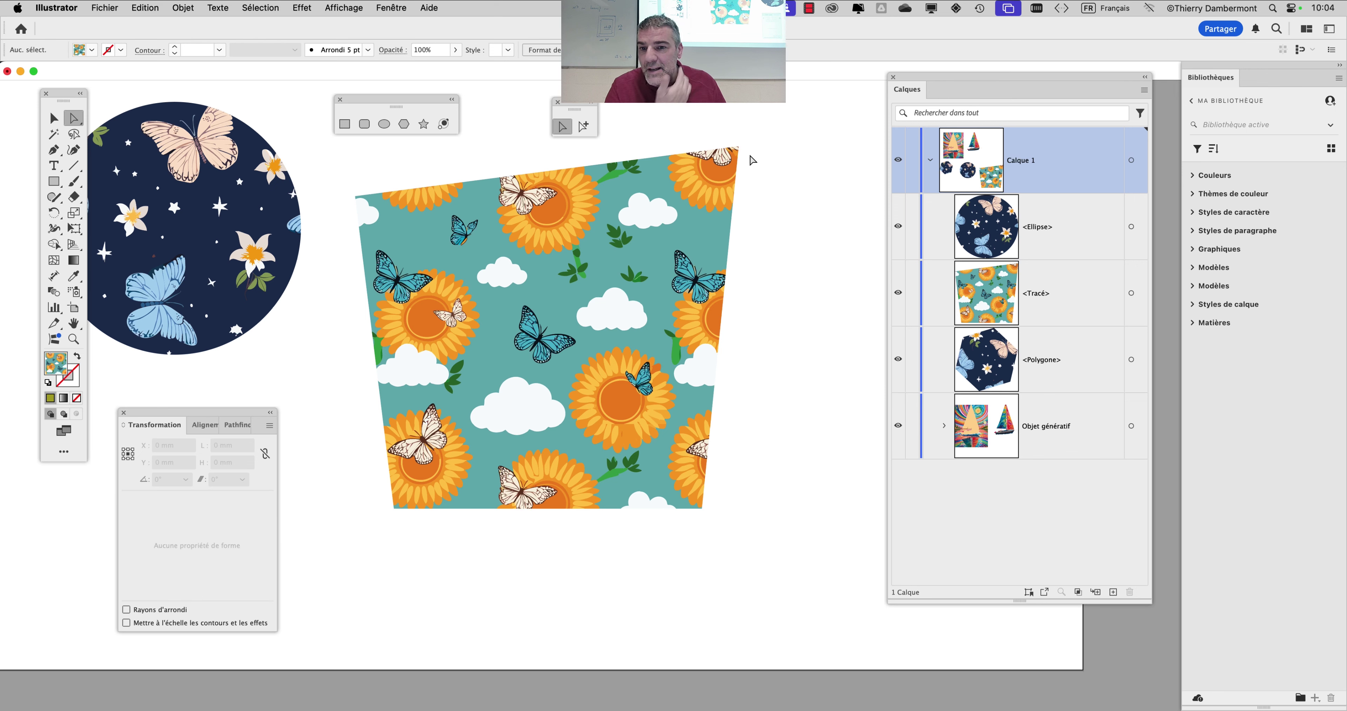
# Review the selection and anchor point display preferences and close them without changing any setting
pyautogui.click(56, 7)
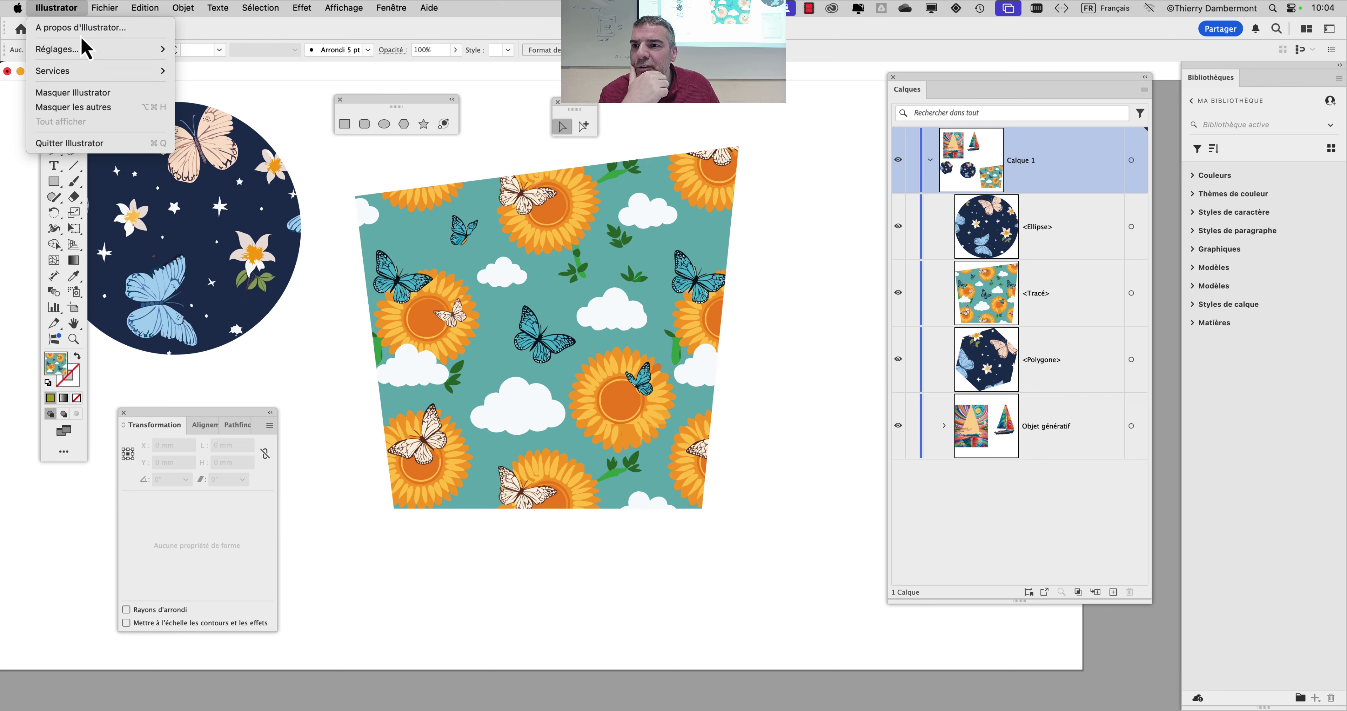
pyautogui.moveTo(100, 49)
pyautogui.click(242, 67)
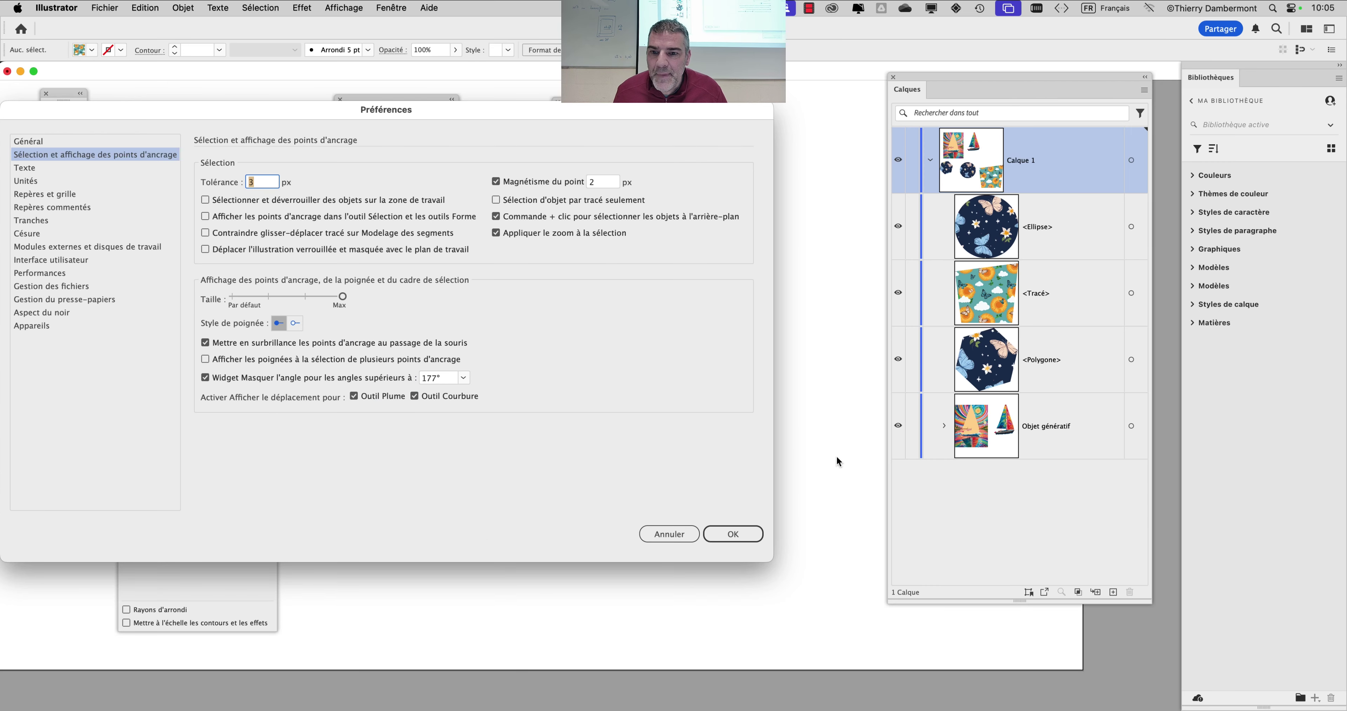
pyautogui.click(734, 534)
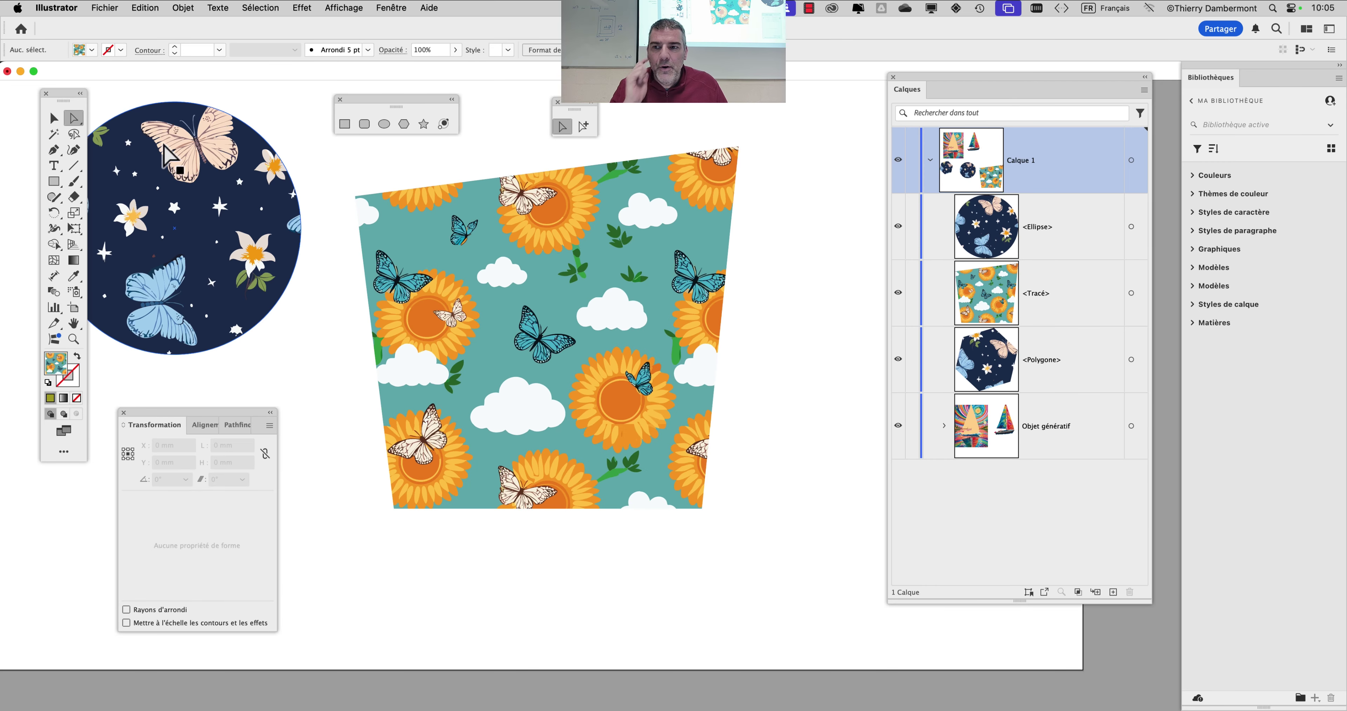
# Nudge the sunflower shape down and right, then preview a uniform 50% scaling with Transformation d'objets off so only the pattern scales
pyautogui.click(54, 118)
pyautogui.moveTo(605, 294); pyautogui.dragTo(637, 307)
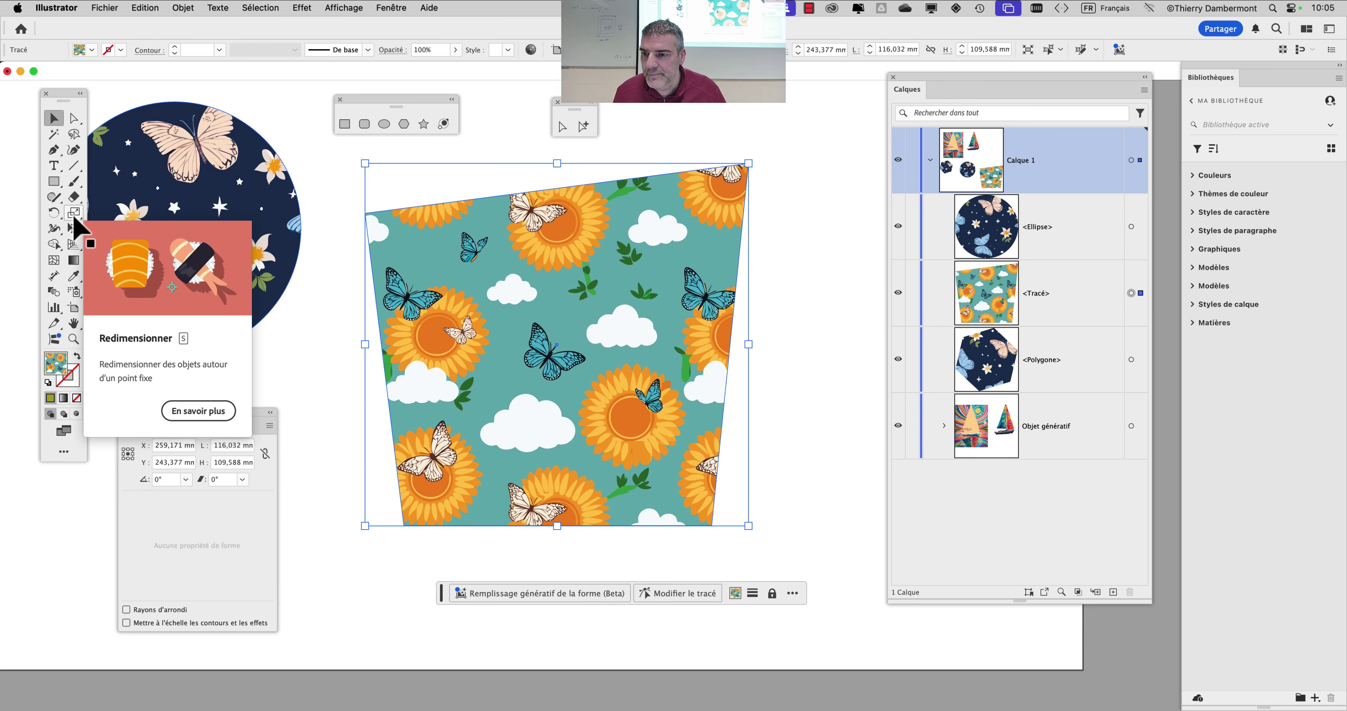
pyautogui.doubleClick(74, 214)
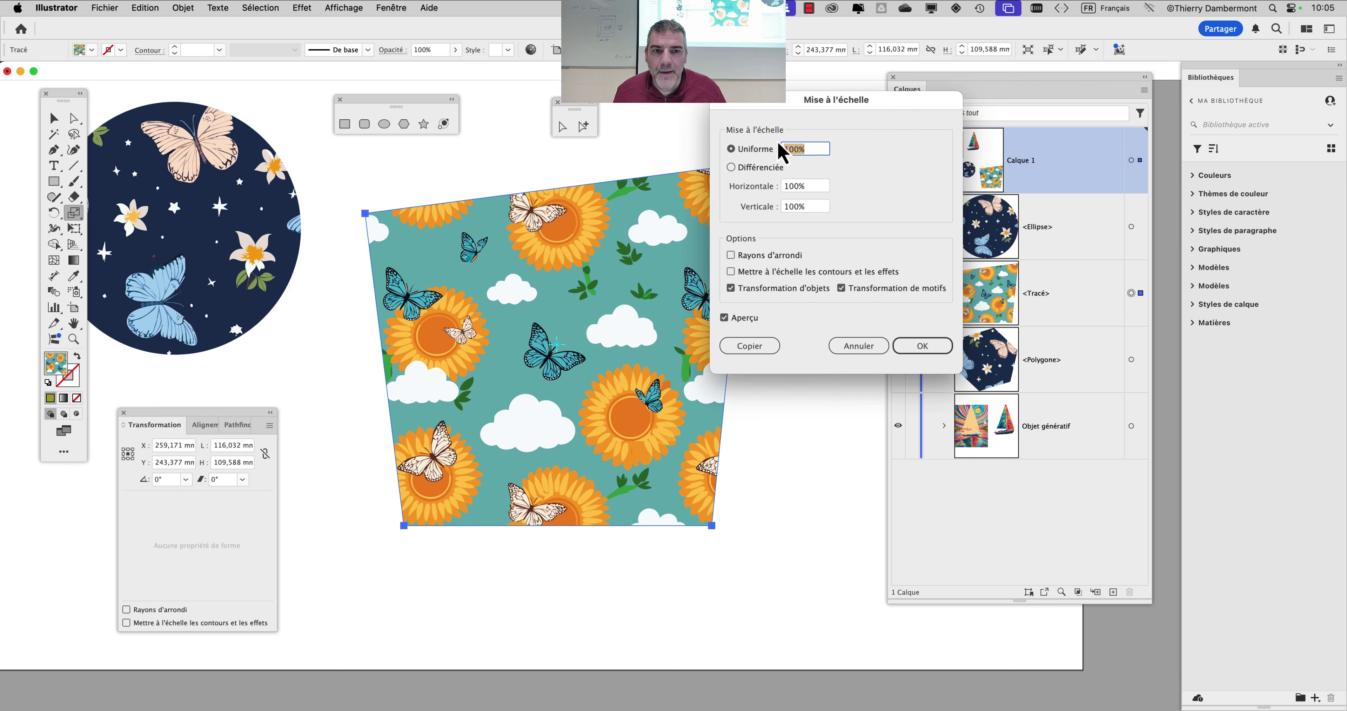
pyautogui.moveTo(780, 105); pyautogui.dragTo(880, 76)
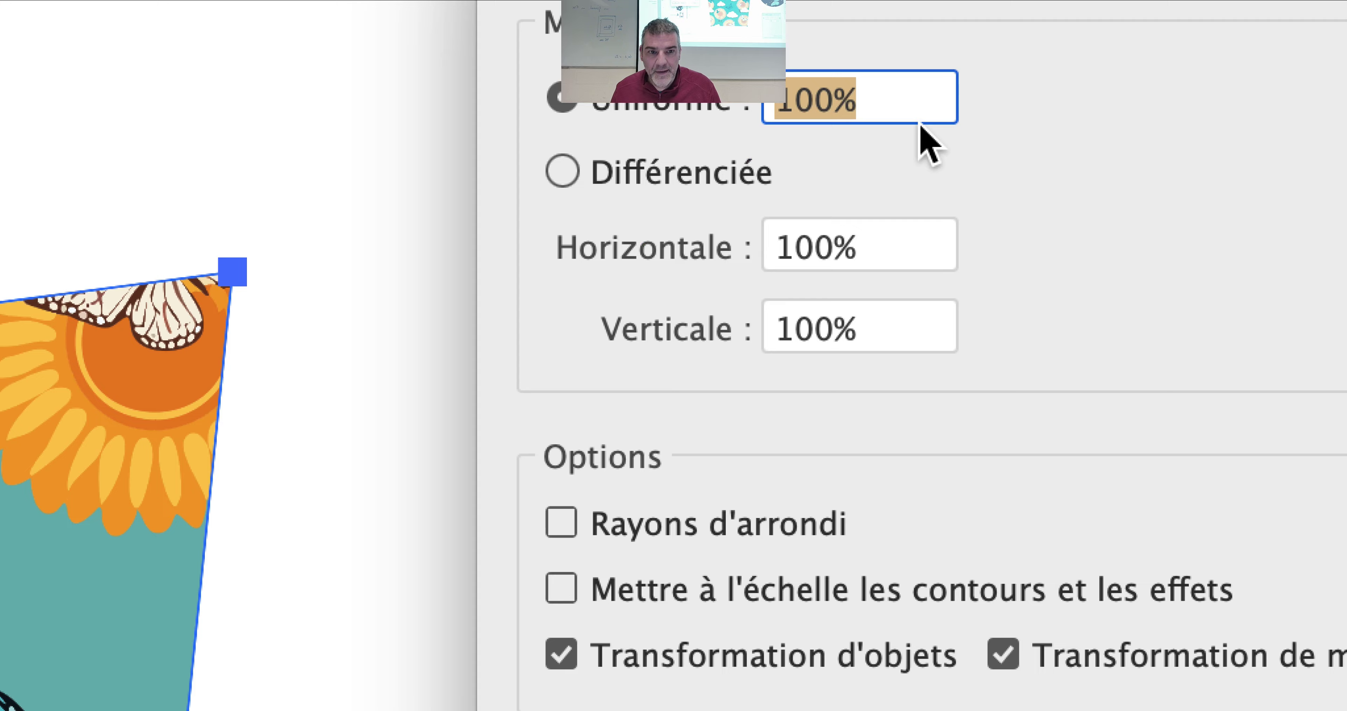
pyautogui.click(916, 120)
pyautogui.moveTo(915, 119); pyautogui.dragTo(743, 107)
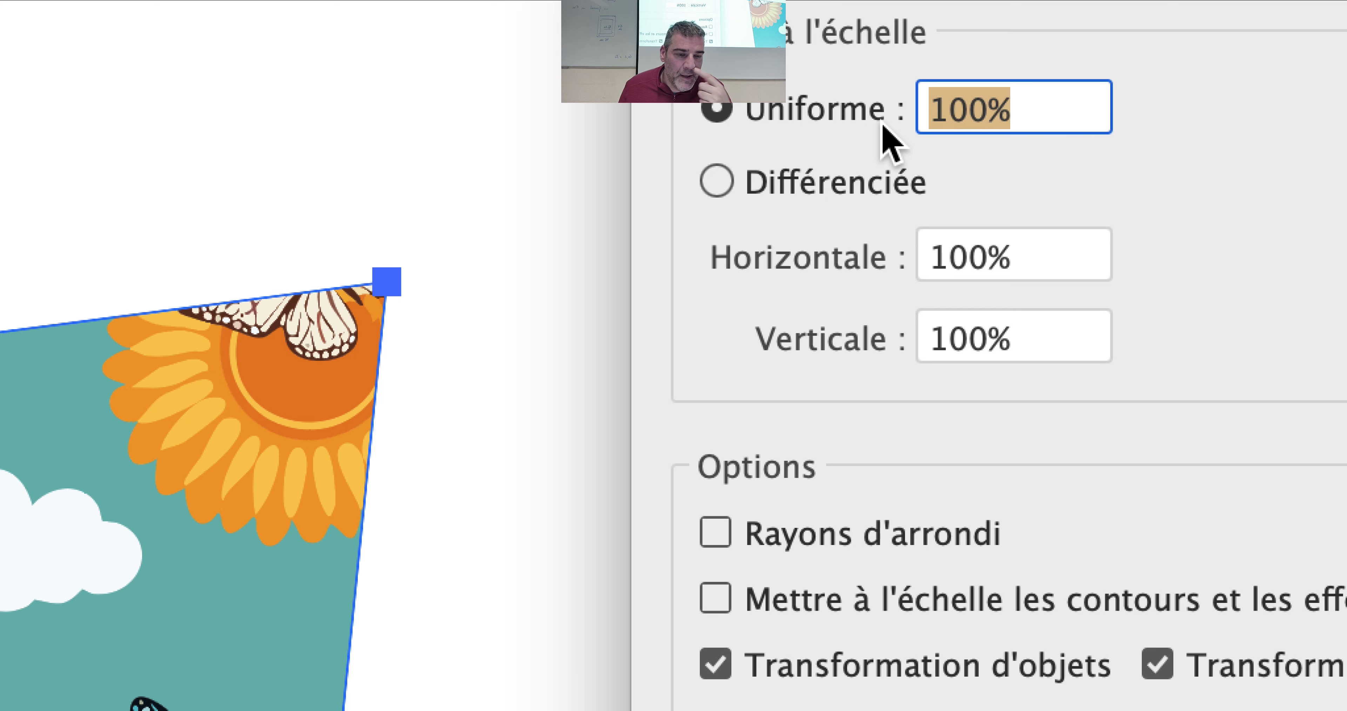
pyautogui.write('50')
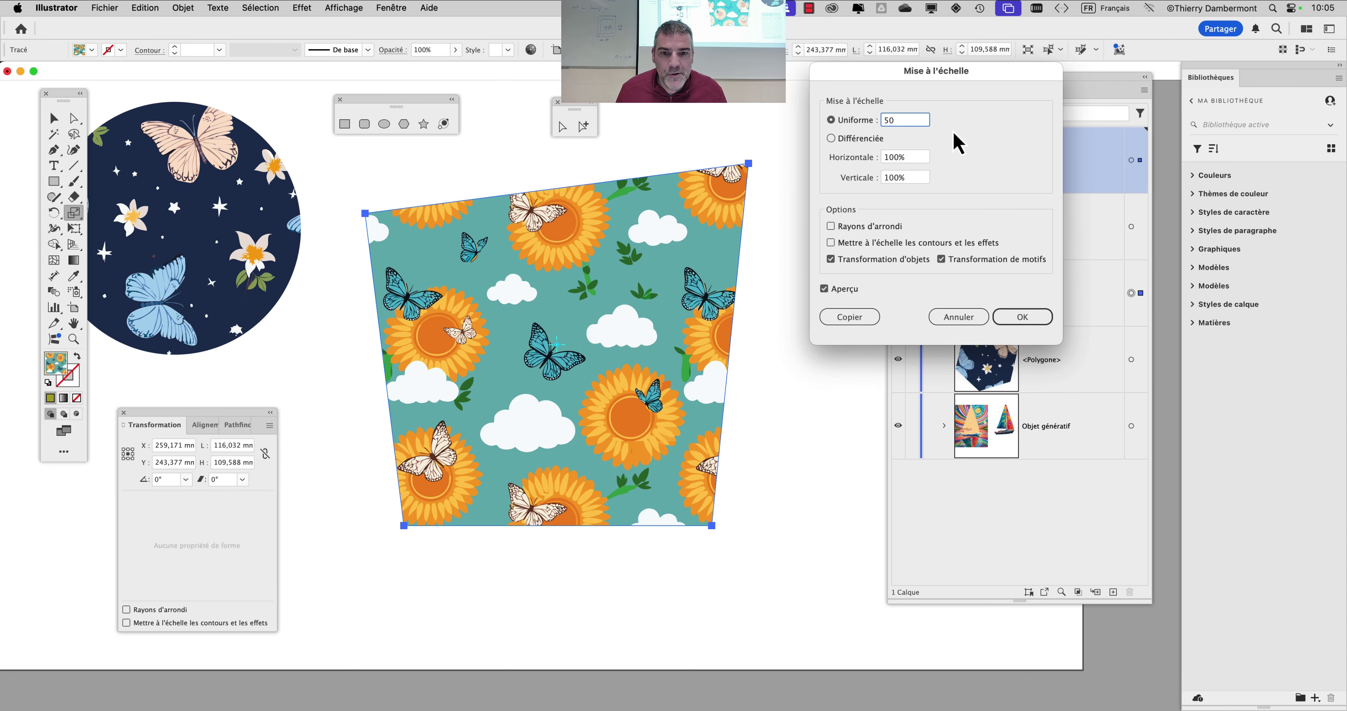
pyautogui.press('Tab')
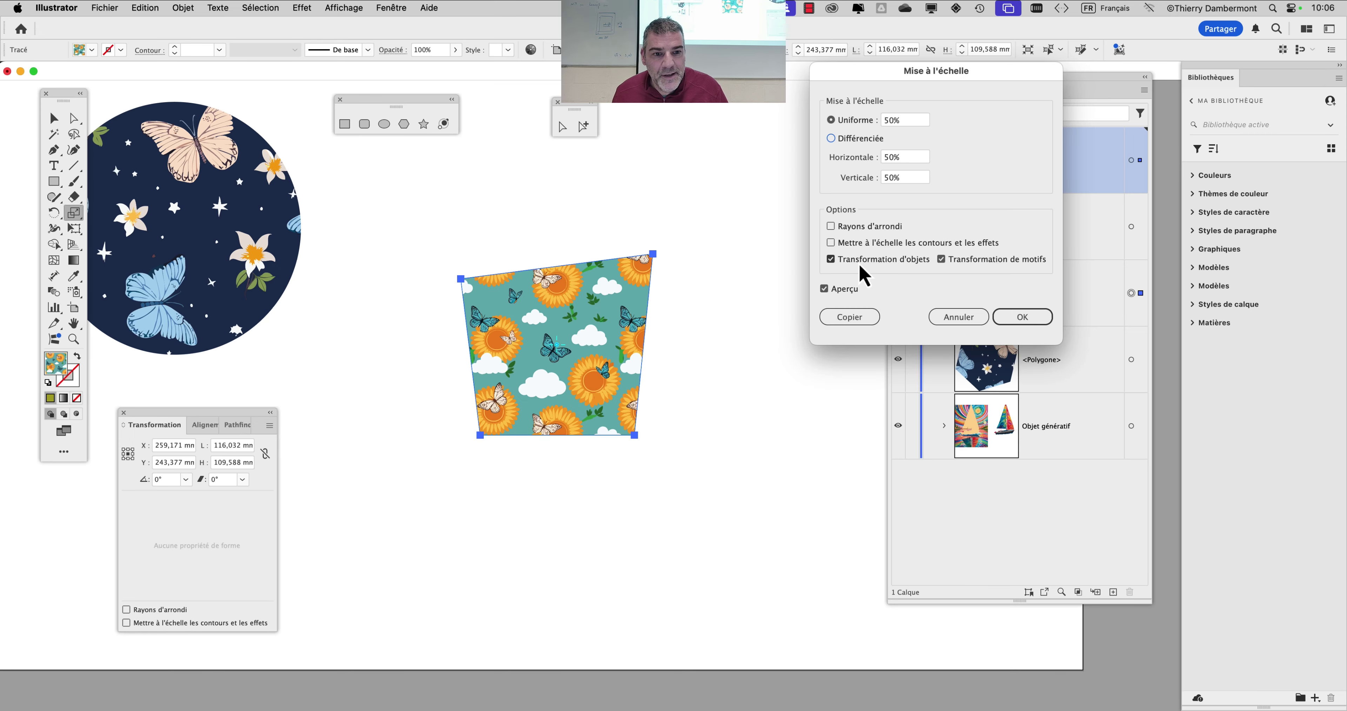
pyautogui.click(860, 264)
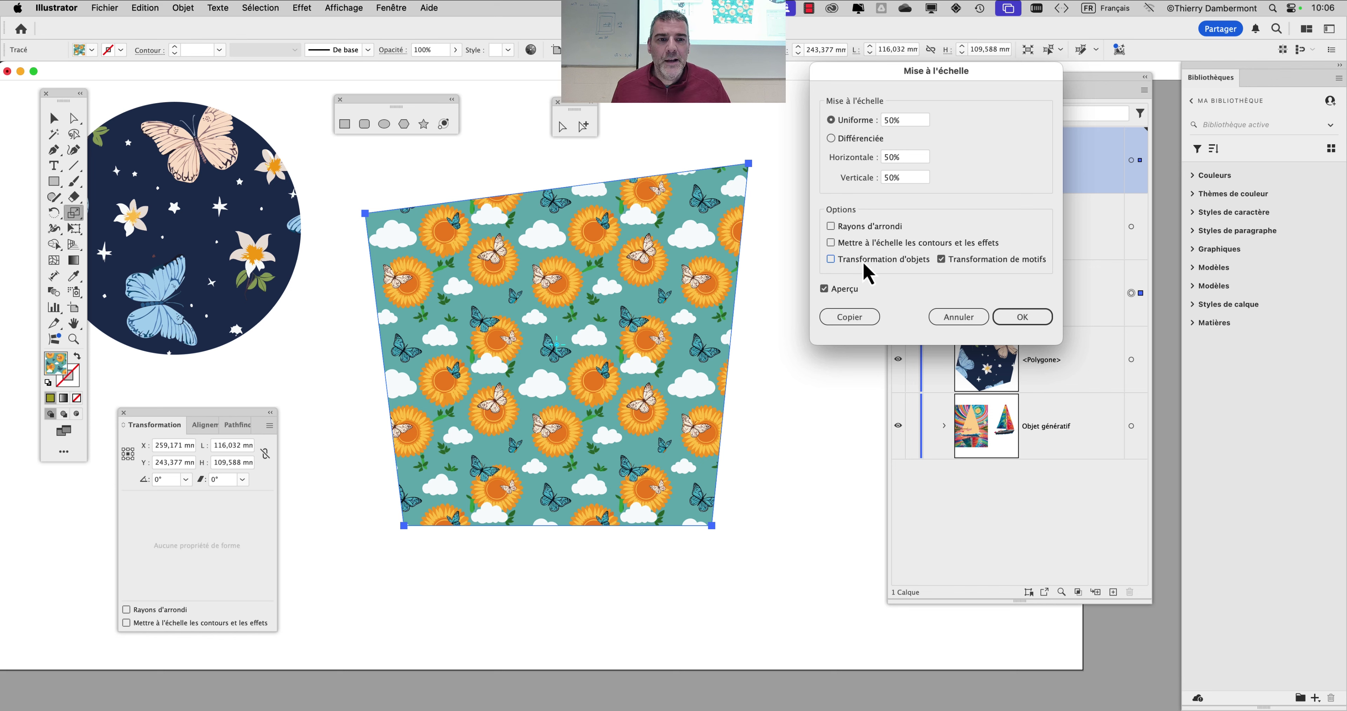
# Preview the sunflower pattern inside the shape at uniform scales of 20%, 150% and 80%
pyautogui.click(894, 121)
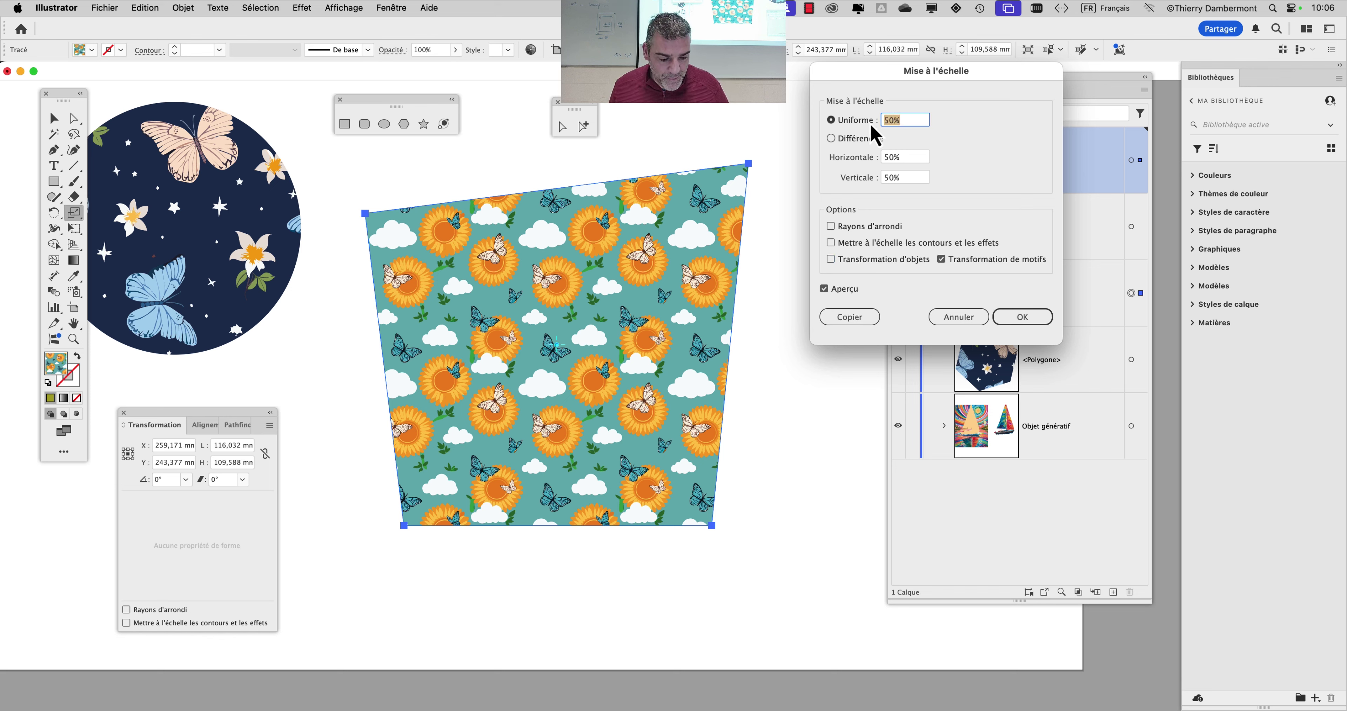
pyautogui.press('Tab')
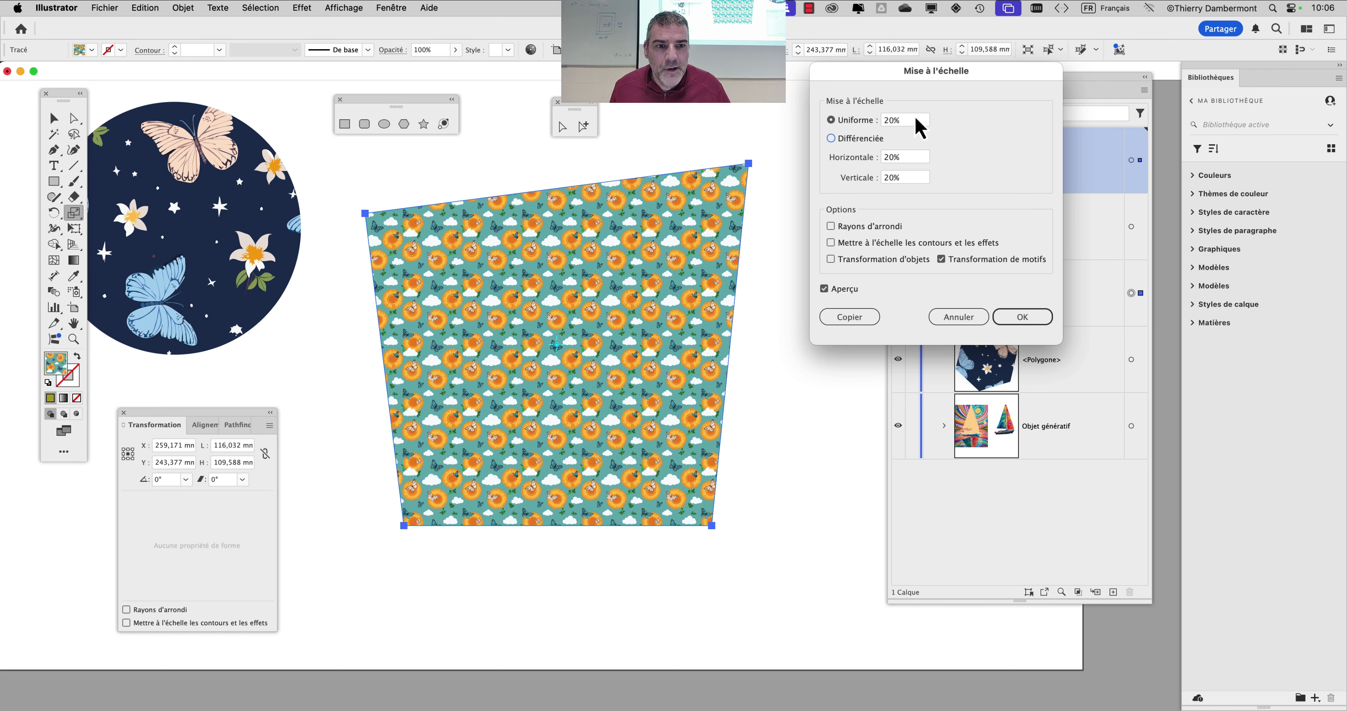
pyautogui.write('150')
pyautogui.press('Tab')
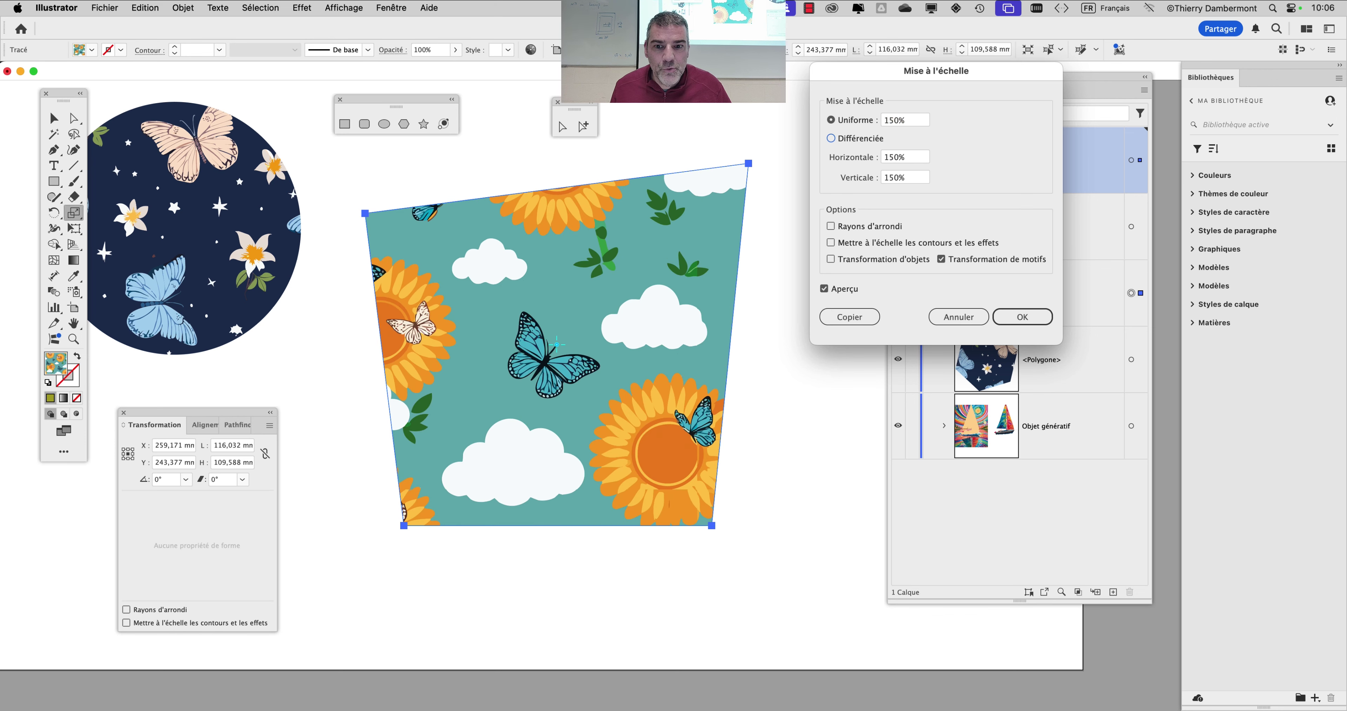
pyautogui.click(880, 124)
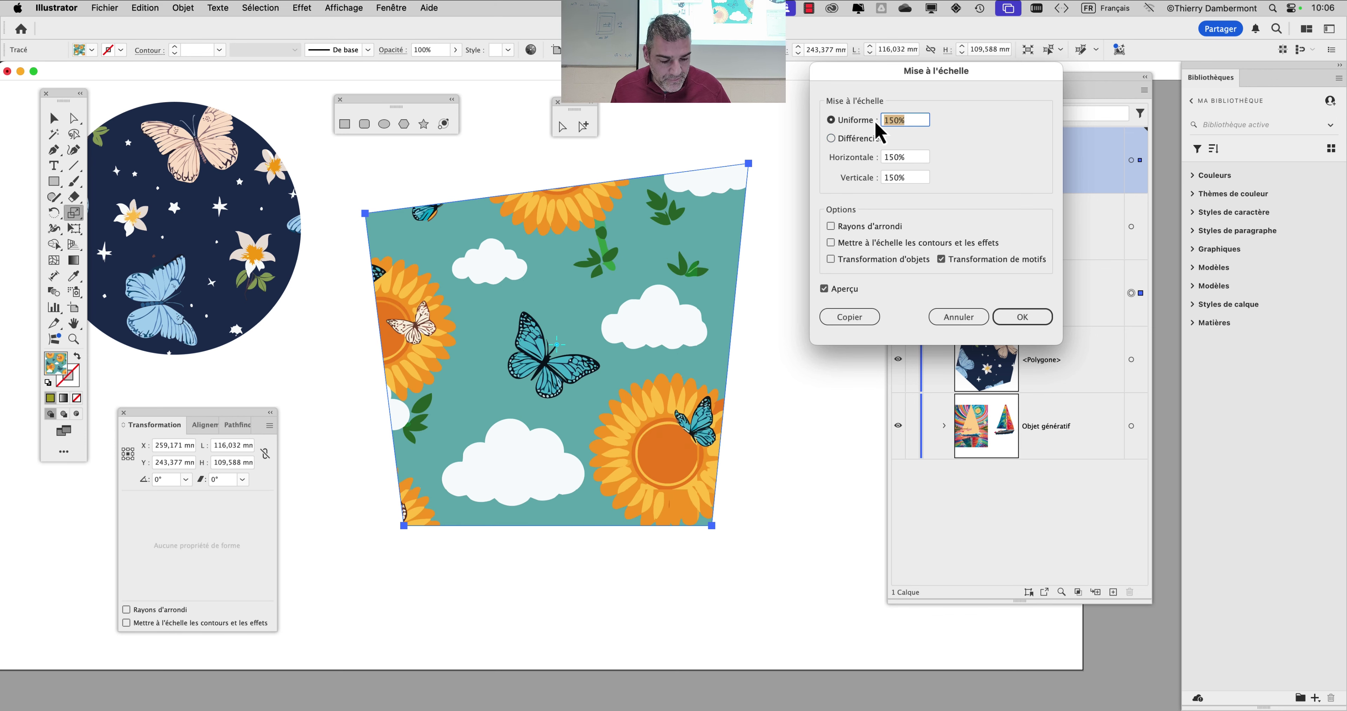
pyautogui.write('80')
pyautogui.press('Tab')
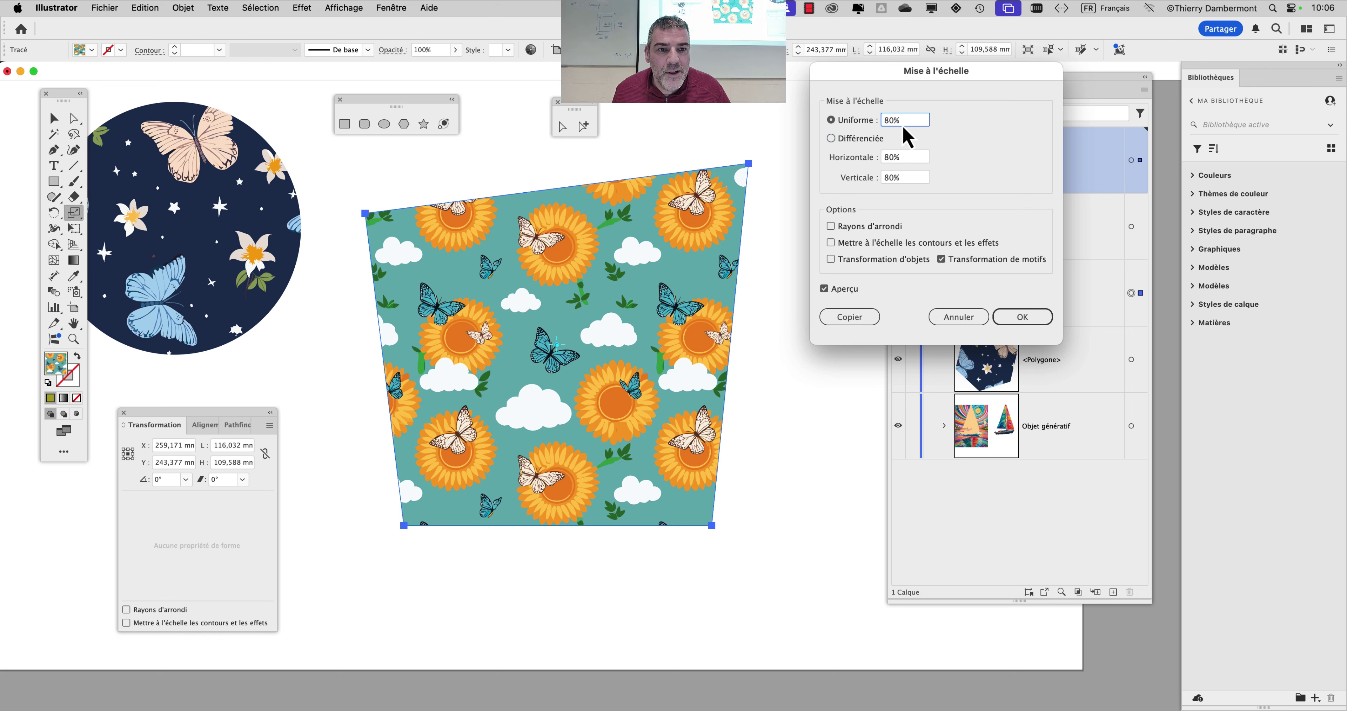
# Scale only the sunflower pattern inside the shape uniformly to 60%
pyautogui.click(883, 124)
pyautogui.write('60')
pyautogui.press('Tab')
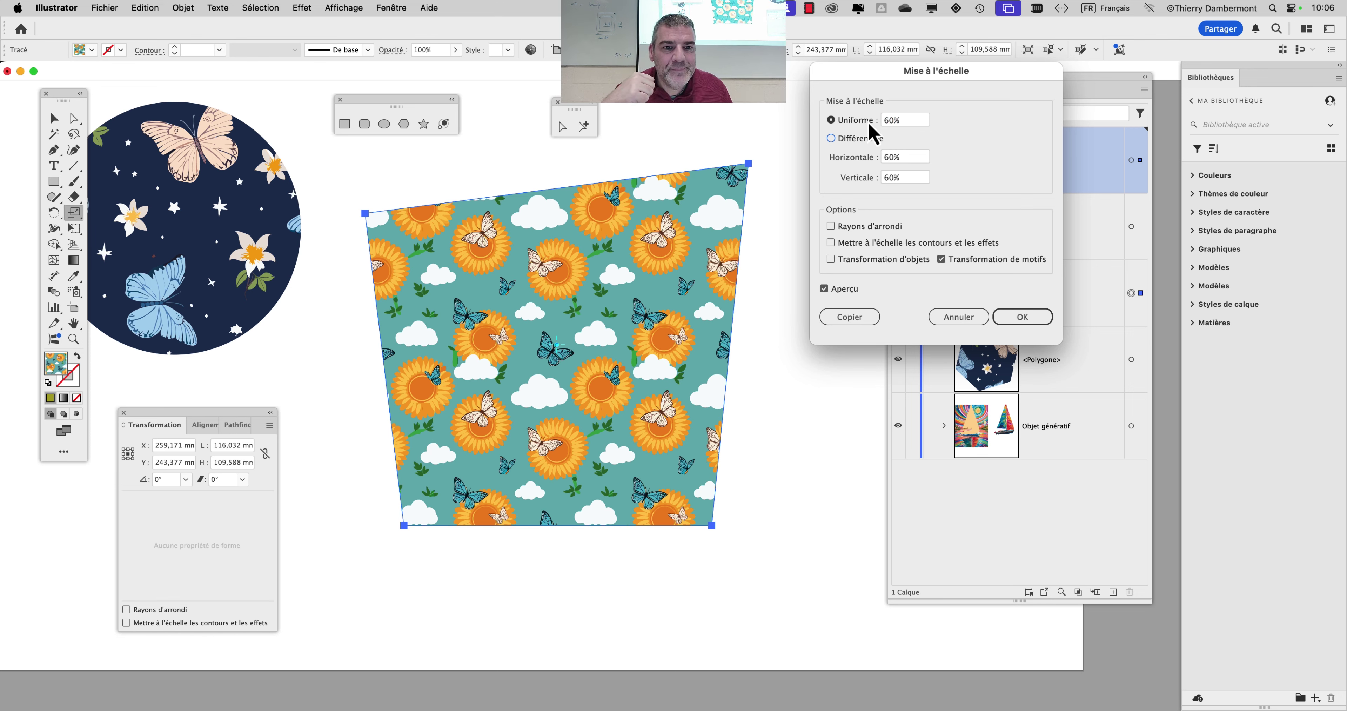
pyautogui.click(1023, 316)
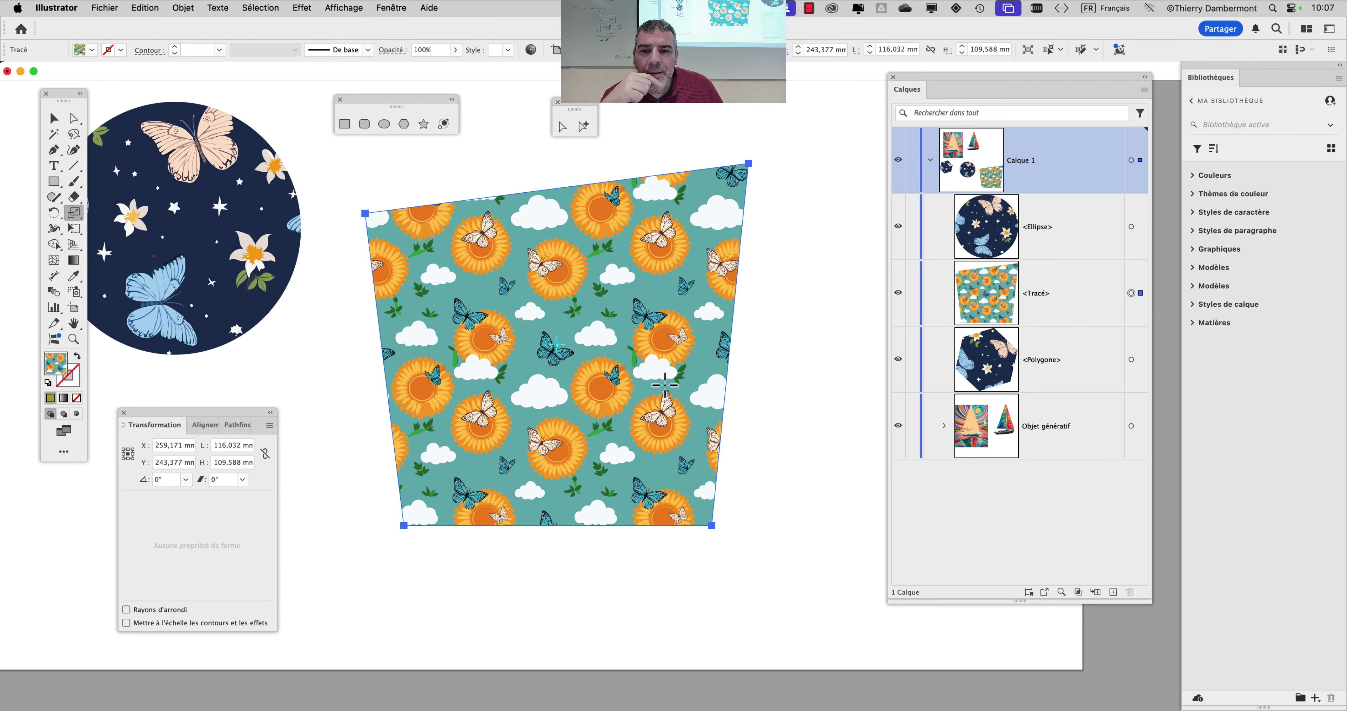
# Examine the vector detail of a cream butterfly on a sunflower in the scaled pattern up close
pyautogui.click(54, 119)
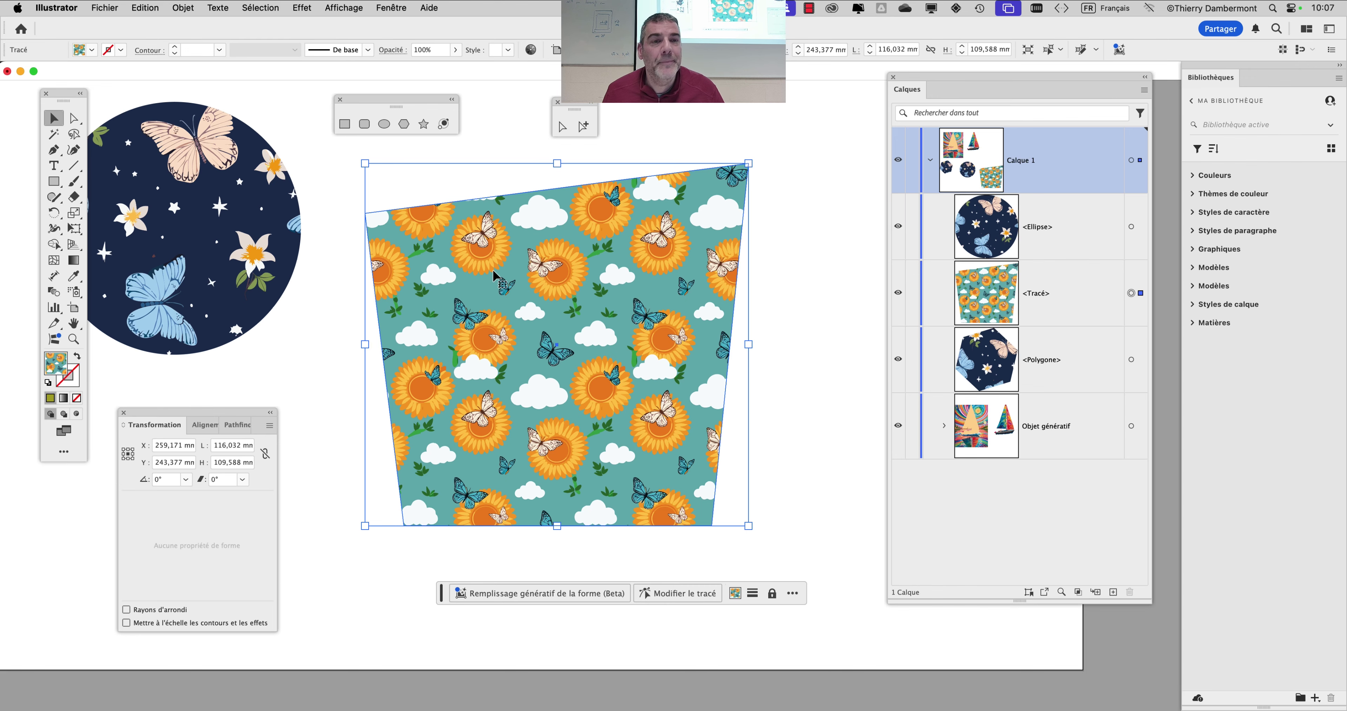
pyautogui.scroll(5, 543, 267)
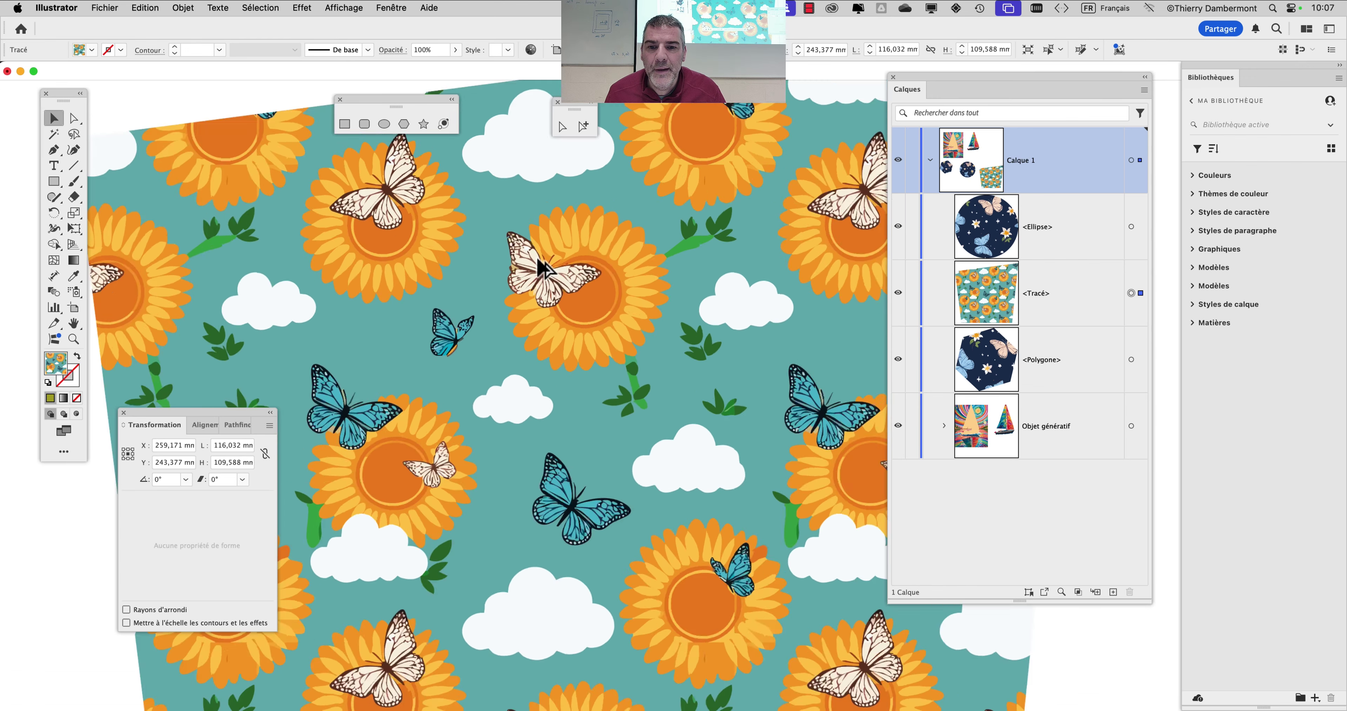
pyautogui.scroll(8, 544, 267)
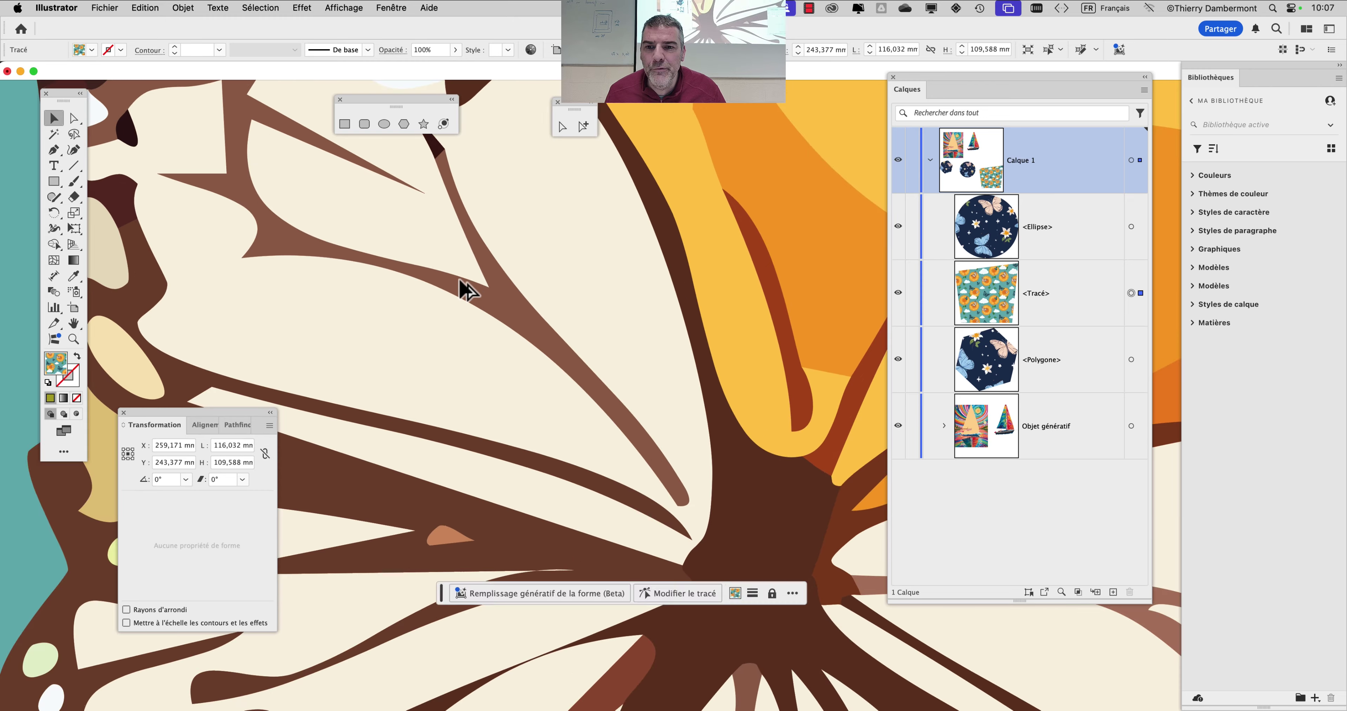
# Examine the butterfly and sunflower artwork of the scaled pattern up close, and return to a view of the whole artboard
pyautogui.scroll(4, 463, 291)
pyautogui.scroll(-10, 462, 292)
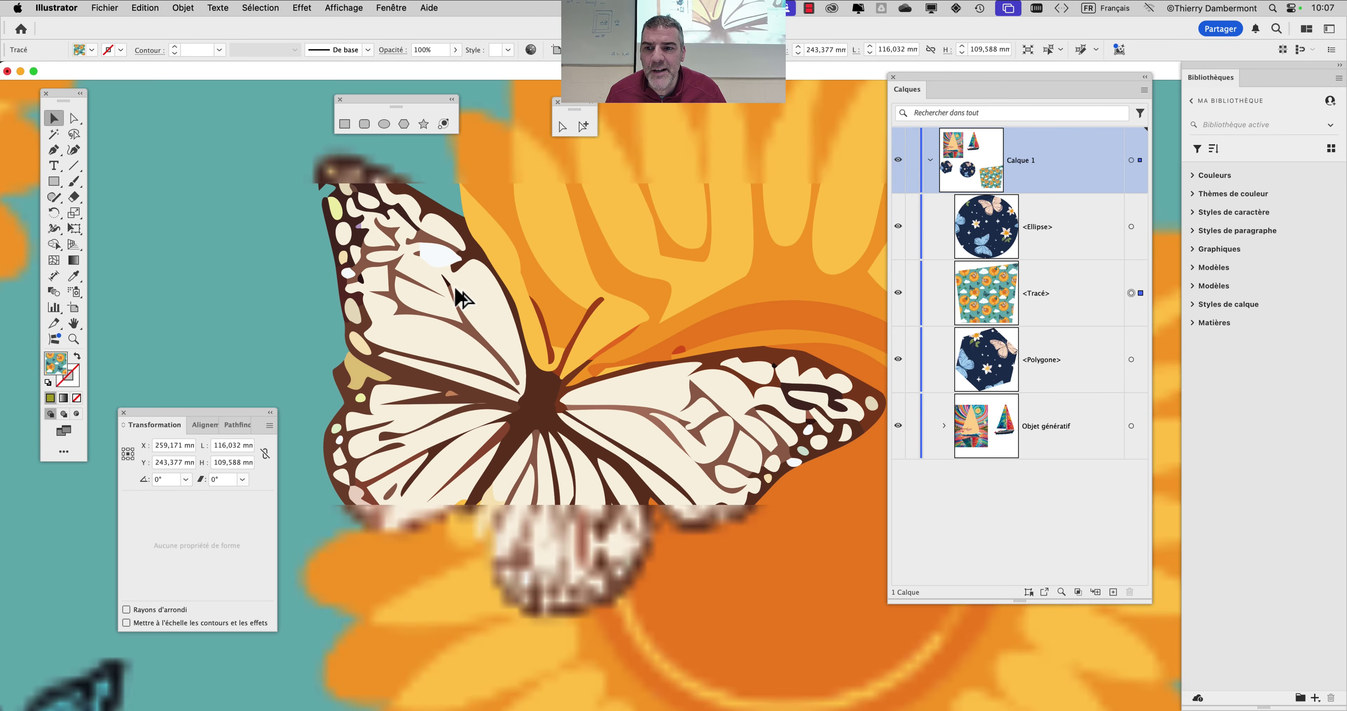
pyautogui.moveTo(379, 252); pyautogui.dragTo(739, 310)
pyautogui.moveTo(491, 293); pyautogui.dragTo(858, 371)
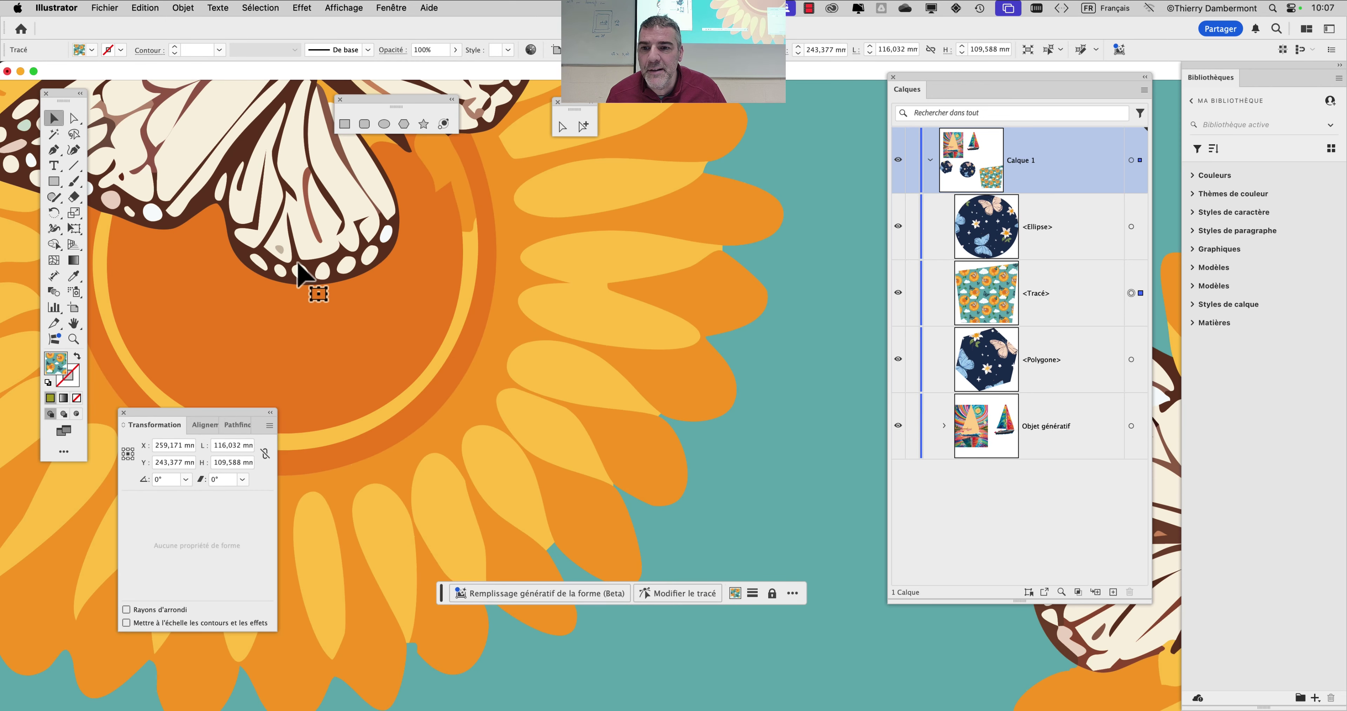
pyautogui.scroll(10, 307, 256)
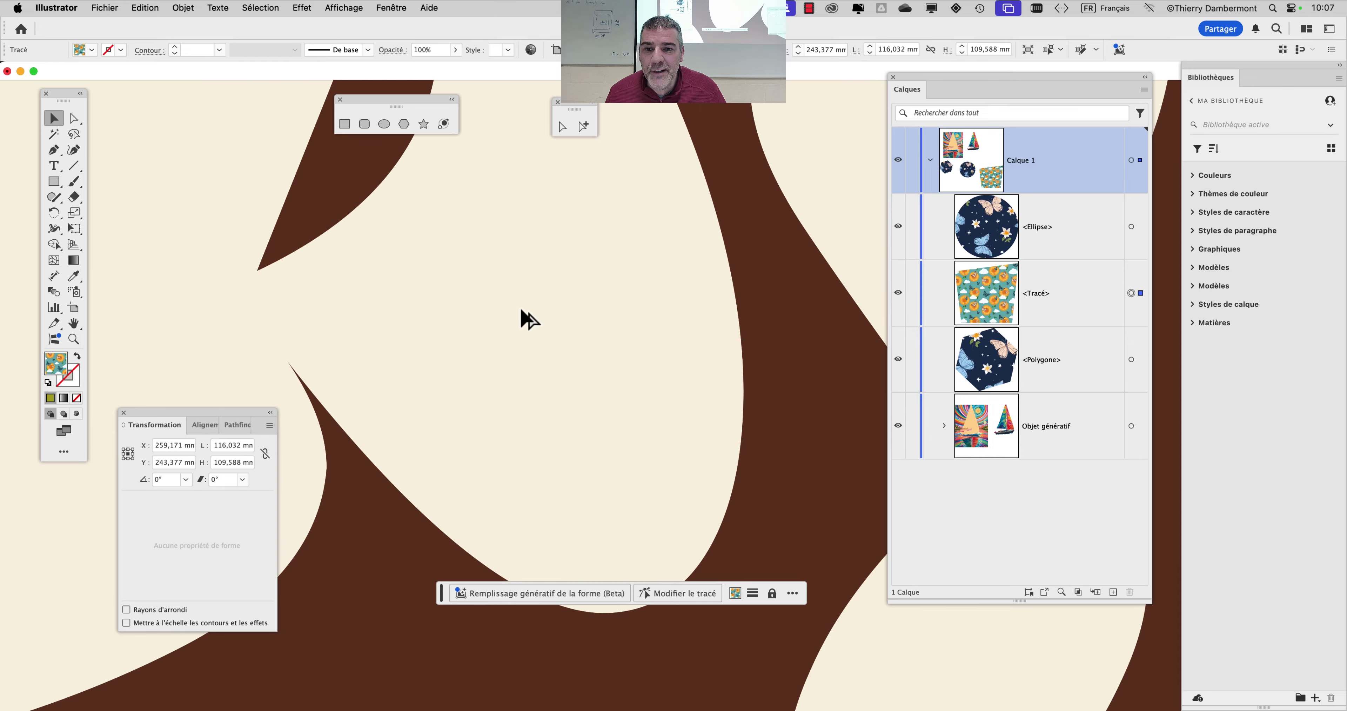
pyautogui.scroll(-15, 522, 311)
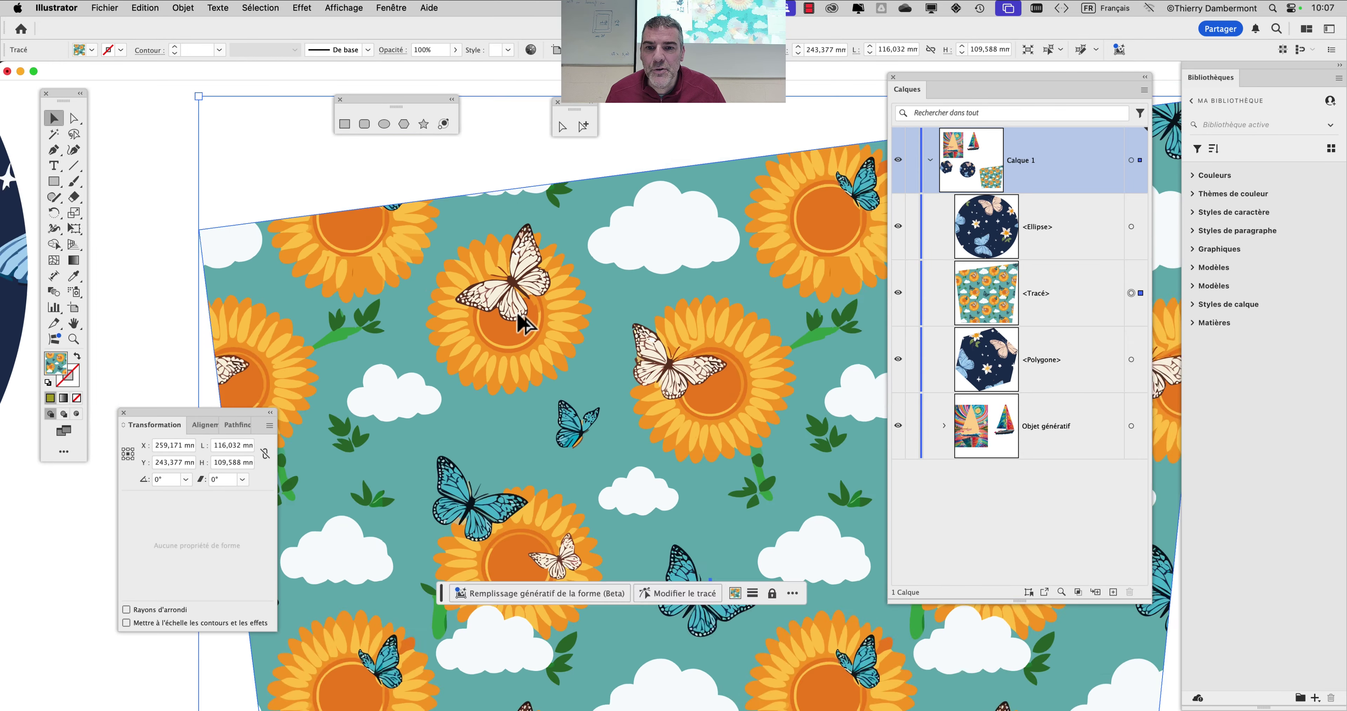
pyautogui.scroll(-10, 522, 310)
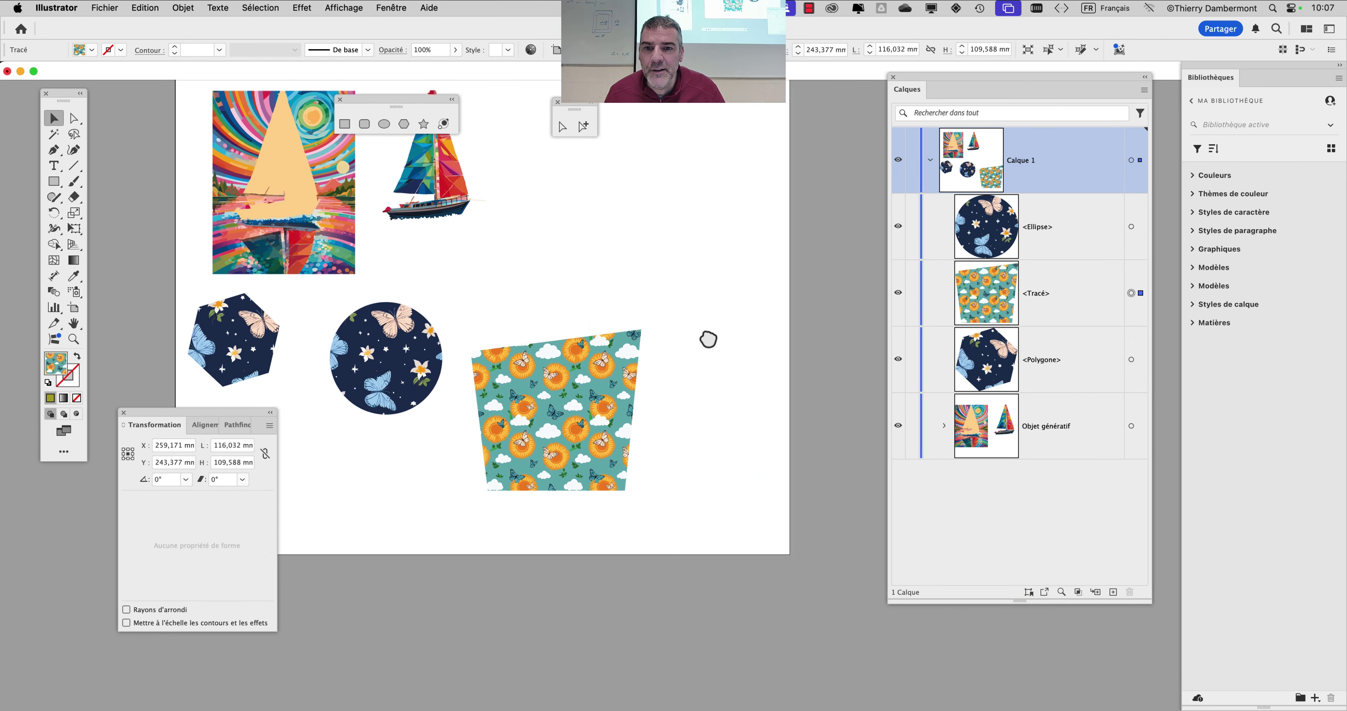
pyautogui.moveTo(709, 340); pyautogui.dragTo(805, 372)
# Move the Transformation panel up beside the tools, clear of the artwork, keeping the Selection tool active
pyautogui.moveTo(225, 426); pyautogui.dragTo(210, 134)
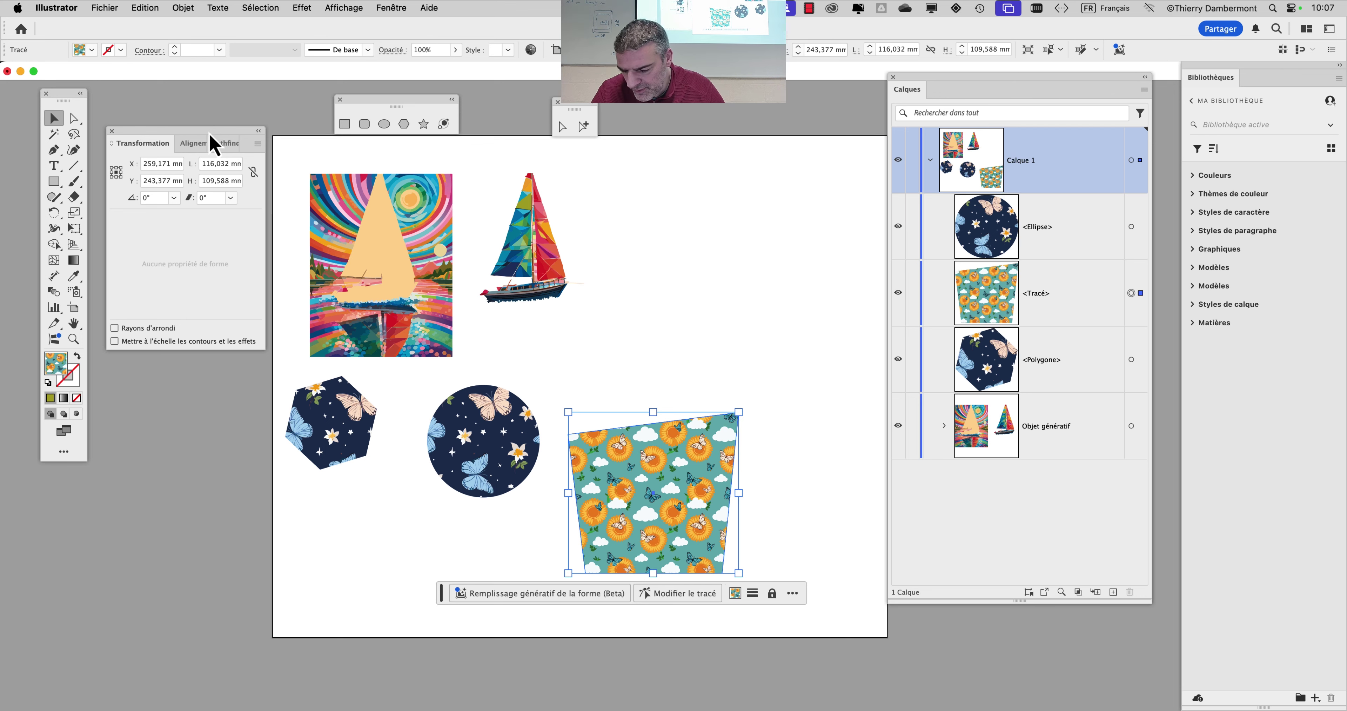
pyautogui.press('a')
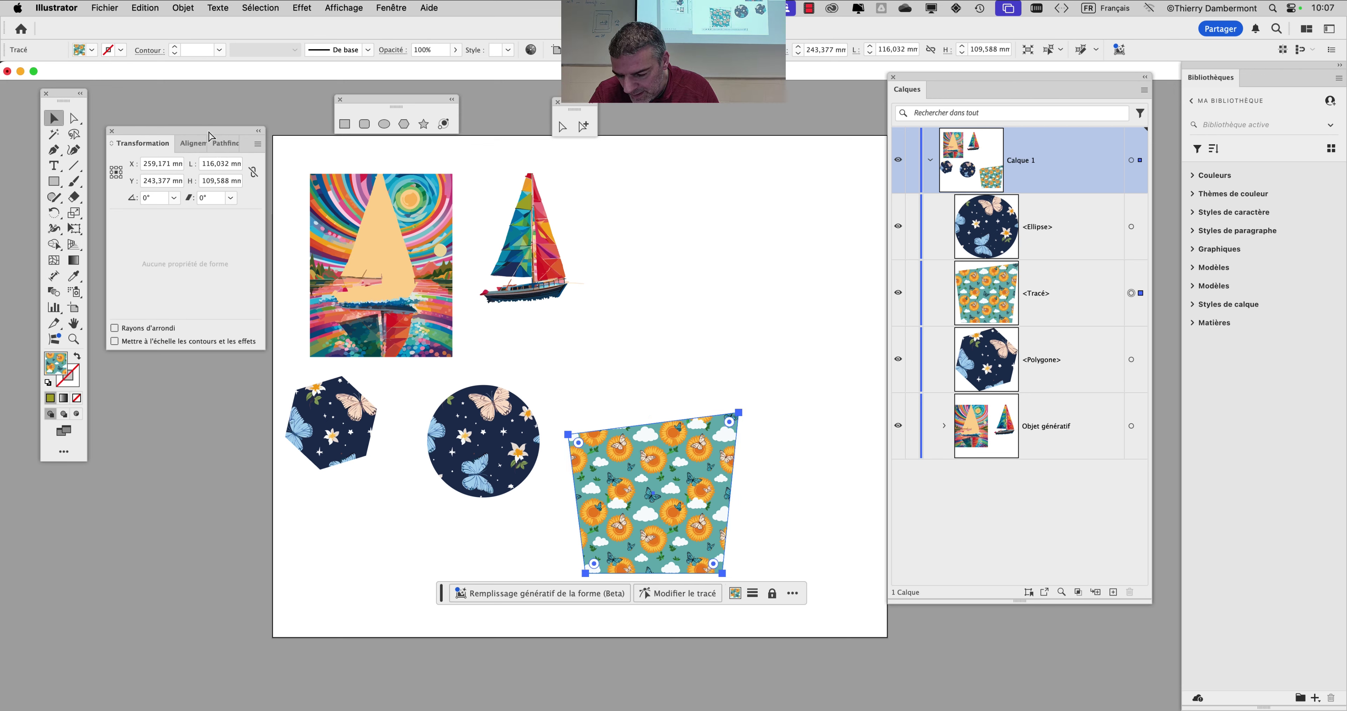
pyautogui.press('v')
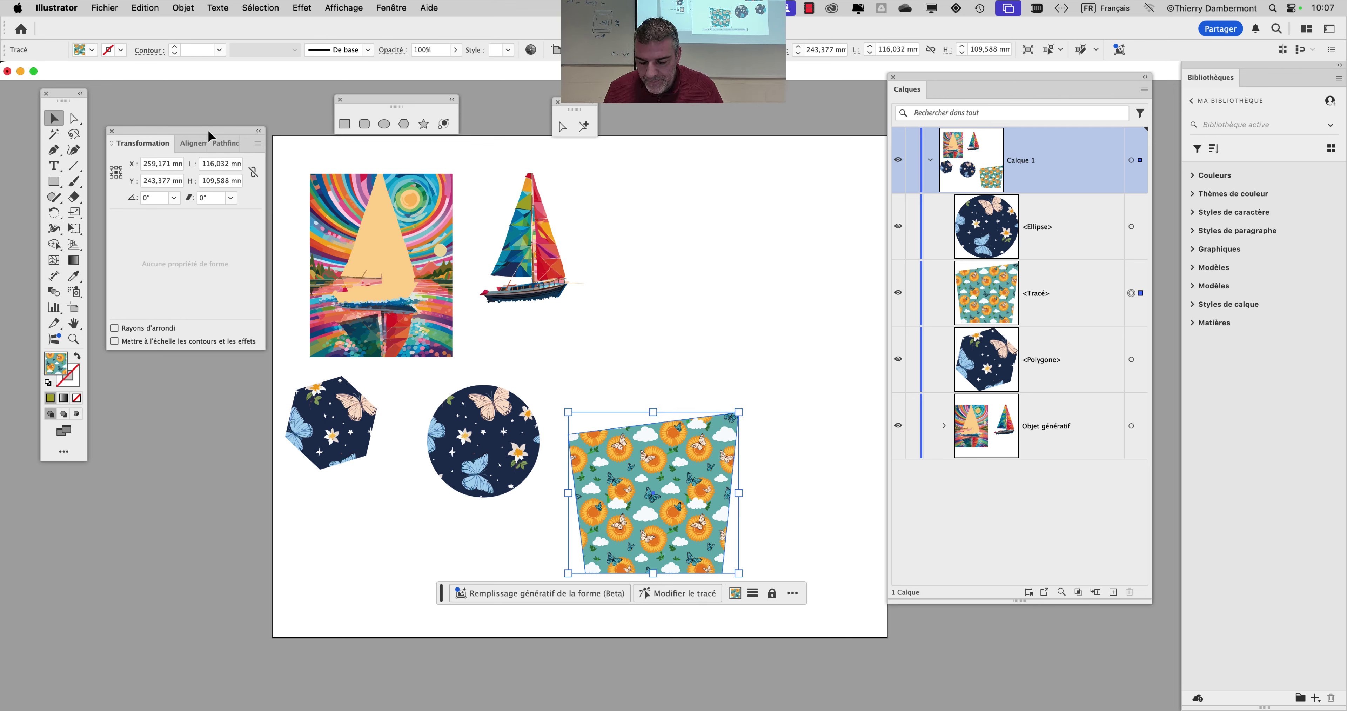
# Display the on-screen keyboard viewer briefly and close it
pyautogui.click(1052, 48)
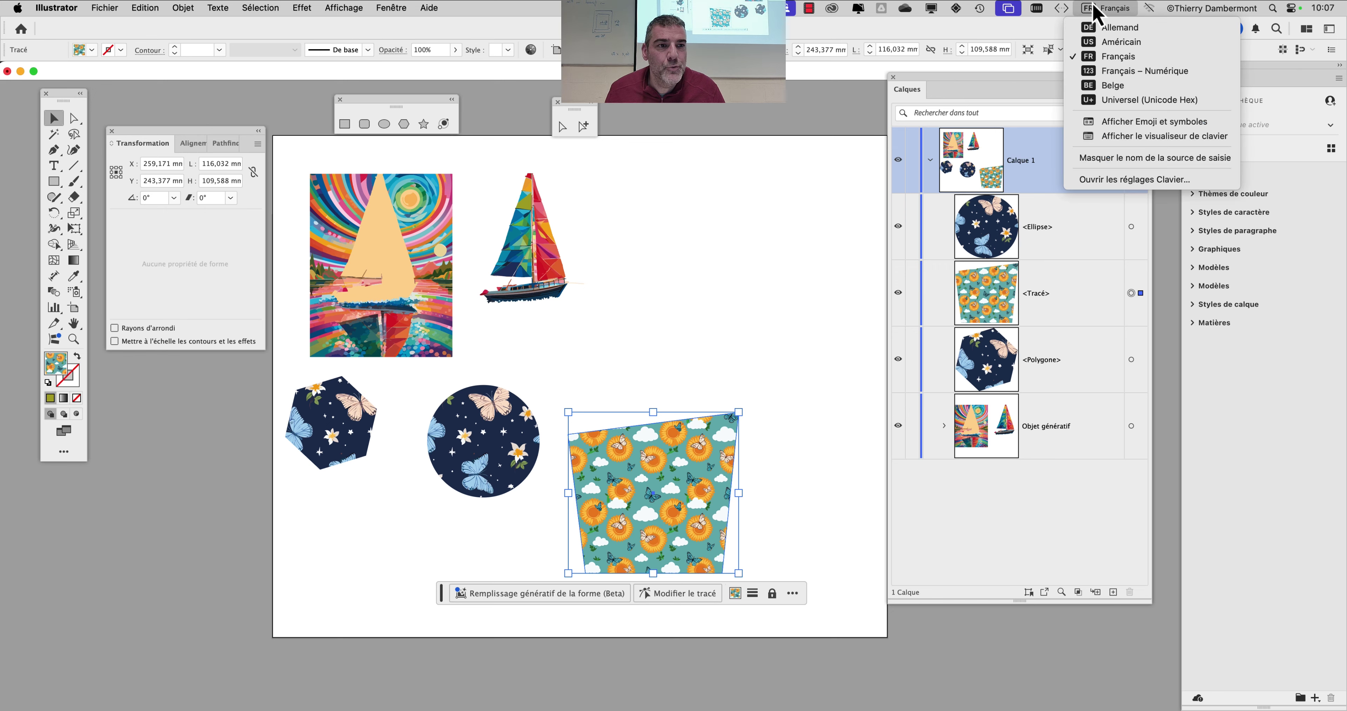
pyautogui.click(1121, 153)
pyautogui.click(554, 444)
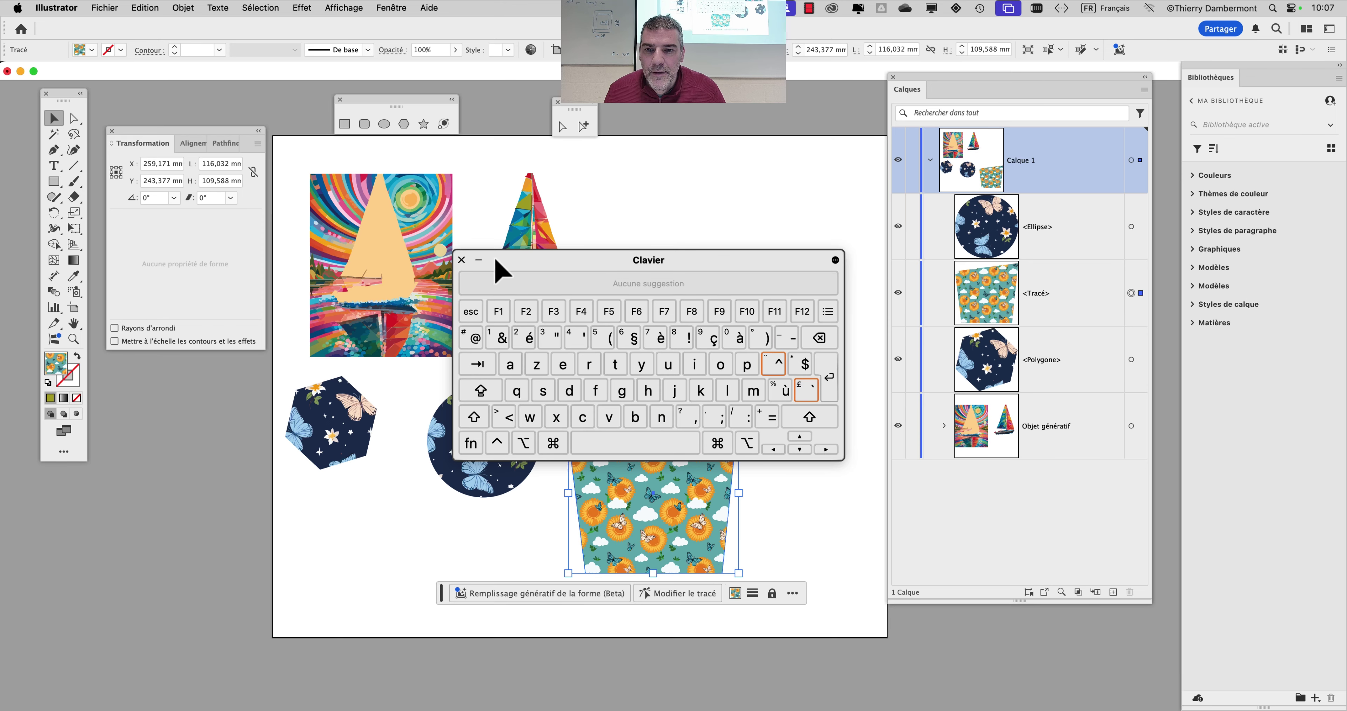
pyautogui.click(461, 263)
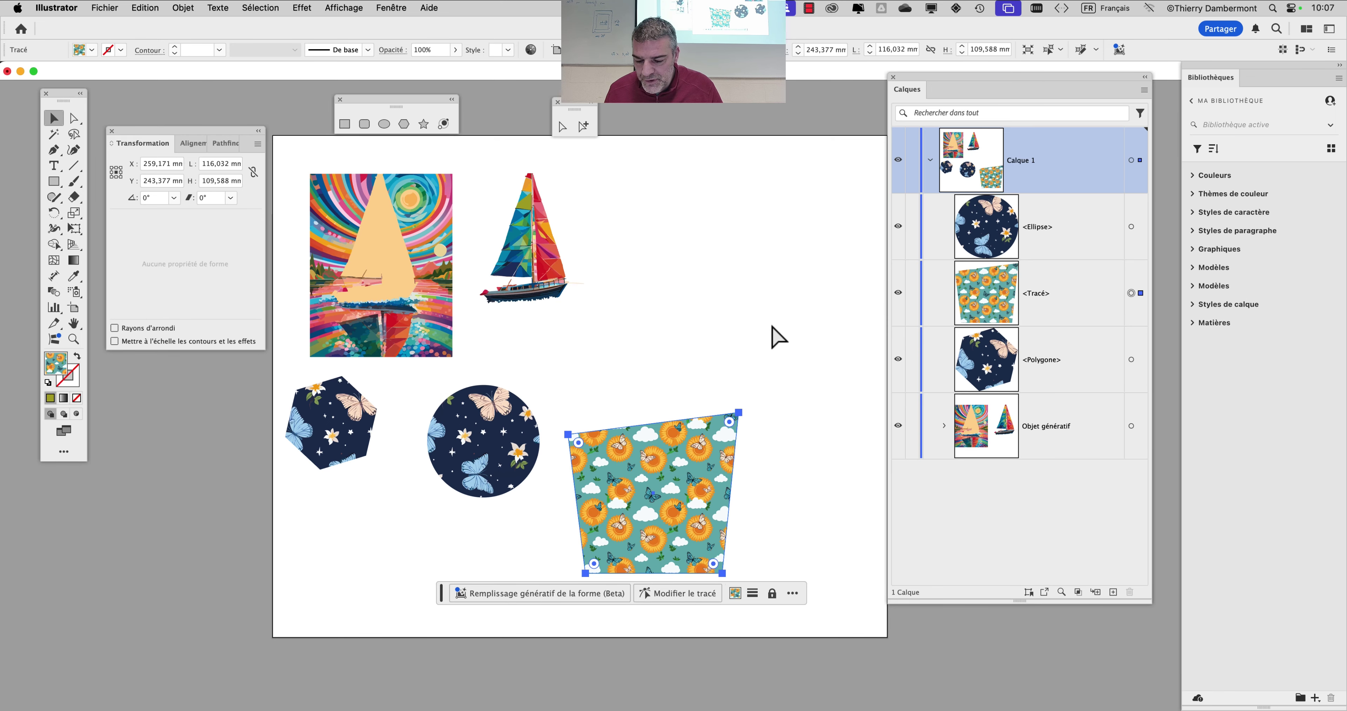
# Switch the artwork to outline display and examine the vector paths of the sailboats and the pattern-filled shapes
pyautogui.press('super+y')
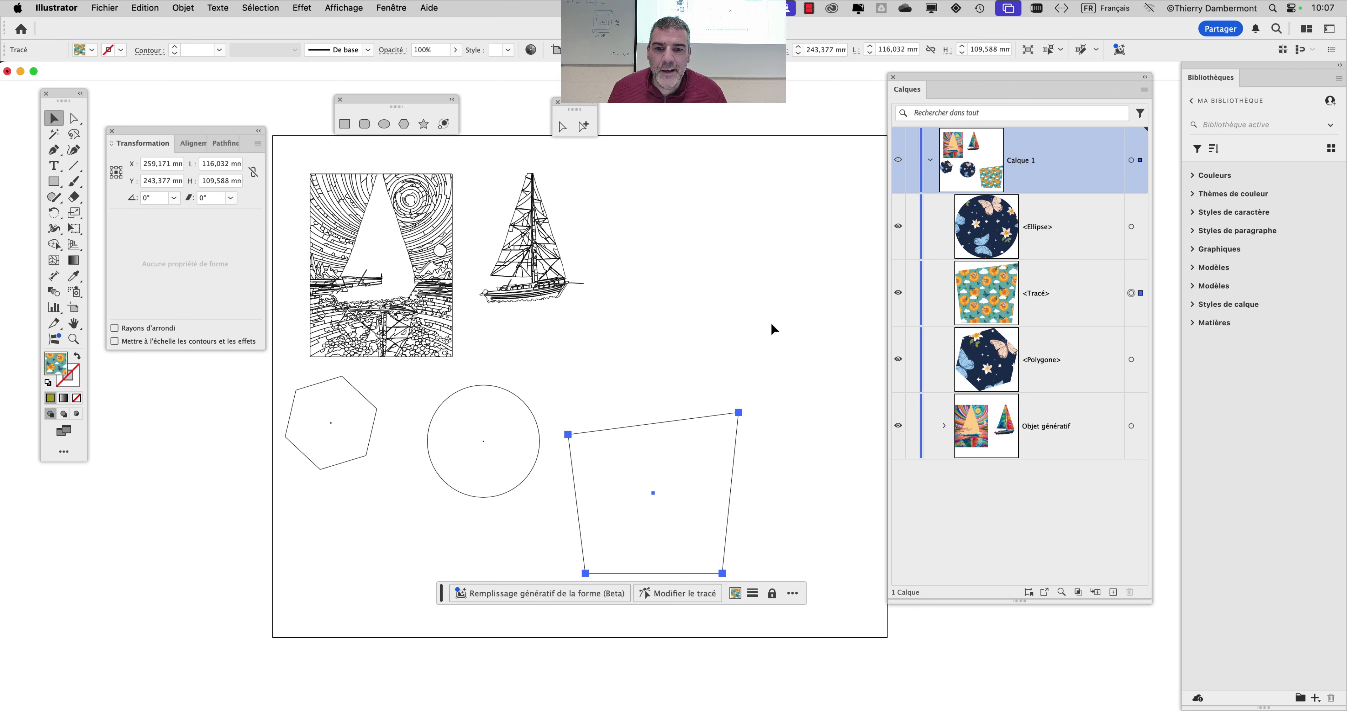
pyautogui.press('super+shift+b')
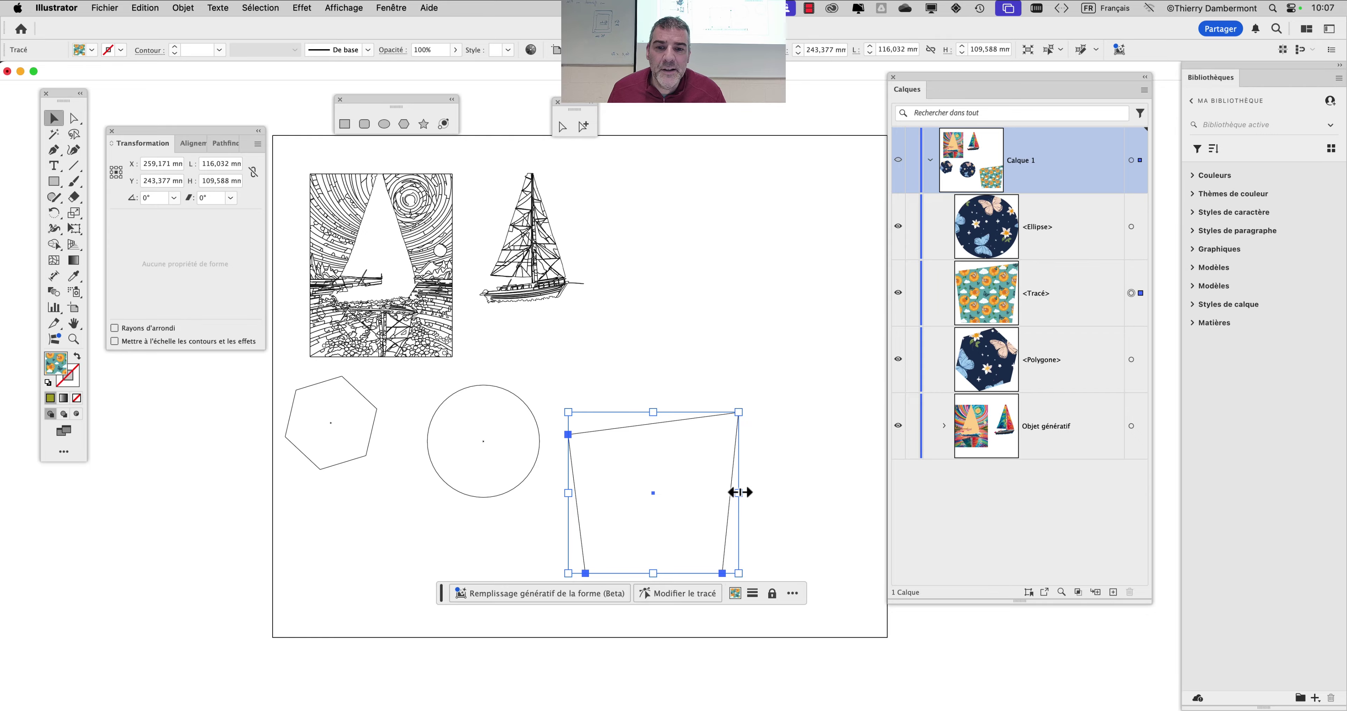
pyautogui.scroll(5, 361, 255)
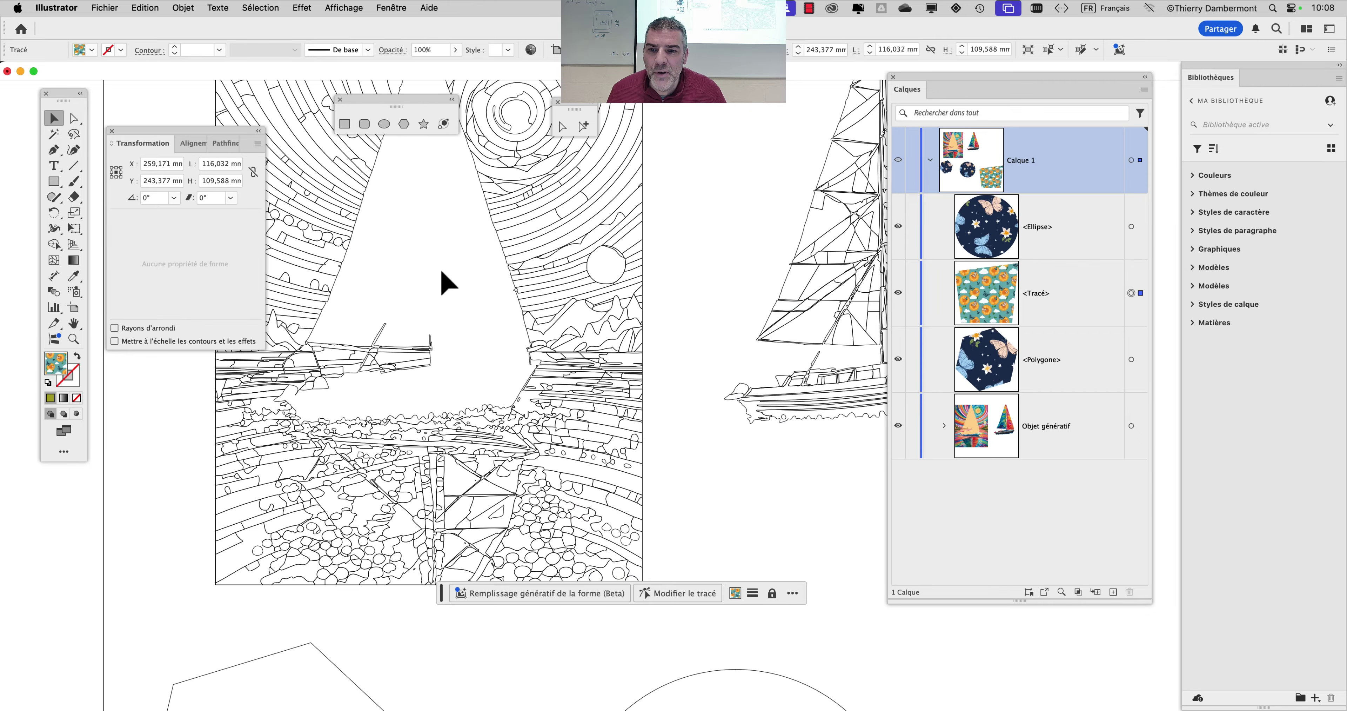
pyautogui.moveTo(578, 287); pyautogui.dragTo(520, 273)
pyautogui.moveTo(674, 311); pyautogui.dragTo(535, 245)
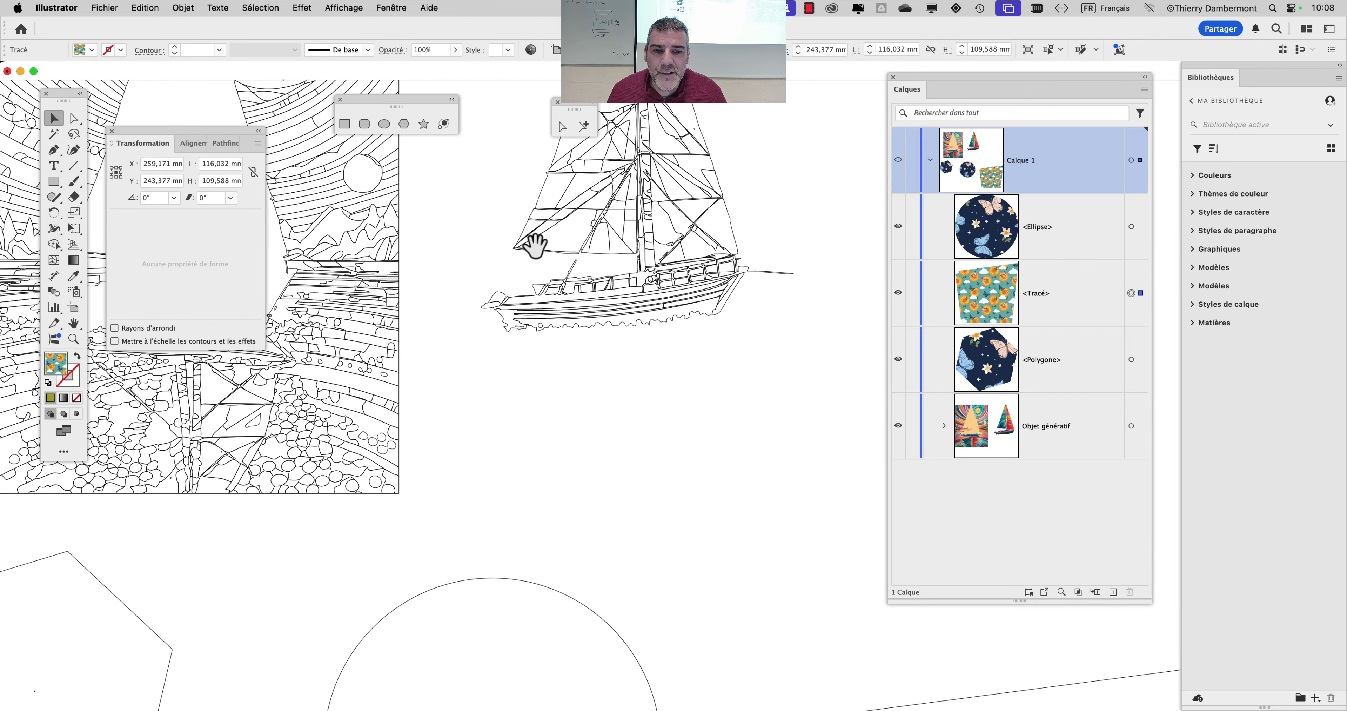
pyautogui.scroll(-5, 595, 381)
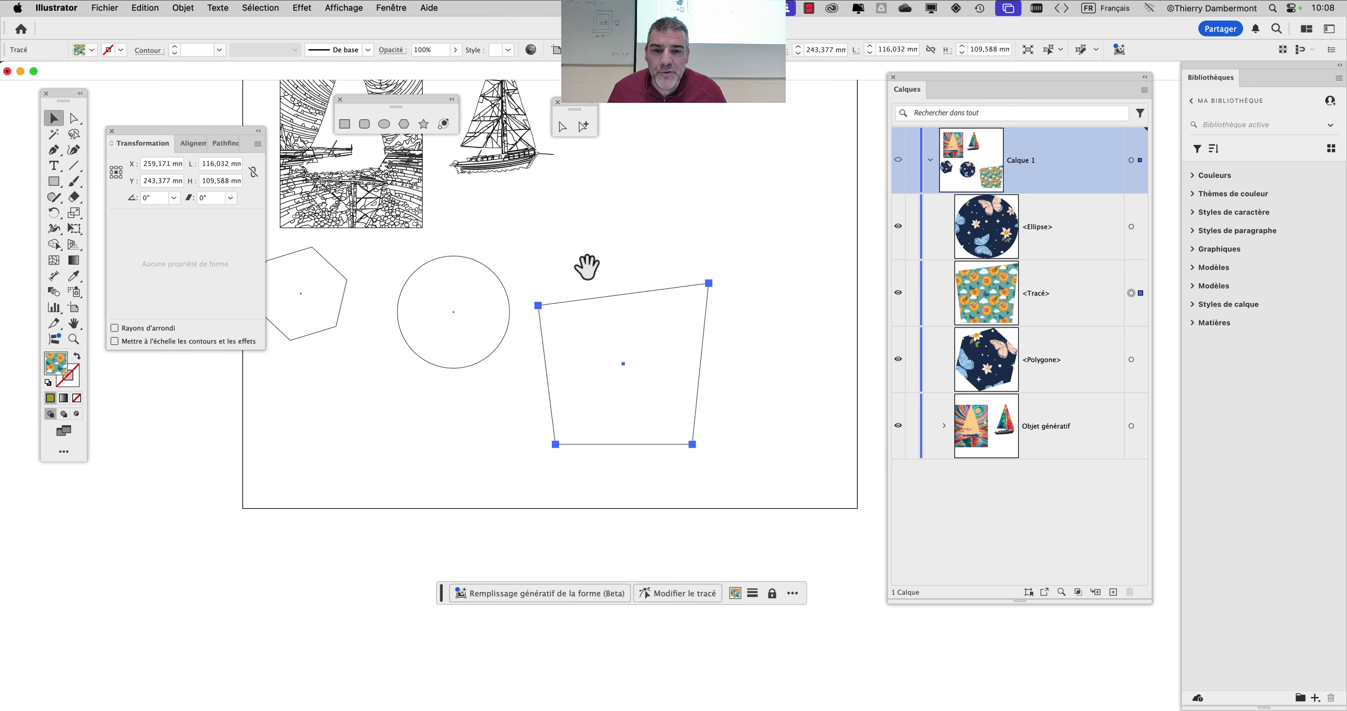
pyautogui.scroll(4, 637, 385)
pyautogui.scroll(-4, 648, 333)
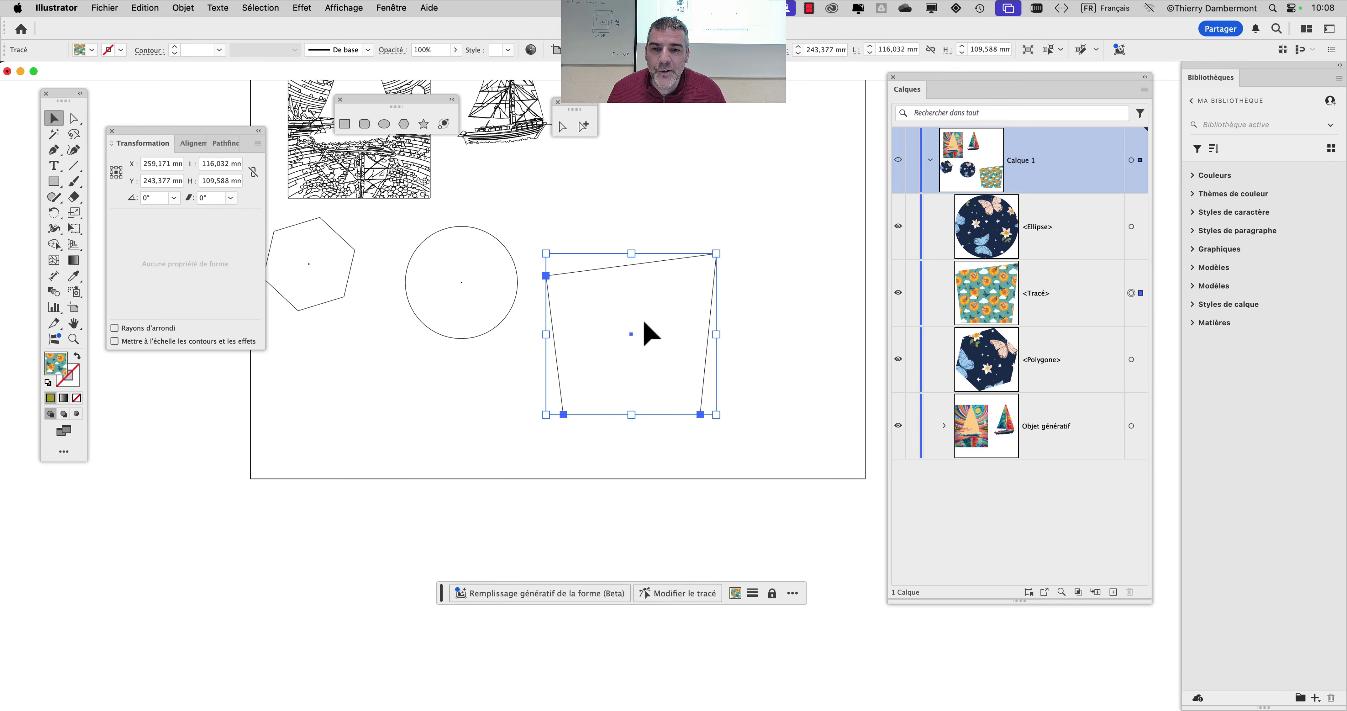
pyautogui.moveTo(535, 300)
pyautogui.mouseDown()
pyautogui.moveTo(619, 352)
pyautogui.moveTo(582, 382)
pyautogui.mouseUp()
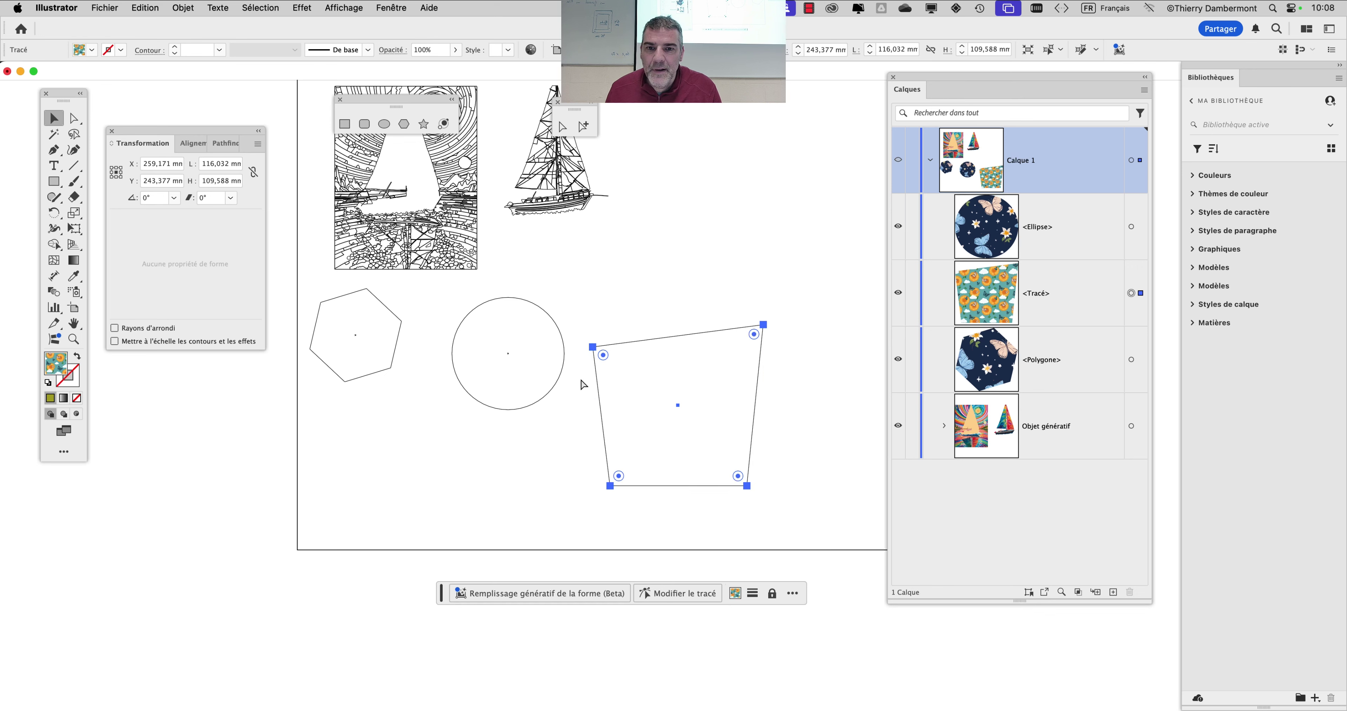
# Toggle the artwork between outline display and full-colour preview several times, finishing in preview
pyautogui.press('super+y')
pyautogui.press('super+y')
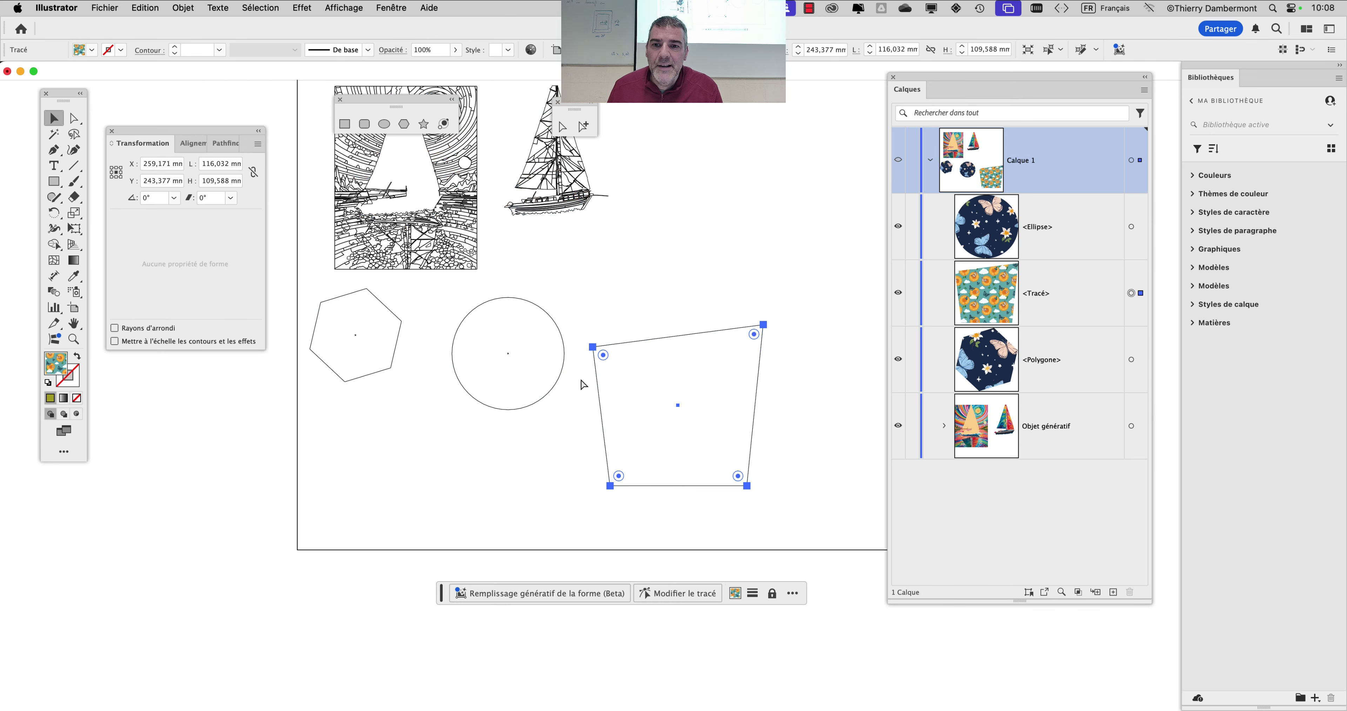
pyautogui.press('super+y')
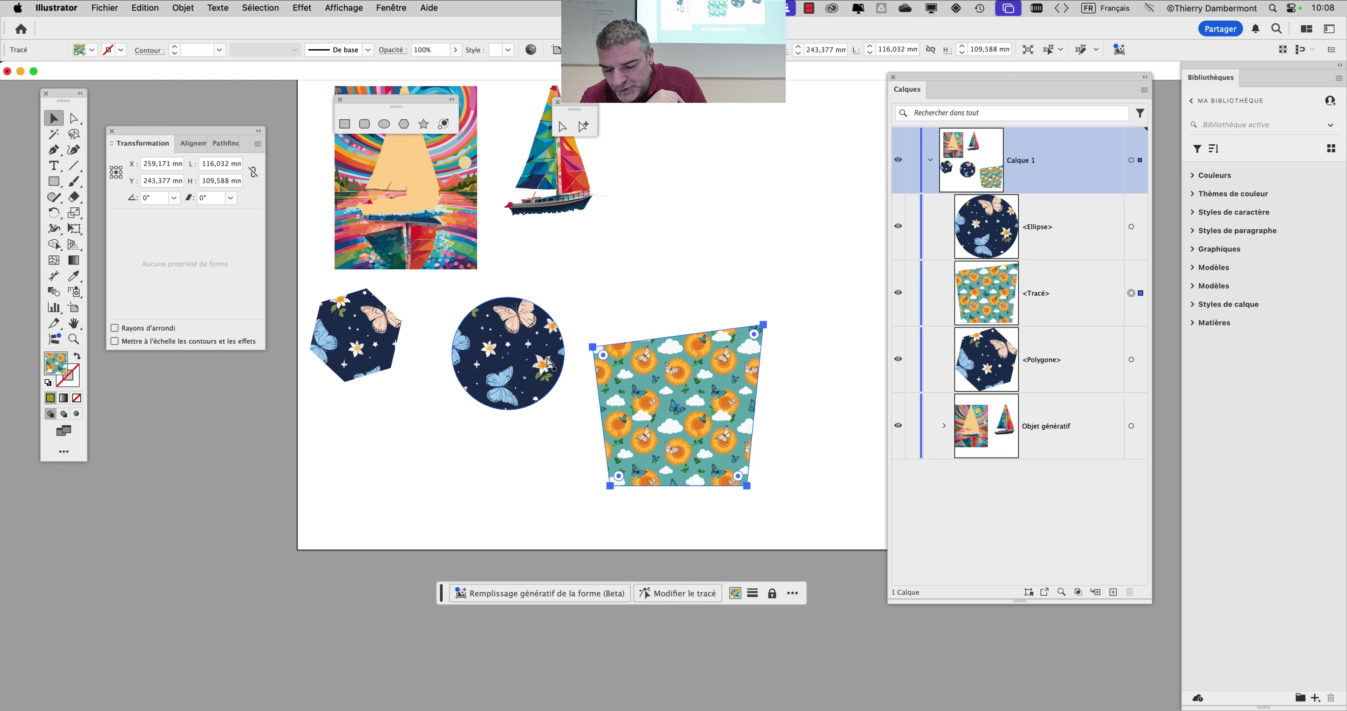
pyautogui.press('super+y')
pyautogui.press('super+y')
pyautogui.press('super+y')
pyautogui.press('super+y')
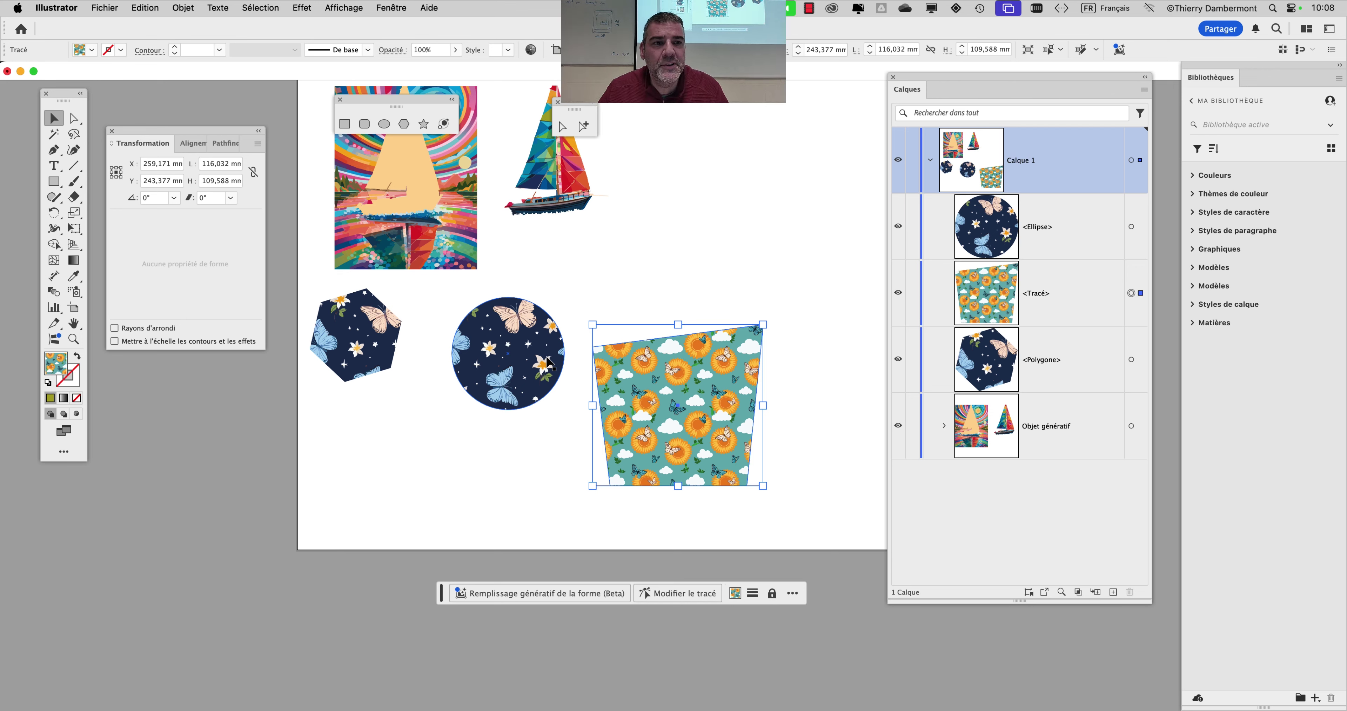
# Show the Command, Option and Control keys on the on-screen keyboard viewer and close it
pyautogui.click(1124, 7)
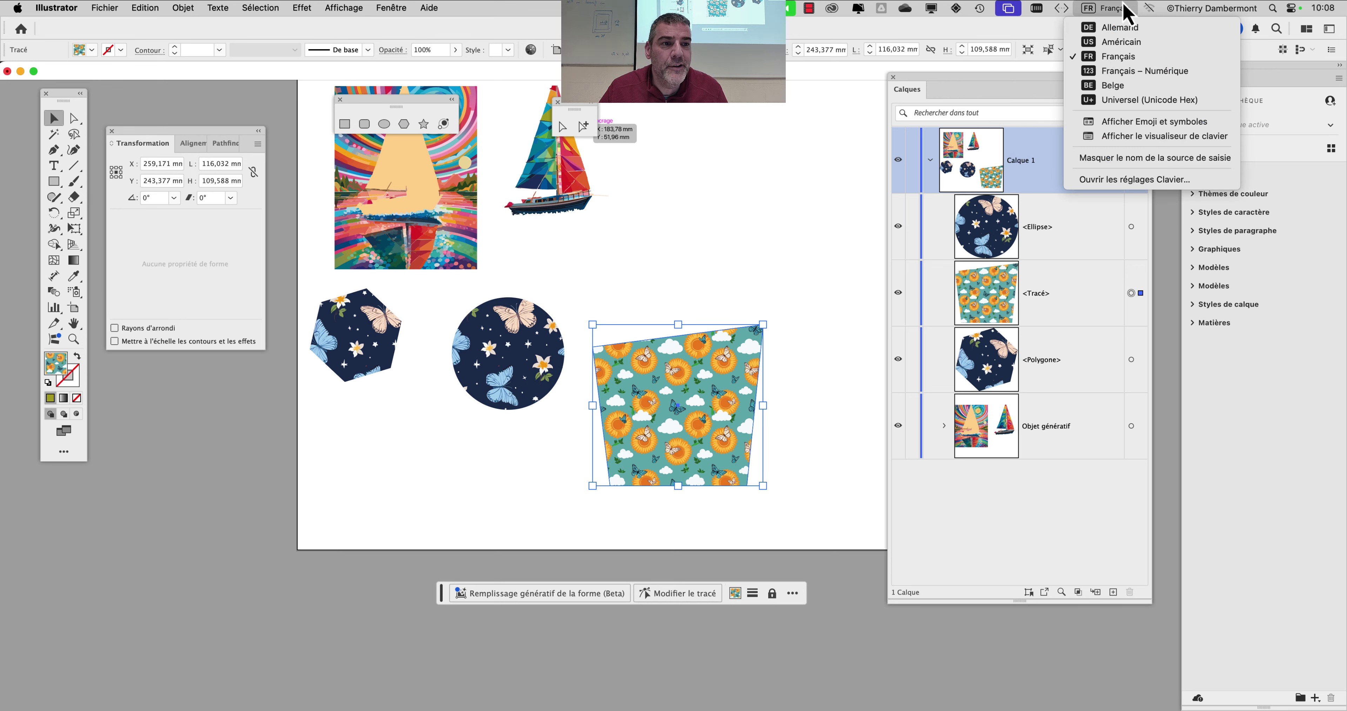
pyautogui.click(1122, 137)
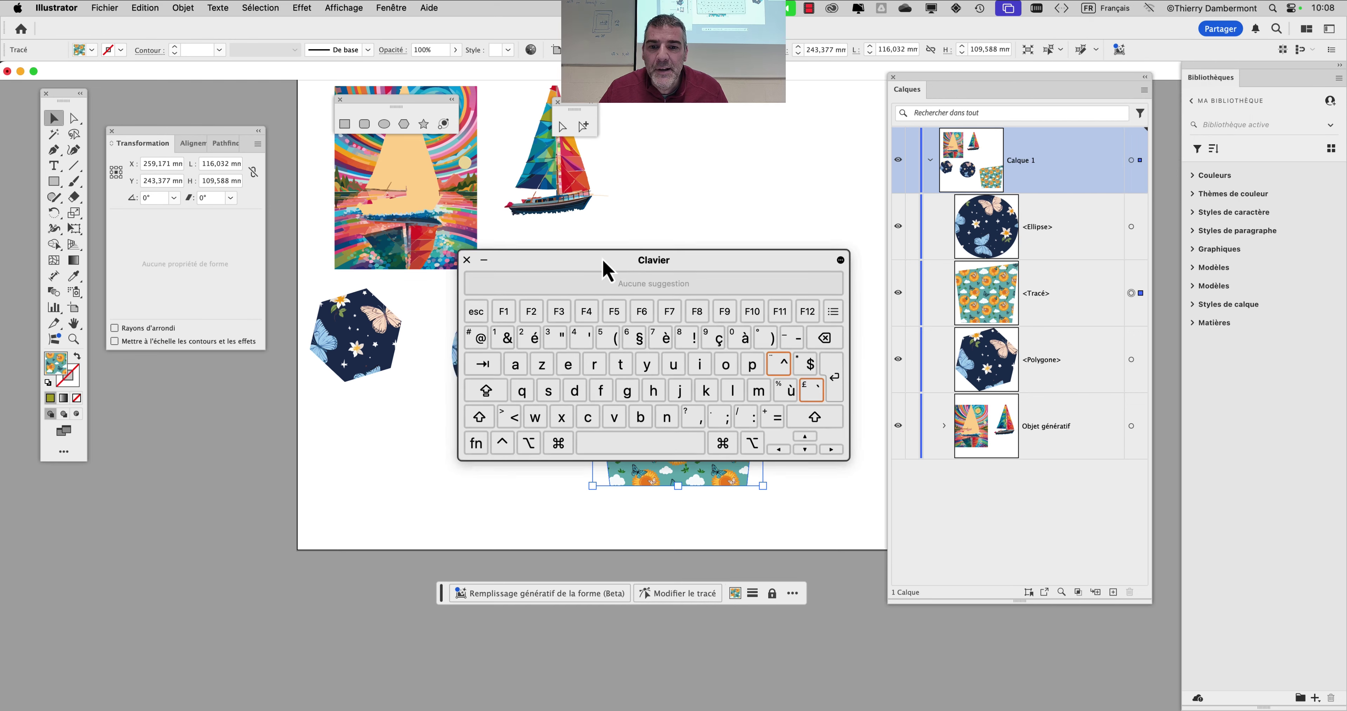
pyautogui.moveTo(605, 264); pyautogui.dragTo(671, 219)
pyautogui.click(635, 398)
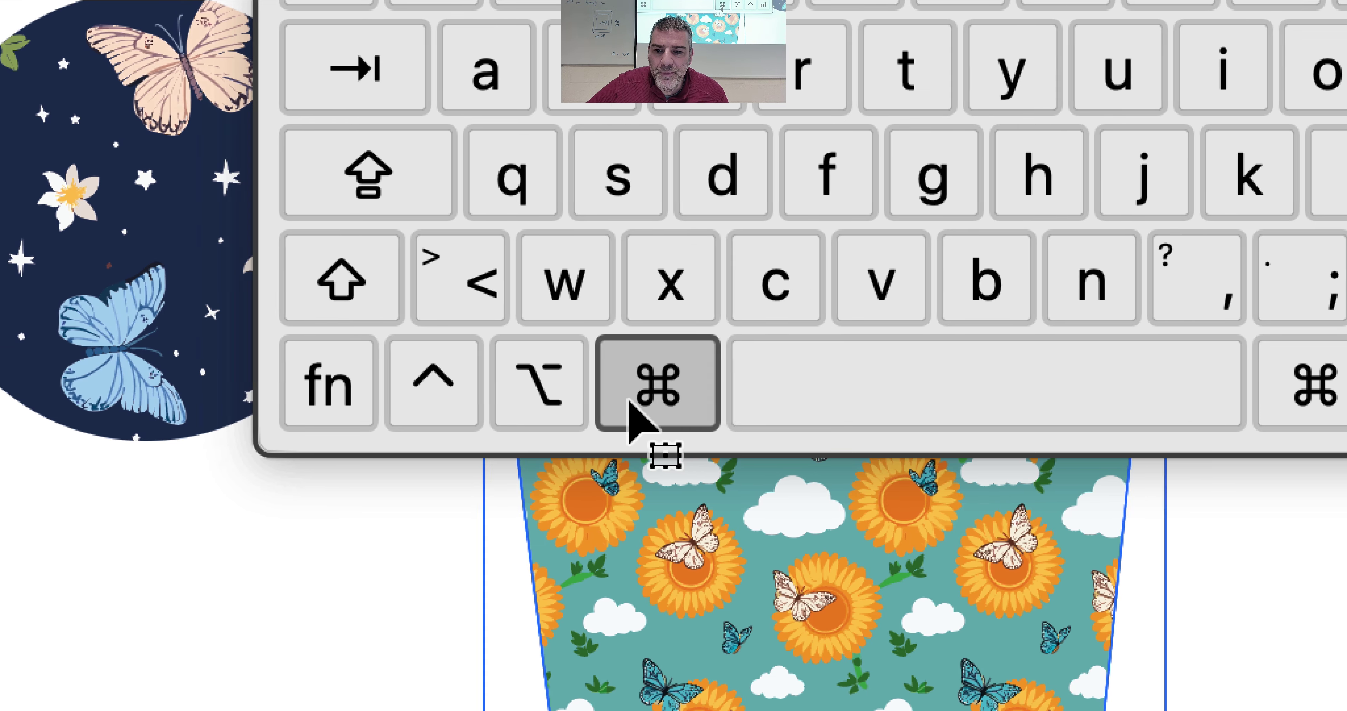
pyautogui.click(405, 410)
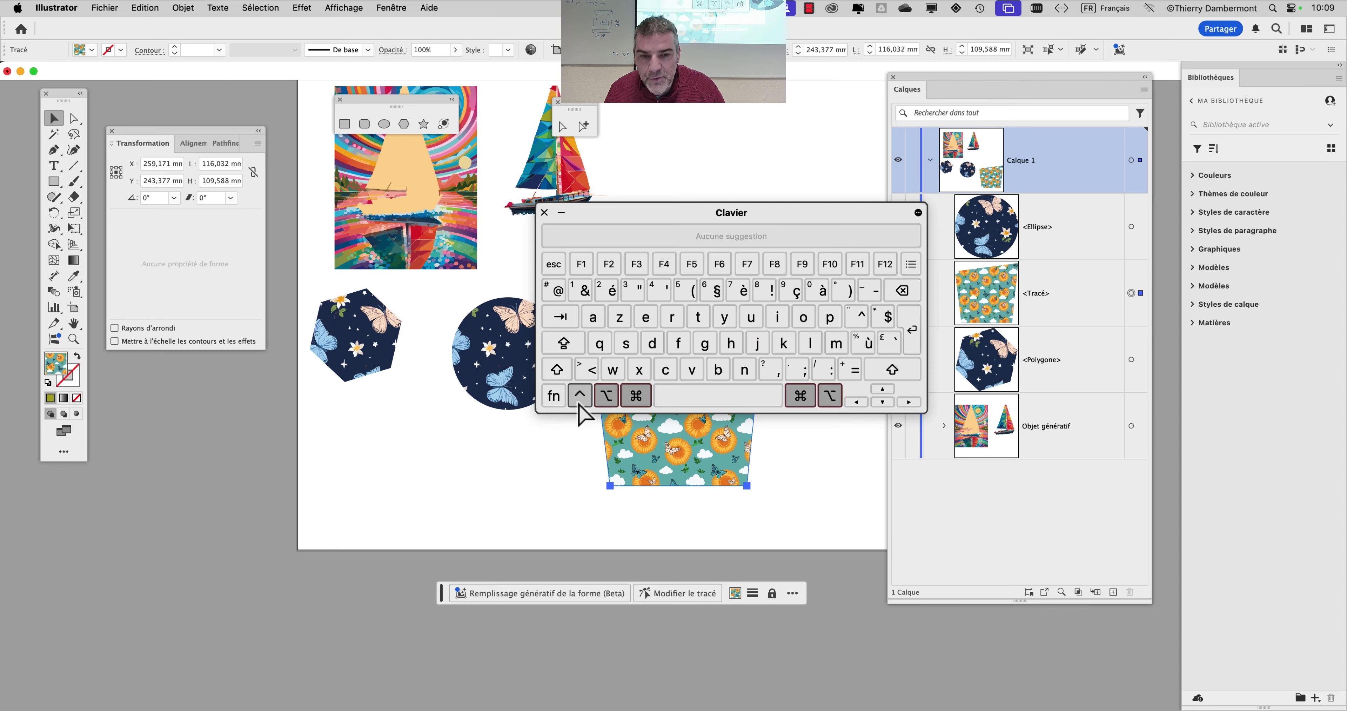
pyautogui.click(590, 405)
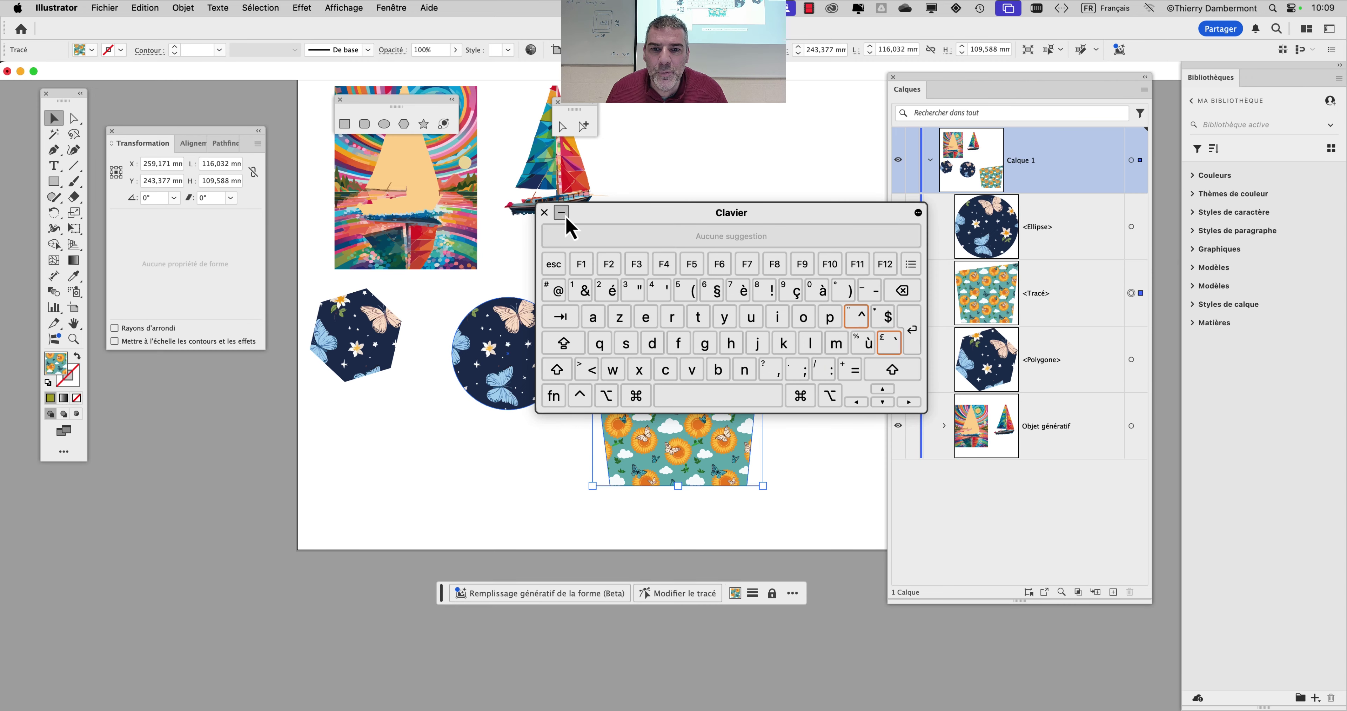
pyautogui.click(545, 212)
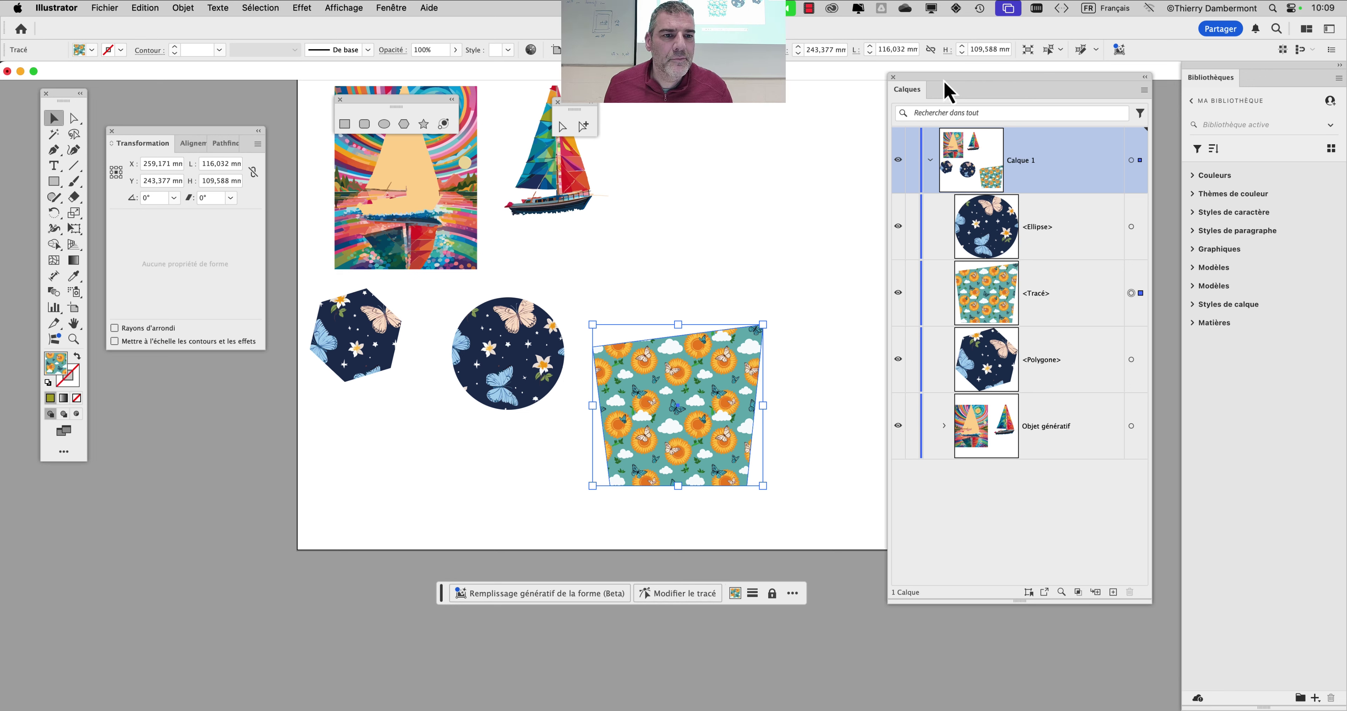
# Rotate only the sunflower pattern inside the shape with Transformation d'objets off, previewing angles such as 34° and 315° before applying
pyautogui.moveTo(947, 92)
pyautogui.mouseDown()
pyautogui.moveTo(1006, 112)
pyautogui.moveTo(945, 103)
pyautogui.mouseUp()
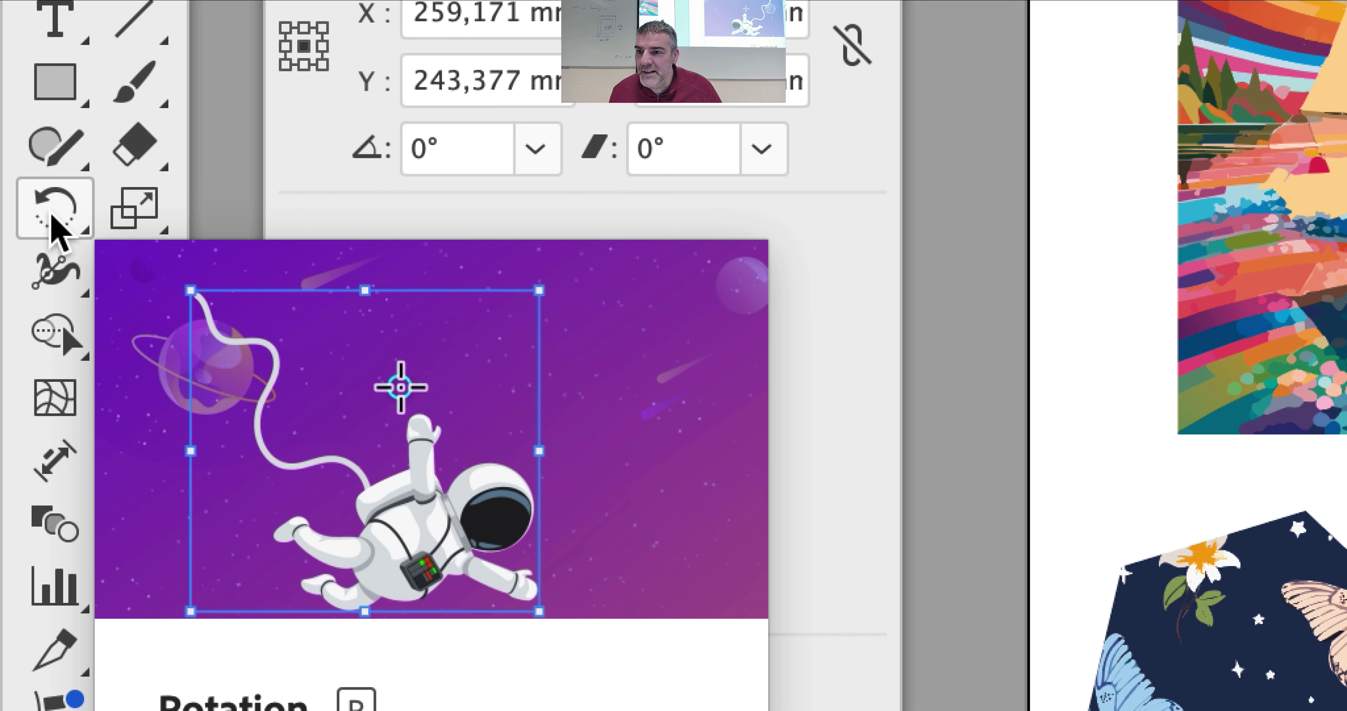
pyautogui.doubleClick(52, 217)
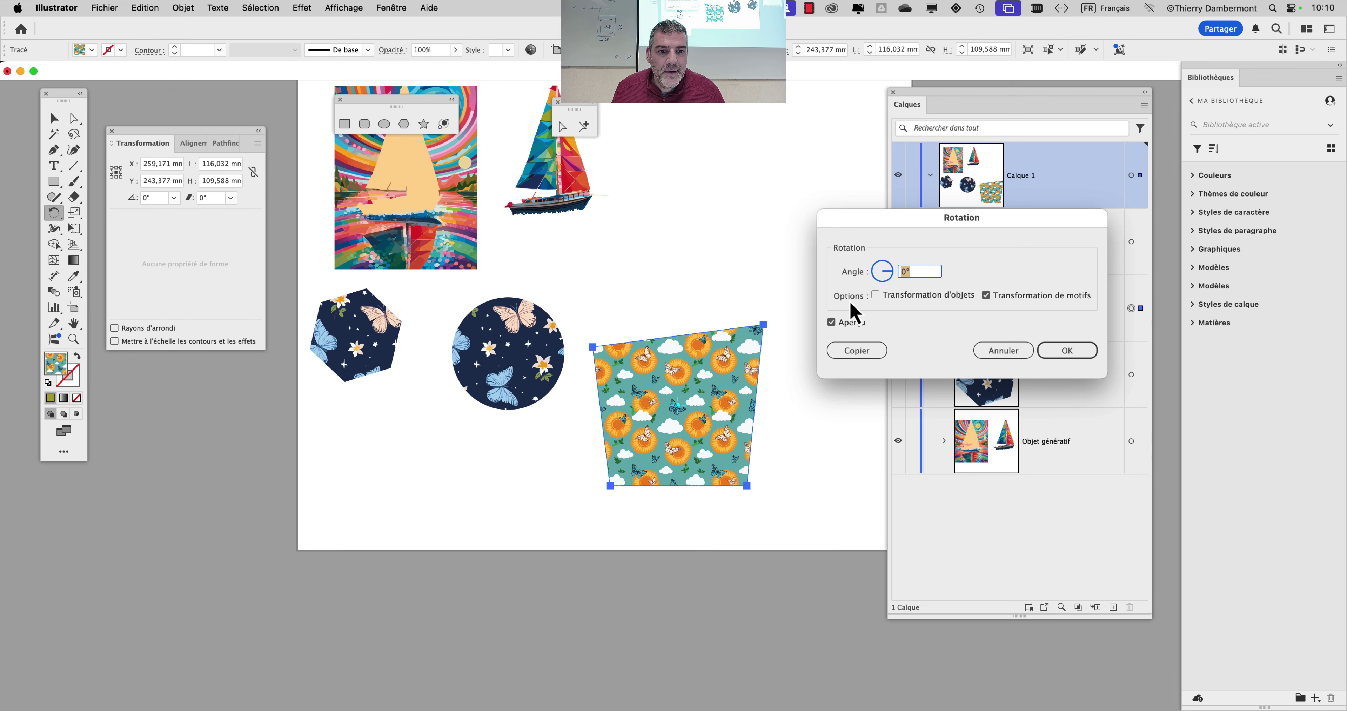
pyautogui.click(892, 273)
pyautogui.moveTo(893, 272); pyautogui.dragTo(884, 285)
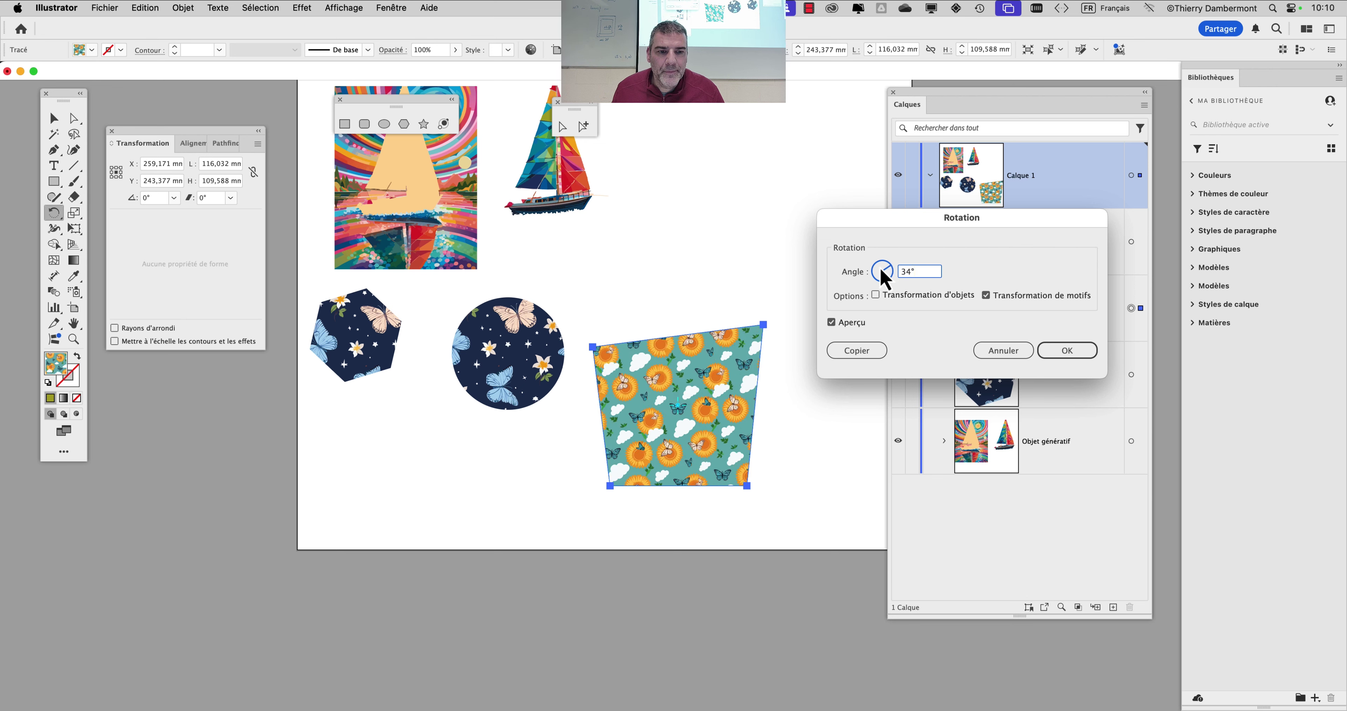
pyautogui.click(892, 281)
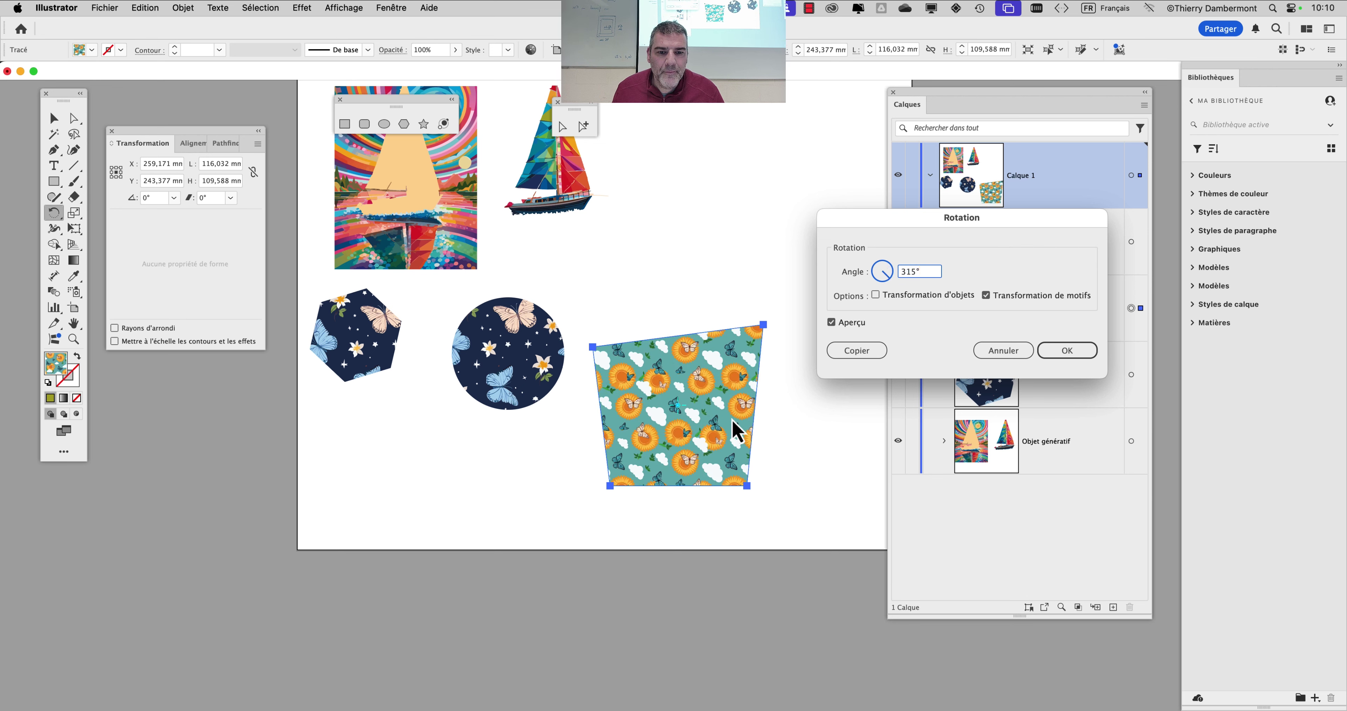
pyautogui.click(882, 277)
pyautogui.click(1078, 352)
# Rotate only the sunflower pattern inside the shape again, by 232°, with Transformation de motifs on
pyautogui.press('super+equal')
pyautogui.press('super+equal')
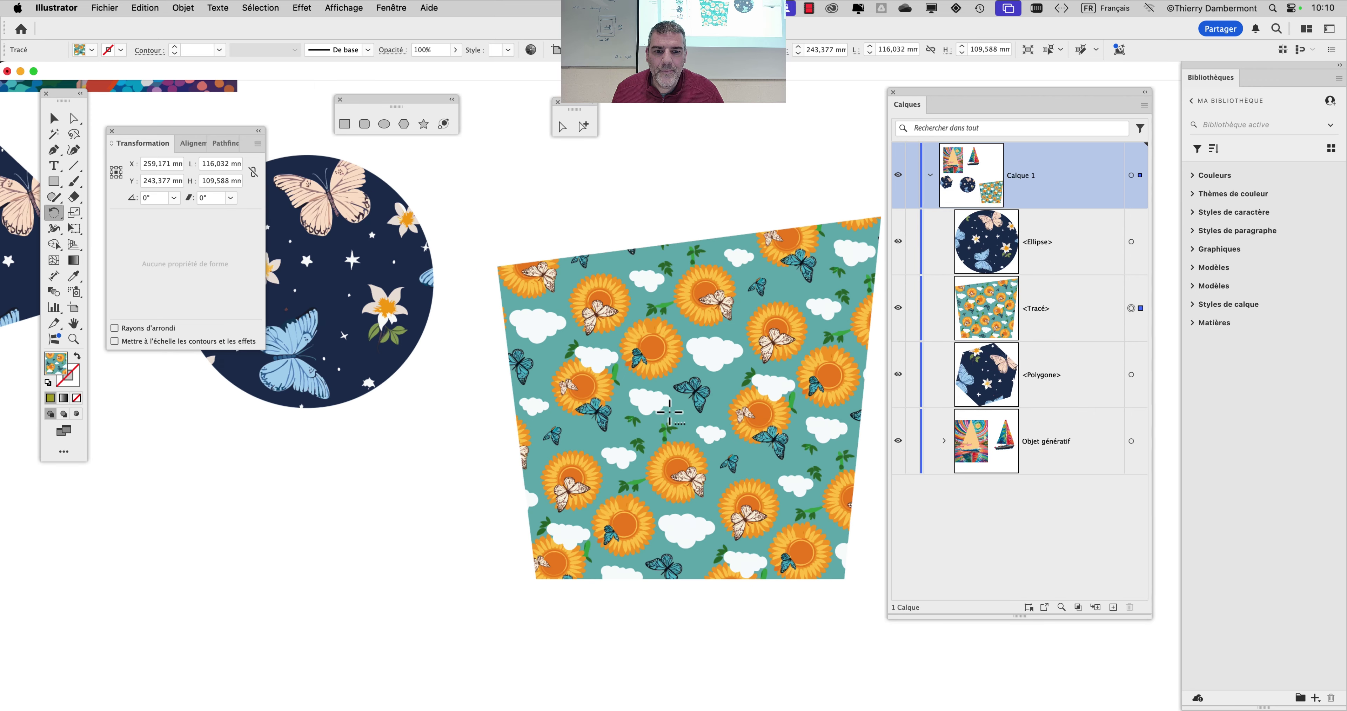
pyautogui.doubleClick(52, 213)
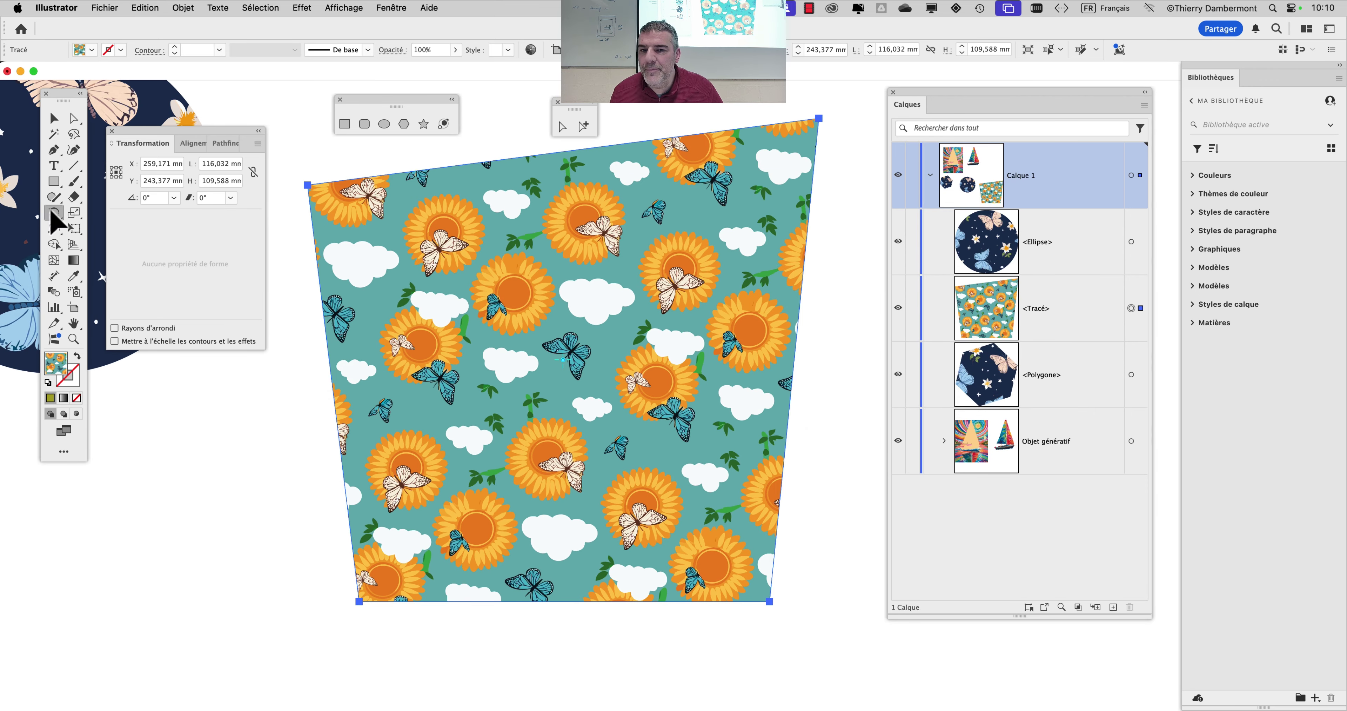
pyautogui.click(878, 274)
pyautogui.moveTo(878, 273); pyautogui.dragTo(880, 276)
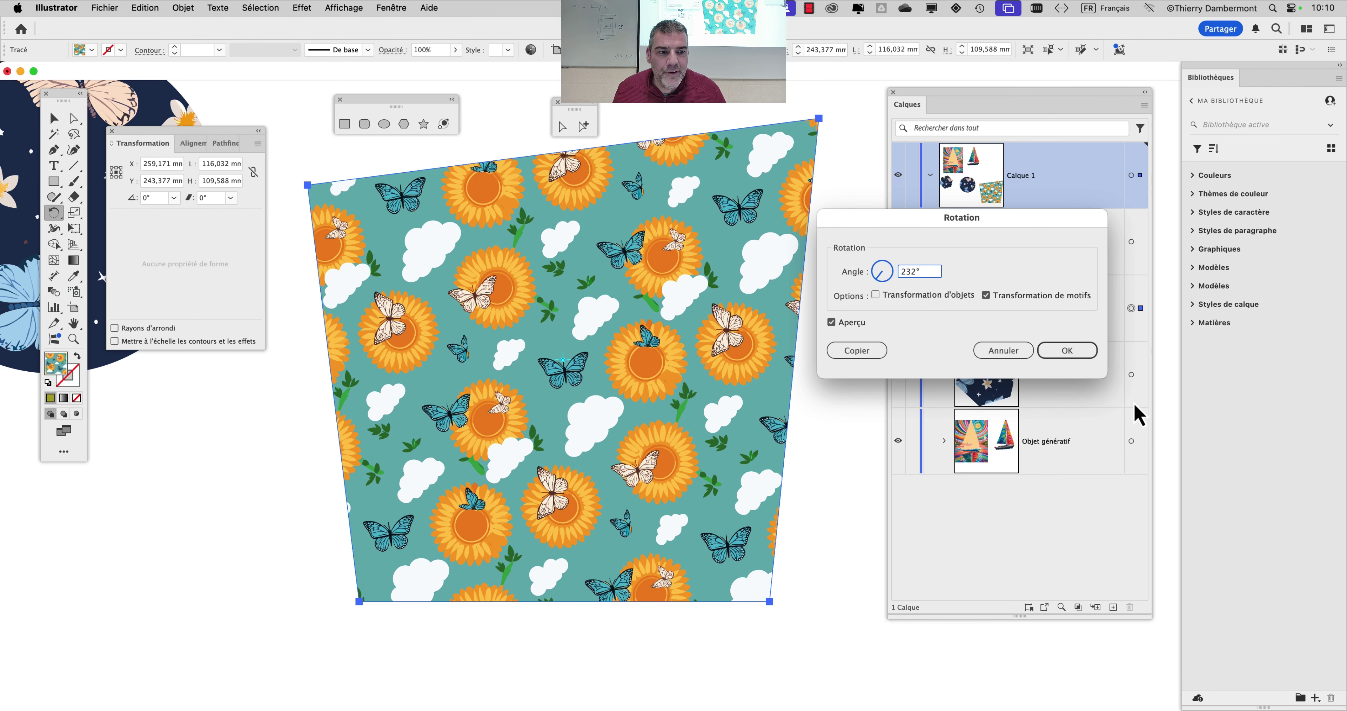
pyautogui.click(1082, 363)
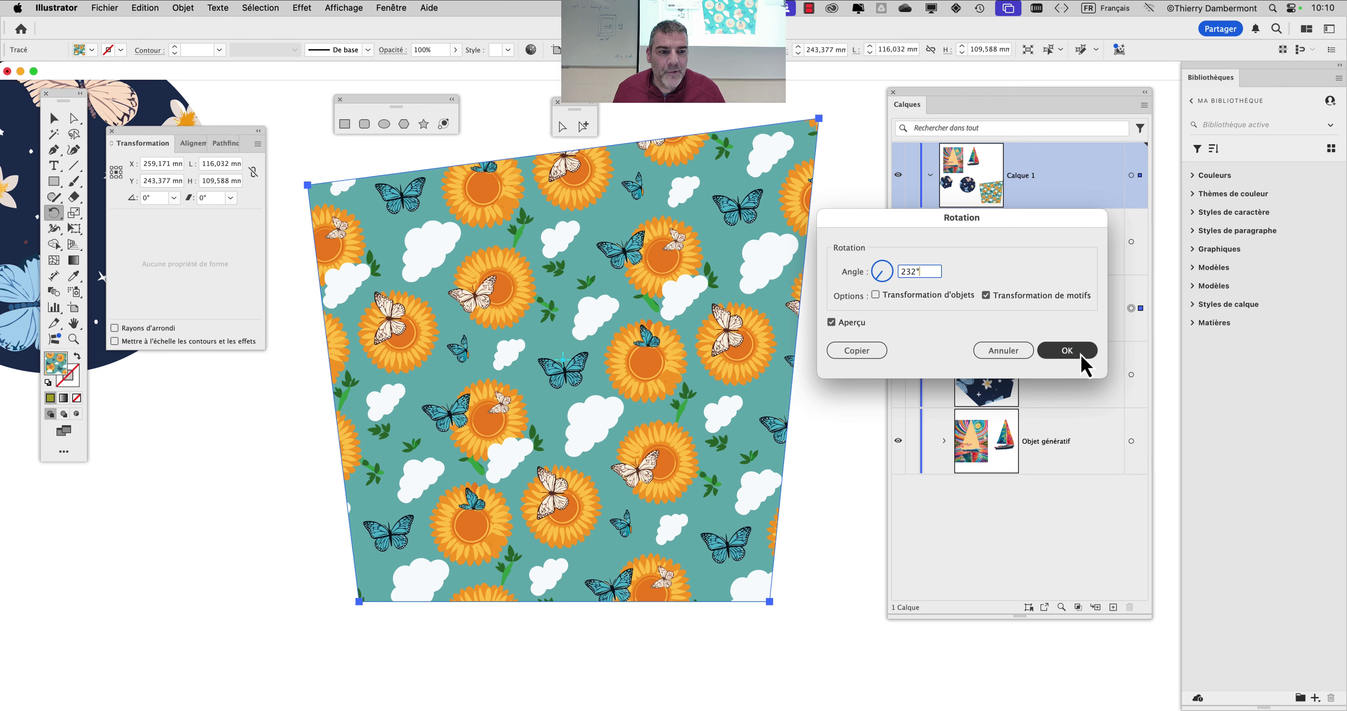
# Clear the space around the artwork by moving the Calques and Transformation palettes aside and the toolbox next to the sunflower shape
pyautogui.press('super+minus')
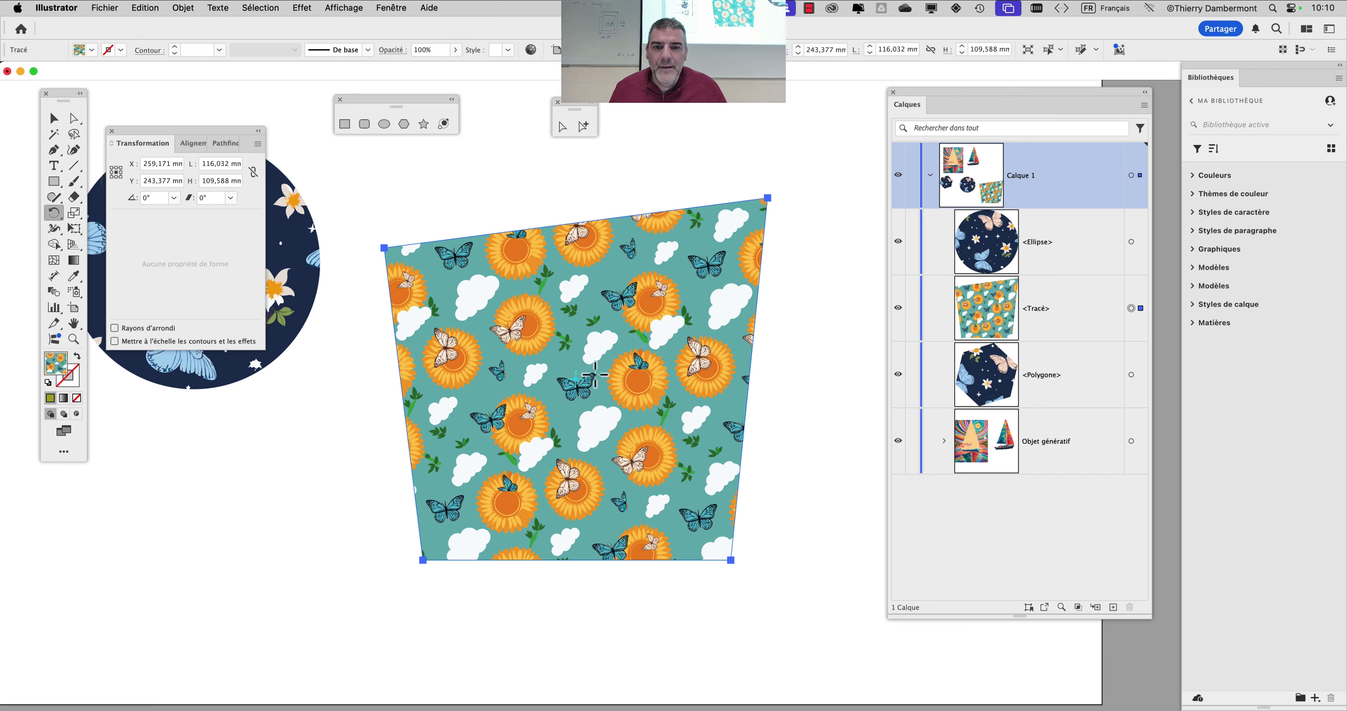
pyautogui.moveTo(481, 335); pyautogui.dragTo(454, 347)
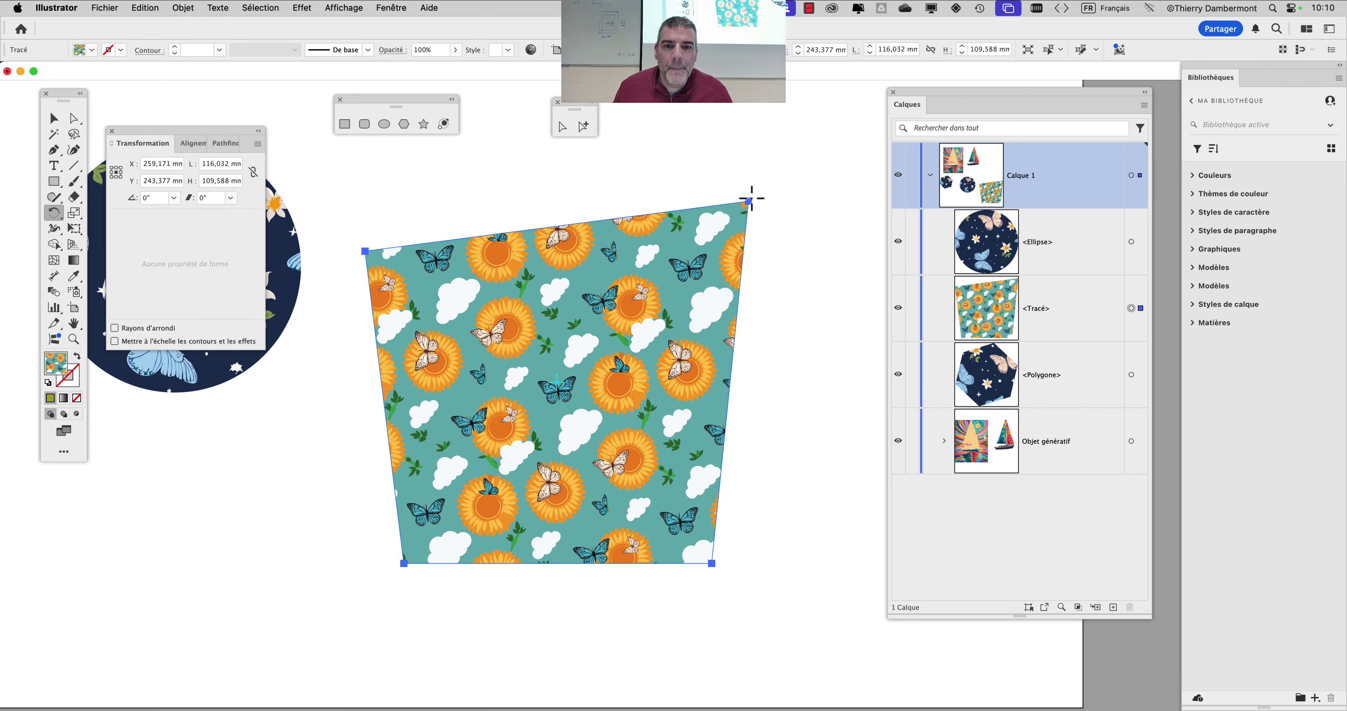
pyautogui.moveTo(933, 109); pyautogui.dragTo(1034, 119)
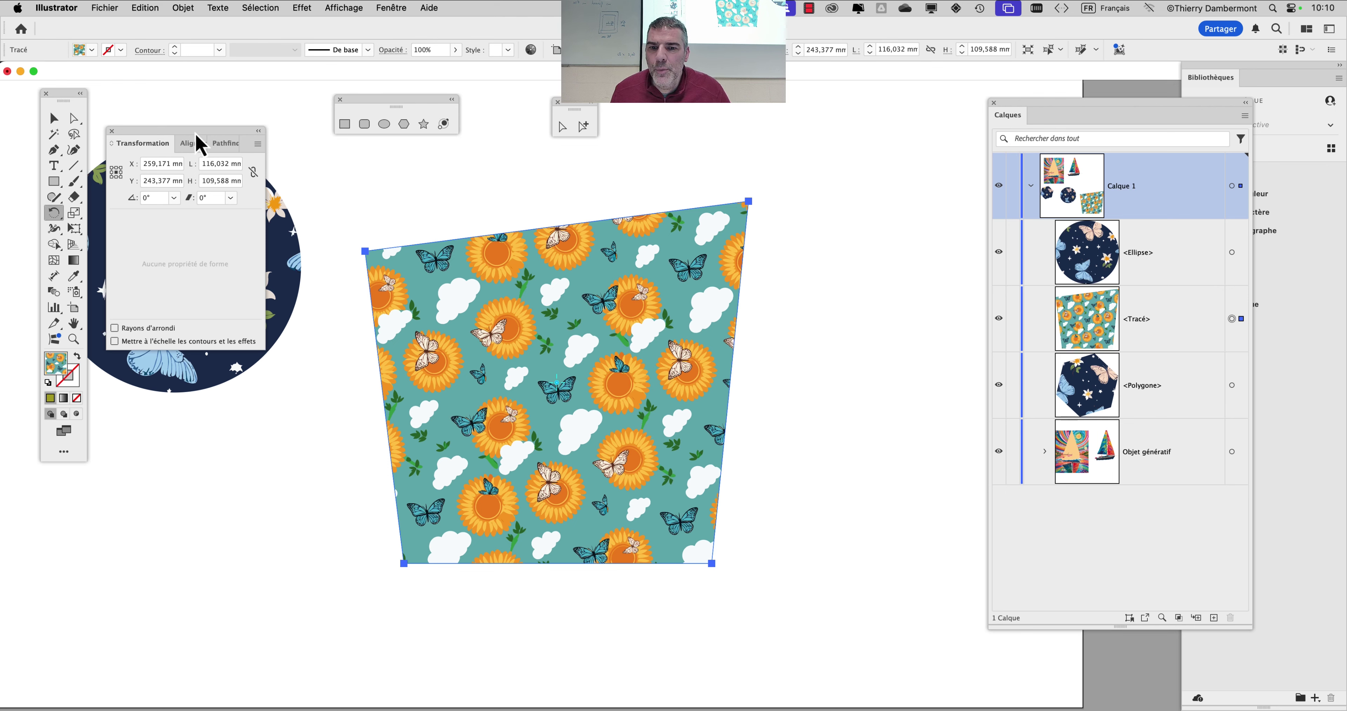
pyautogui.moveTo(200, 144); pyautogui.dragTo(175, 566)
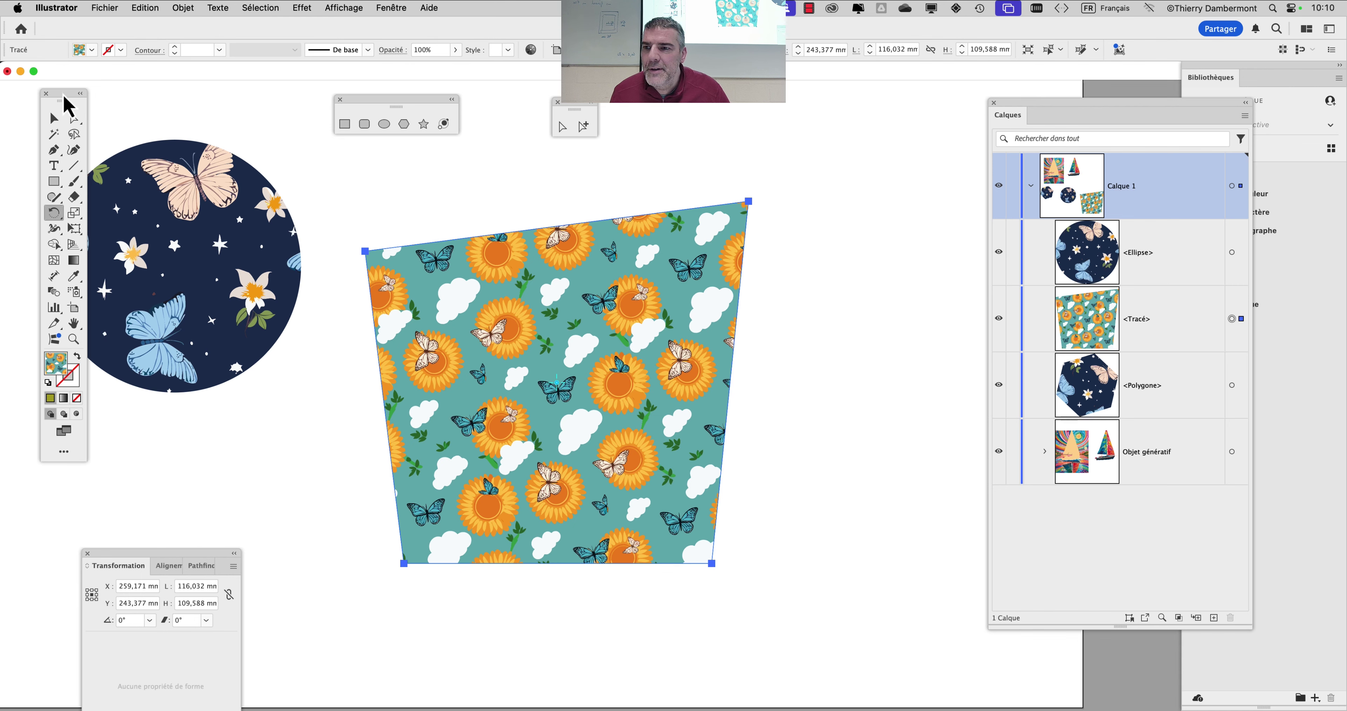
pyautogui.moveTo(67, 99); pyautogui.dragTo(307, 158)
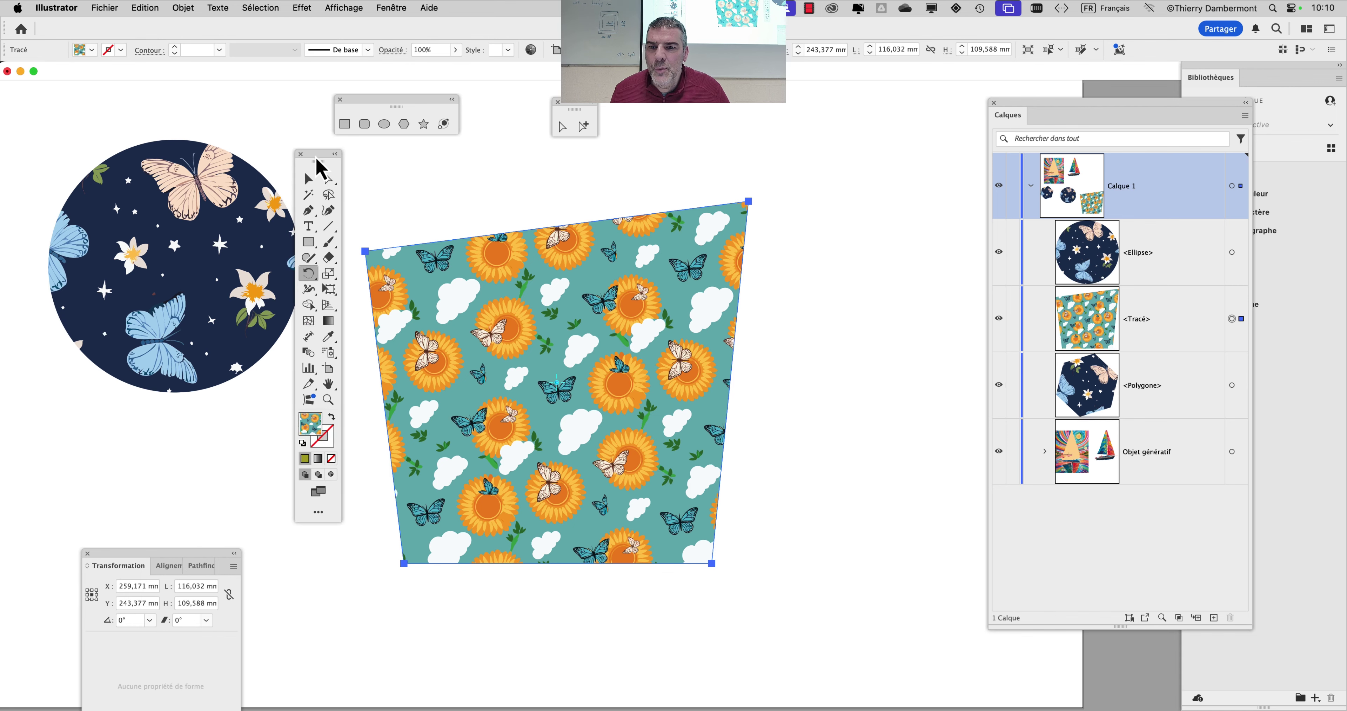
# Start a numeric Move of the sunflower shape's pattern only and add 10 mm to the horizontal offset, giving 12,985 mm
pyautogui.click(297, 179)
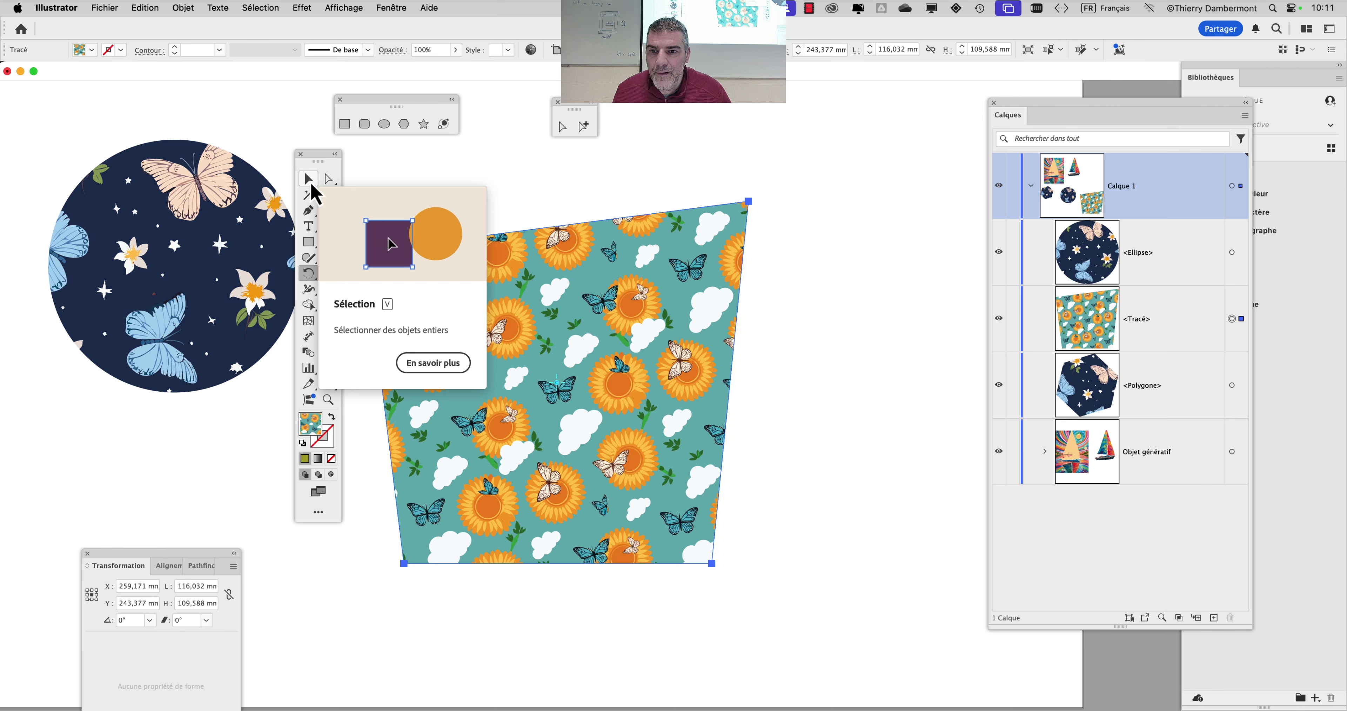
pyautogui.doubleClick(313, 186)
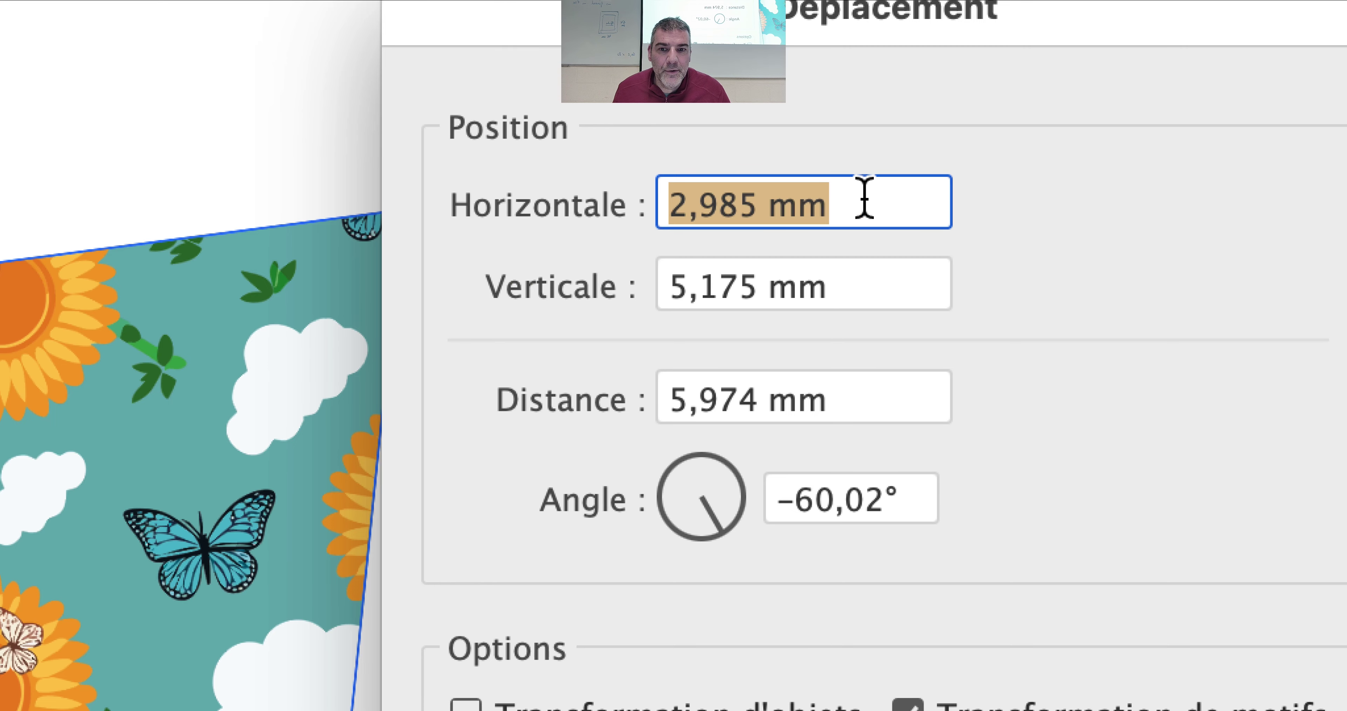
pyautogui.click(866, 199)
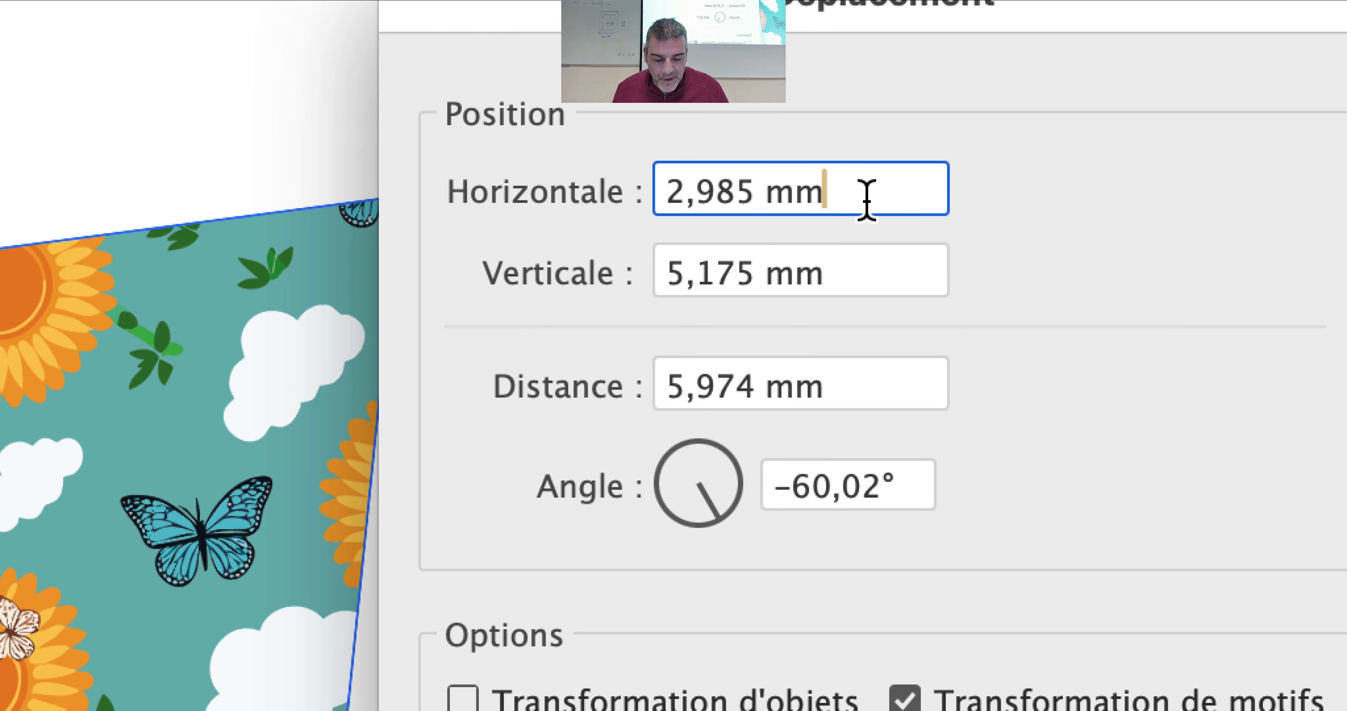
pyautogui.write('=')
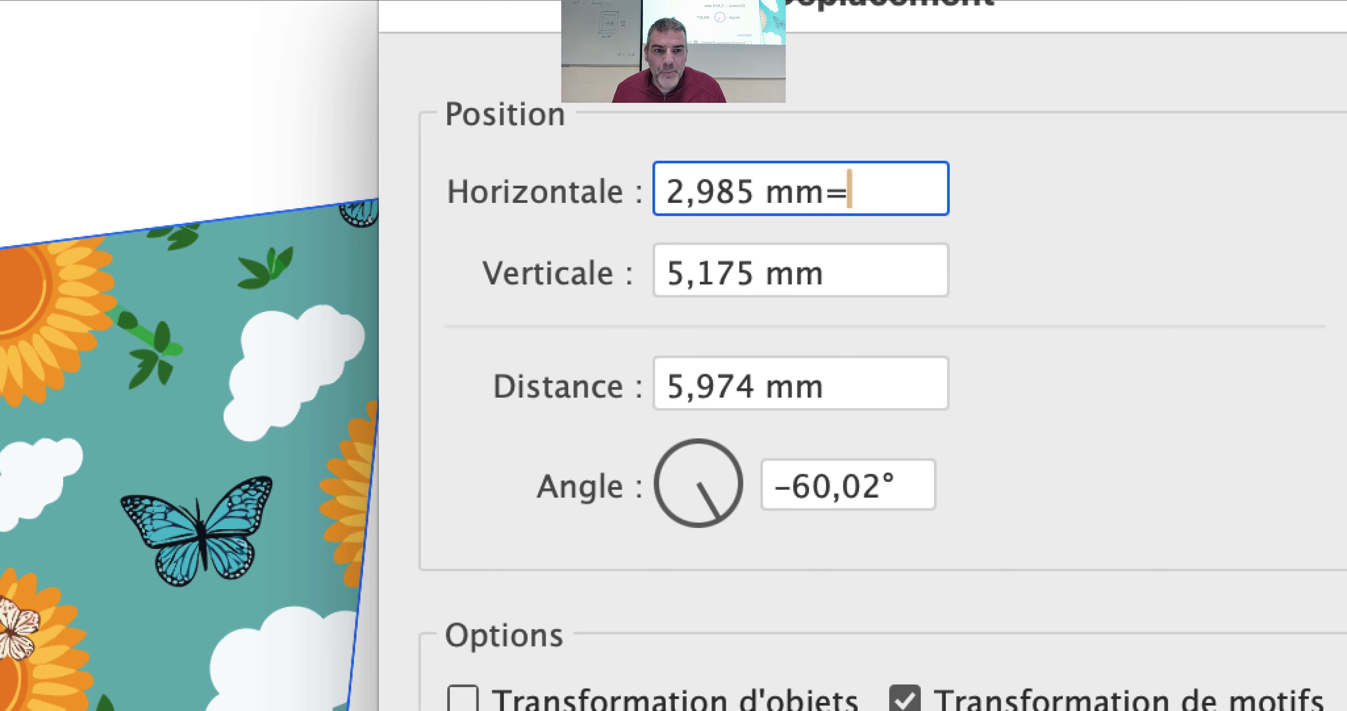
pyautogui.press('BackSpace')
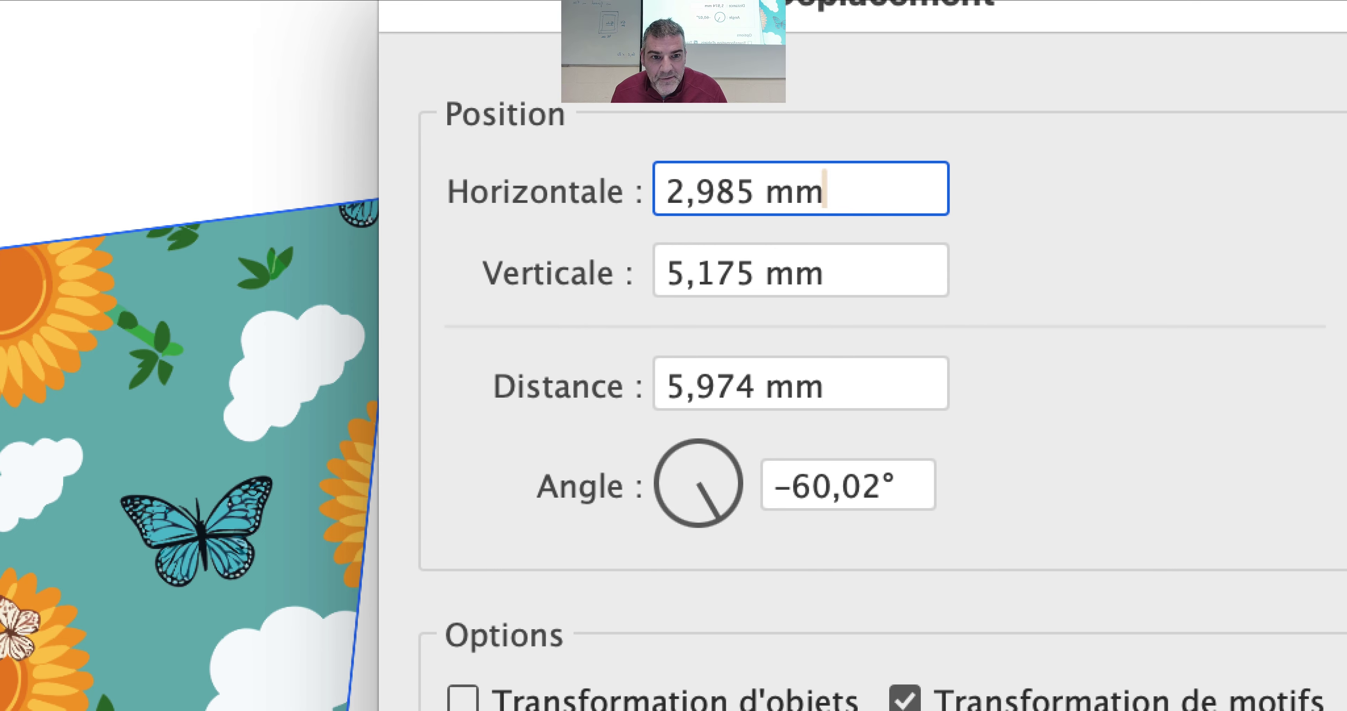
pyautogui.write('+10m')
pyautogui.write('mm')
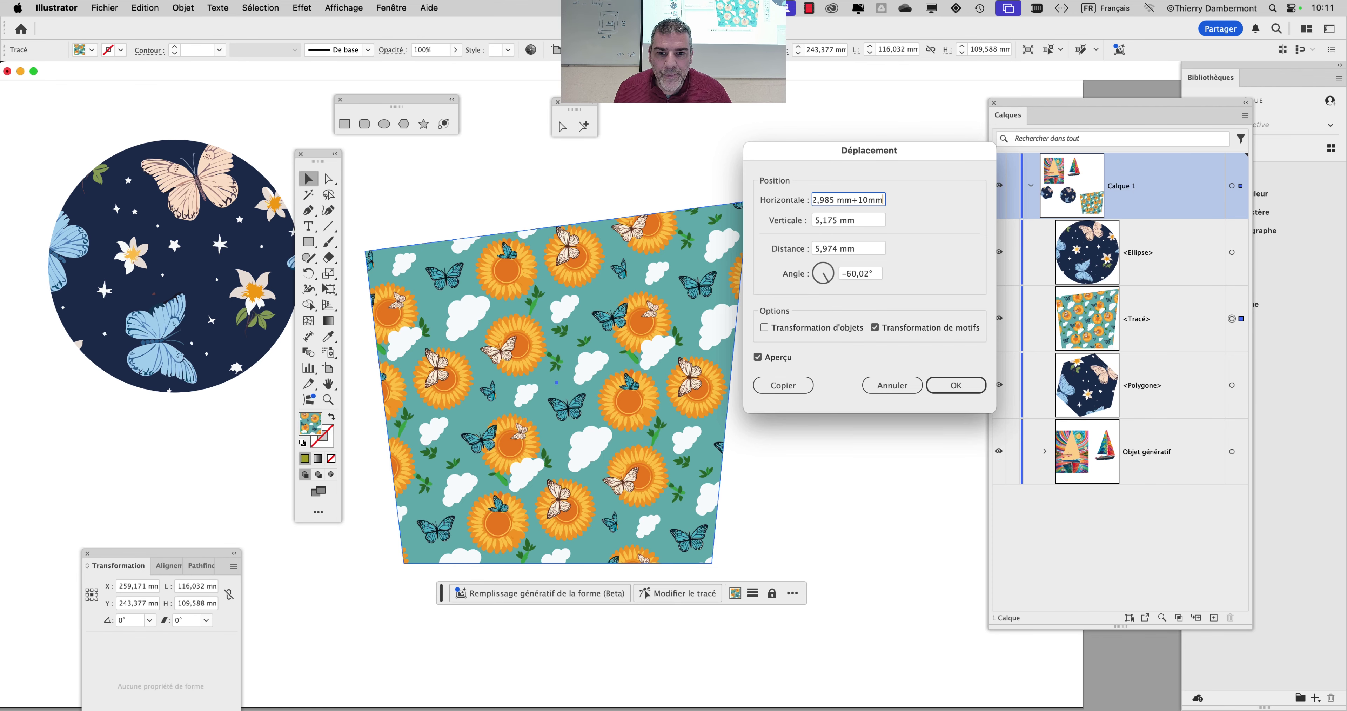
pyautogui.press('Tab')
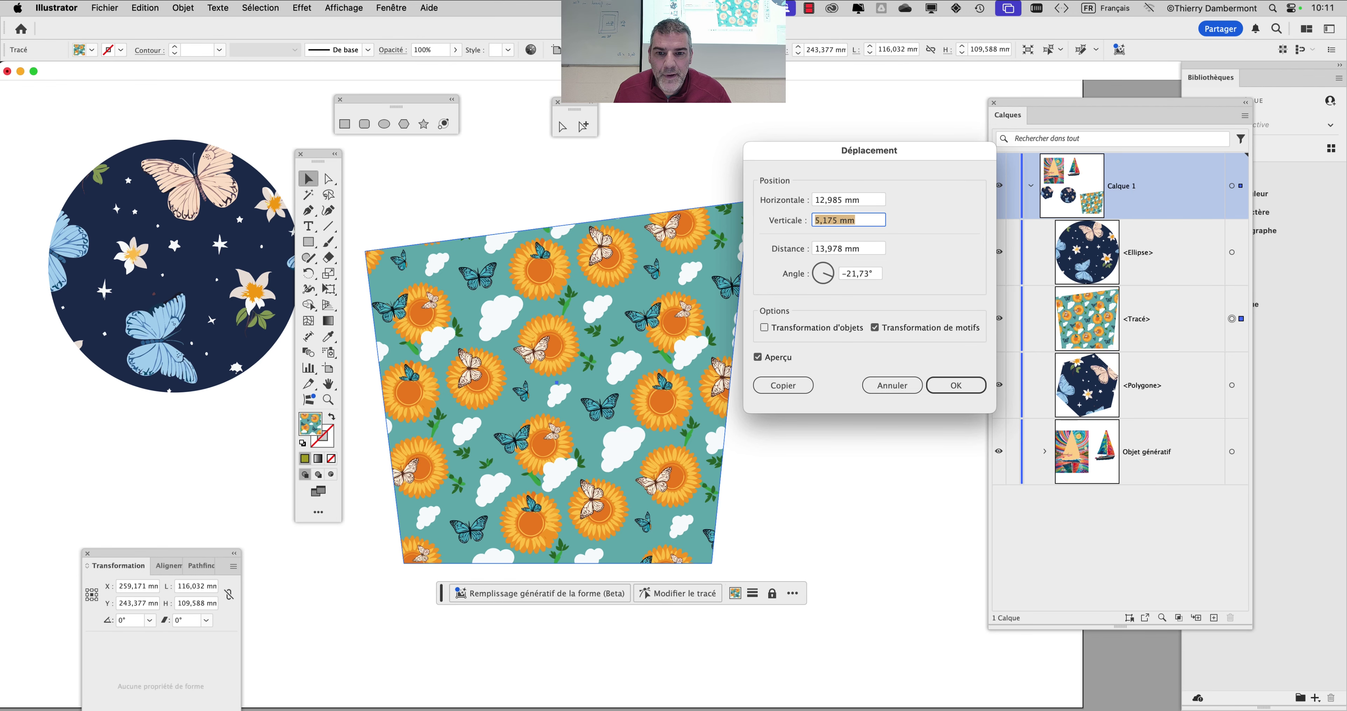
# Subtract 5 mm from the pattern's horizontal offset, giving 7,985 mm
pyautogui.click(868, 204)
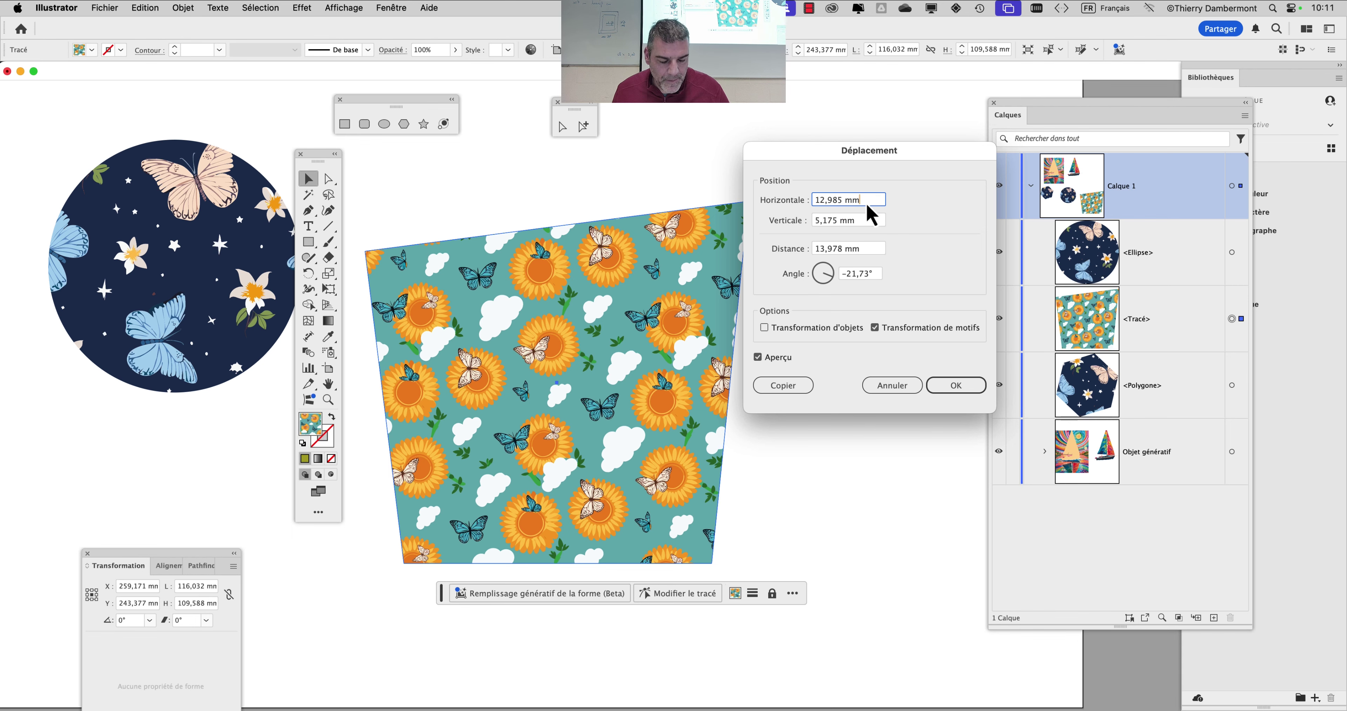
pyautogui.click(870, 225)
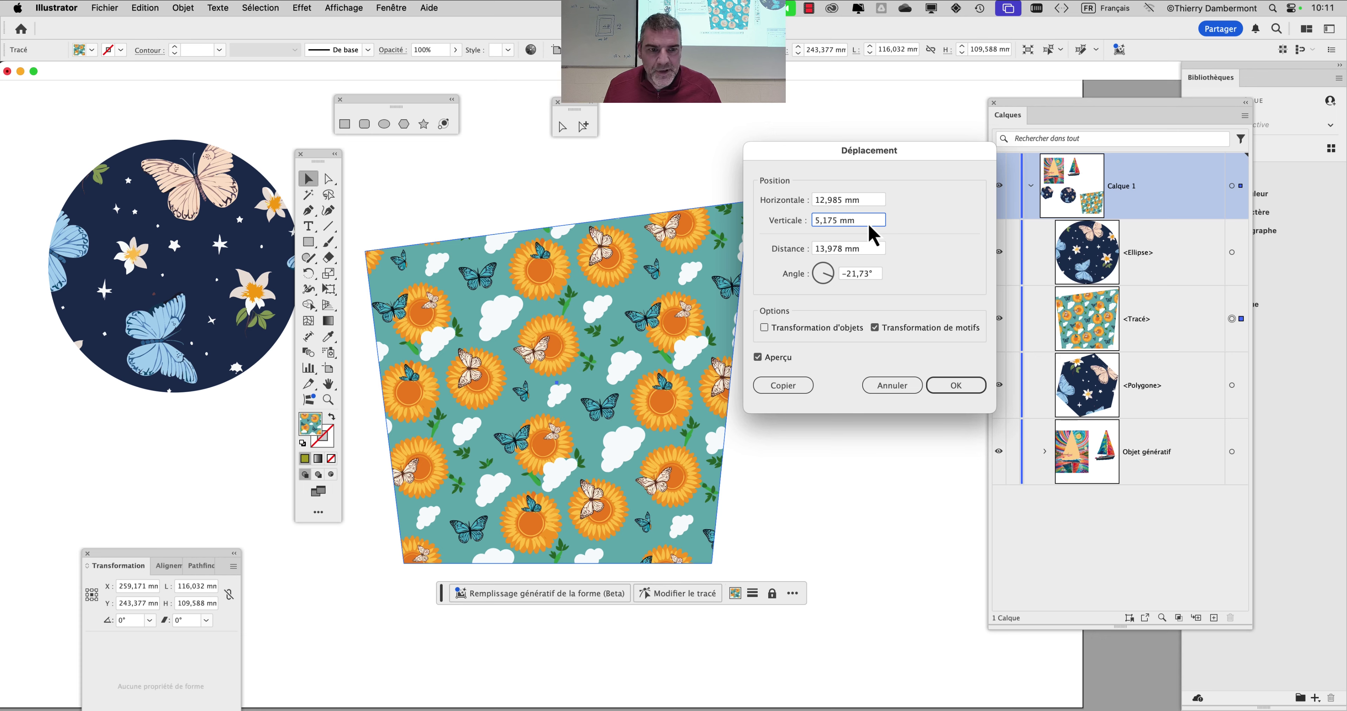
pyautogui.click(869, 204)
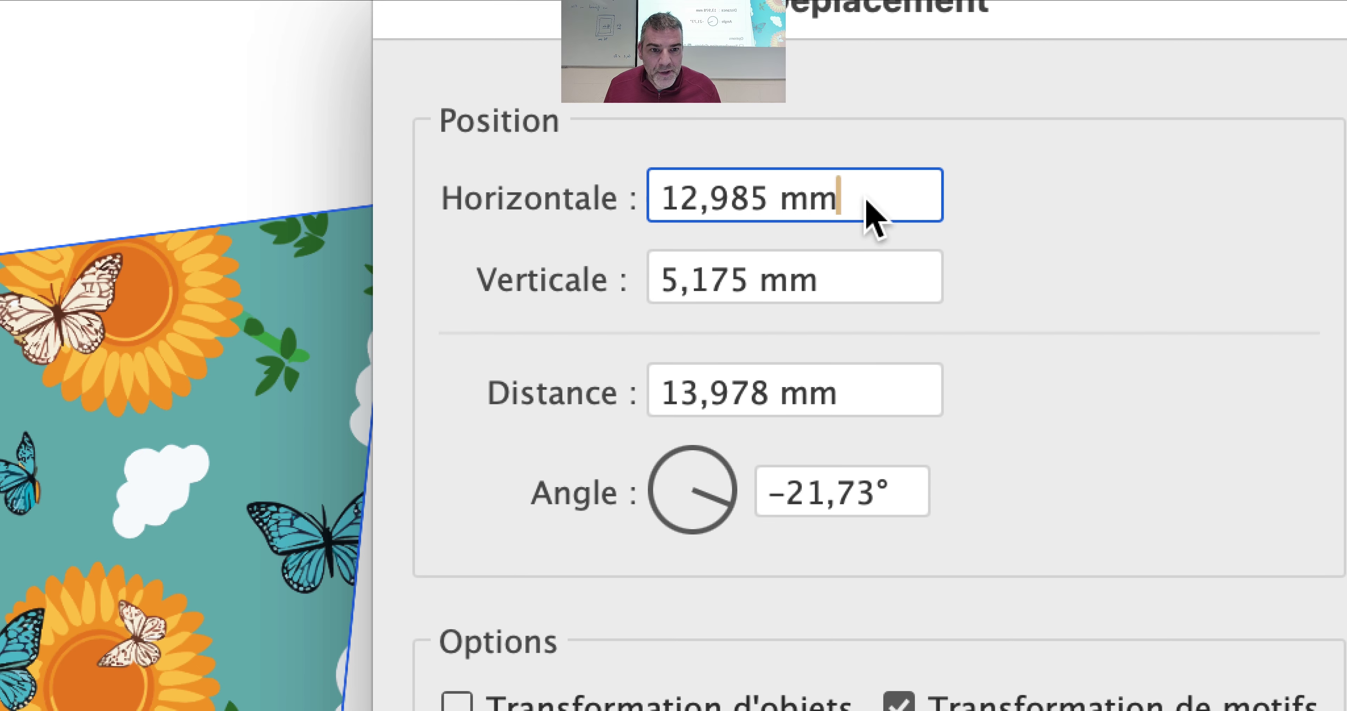
pyautogui.write('-5mm')
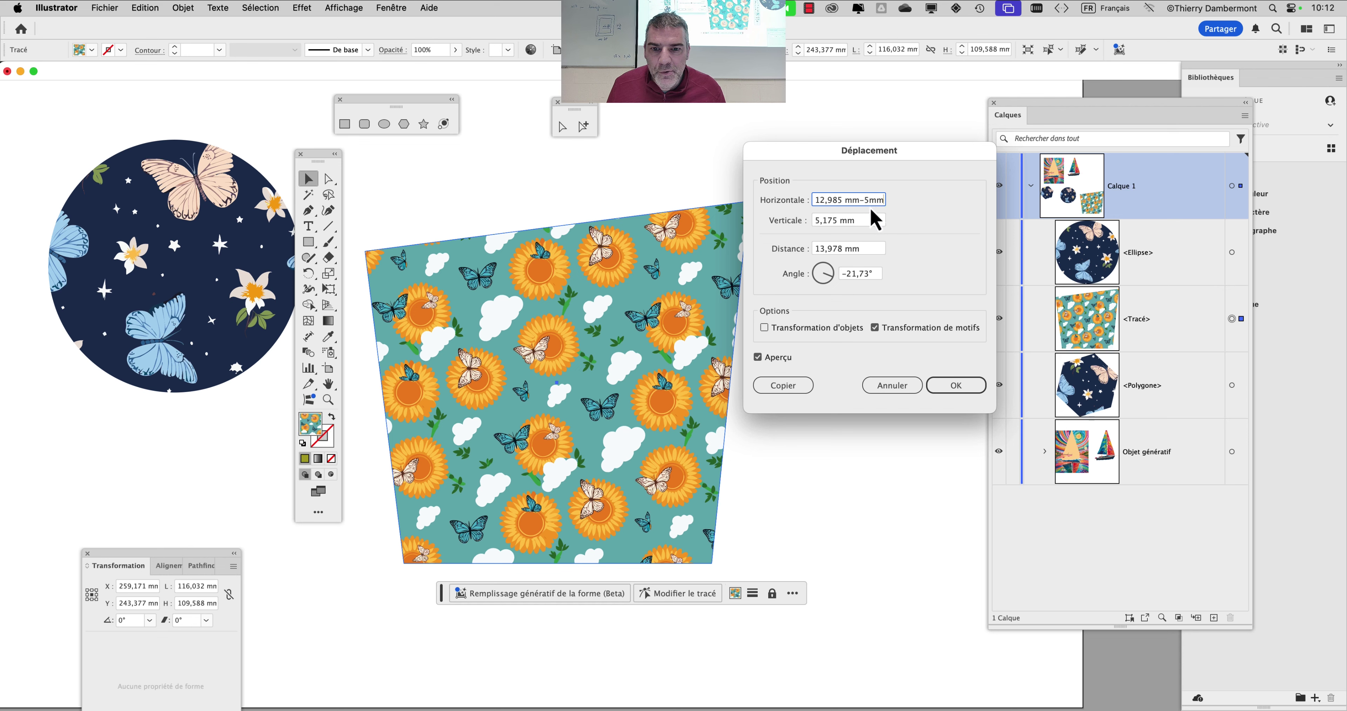
pyautogui.press('Tab')
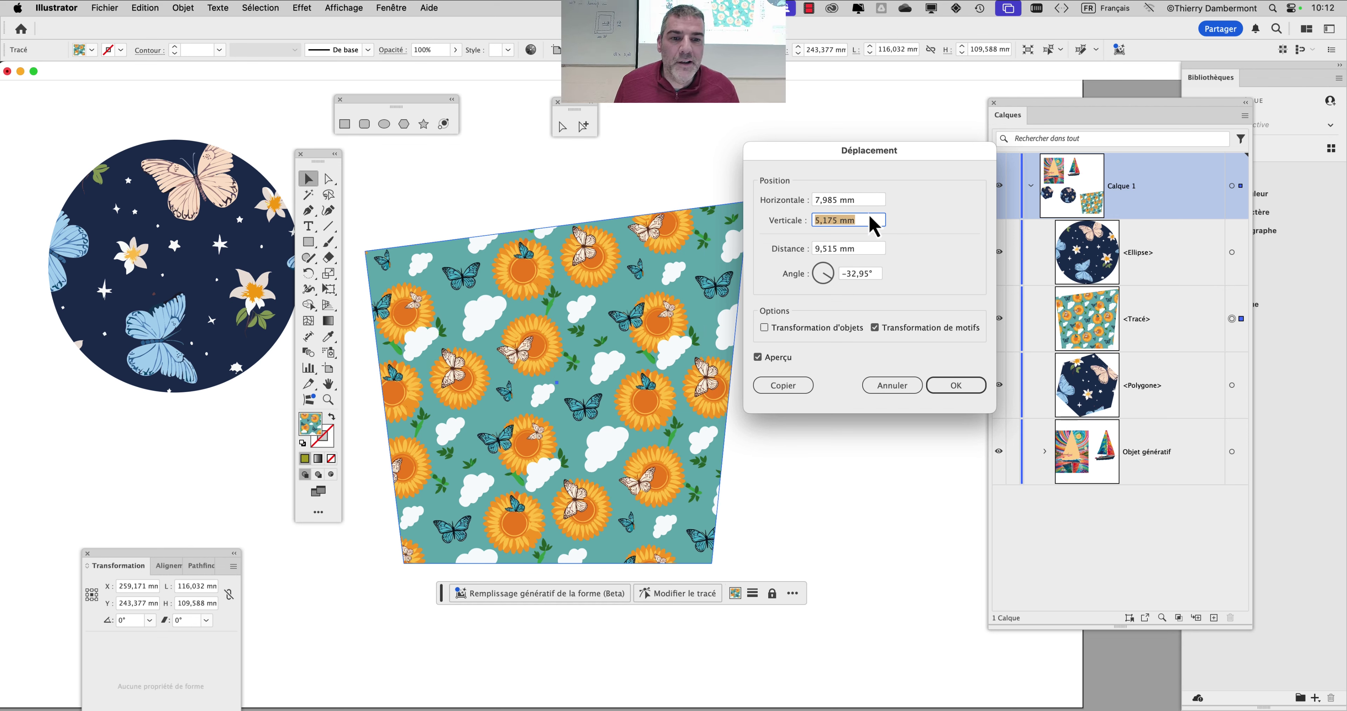
# Add 5 mm to the pattern's vertical offset, giving 10,175 mm, and apply the move
pyautogui.click(869, 220)
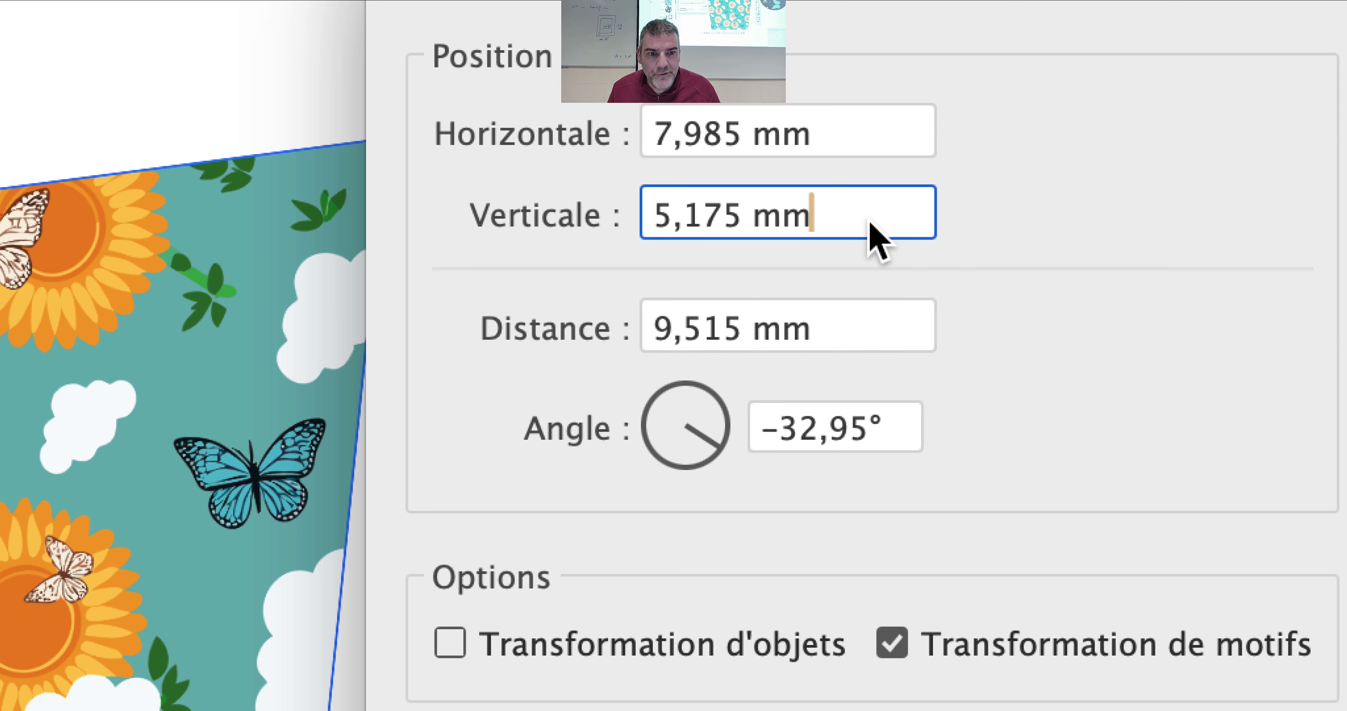
pyautogui.write('+5mm')
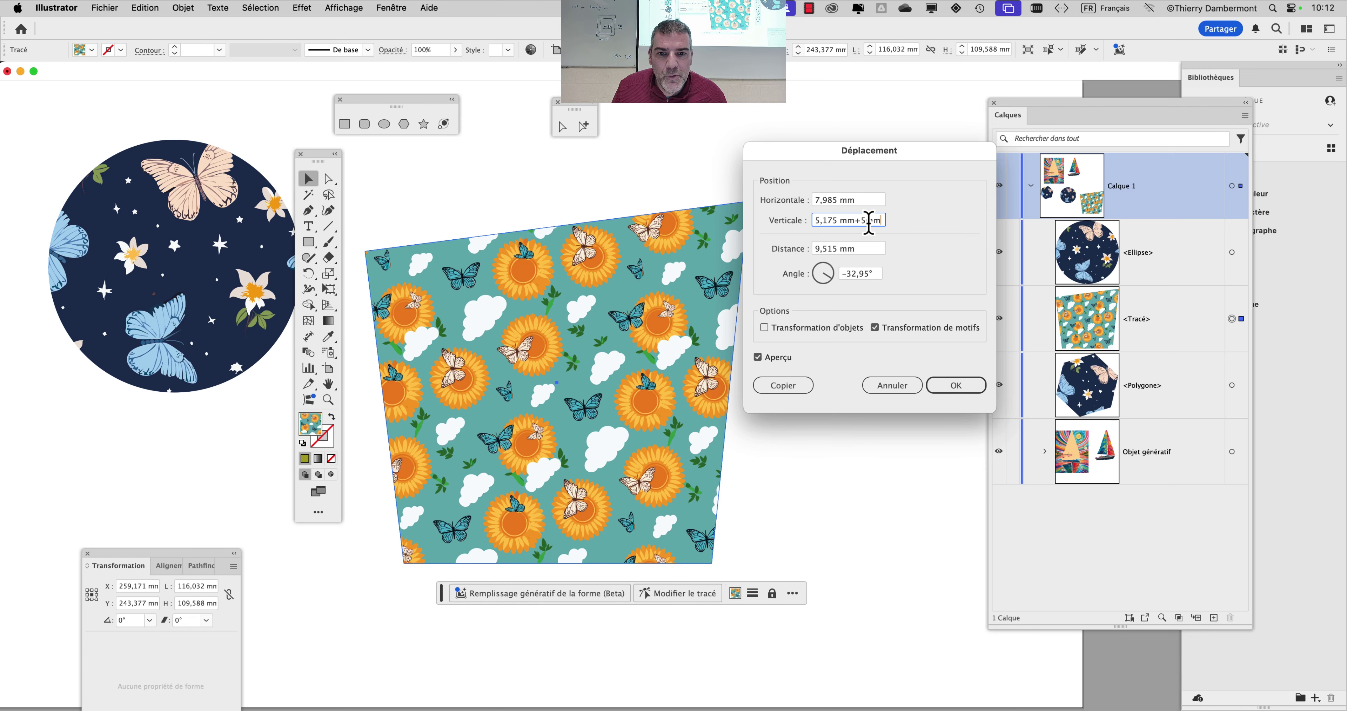
pyautogui.press('Tab')
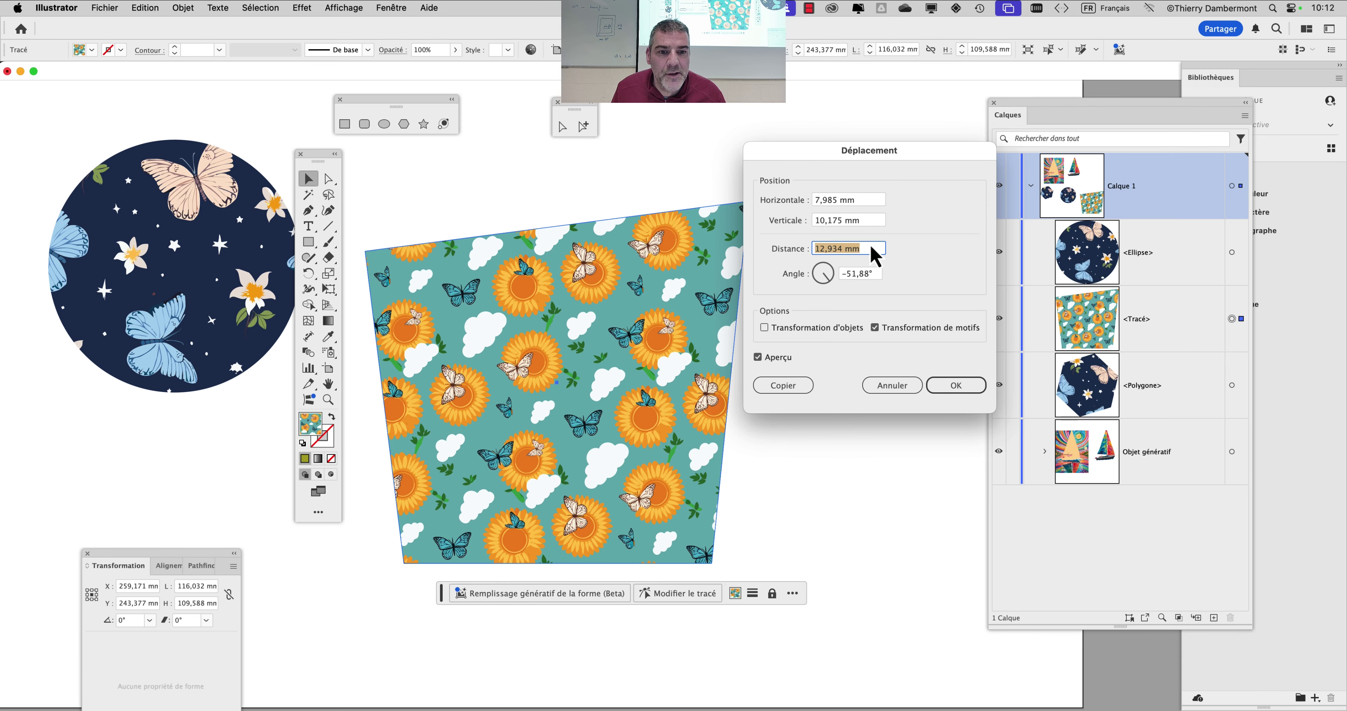
pyautogui.click(867, 226)
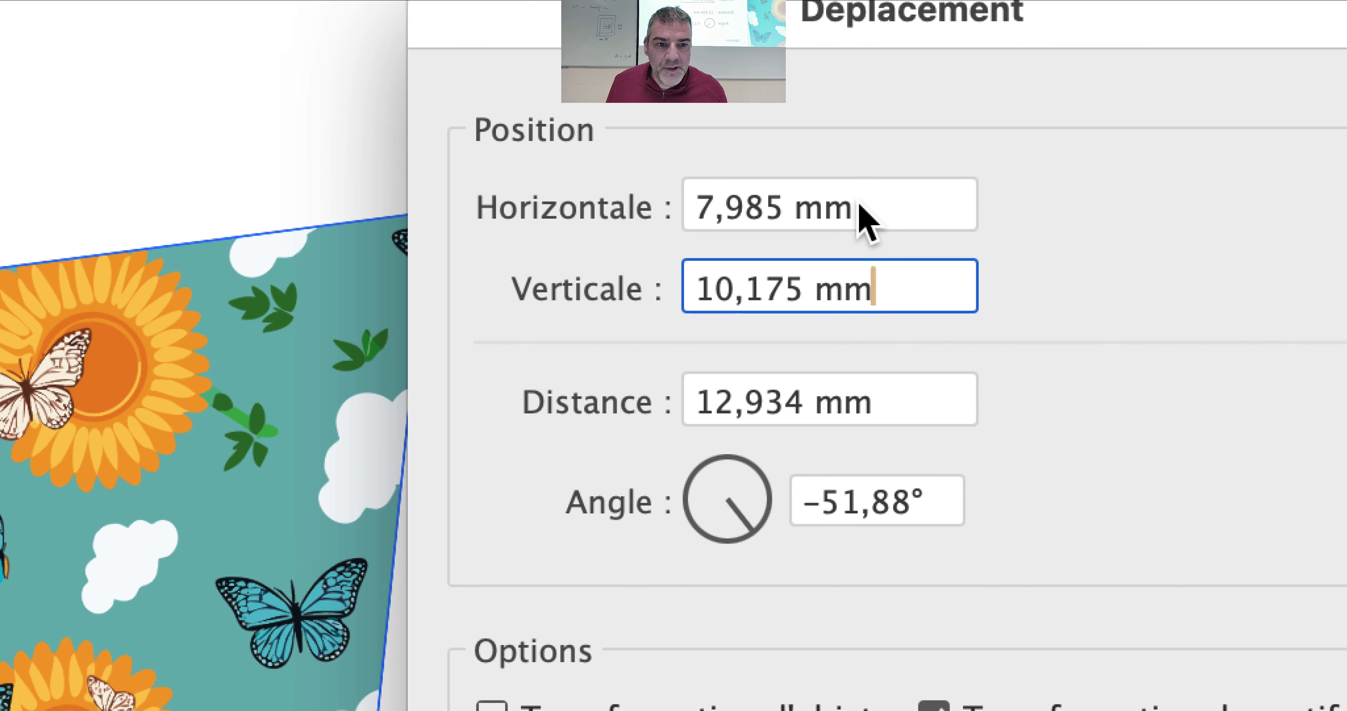
pyautogui.click(831, 142)
pyautogui.click(866, 225)
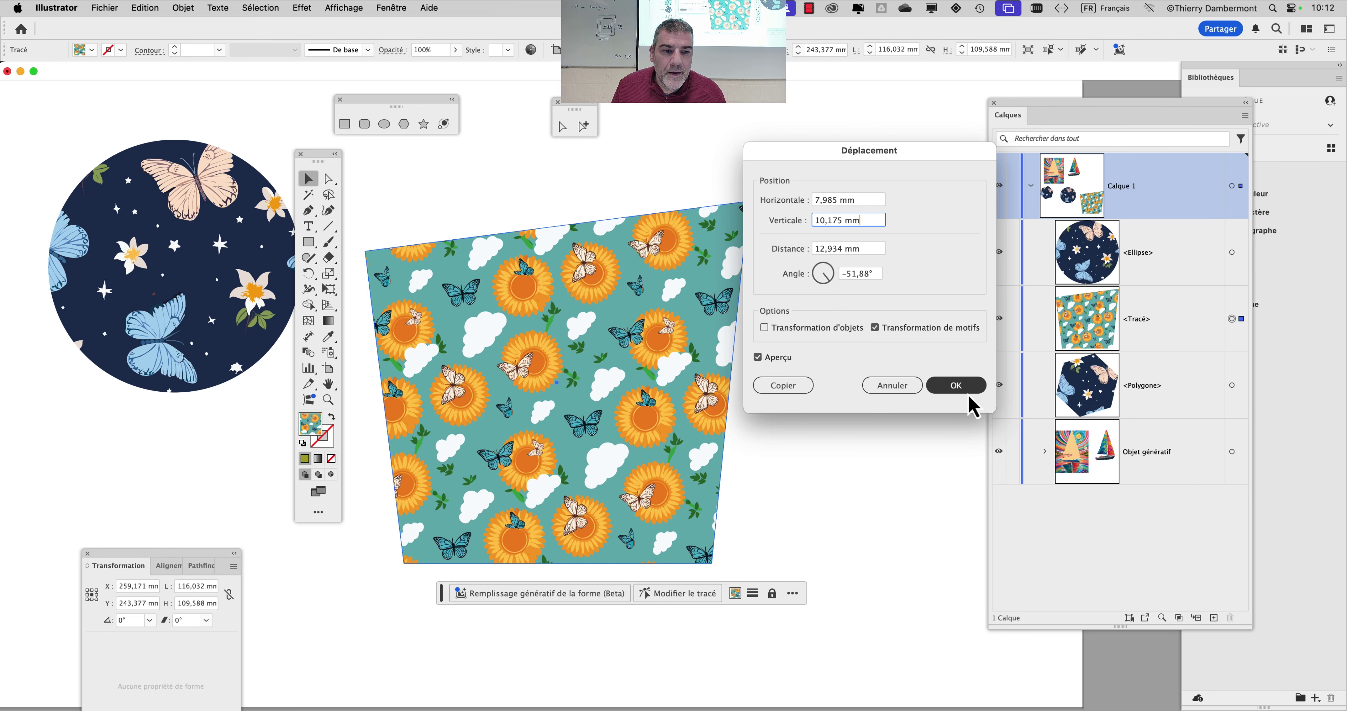
pyautogui.click(956, 385)
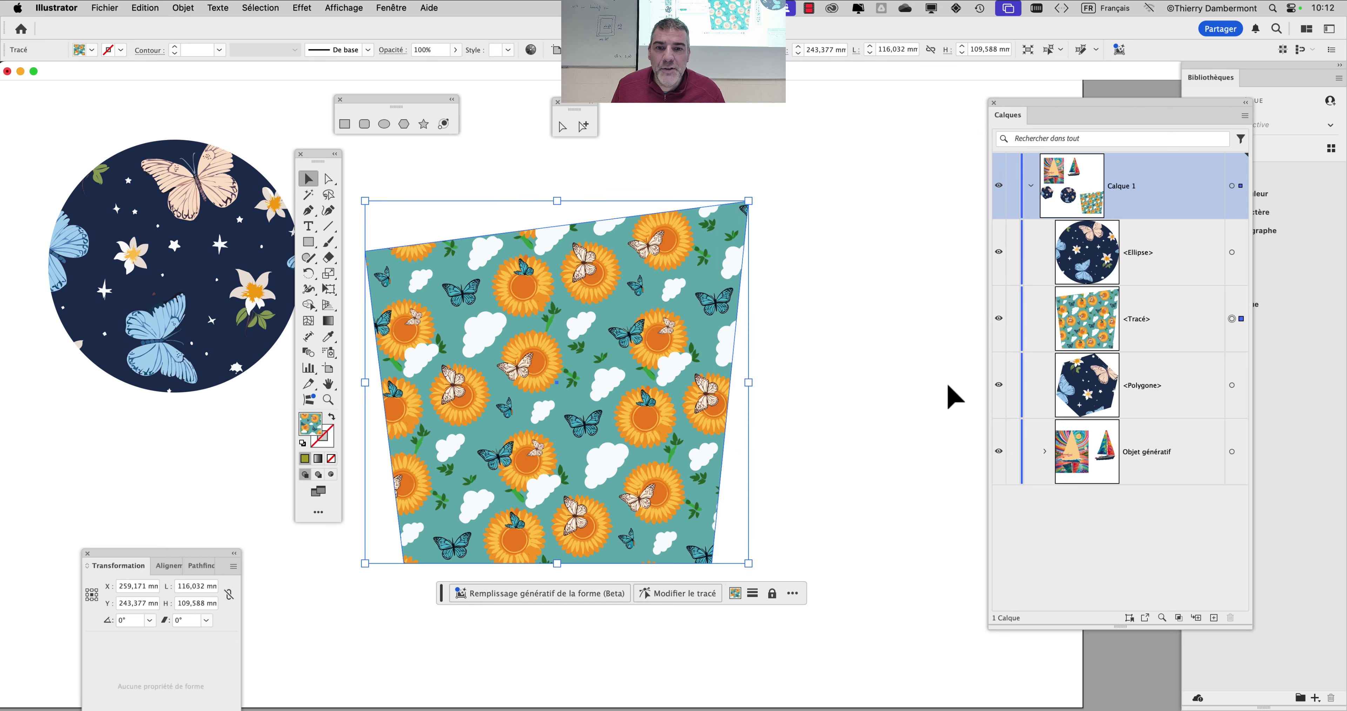
# Move the toolbox away from the sunflower shape and place the Transformation palette on the opposite side of the shape
pyautogui.moveTo(315, 154); pyautogui.dragTo(144, 105)
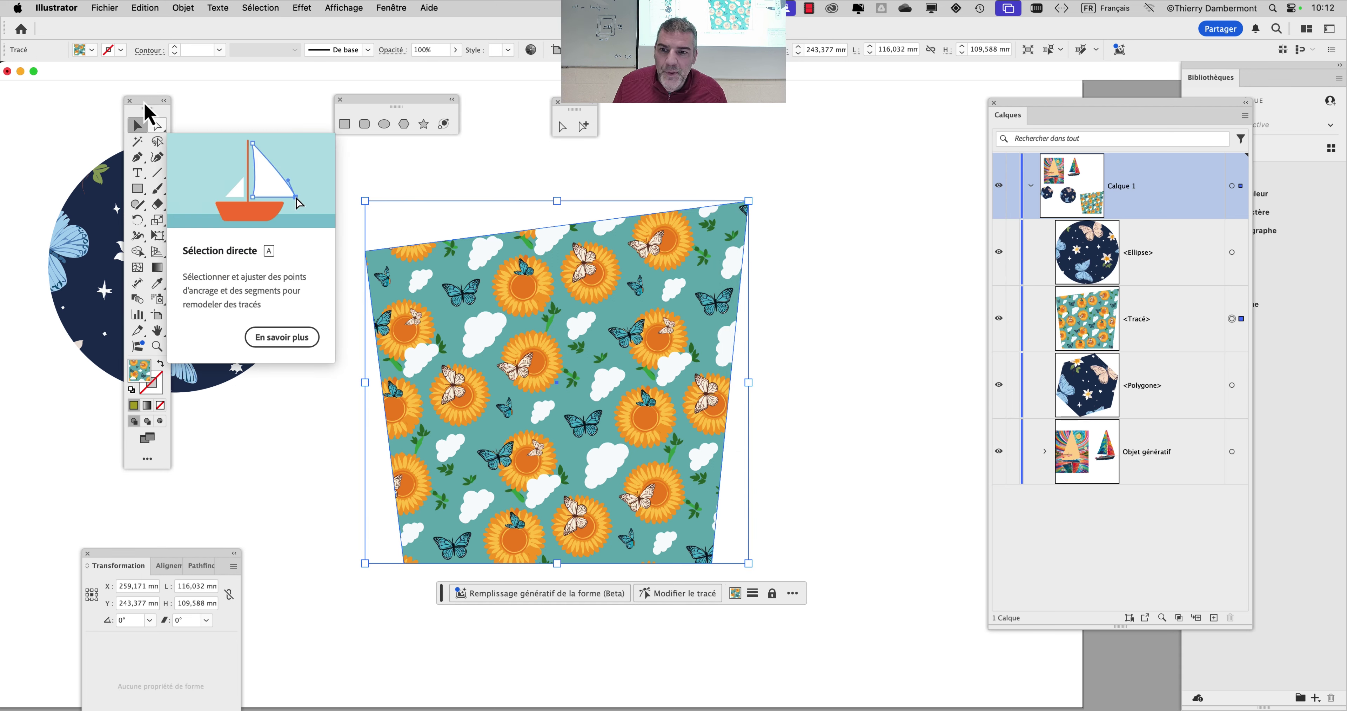
pyautogui.moveTo(145, 106); pyautogui.dragTo(83, 101)
pyautogui.press('space')
pyautogui.moveTo(446, 248); pyautogui.dragTo(350, 219)
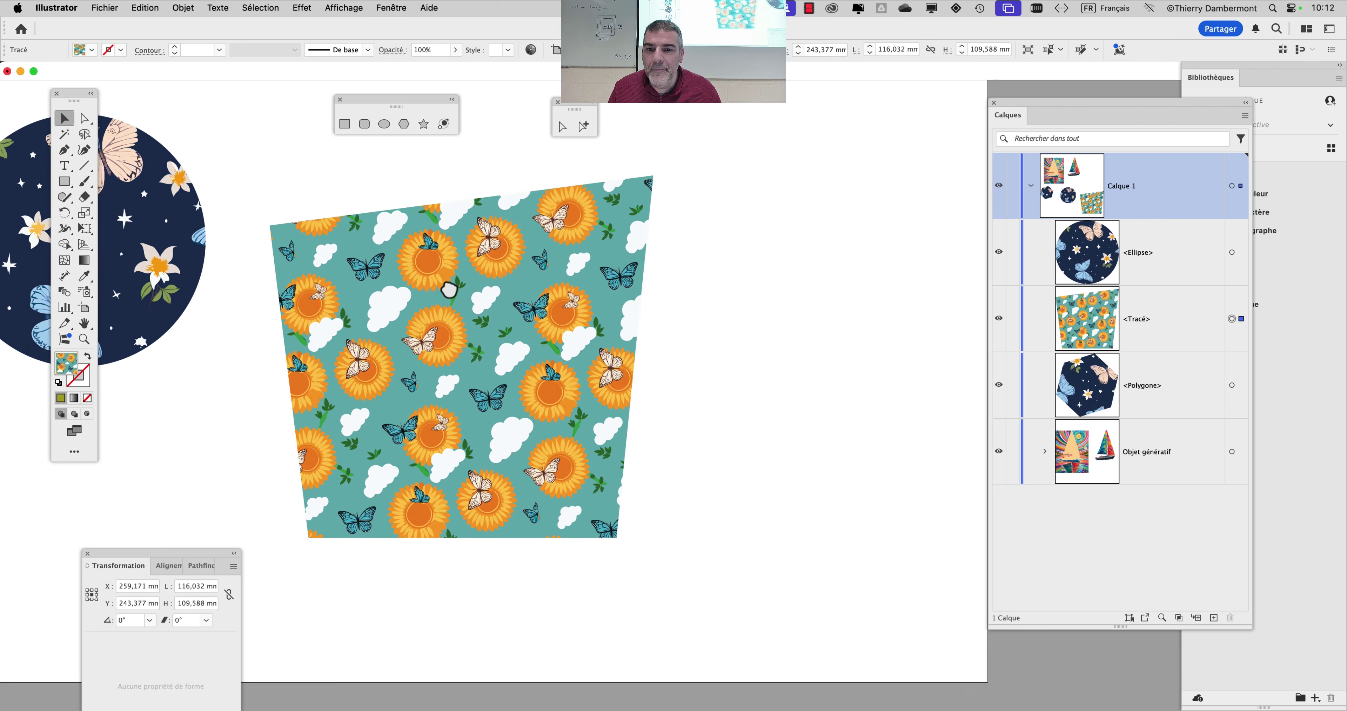
pyautogui.scroll(-1, 466, 310)
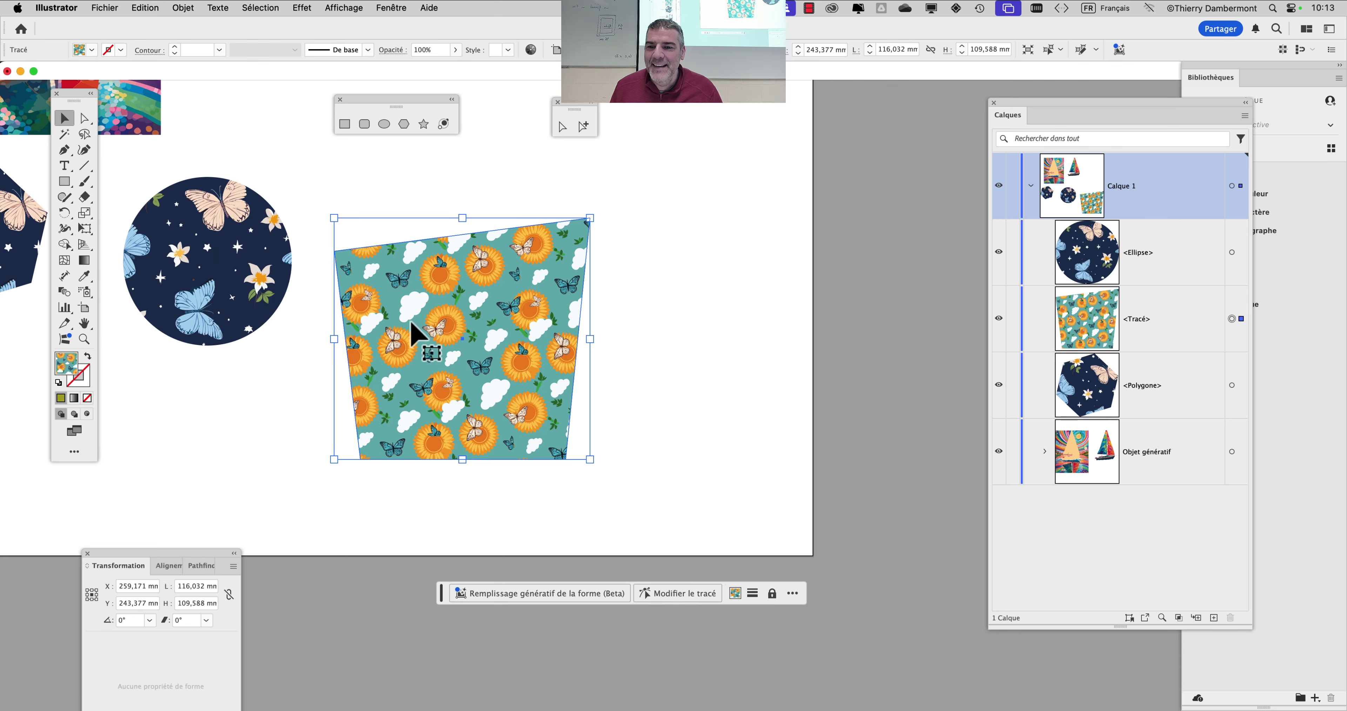
pyautogui.moveTo(535, 192); pyautogui.dragTo(450, 181)
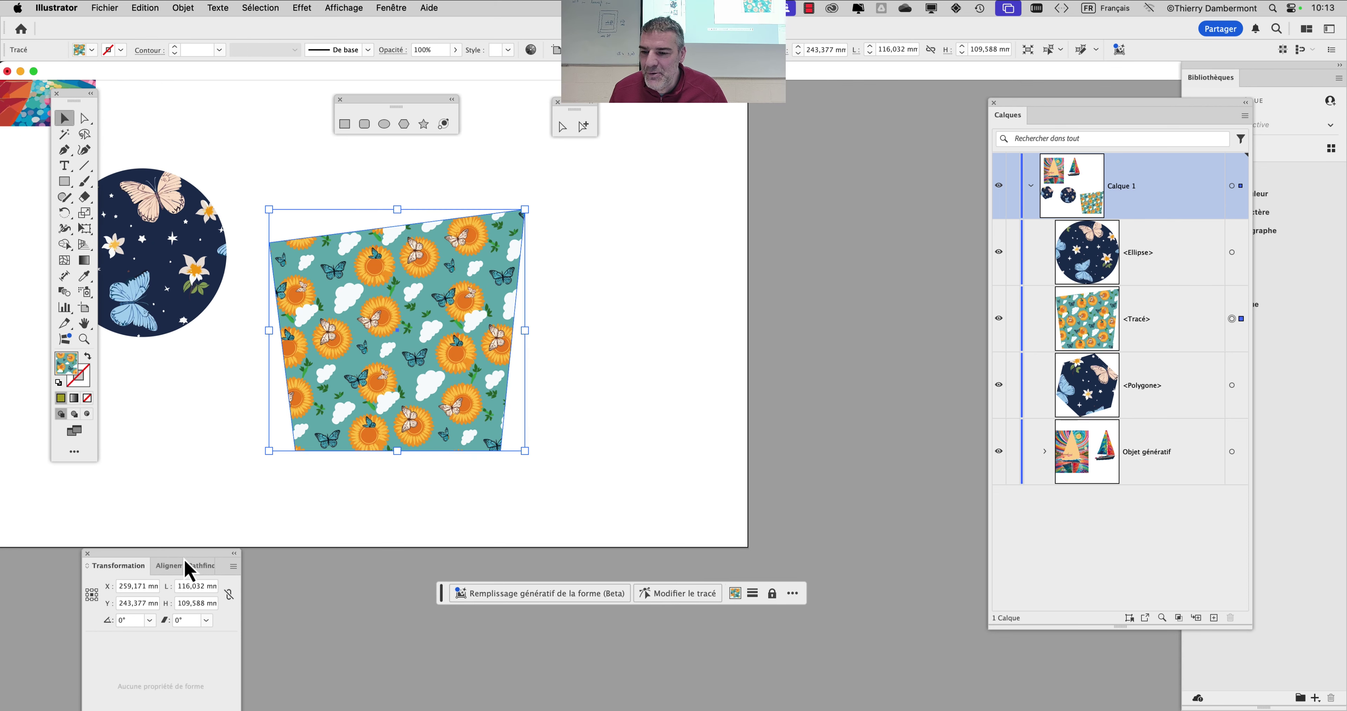
pyautogui.moveTo(201, 567); pyautogui.dragTo(814, 172)
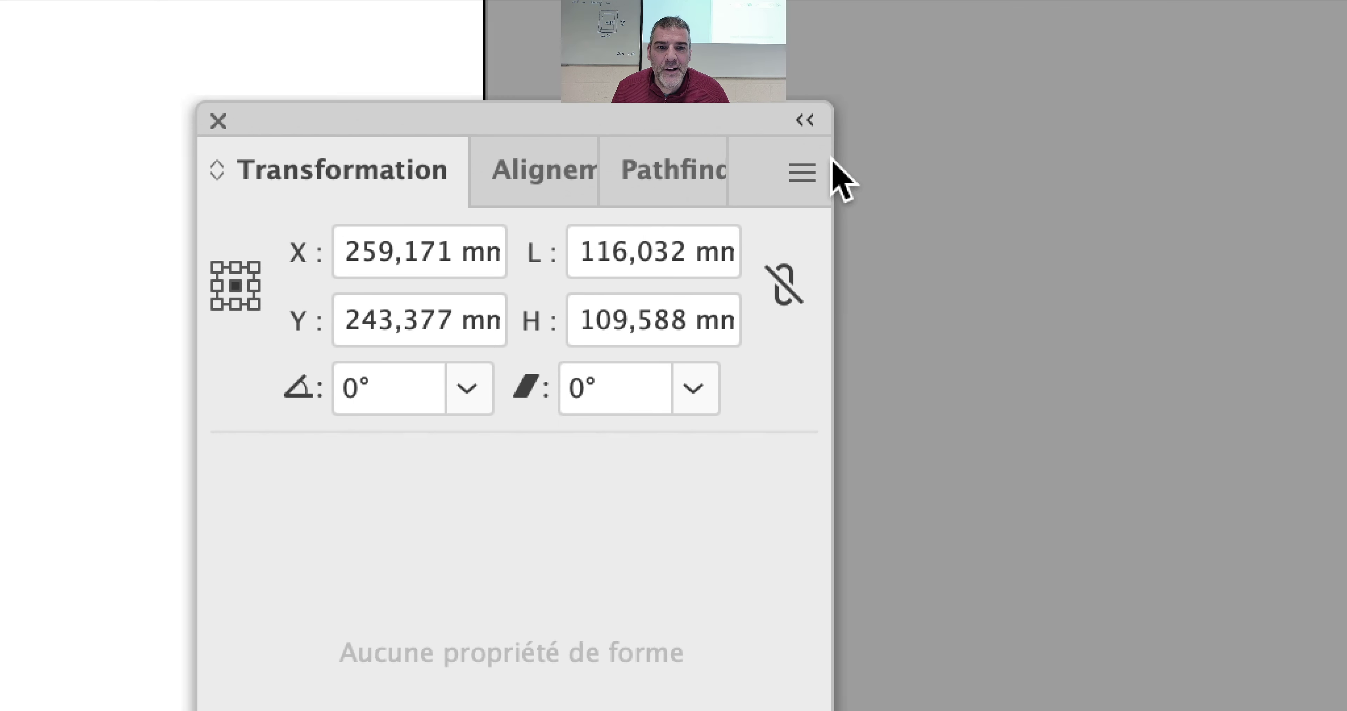
# Set the transform option to Transformer le motif and move the sunflower shape slightly, to about X 265 mm, Y 246 mm
pyautogui.click(1308, 33)
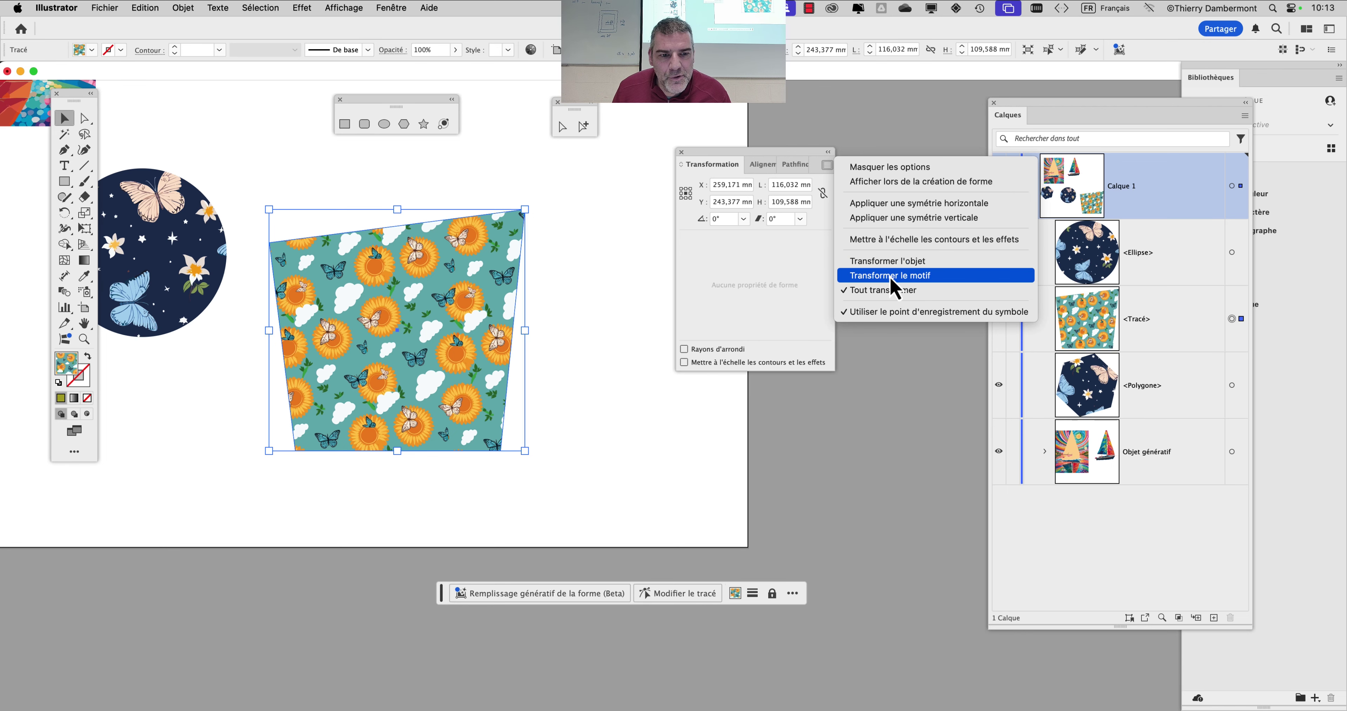
pyautogui.click(889, 287)
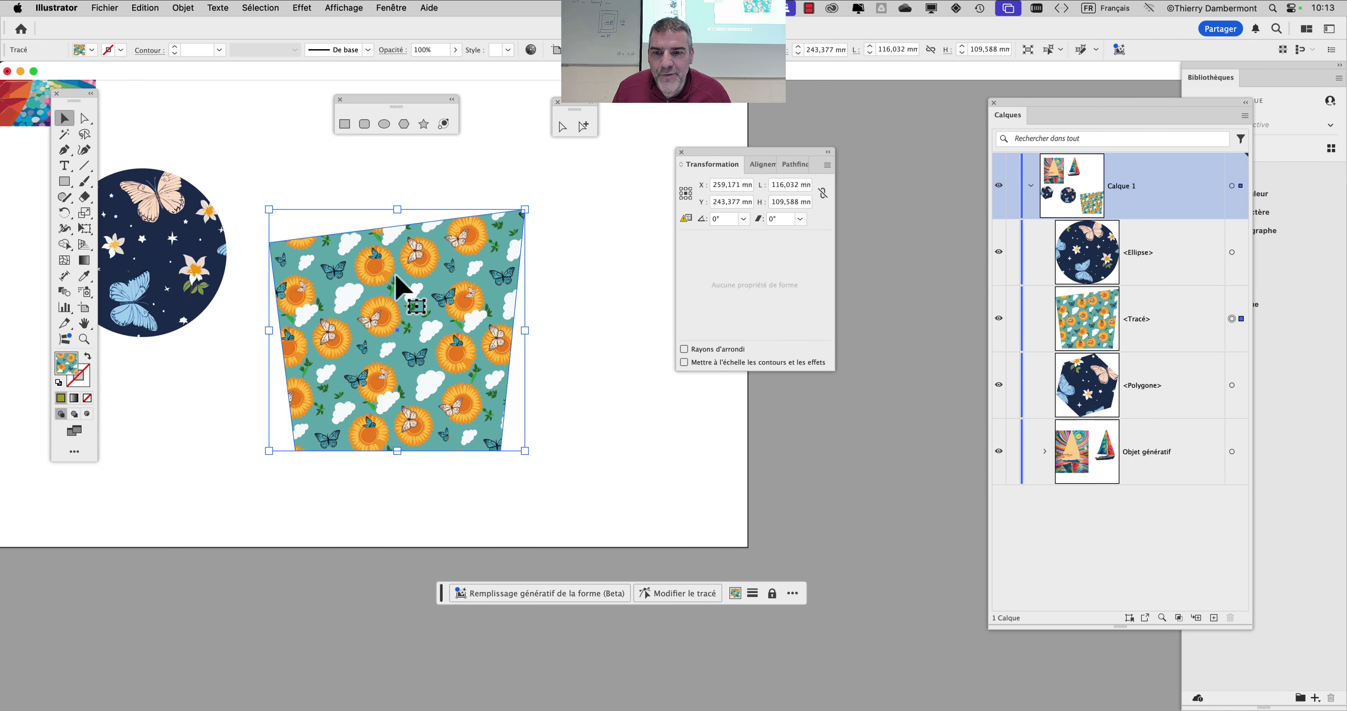
pyautogui.moveTo(396, 277); pyautogui.dragTo(410, 284)
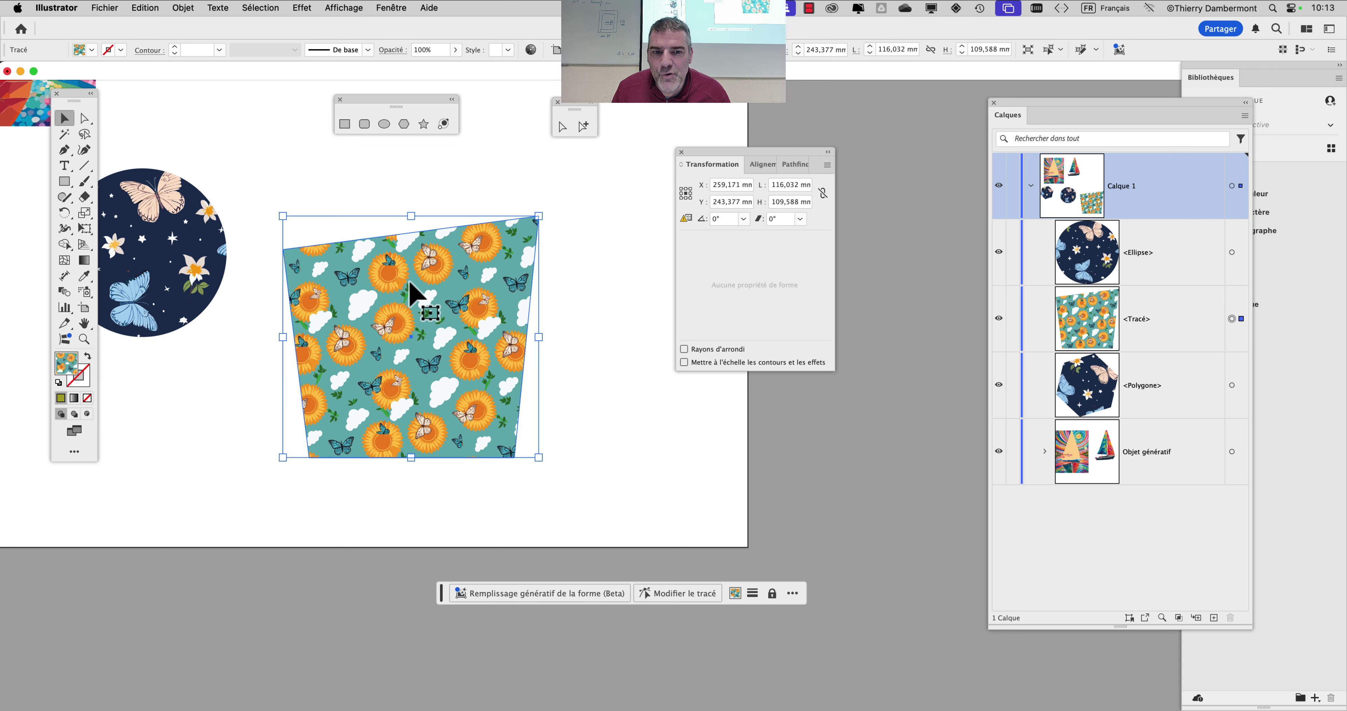
# Set the transform option to Transformer l'objet and move the sunflower shape to about X 257, Y 215 mm, and again to X 322, Y 238 mm
pyautogui.click(827, 165)
pyautogui.click(882, 262)
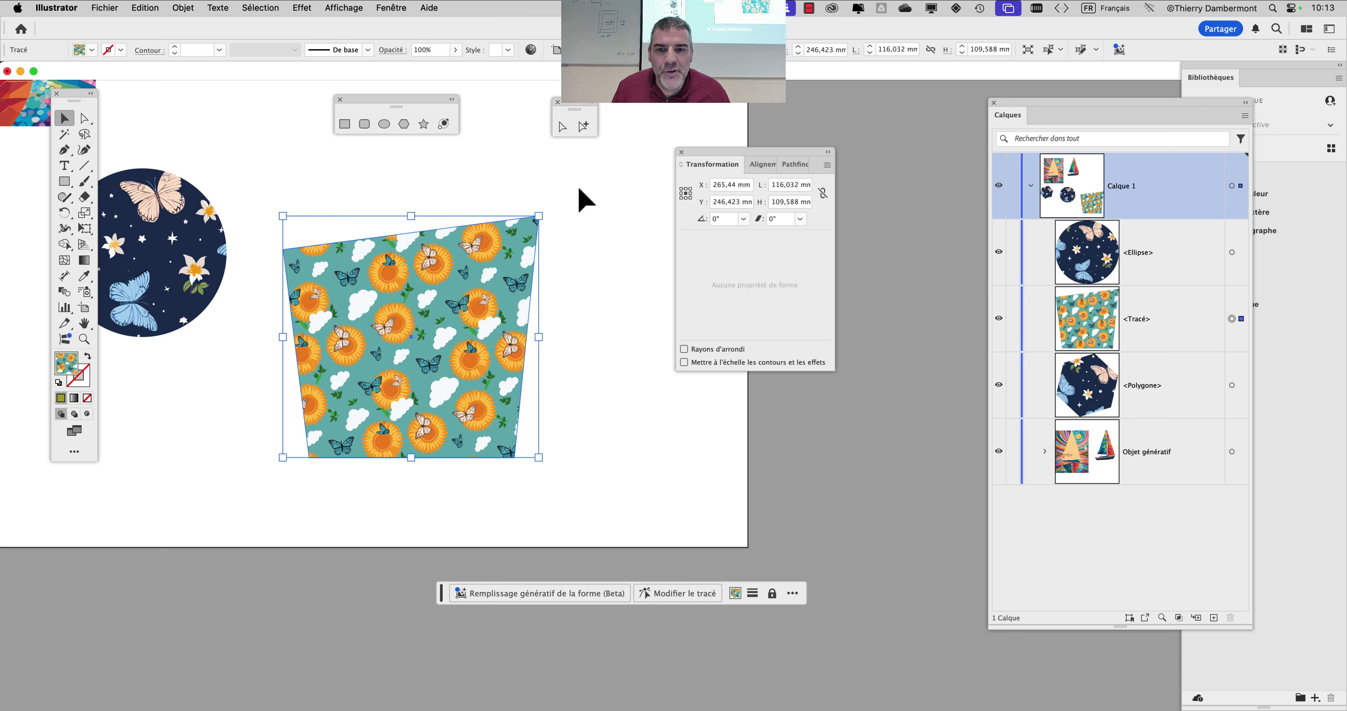
pyautogui.moveTo(413, 262); pyautogui.dragTo(397, 204)
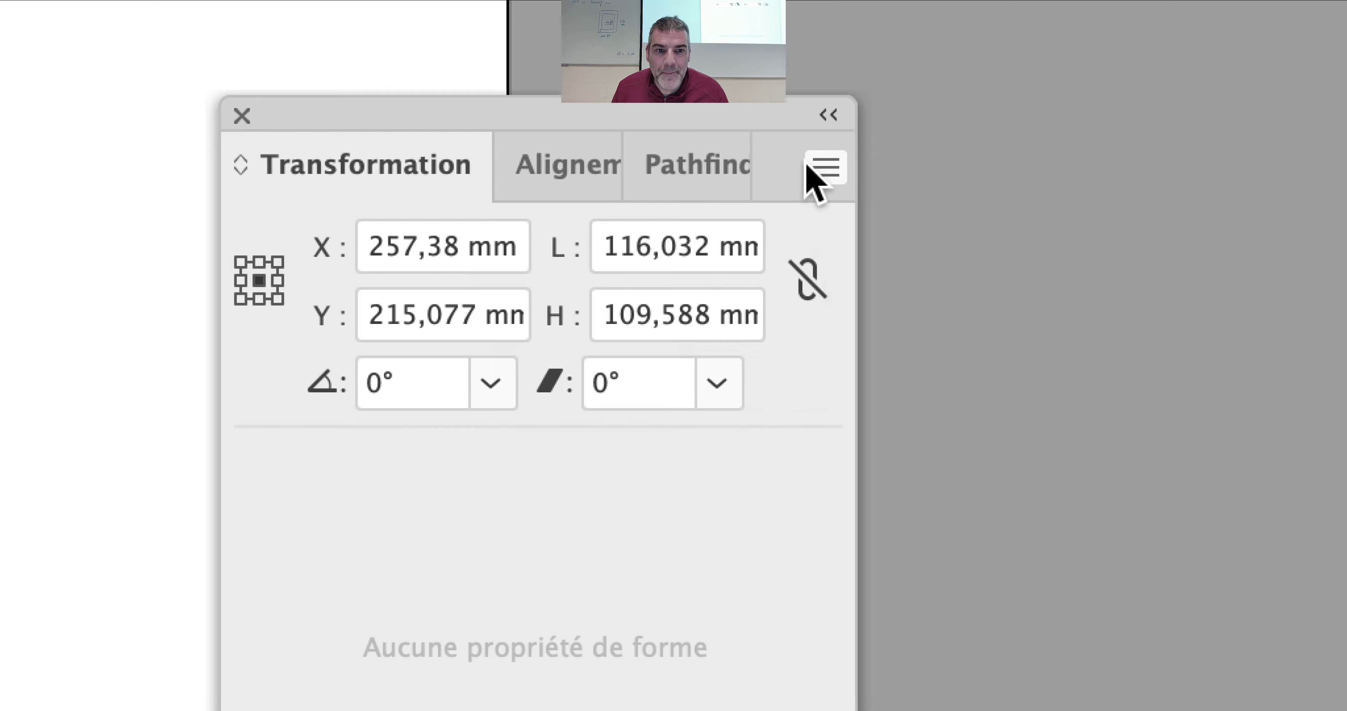
pyautogui.click(827, 166)
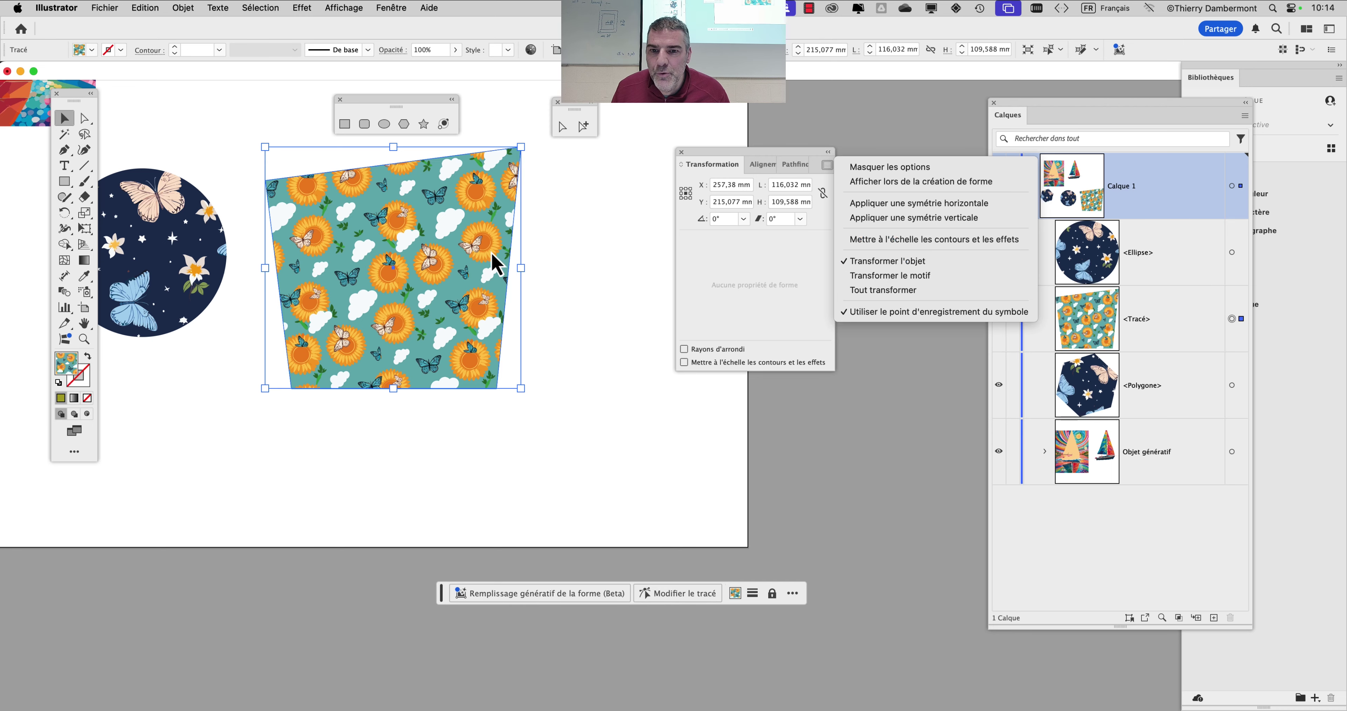
pyautogui.click(490, 261)
pyautogui.moveTo(419, 251); pyautogui.dragTo(556, 276)
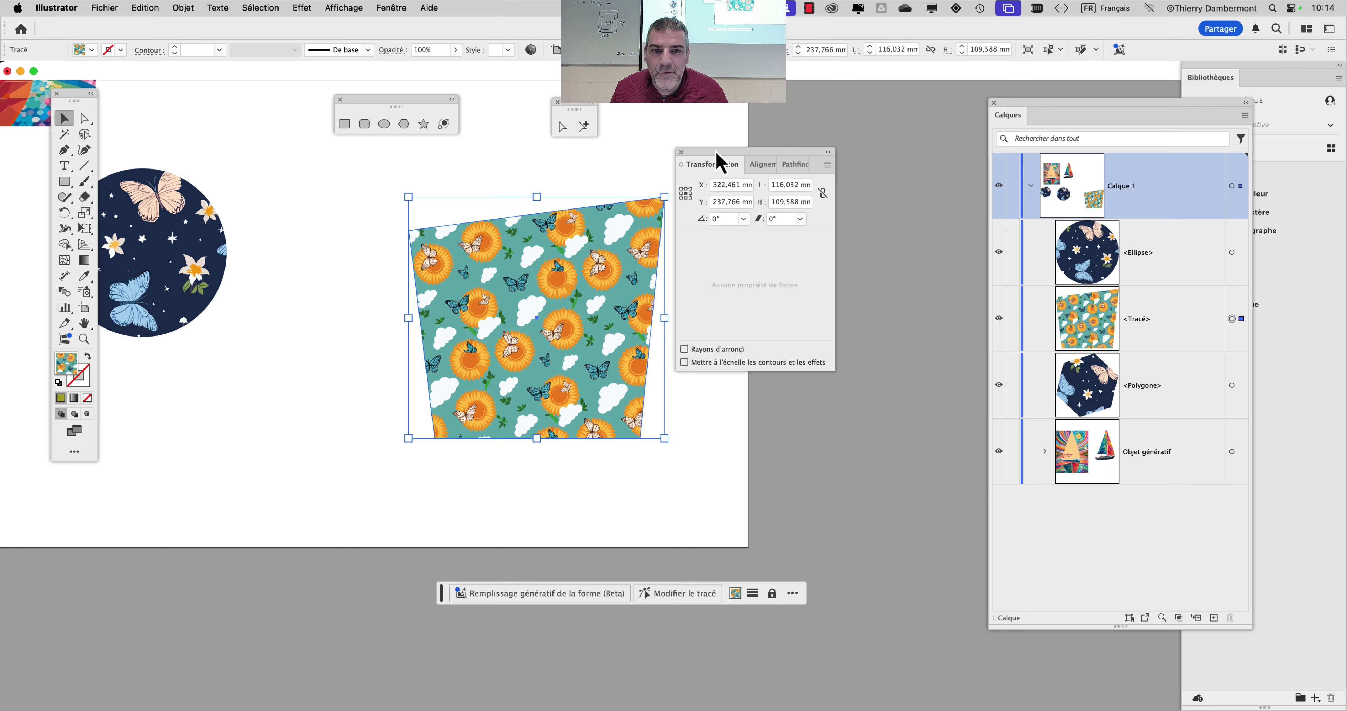
# Move the Transformation palette clear of the sunflower shape, set the option to Tout transformer, and move the shape to about X 261, Y 229 mm
pyautogui.moveTo(721, 159); pyautogui.dragTo(793, 143)
pyautogui.click(898, 151)
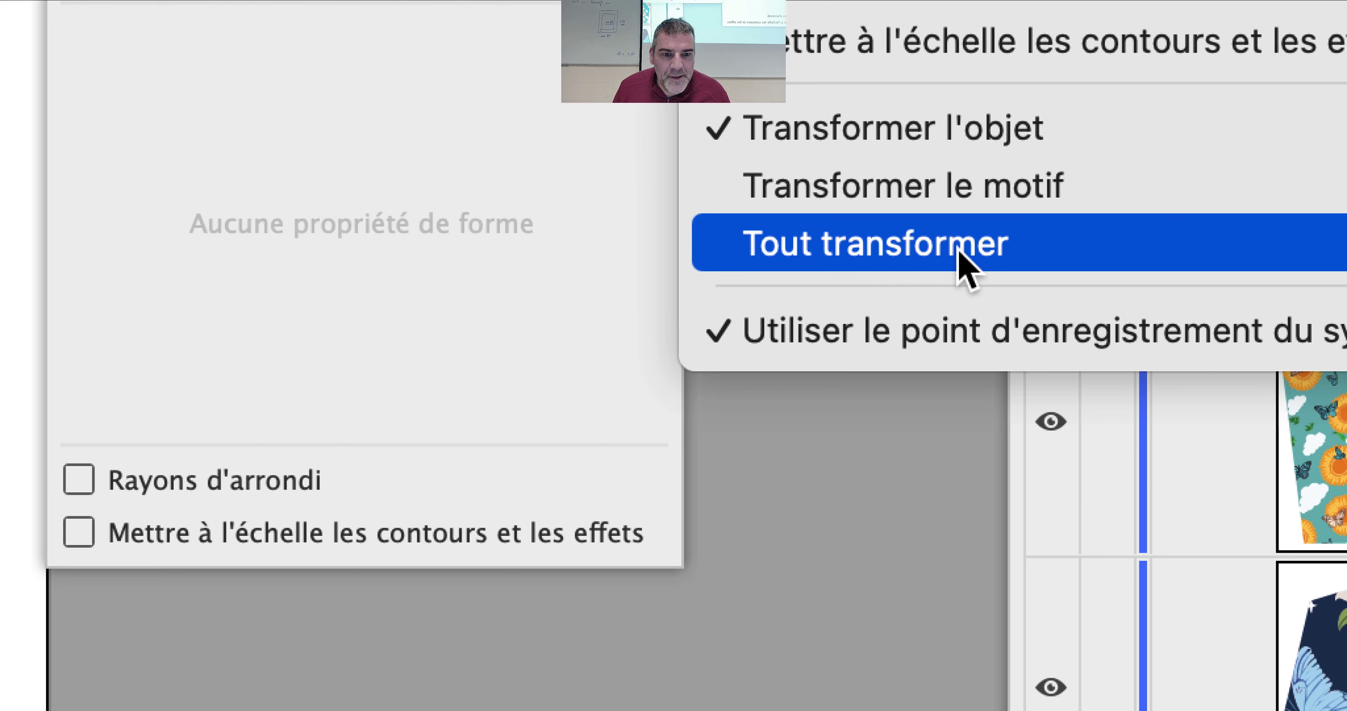
pyautogui.click(965, 266)
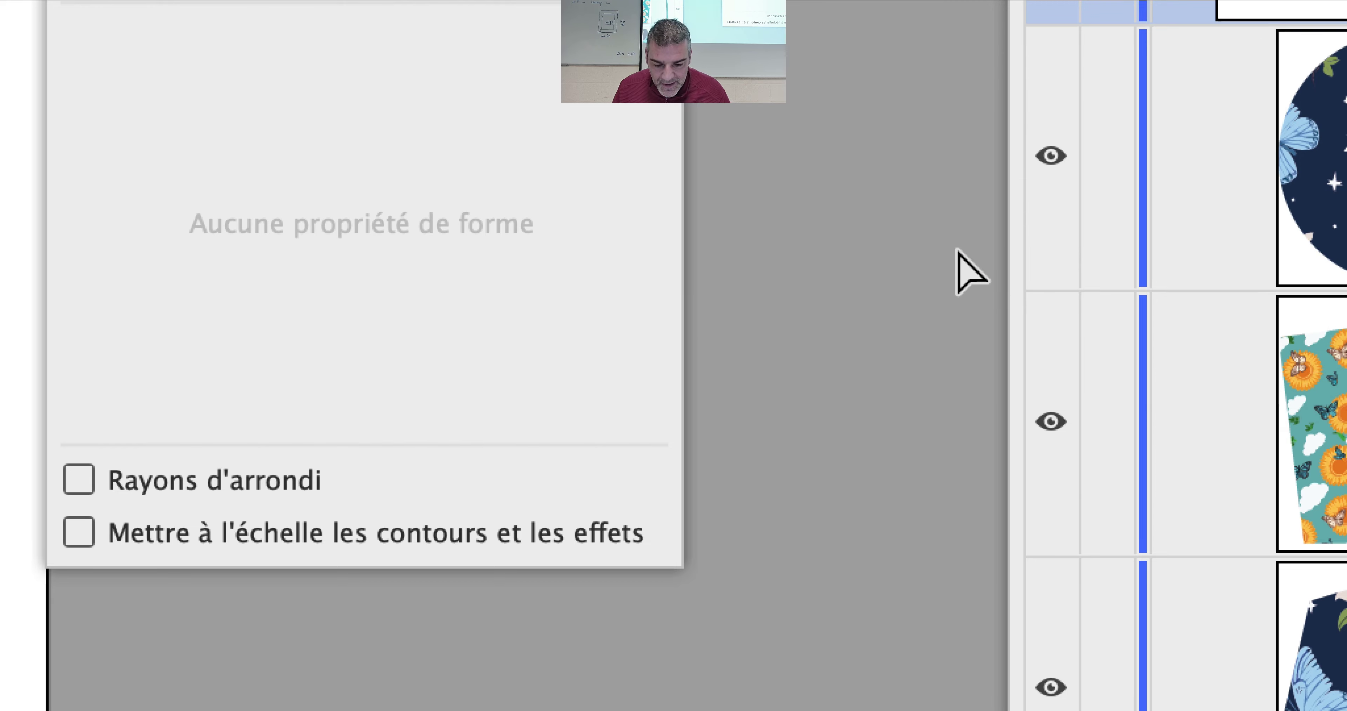
pyautogui.moveTo(618, 298); pyautogui.dragTo(450, 270)
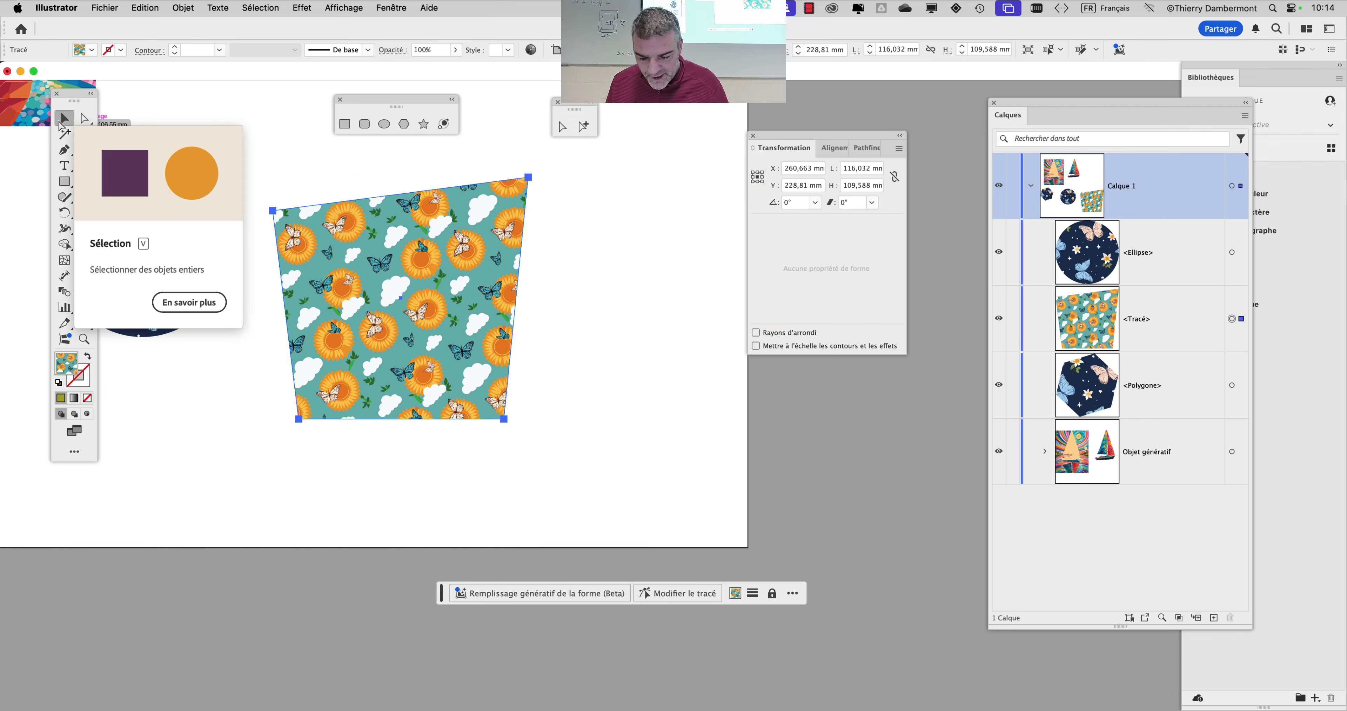
# Review the object and pattern transformation options in the Déplacement dialog for the sunflower shape, cancel it and deselect the shape
pyautogui.press('alt+super+8')
pyautogui.press('alt+super+8')
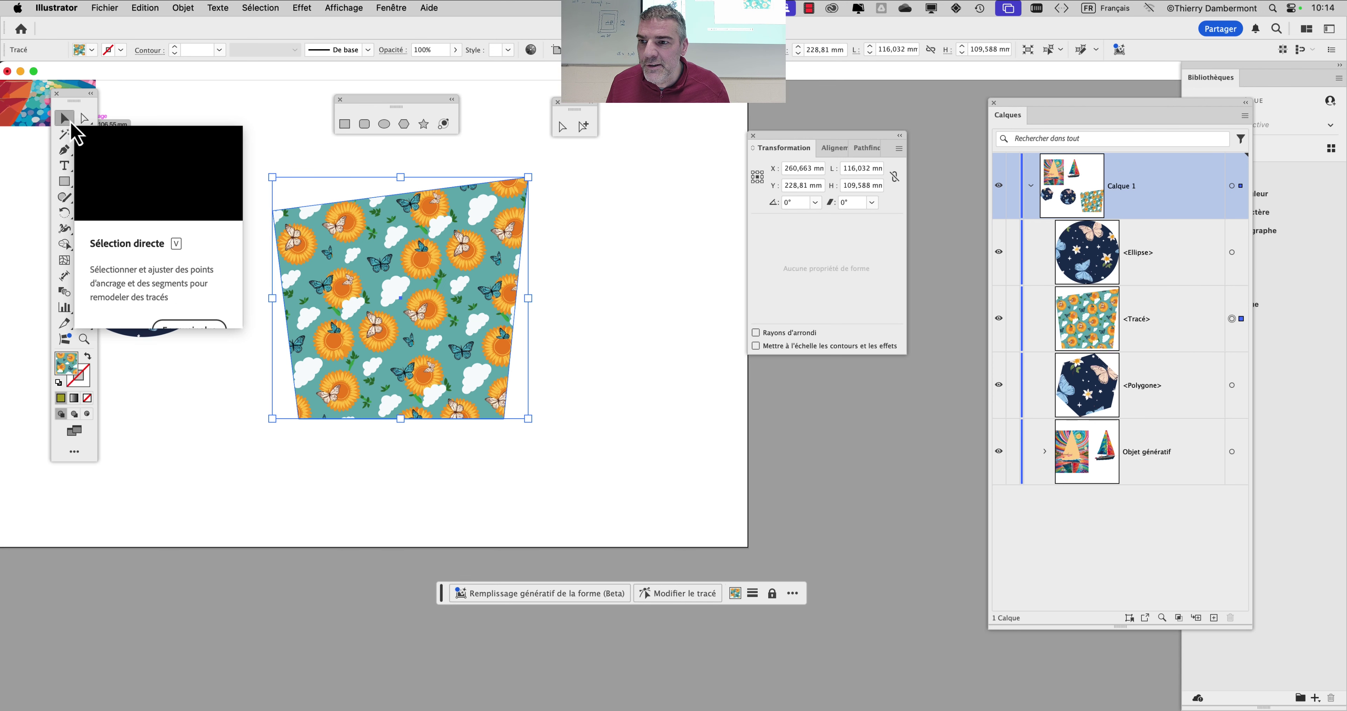
pyautogui.doubleClick(67, 121)
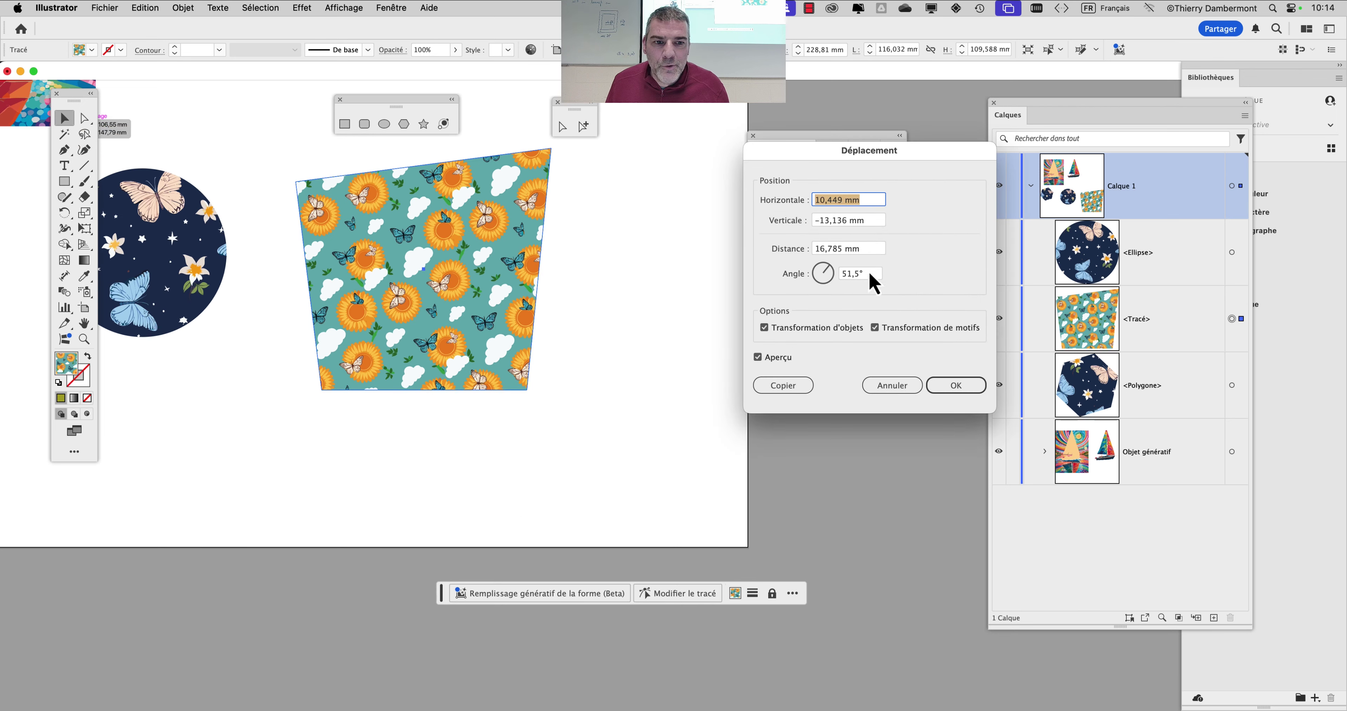
pyautogui.click(904, 393)
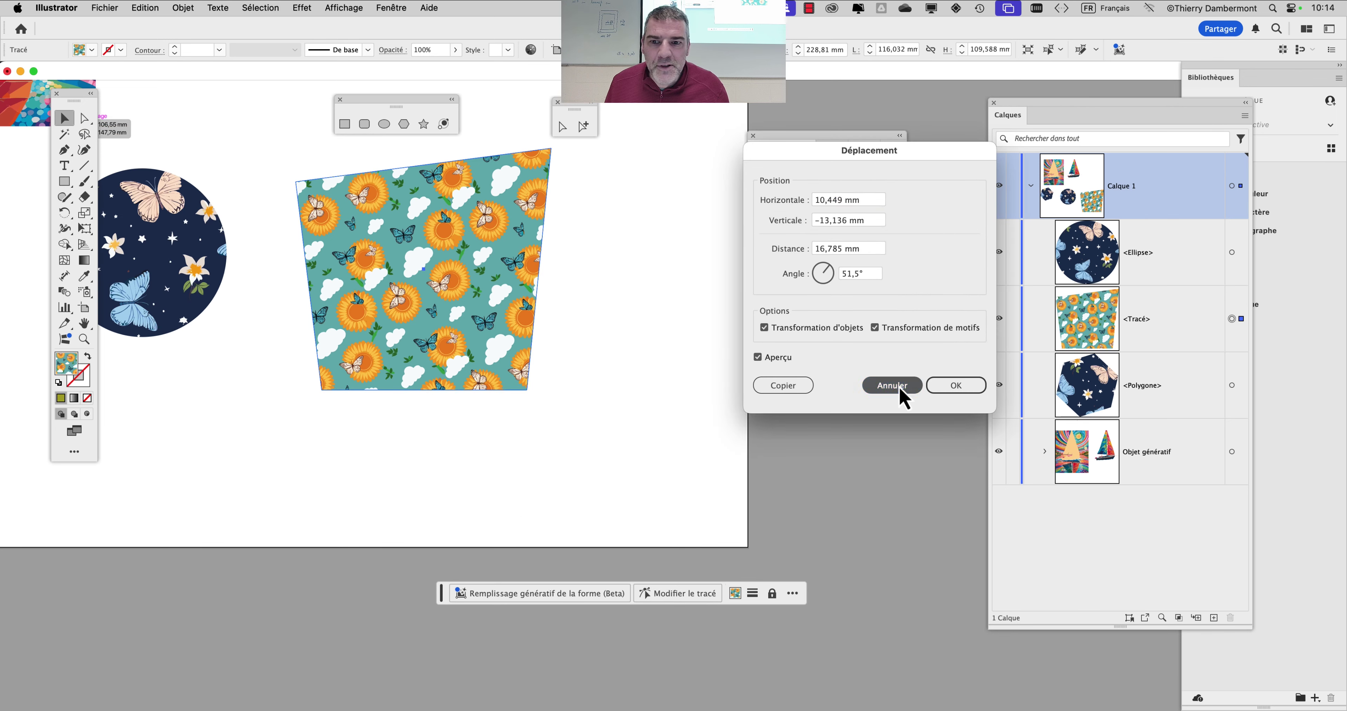
pyautogui.click(589, 244)
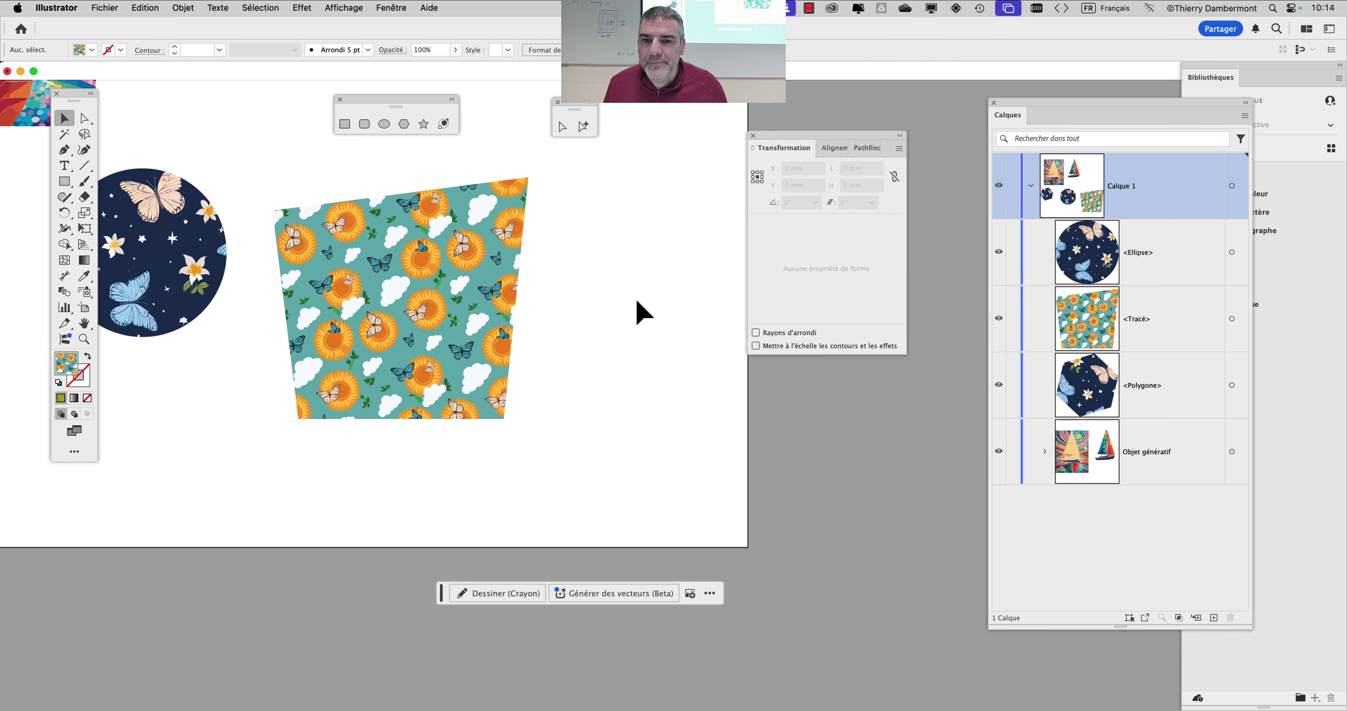
# Start saving the document with Enregistrer sous, turn on Ne plus afficher for the cloud comparison, and choose to save on the computer
pyautogui.press('super+0')
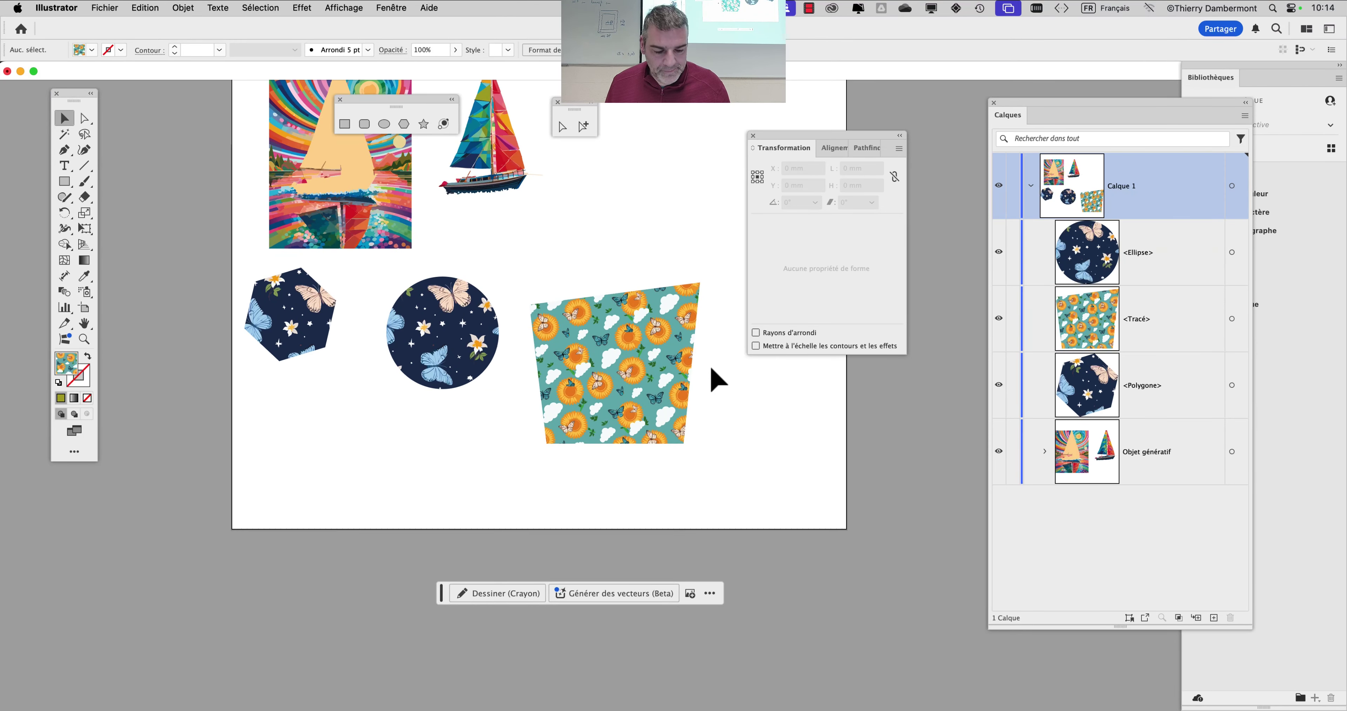
pyautogui.click(105, 7)
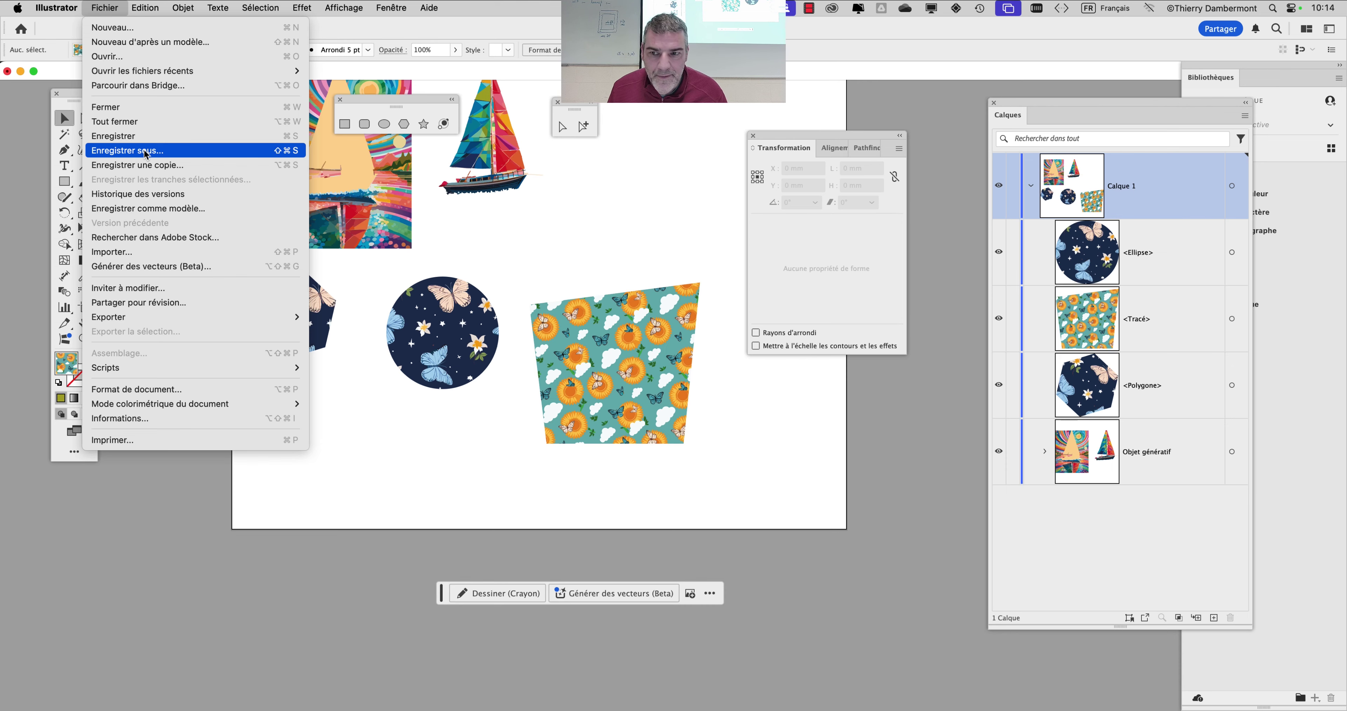
pyautogui.click(578, 240)
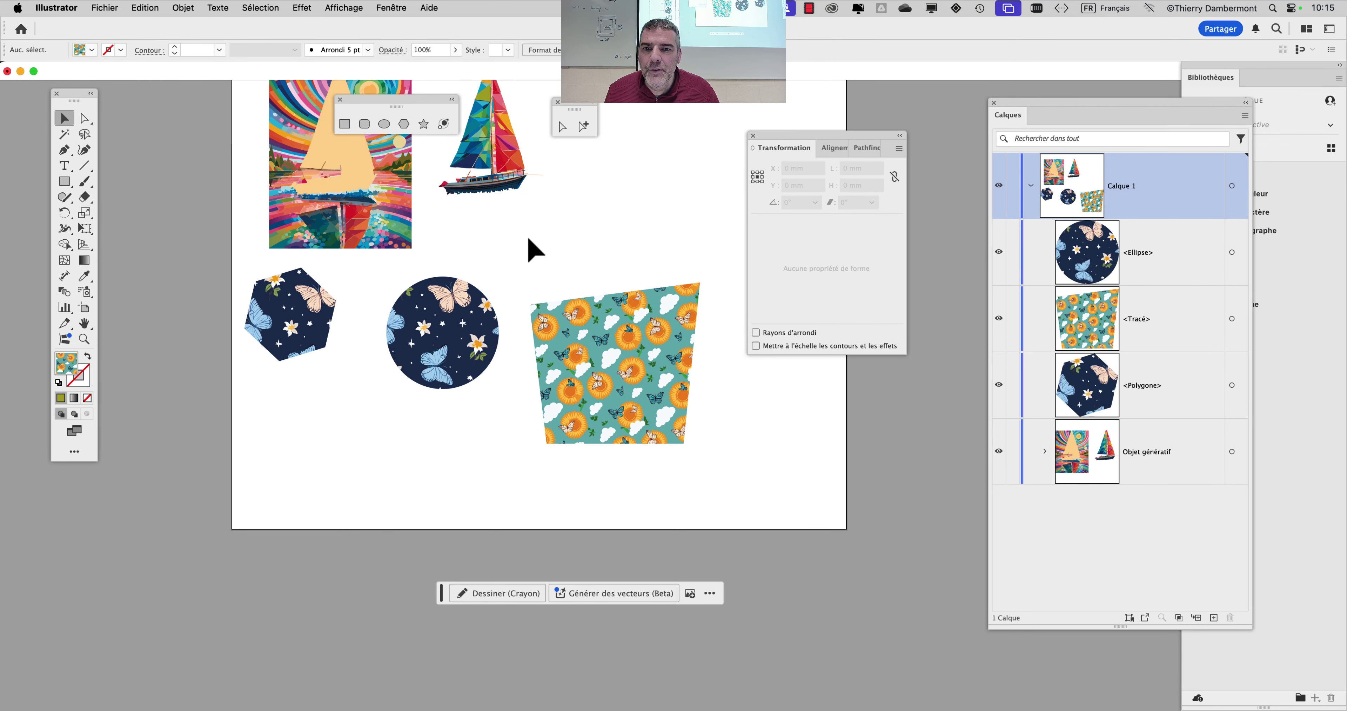
pyautogui.scroll(5, 602, 277)
pyautogui.click(102, 7)
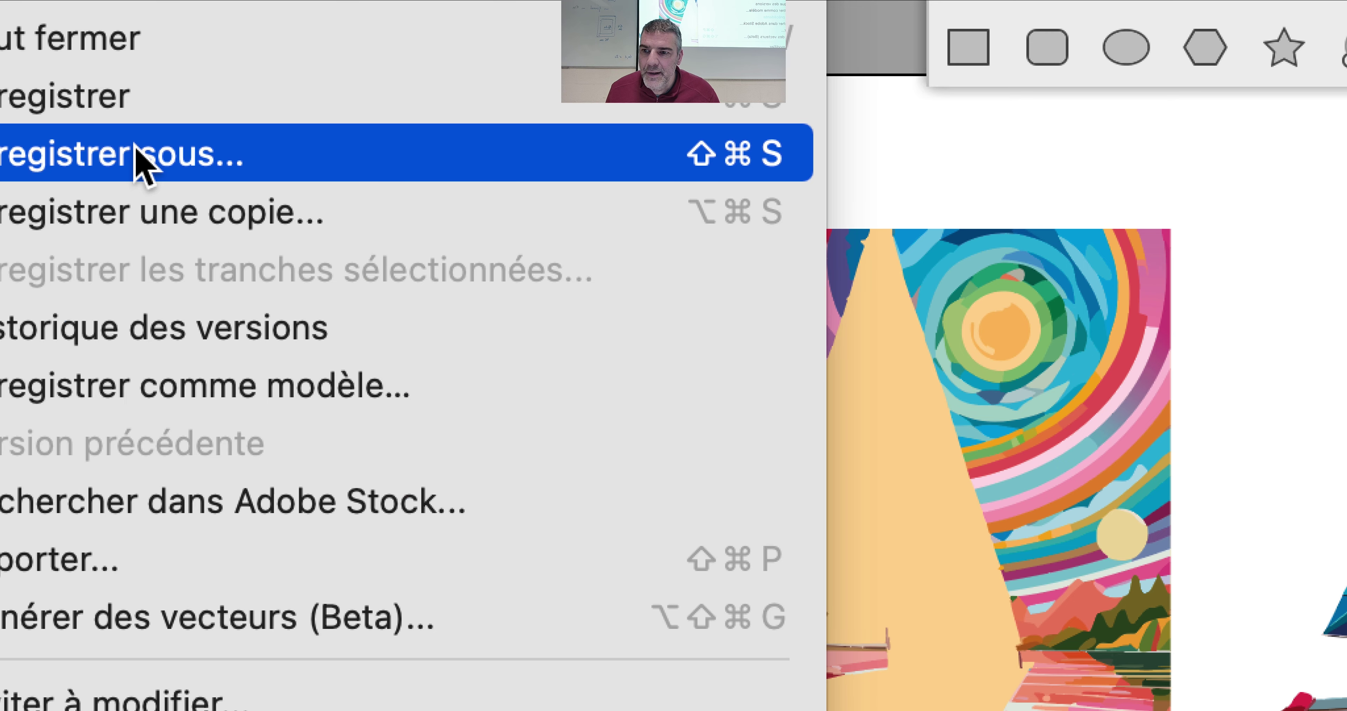
pyautogui.click(136, 152)
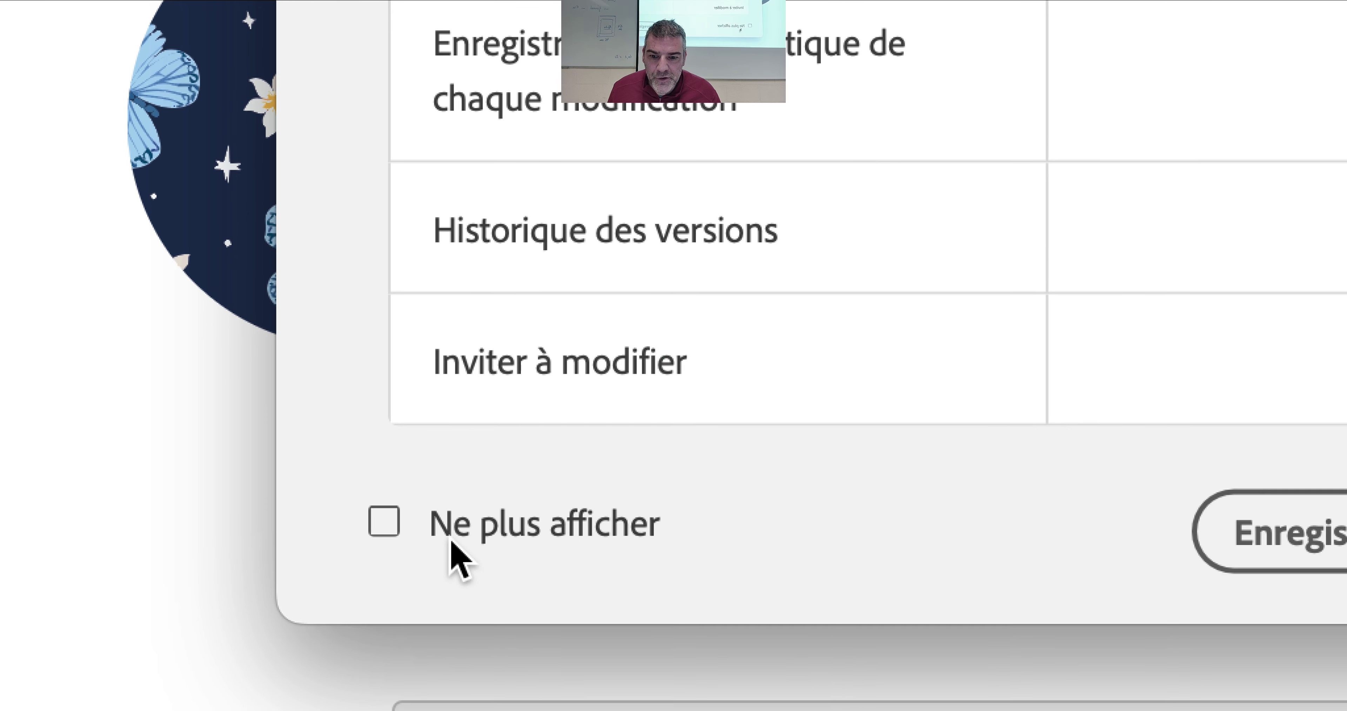
pyautogui.click(451, 541)
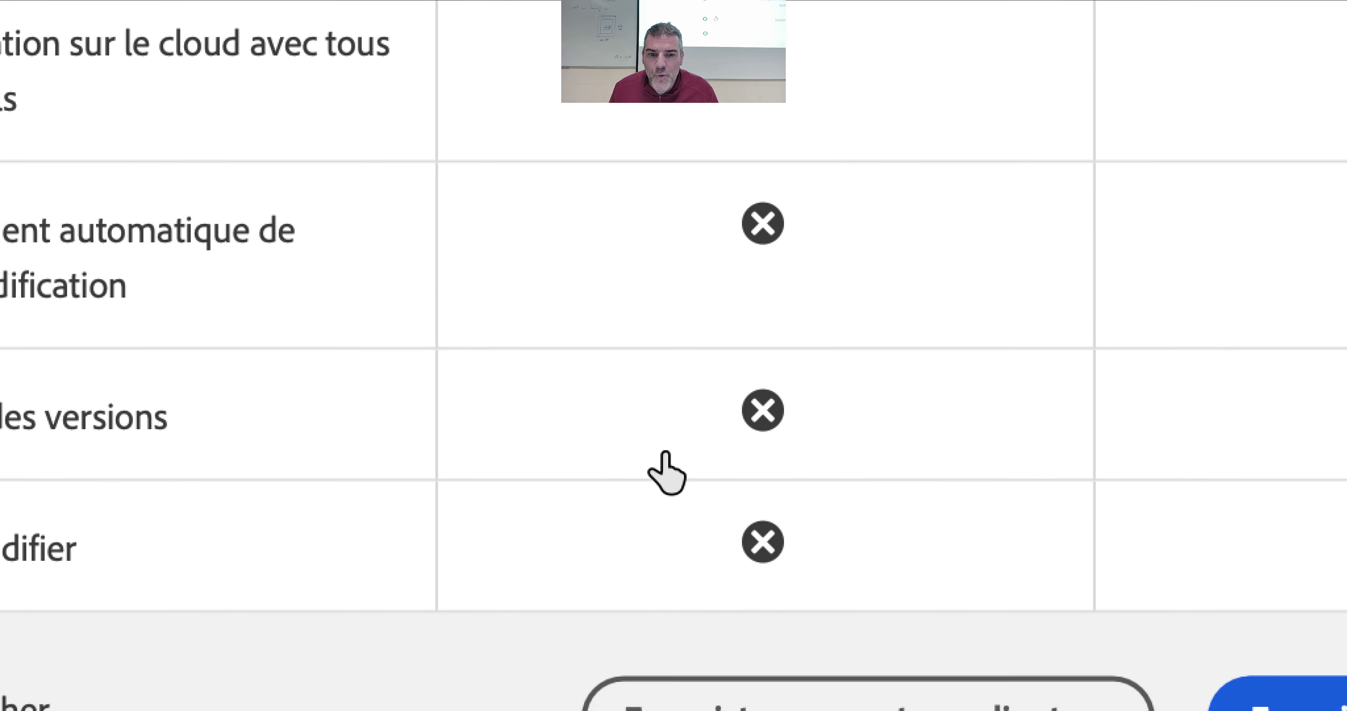
pyautogui.scroll(-2, 667, 473)
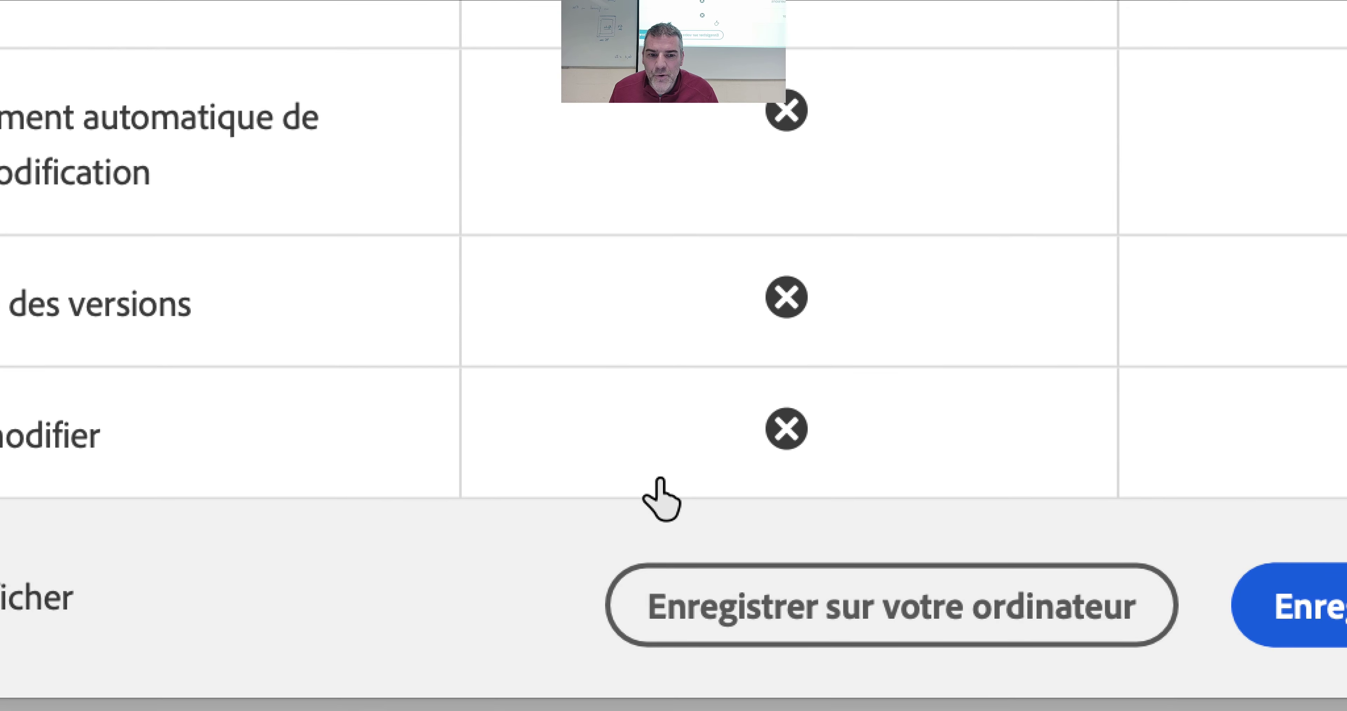
pyautogui.scroll(8, 665, 496)
pyautogui.scroll(-5, 671, 393)
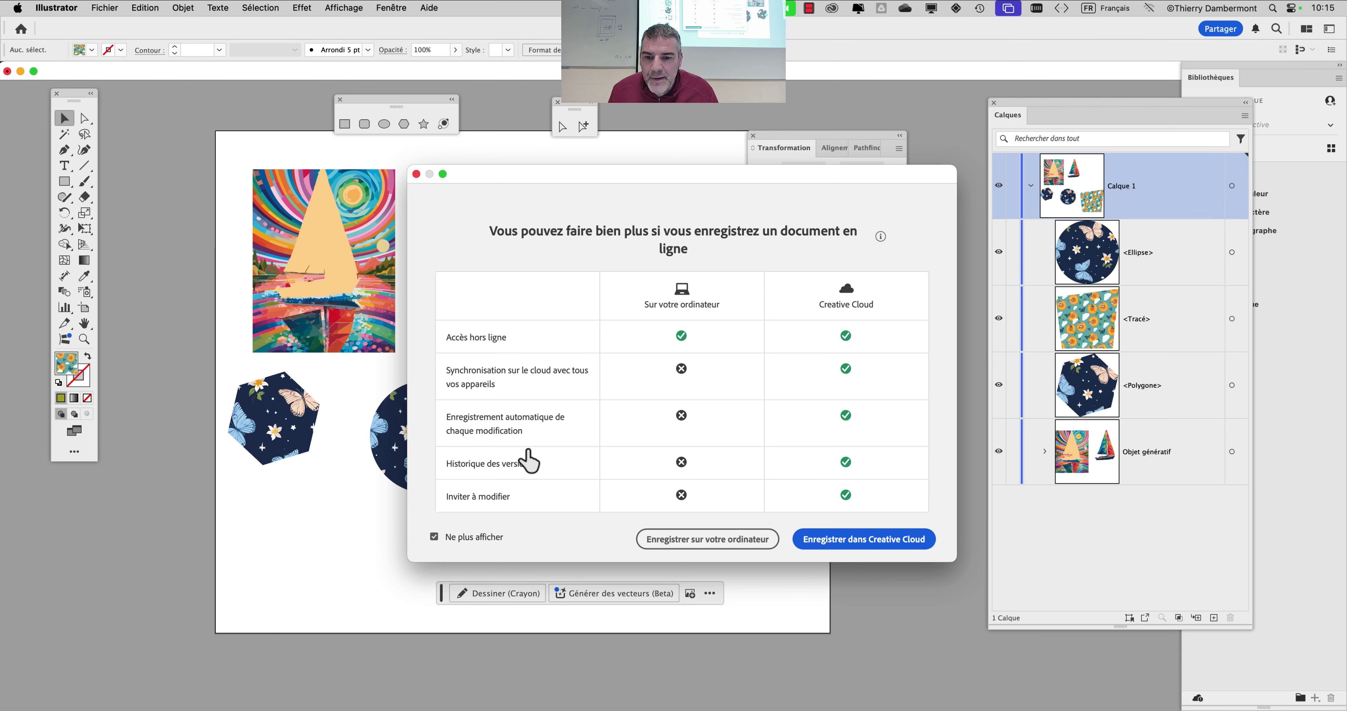
pyautogui.click(686, 546)
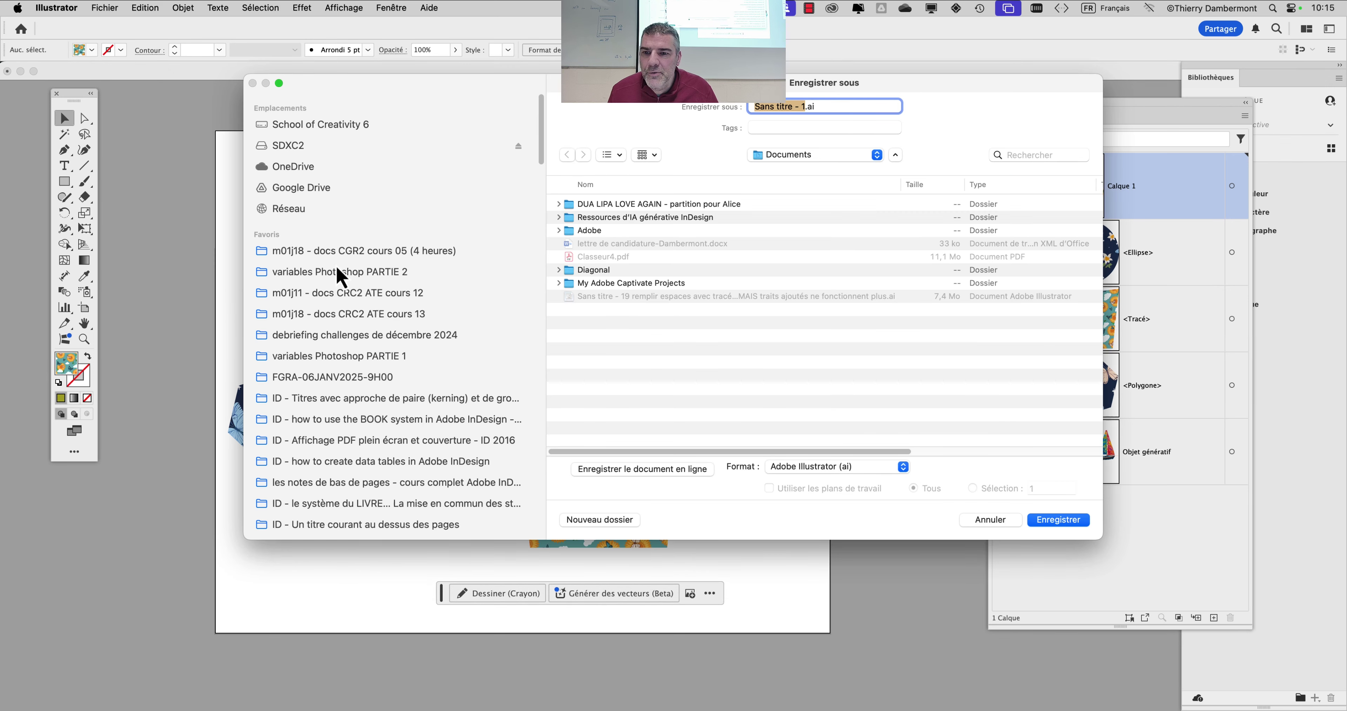
# Choose the Desktop-2022 favourite folder as the save location
pyautogui.scroll(-5, 431, 411)
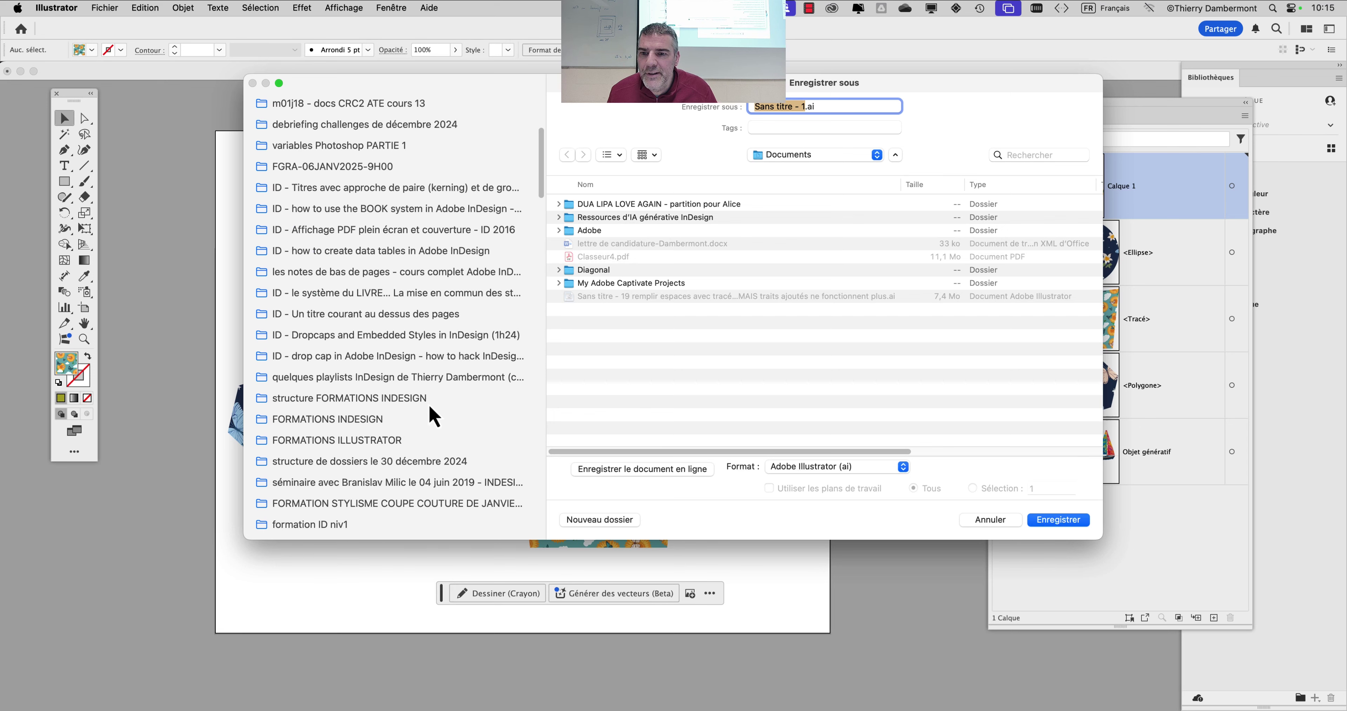
pyautogui.scroll(5, 458, 374)
pyautogui.scroll(-15, 459, 377)
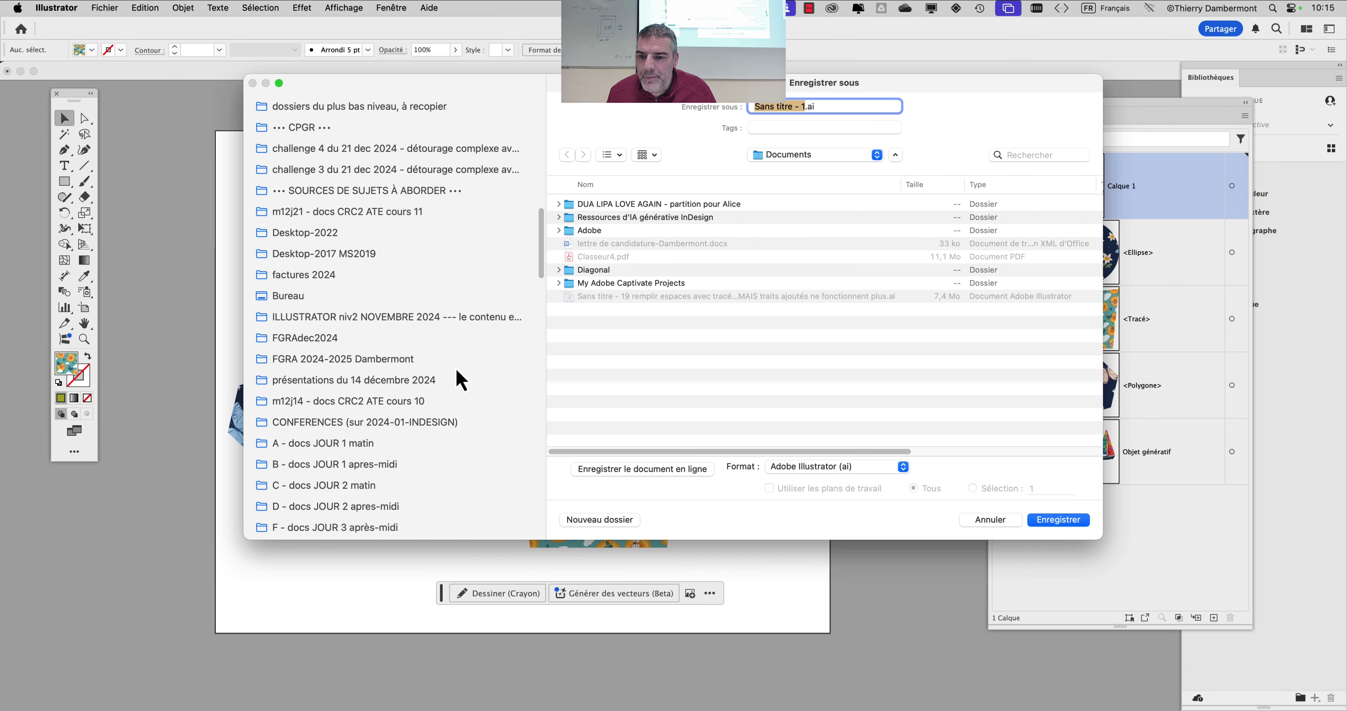
pyautogui.click(364, 216)
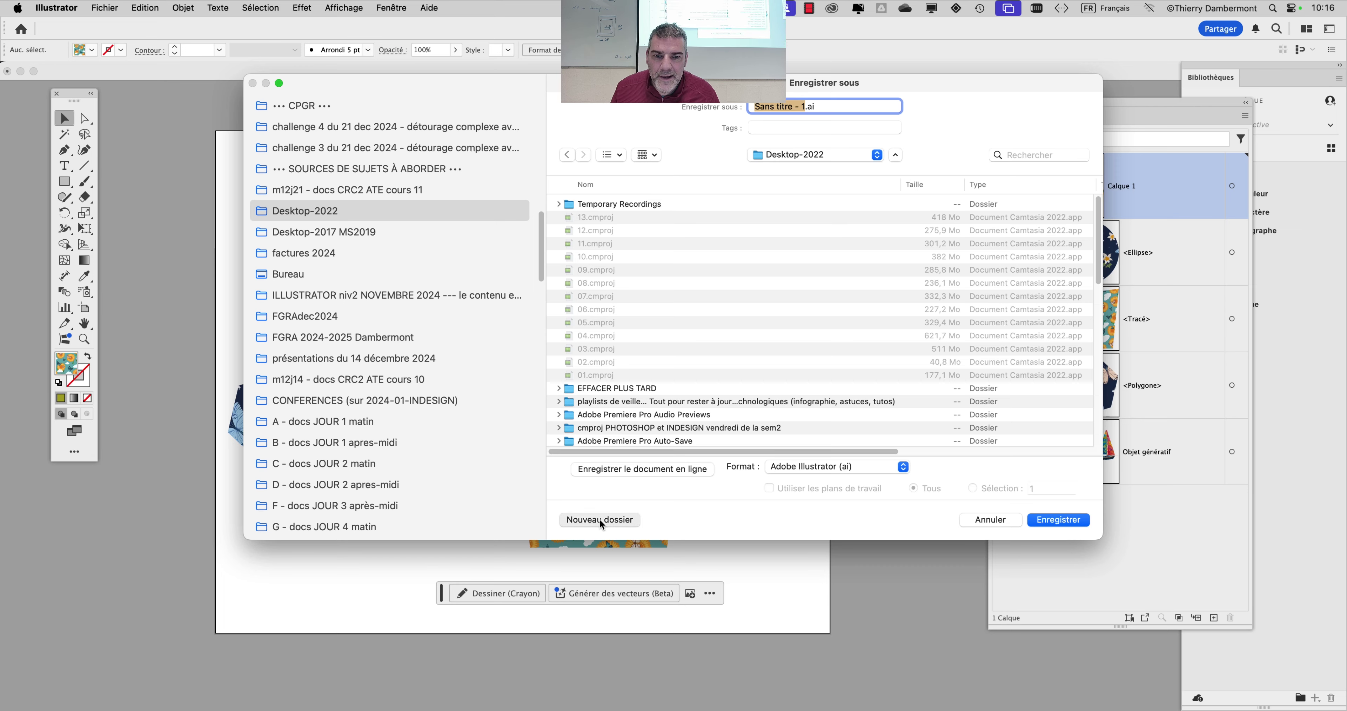
pyautogui.click(600, 520)
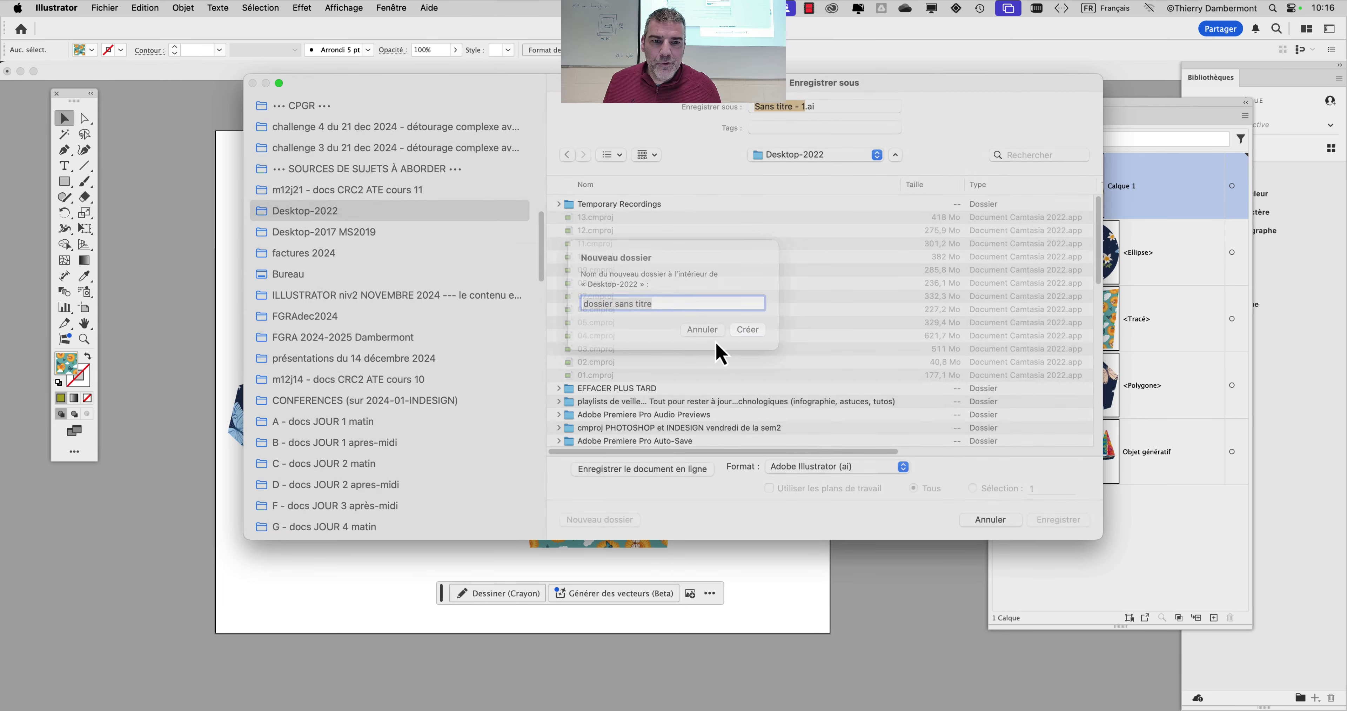
pyautogui.click(717, 341)
pyautogui.click(896, 154)
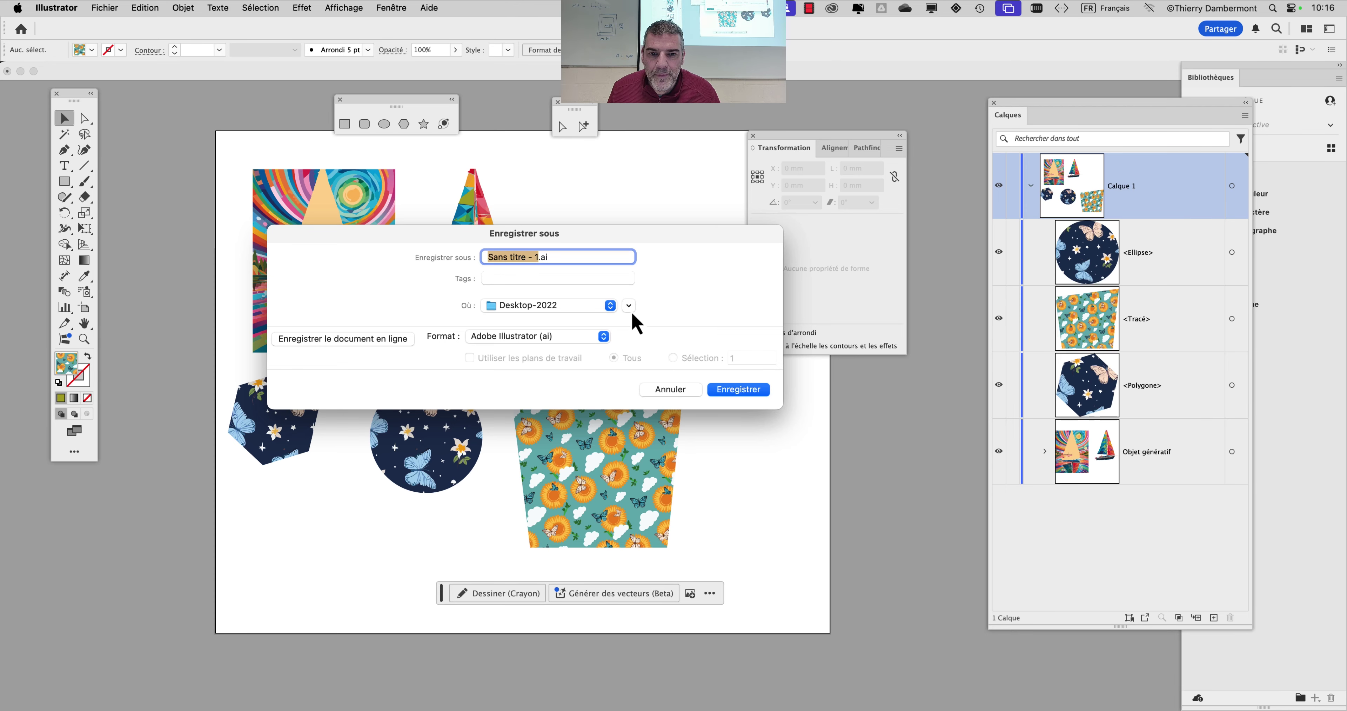
pyautogui.click(629, 292)
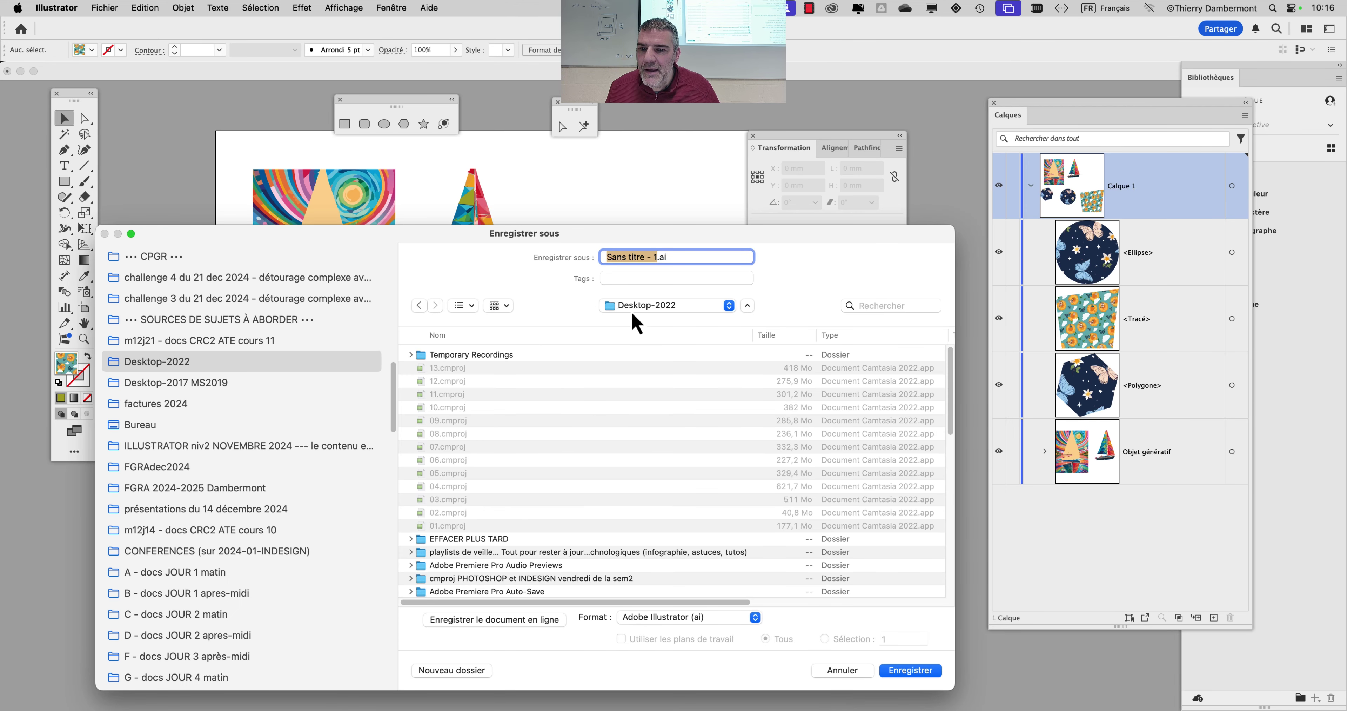
# Create a new folder named "lundi matin" inside Desktop-2022 for the saved file
pyautogui.moveTo(622, 233); pyautogui.dragTo(723, 103)
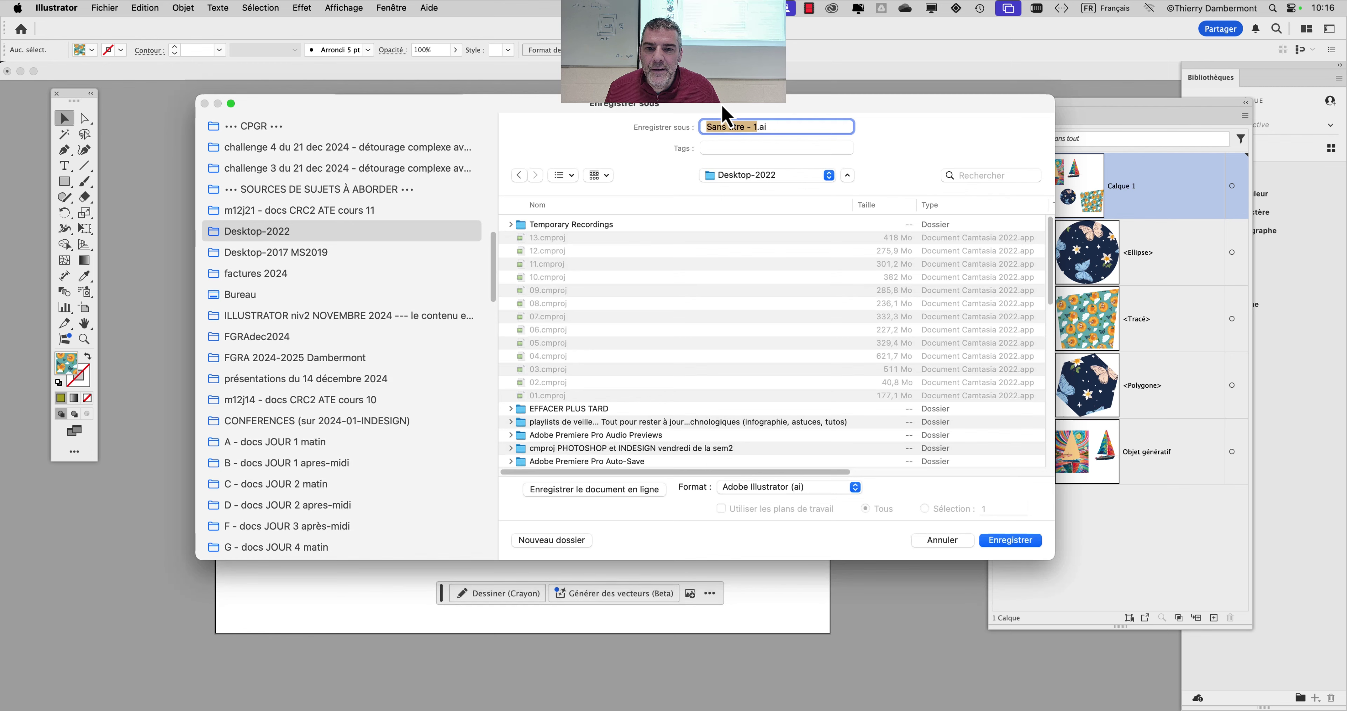
pyautogui.click(536, 543)
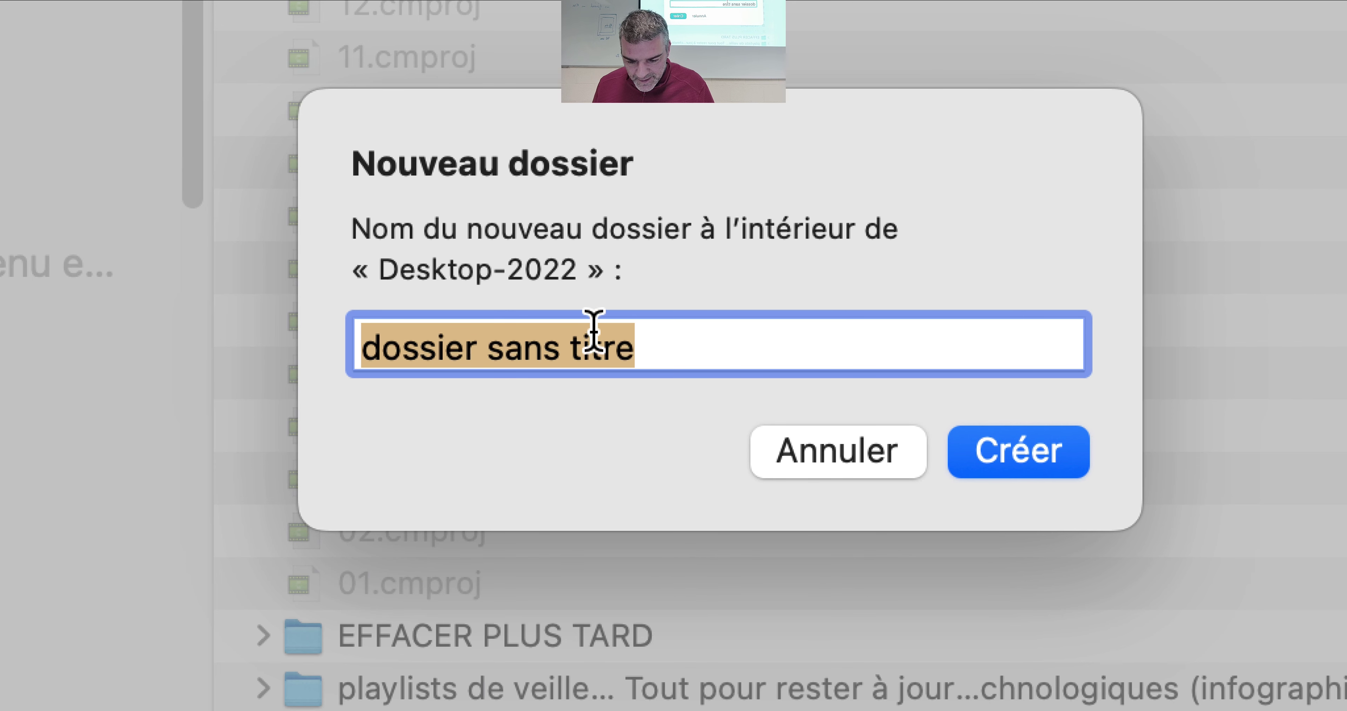
pyautogui.write('lundi matin')
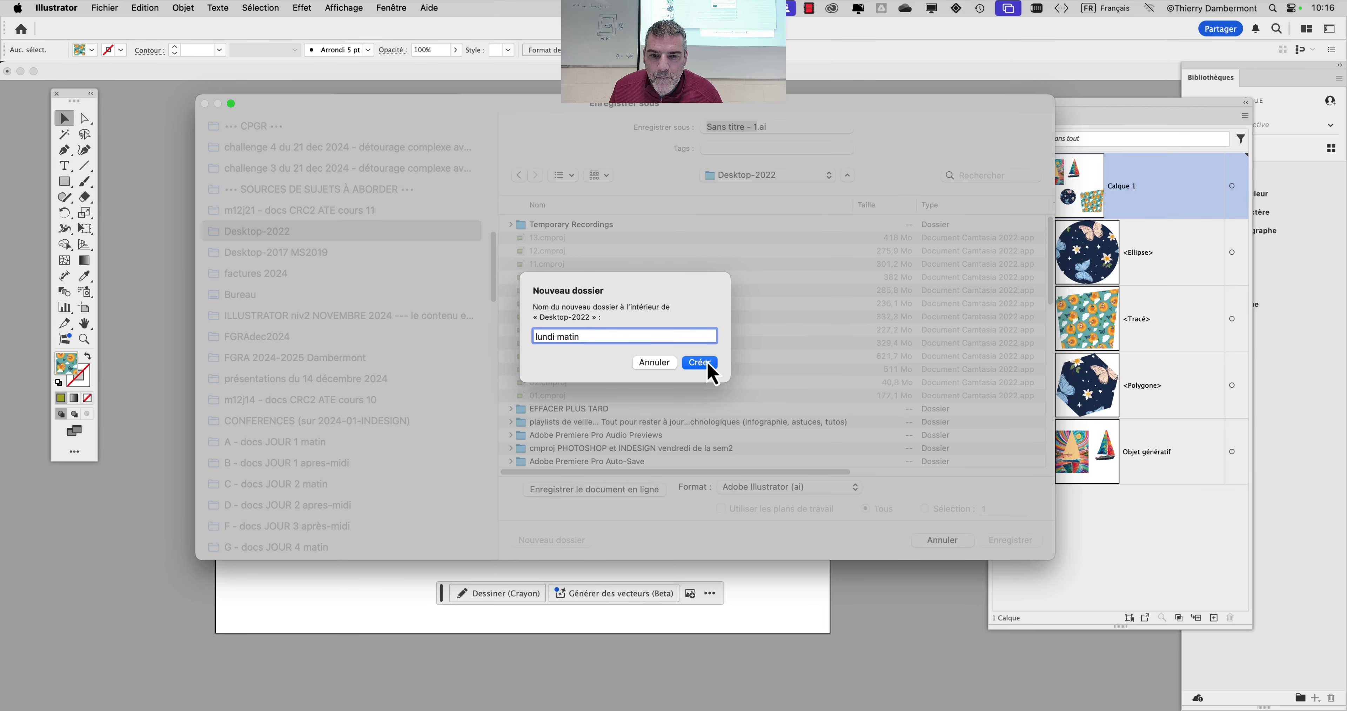
pyautogui.click(699, 362)
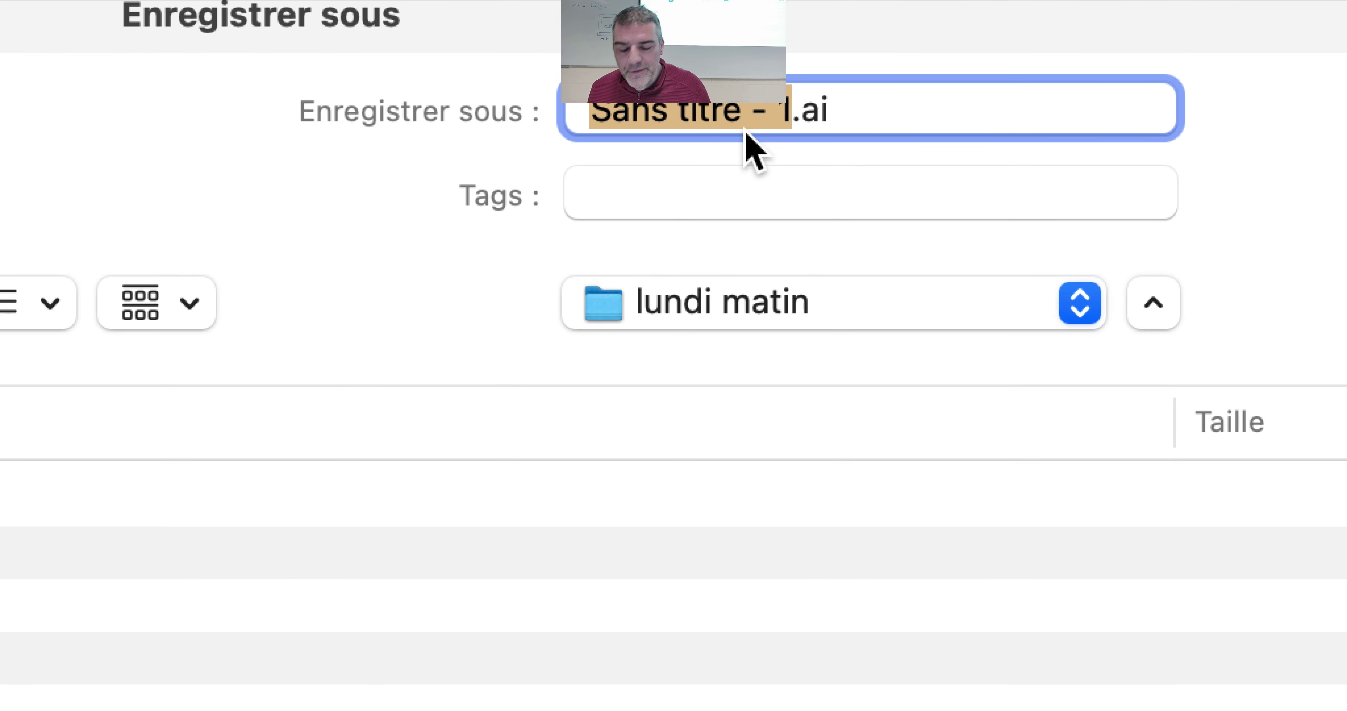
# Name the file "introduction - 01" and save it in Adobe Illustrator (ai) format, accepting the Illustrator 2020 save options
pyautogui.write('in')
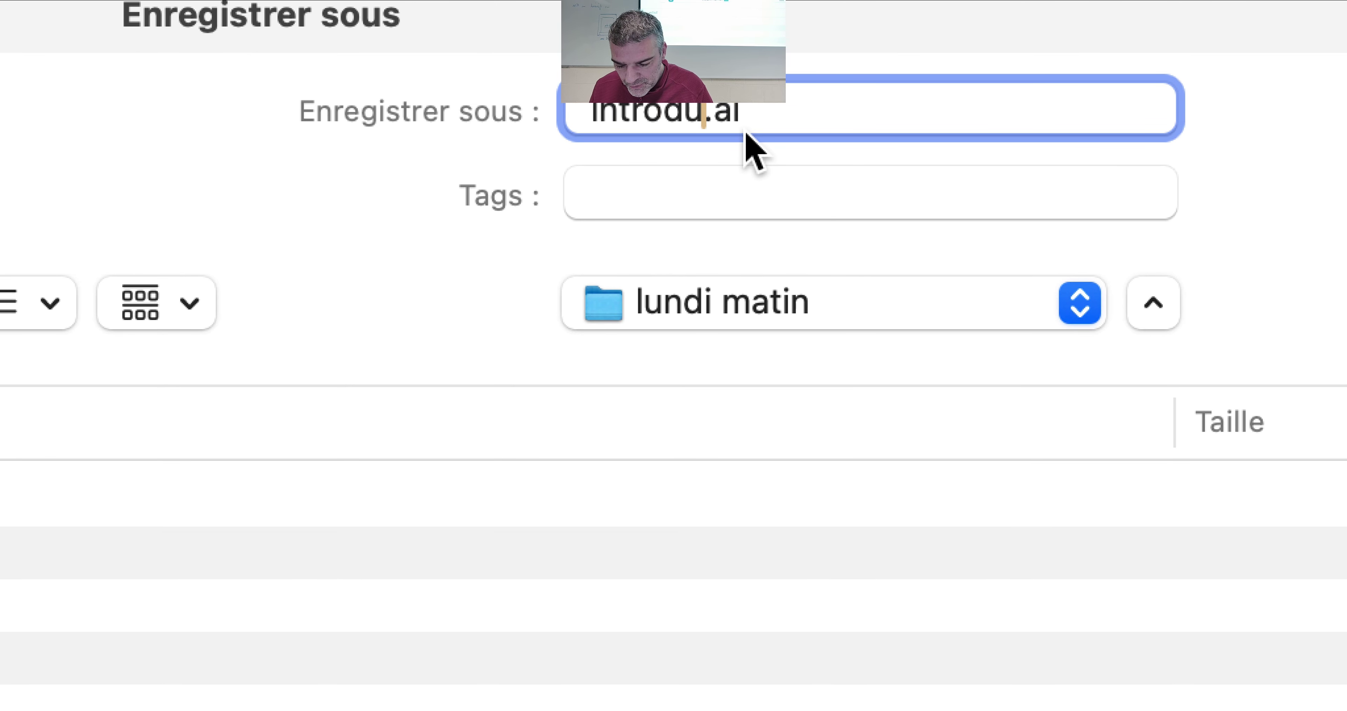
pyautogui.write('troduction ')
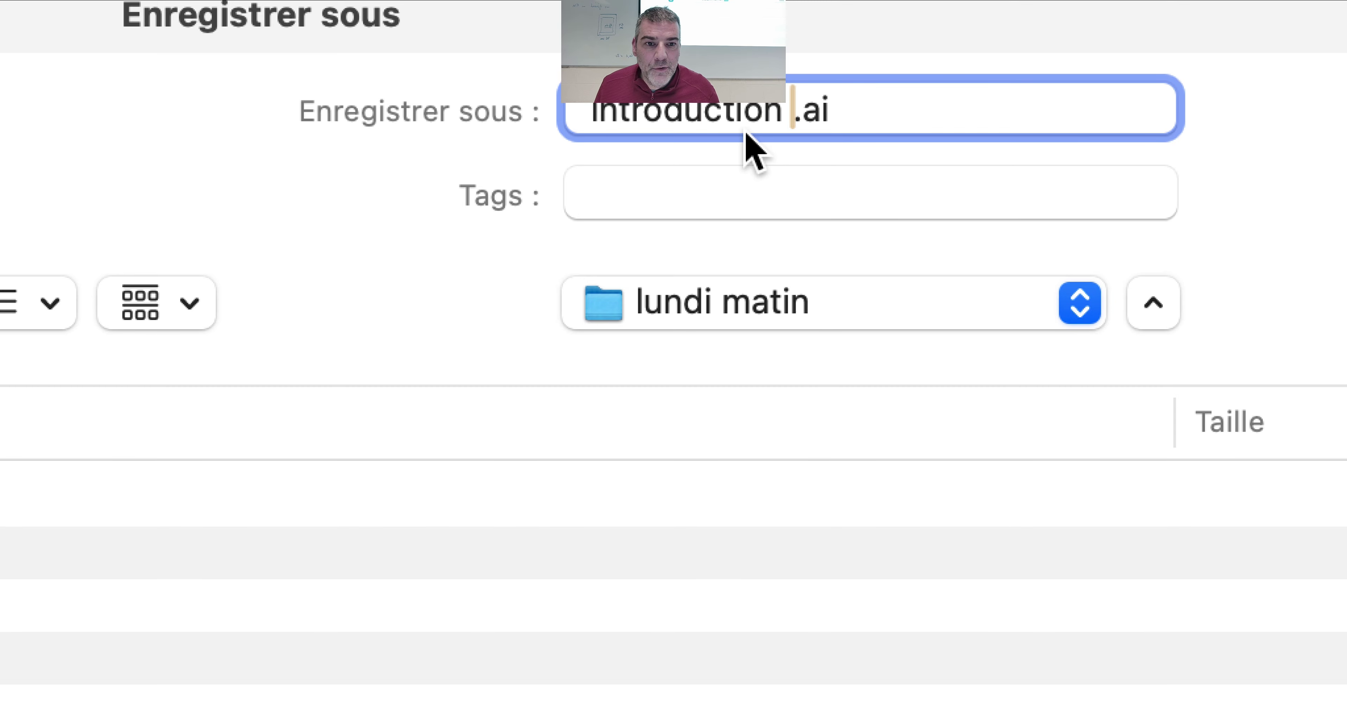
pyautogui.write('- 01')
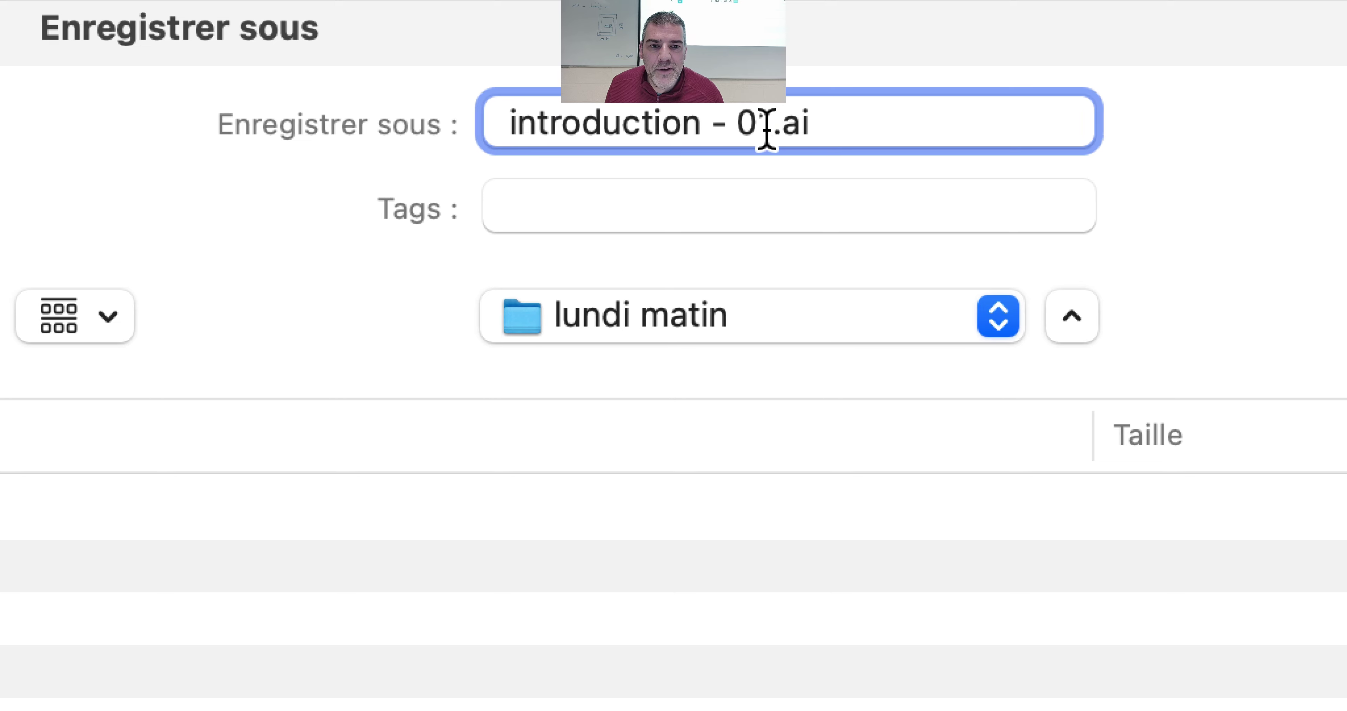
pyautogui.moveTo(767, 128); pyautogui.dragTo(700, 128)
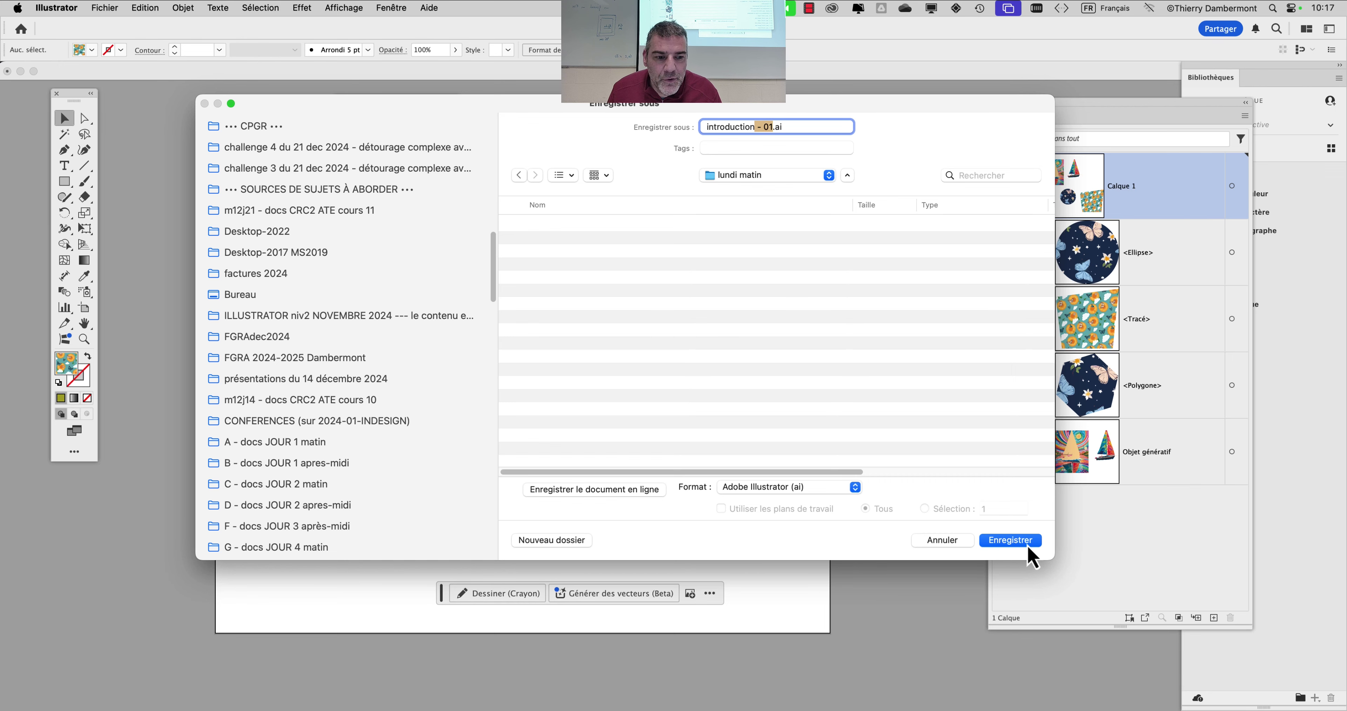
pyautogui.click(1027, 543)
pyautogui.moveTo(686, 131); pyautogui.dragTo(717, 118)
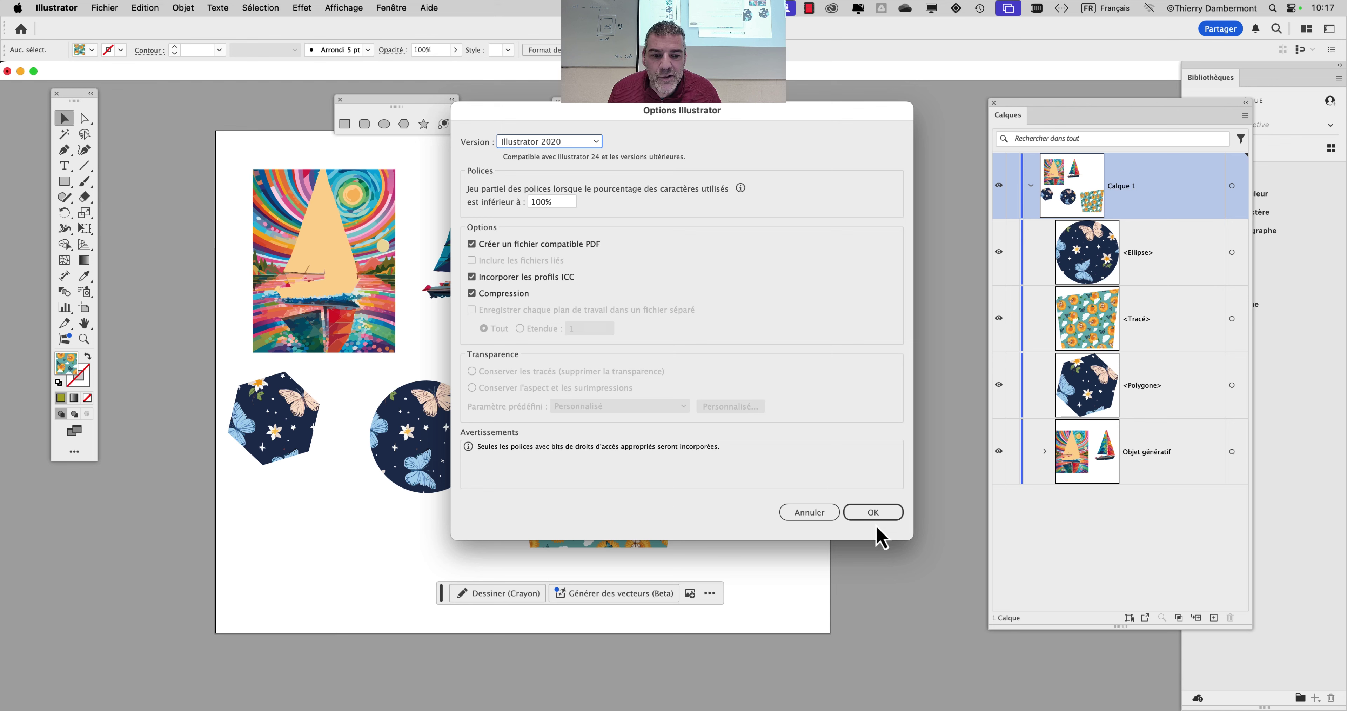
pyautogui.click(879, 515)
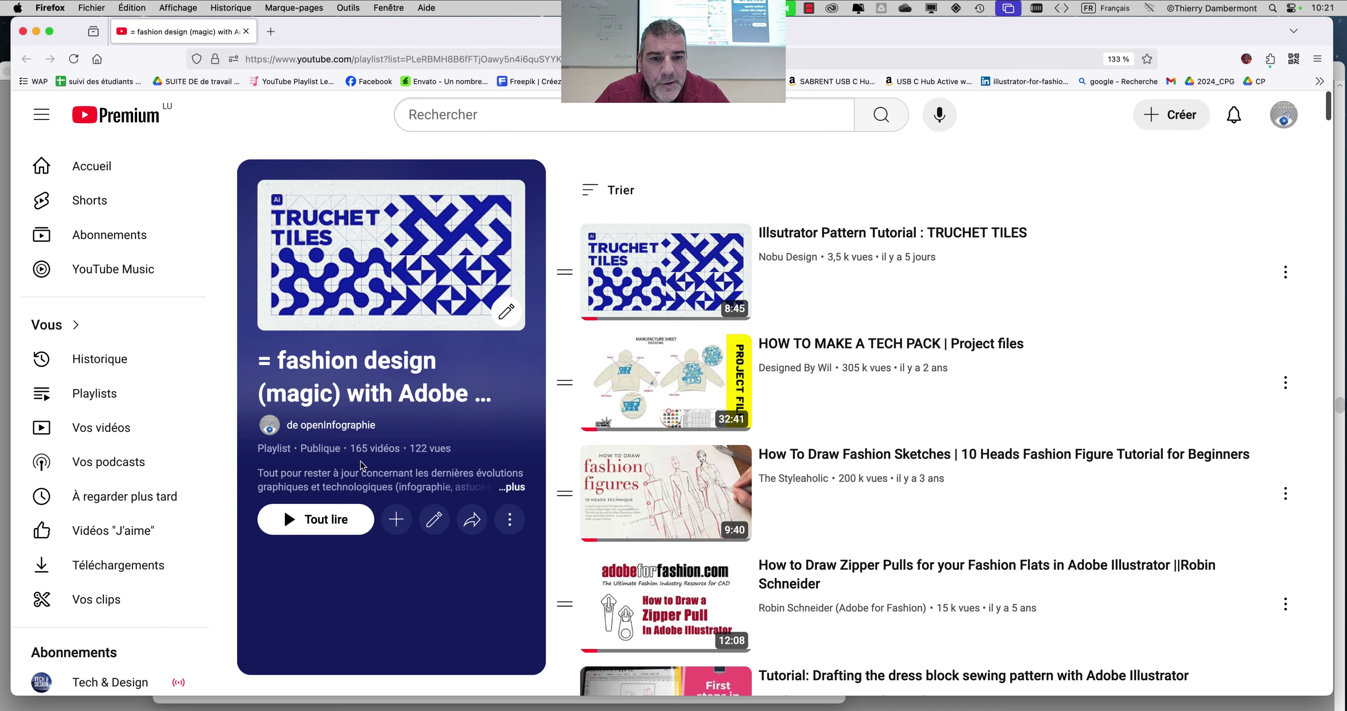
# Enlarge the fashion design playlist page on YouTube to 200 % in Firefox to view its header and first video
pyautogui.press('super+plus')
pyautogui.press('super+plus')
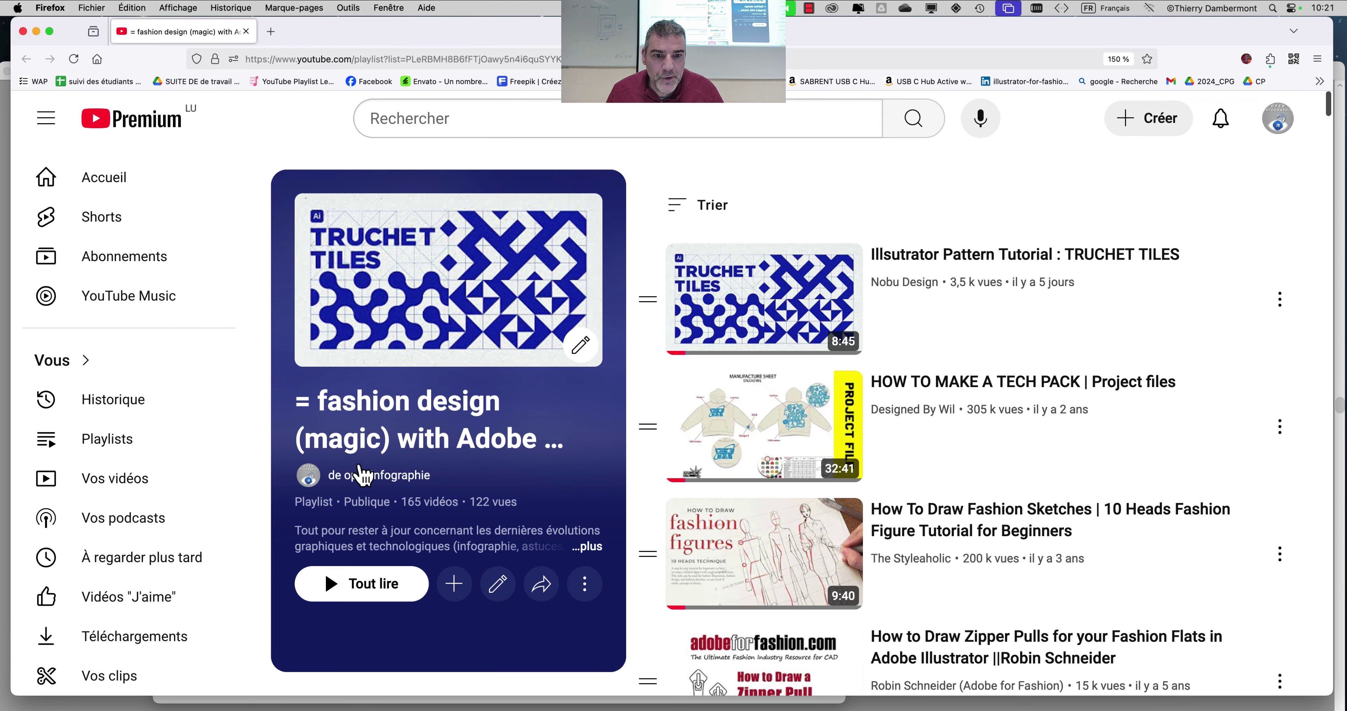
pyautogui.press('super+plus')
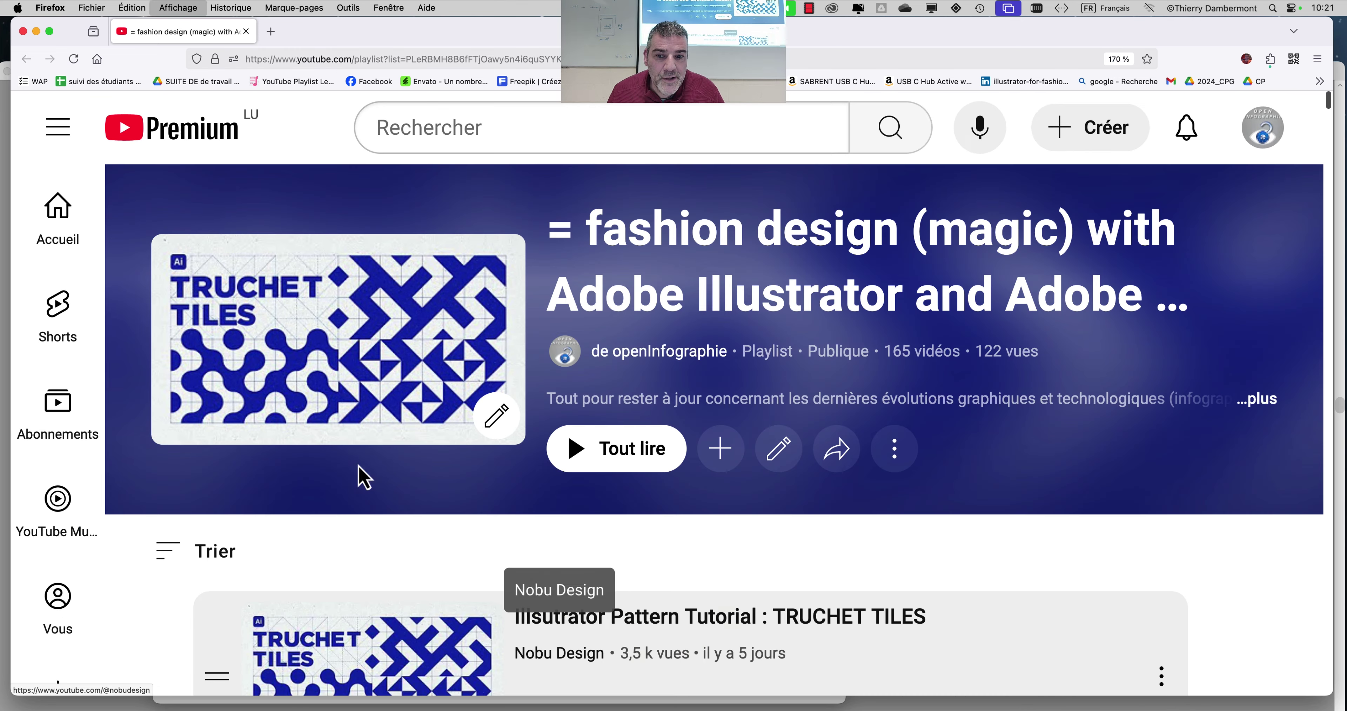
pyautogui.press('super+minus')
pyautogui.press('super+plus')
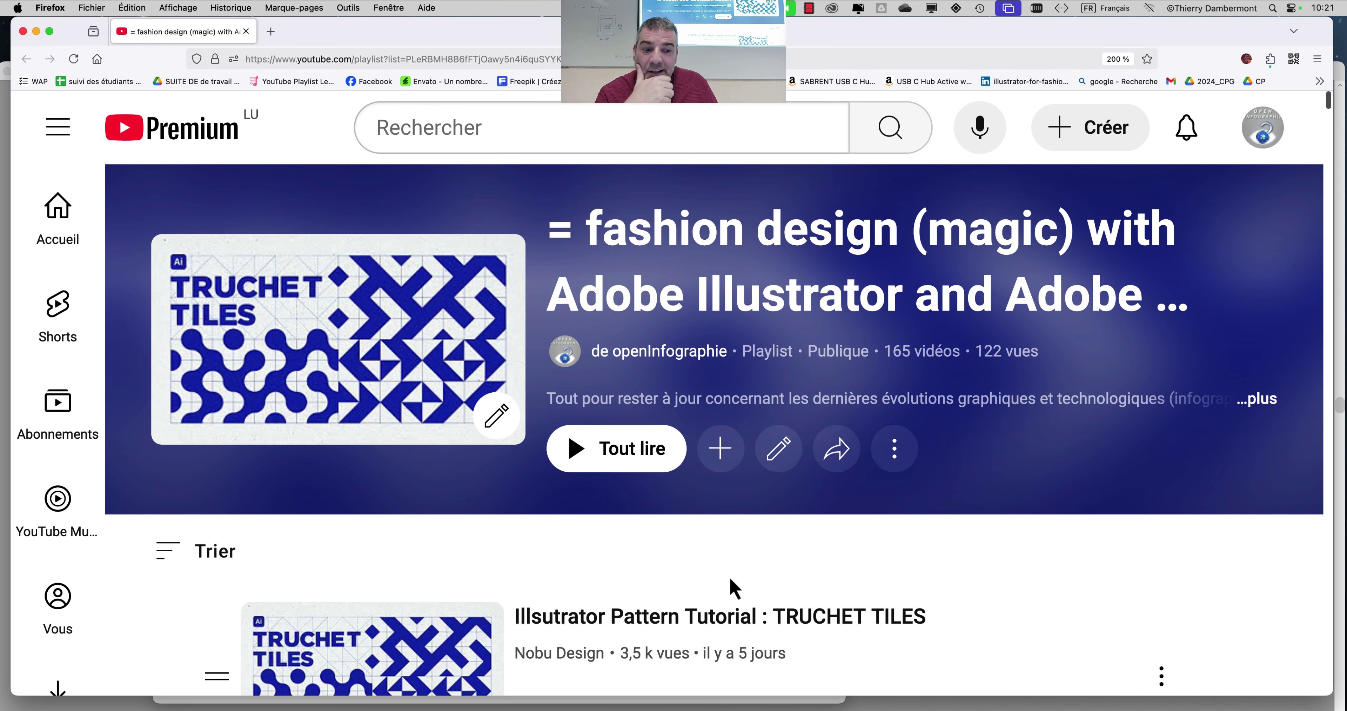
# Display the QR code for the fashion design playlist's web address and close it again
pyautogui.scroll(-5, 732, 581)
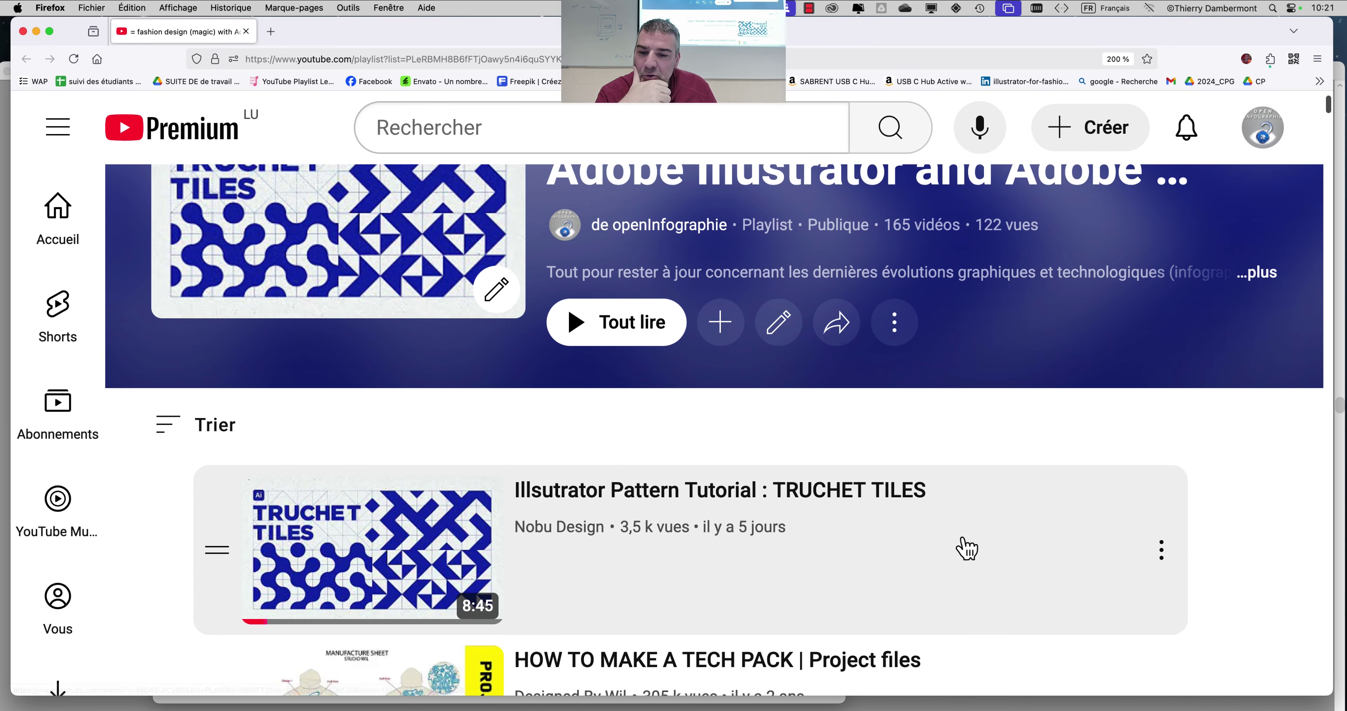
pyautogui.scroll(-4, 967, 548)
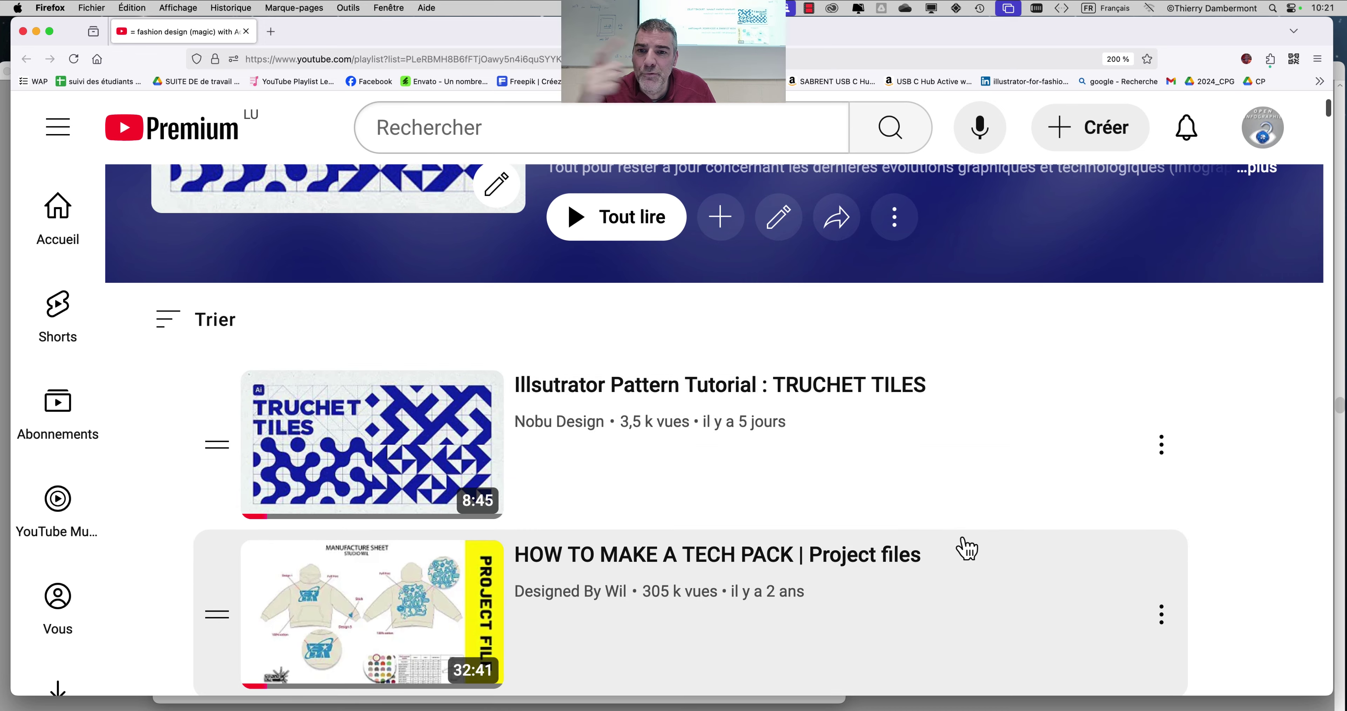
pyautogui.scroll(-3, 967, 548)
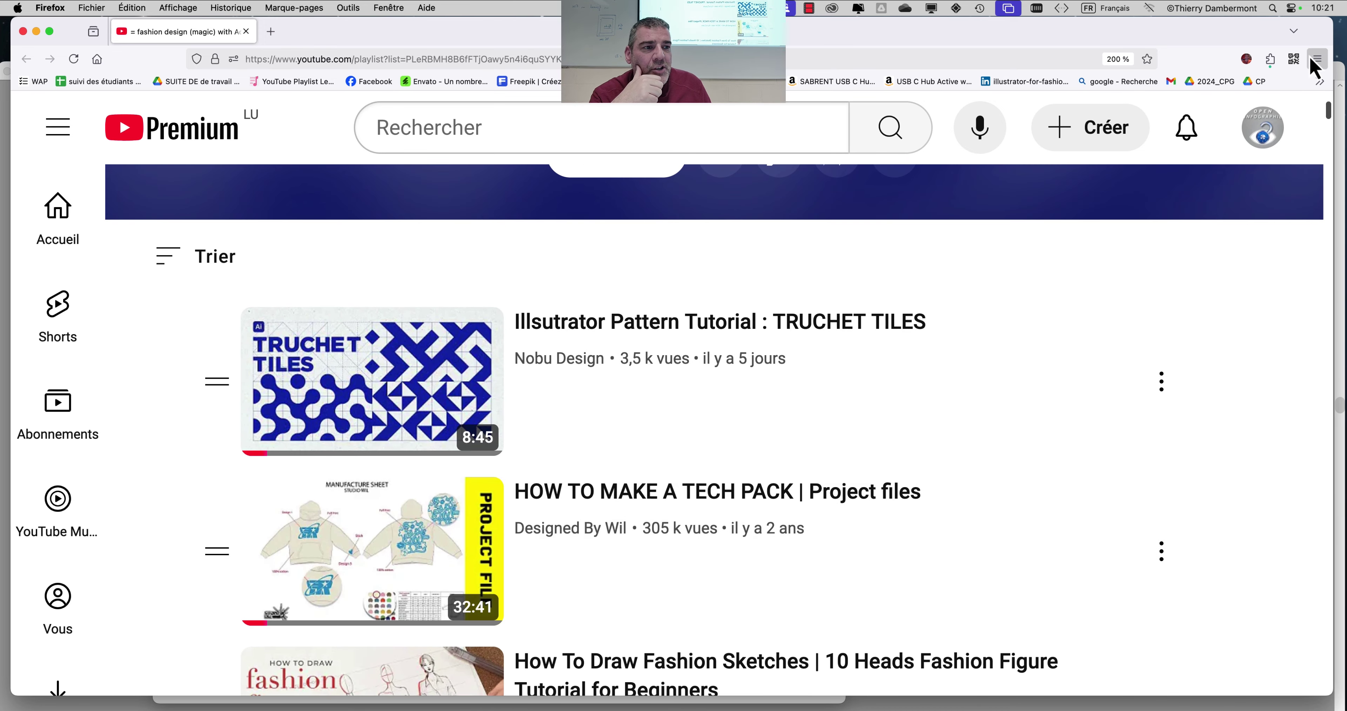
pyautogui.click(1294, 59)
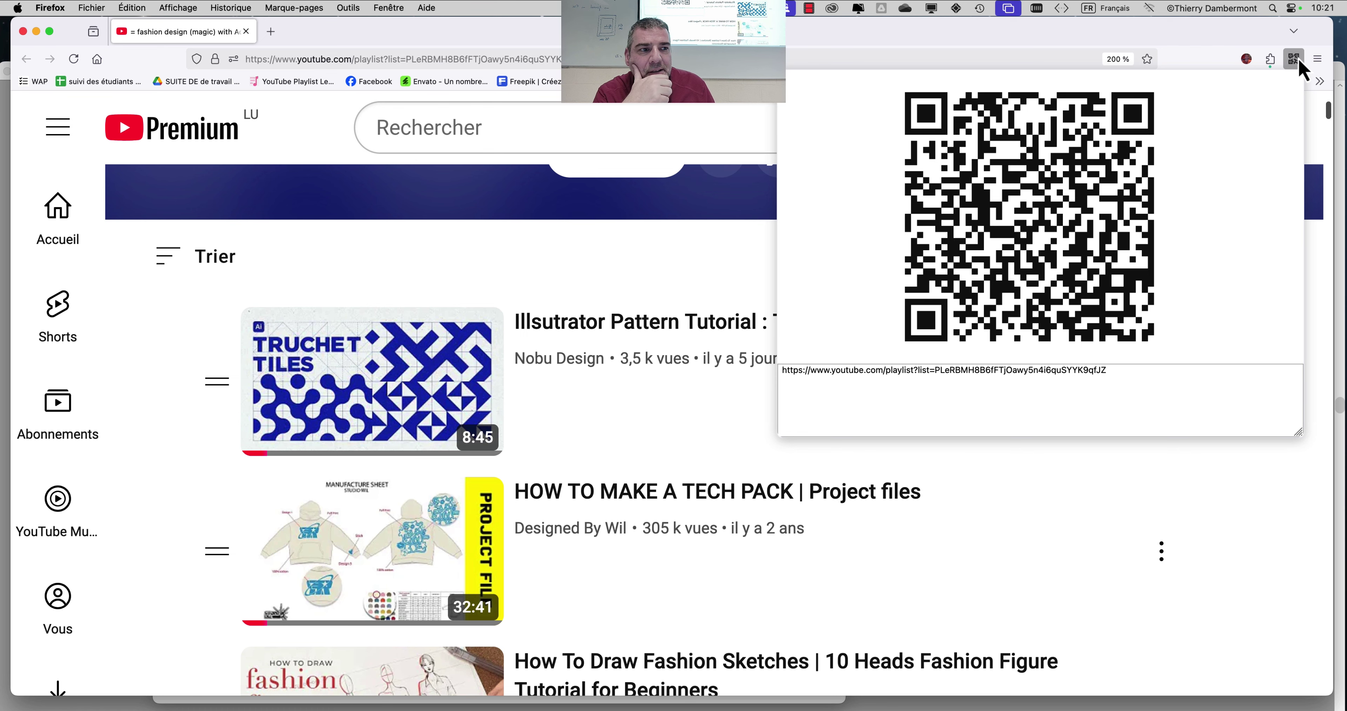
pyautogui.click(1294, 59)
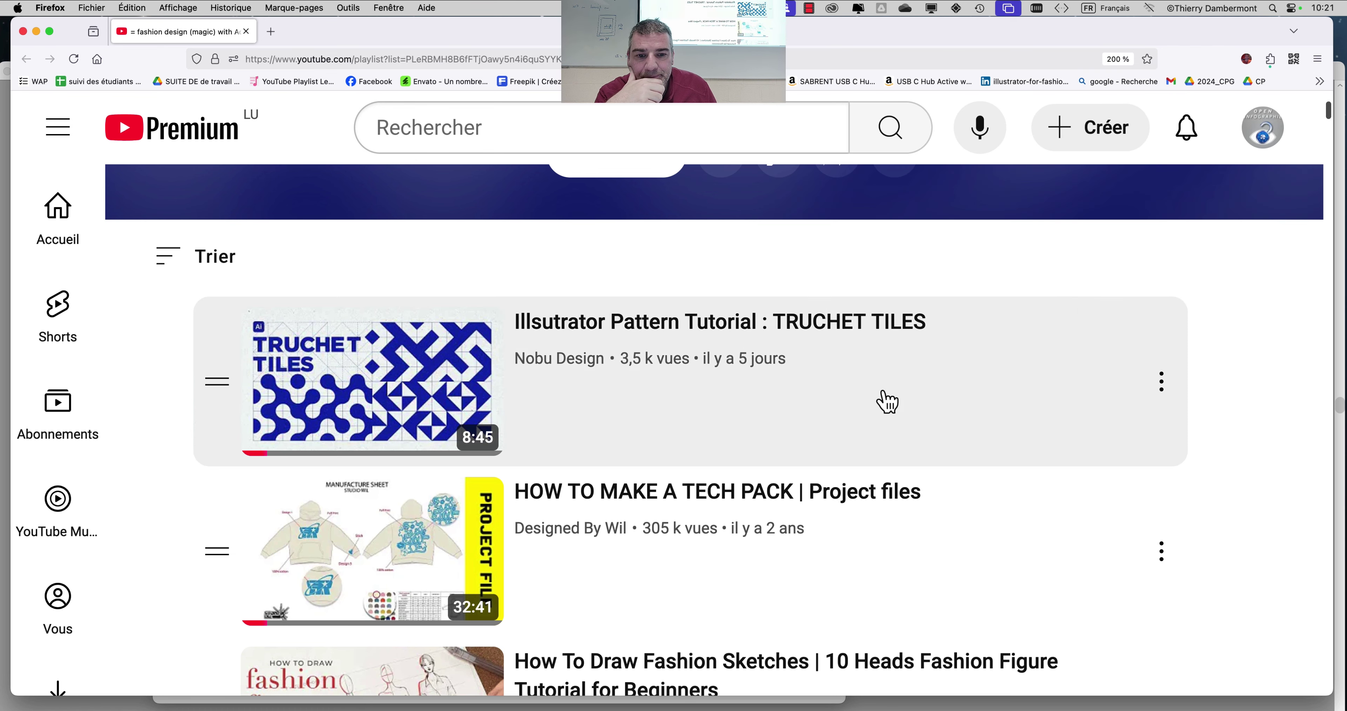
# Examine the first playlist entries, on Truchet tiles patterns and making a tech pack, including the manufacture sheet thumbnail
pyautogui.scroll(-2, 894, 402)
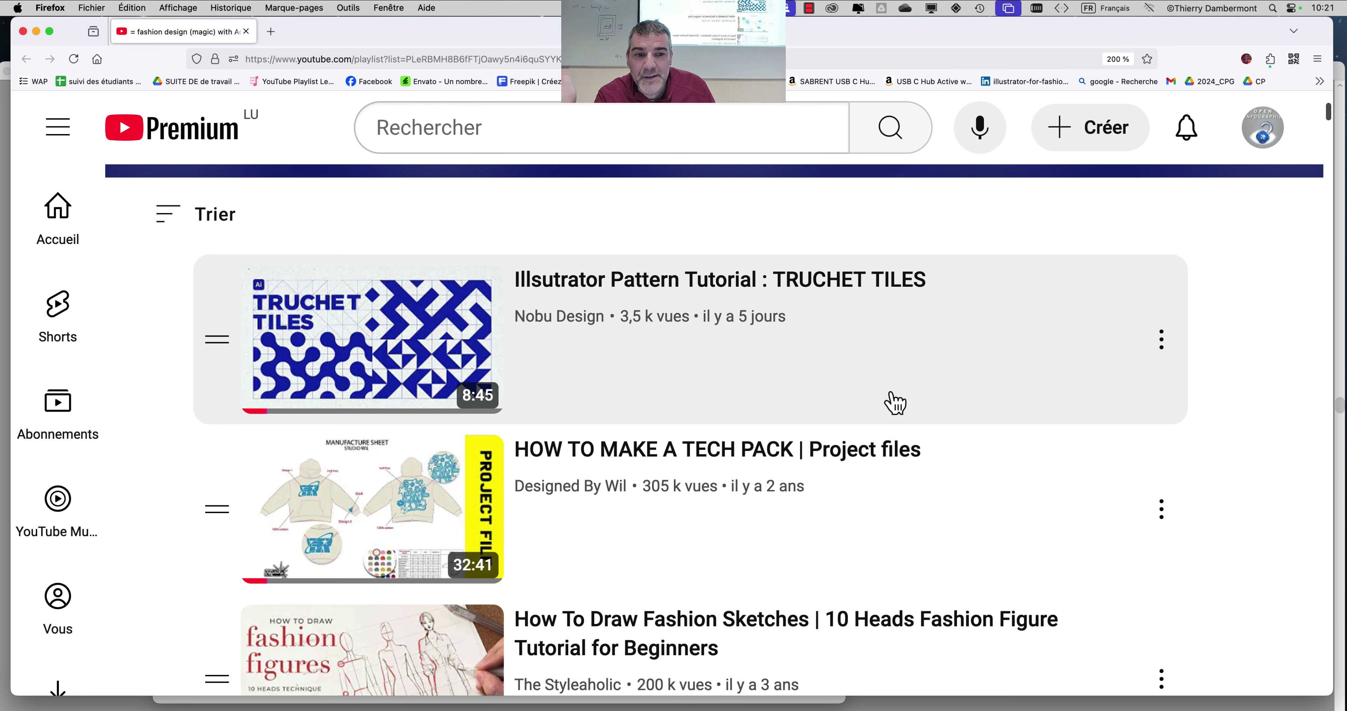
pyautogui.scroll(-4, 894, 403)
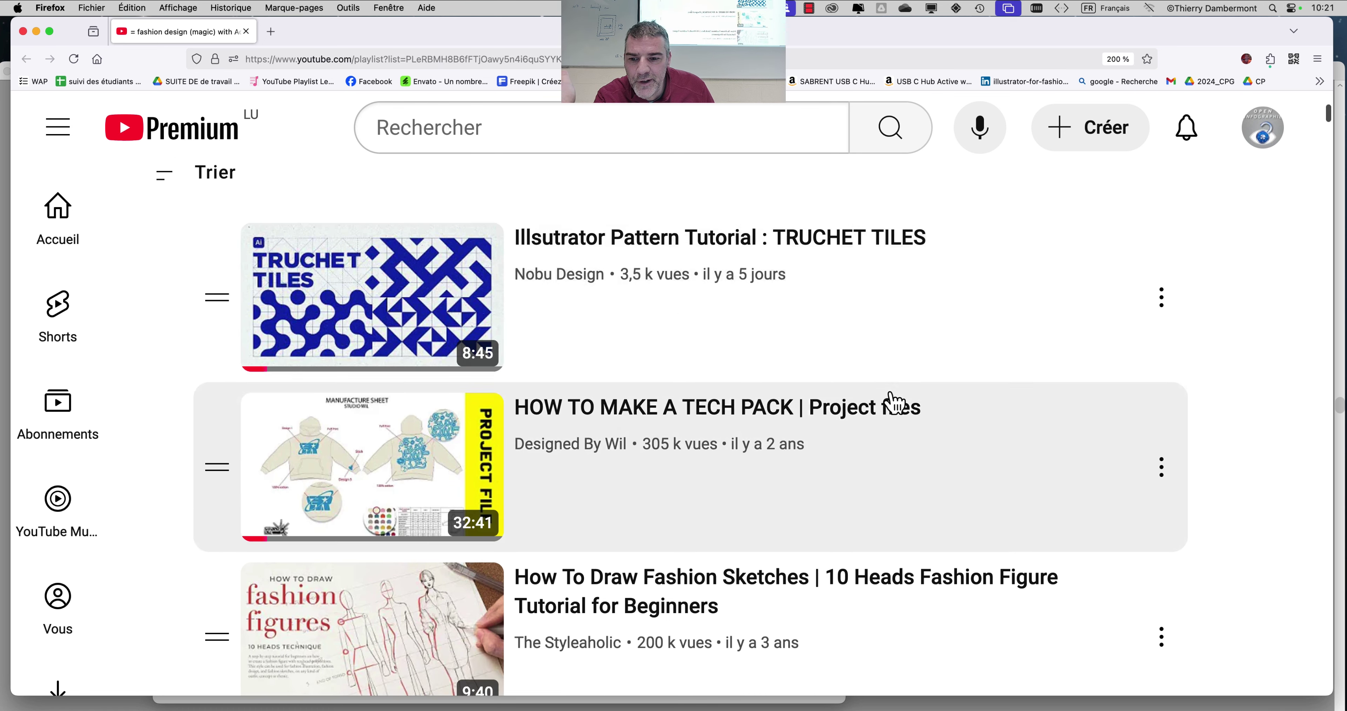
pyautogui.scroll(-1, 894, 402)
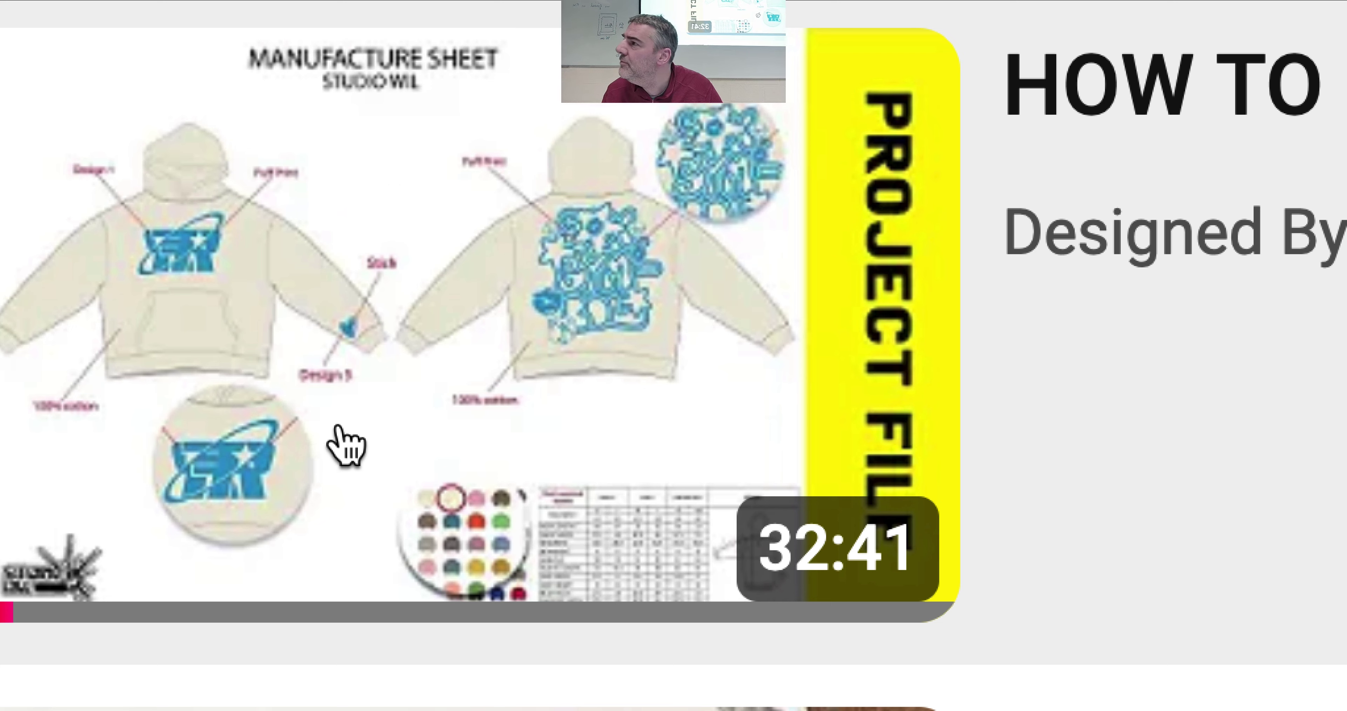
pyautogui.scroll(-5, 361, 450)
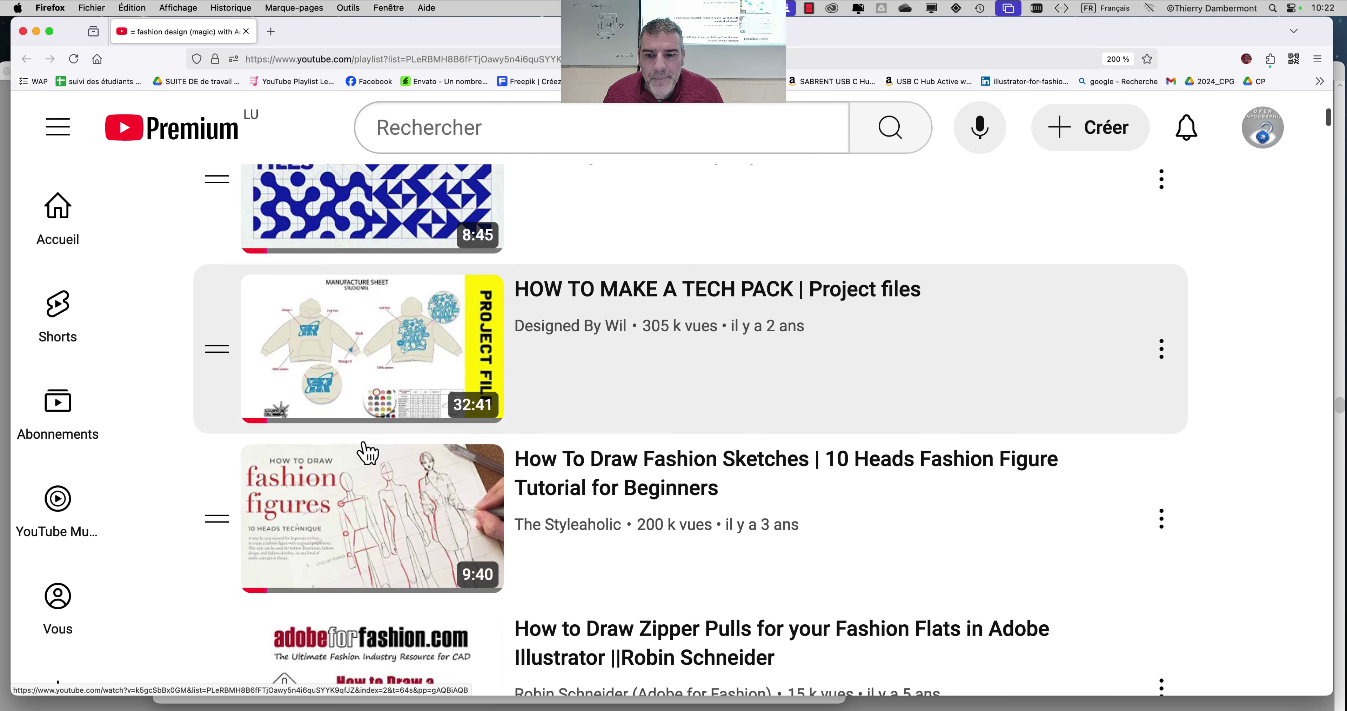
pyautogui.scroll(8, 655, 256)
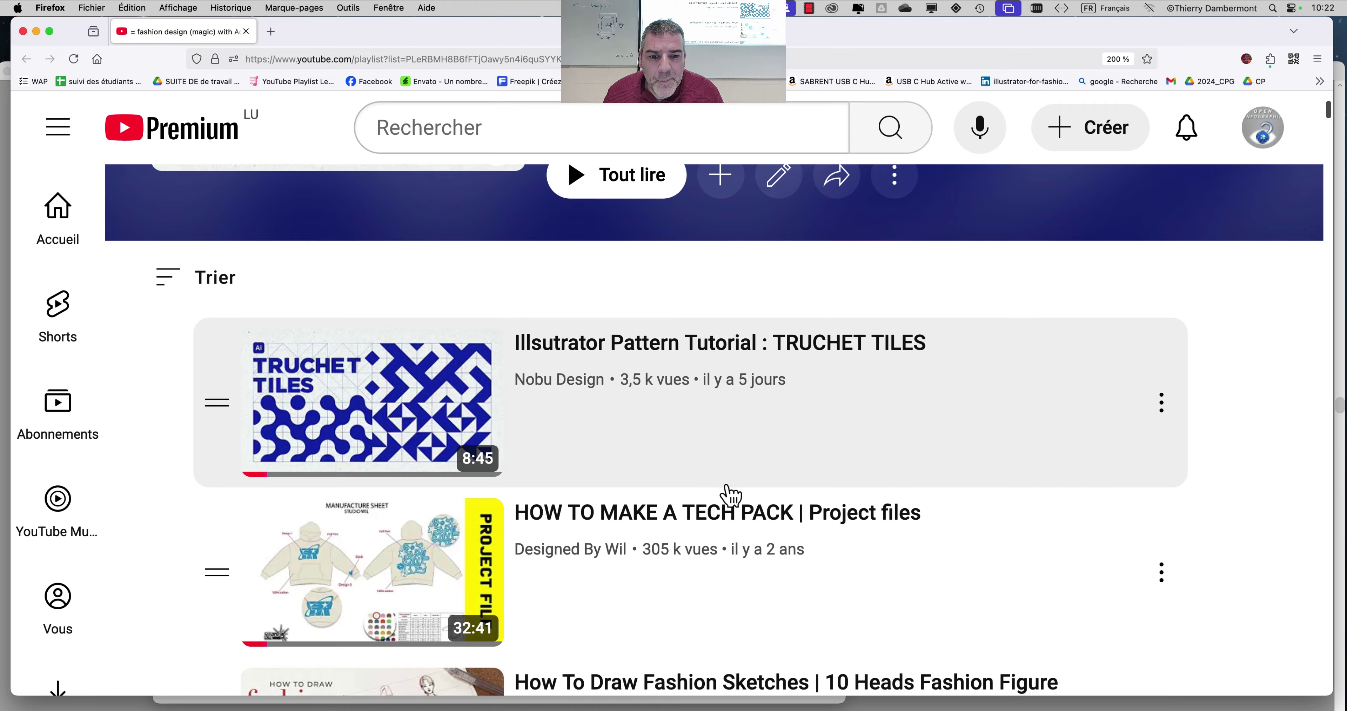
pyautogui.scroll(-3, 728, 497)
pyautogui.scroll(-2, 740, 492)
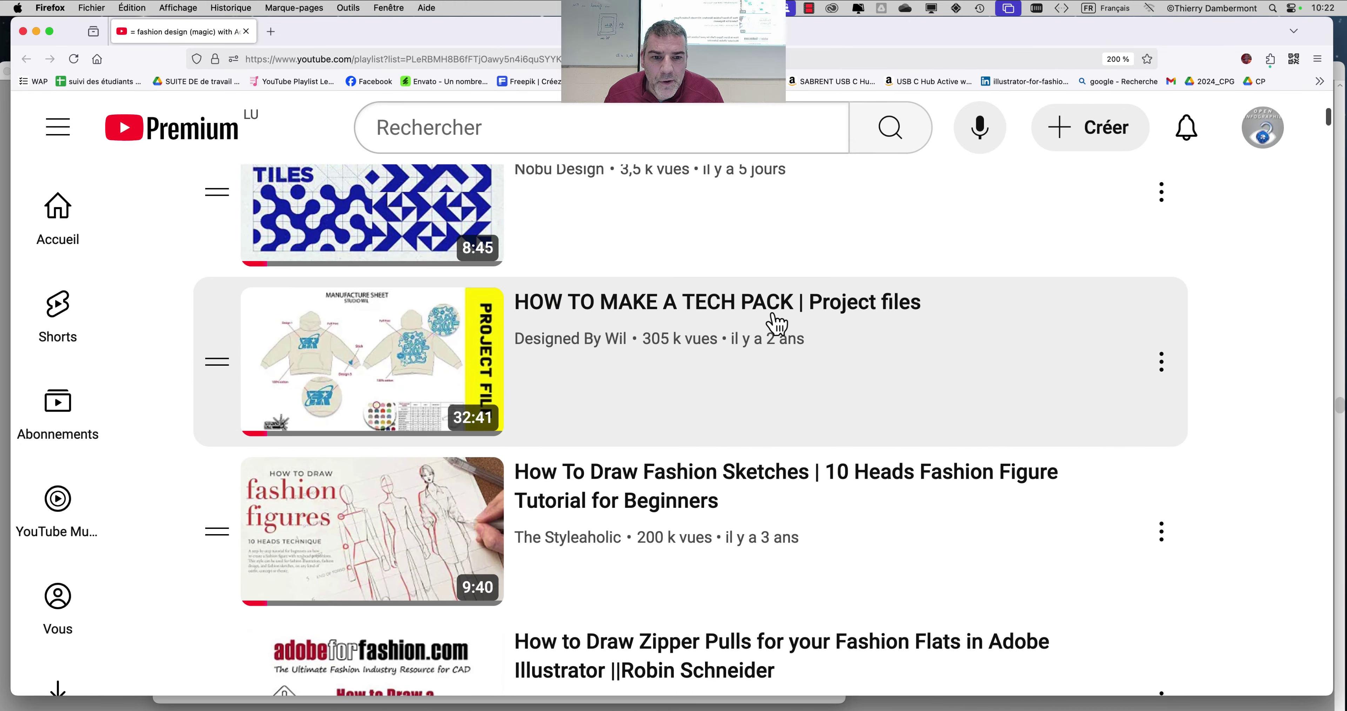
pyautogui.scroll(-2, 732, 386)
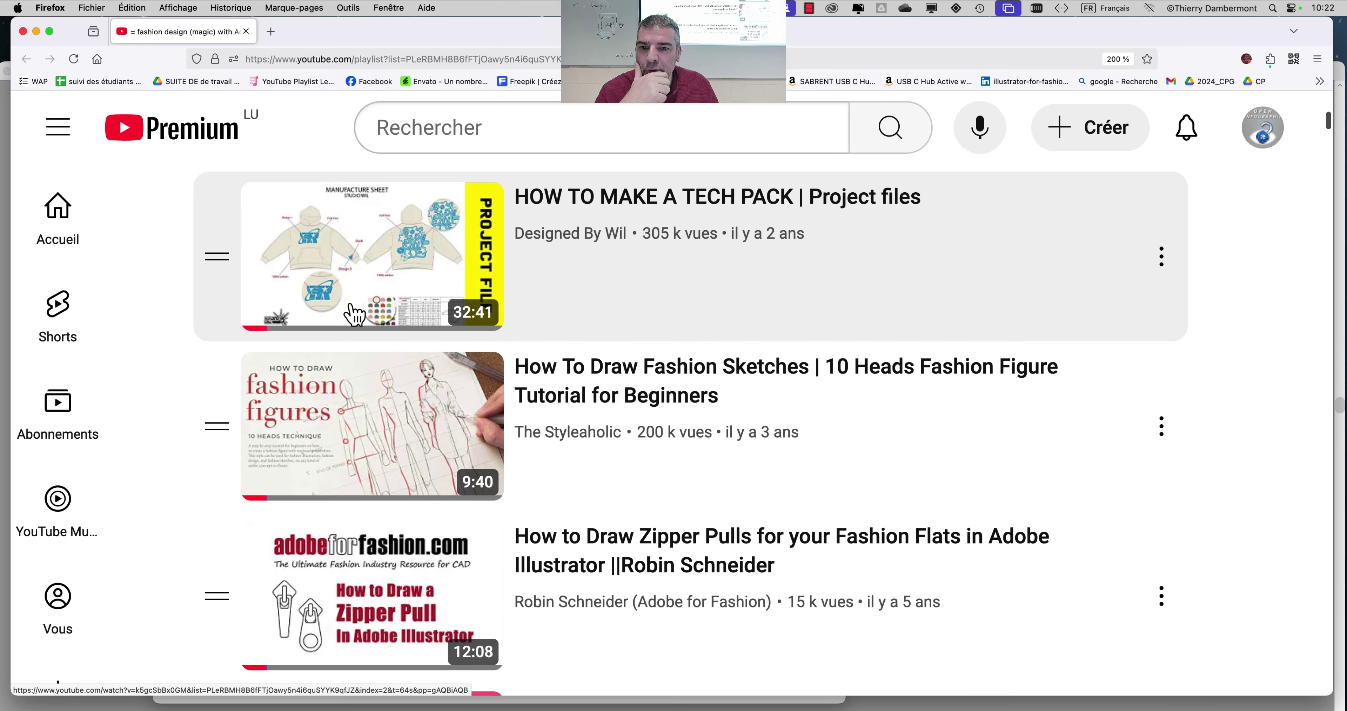
# Review the playlist videos on fashion sketches, zipper pulls, dress block sewing patterns and technical drawings of a basic skirt
pyautogui.scroll(-3, 568, 426)
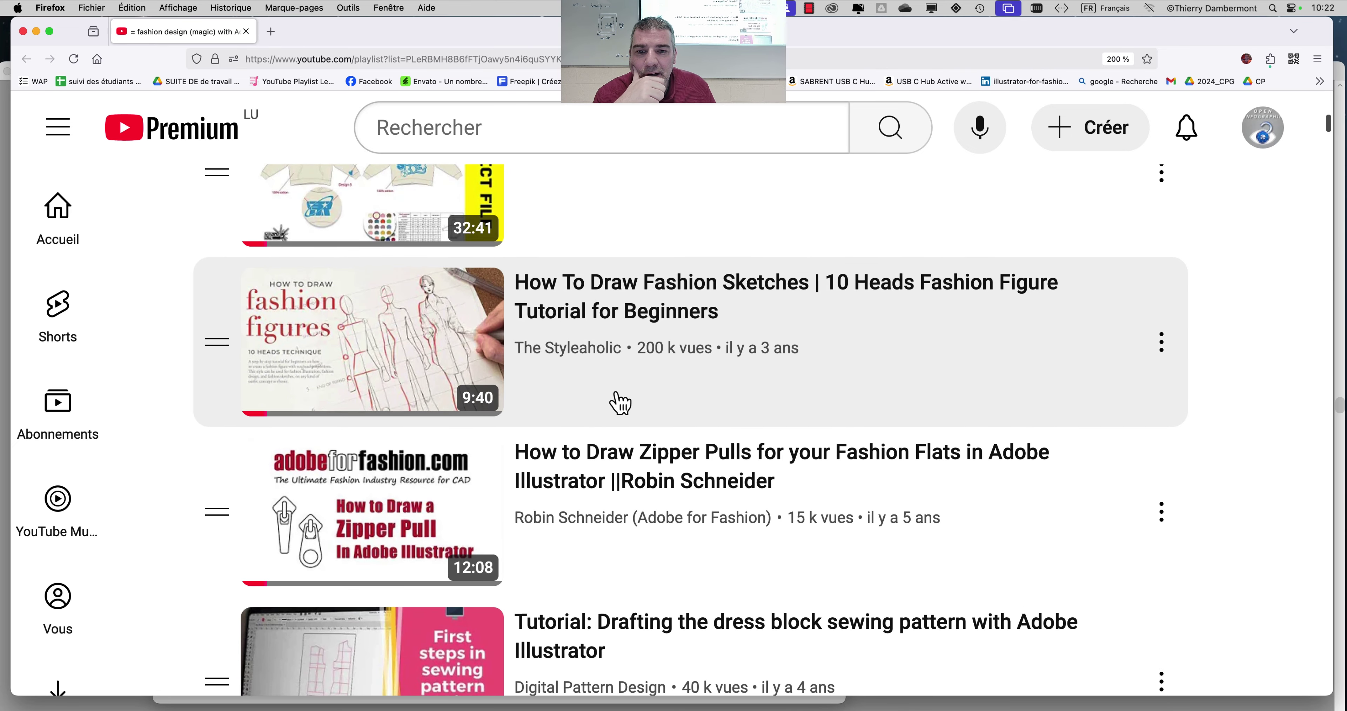
pyautogui.scroll(-1, 601, 384)
pyautogui.scroll(-1, 632, 339)
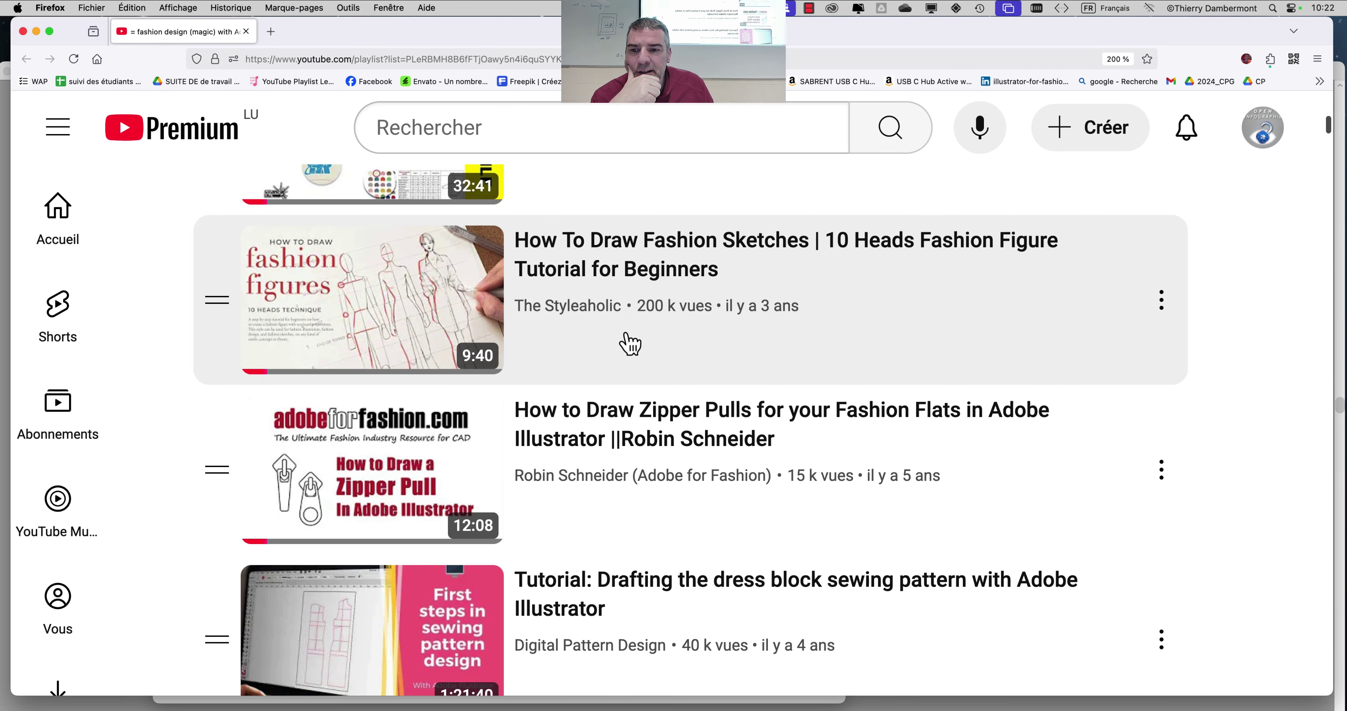
pyautogui.scroll(-1, 630, 344)
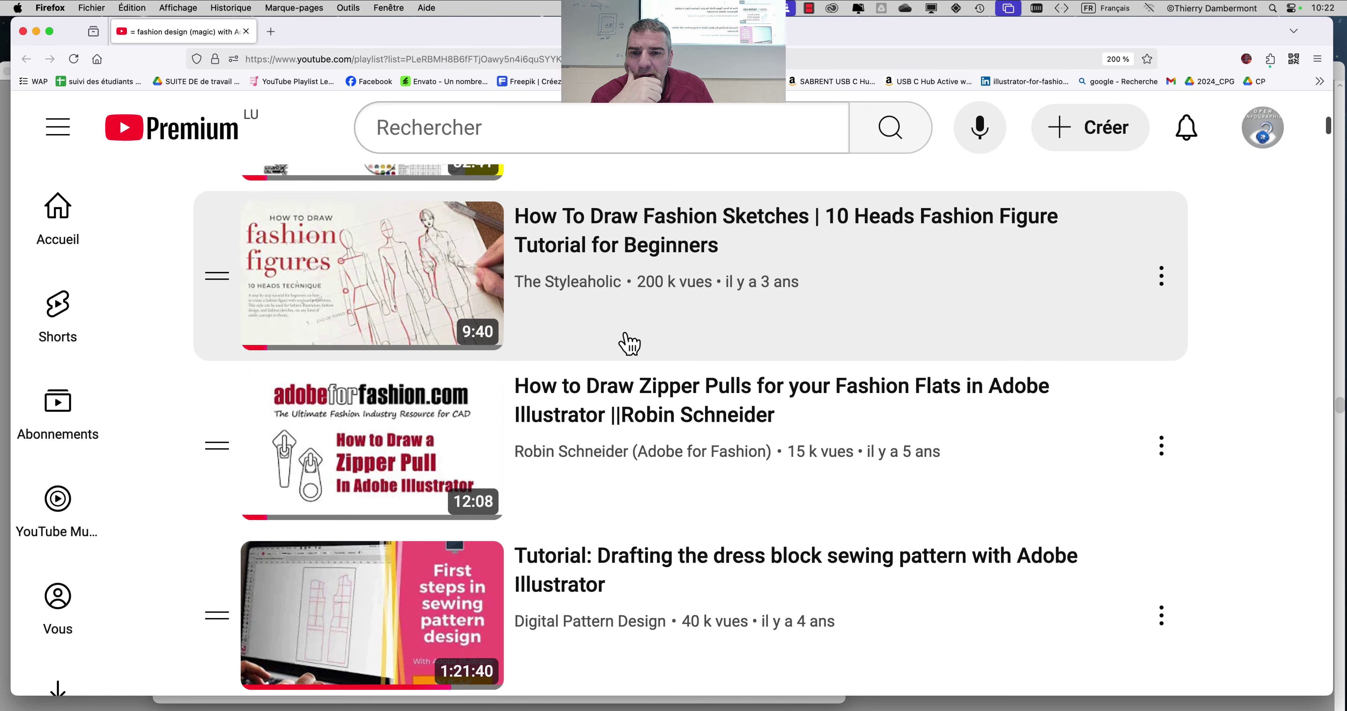
pyautogui.scroll(-5, 630, 344)
pyautogui.scroll(-2, 630, 344)
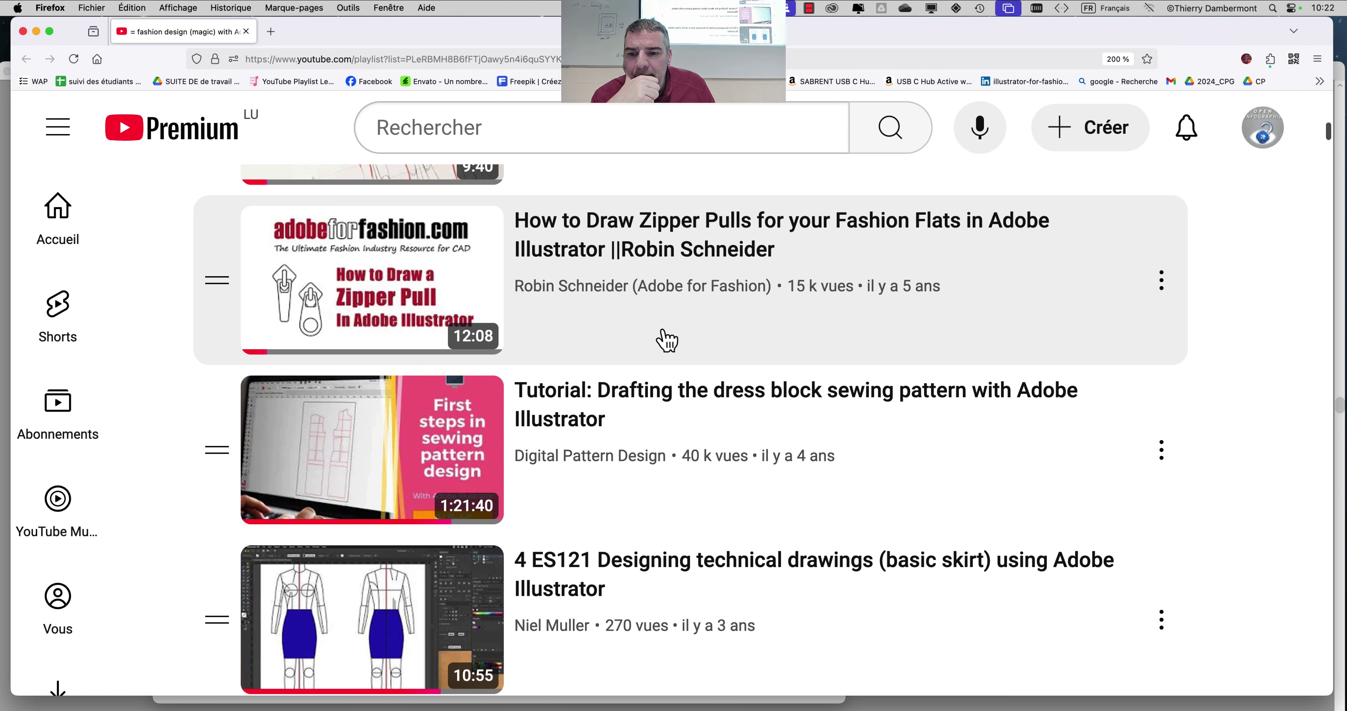
pyautogui.scroll(-5, 667, 341)
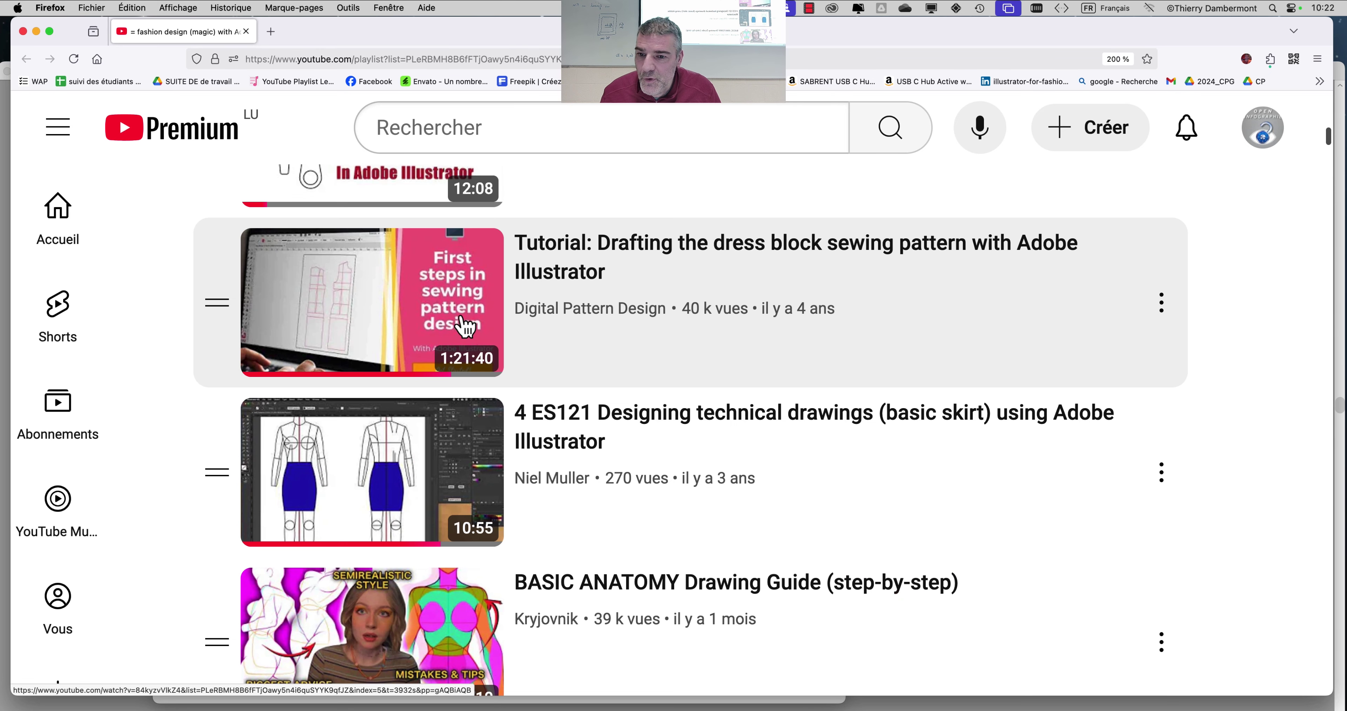
pyautogui.scroll(-5, 594, 370)
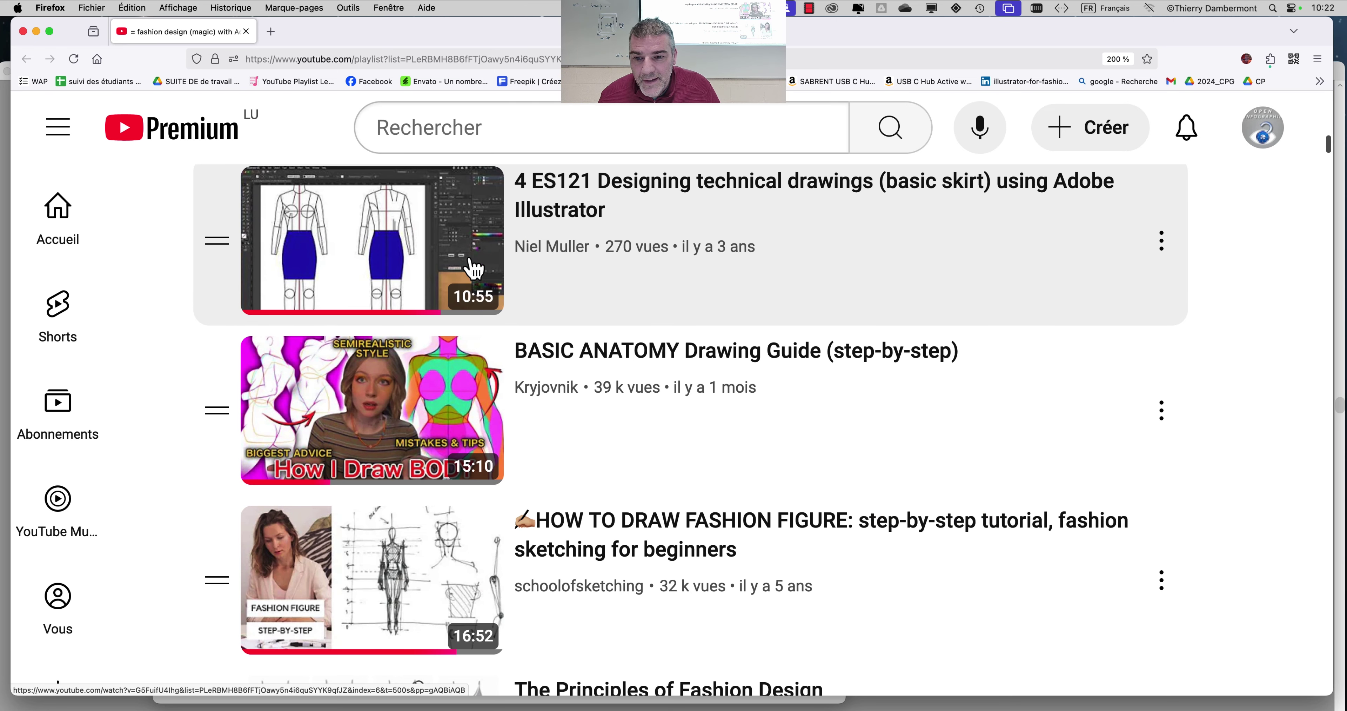
# Look through the playlist videos from basic anatomy and fashion figure drawing to adding patterns to clothing and flat sketches
pyautogui.scroll(-3, 894, 387)
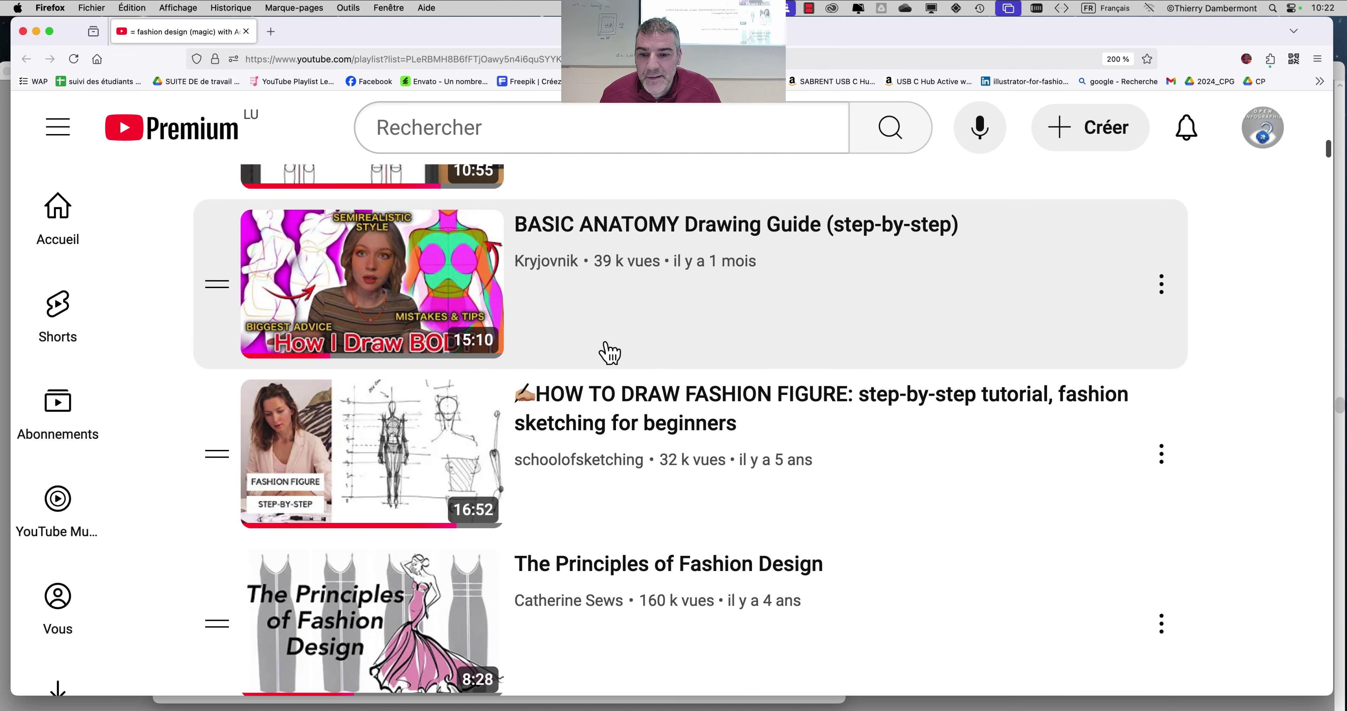
pyautogui.scroll(-9, 610, 353)
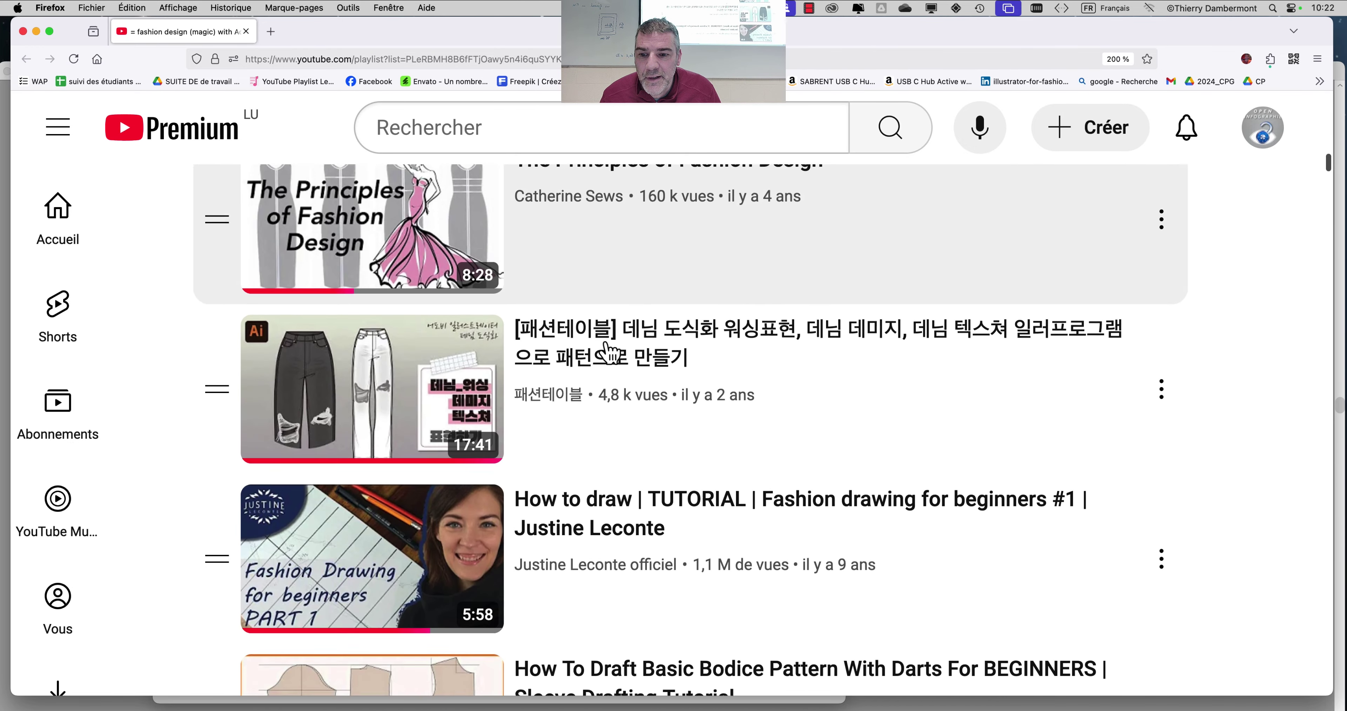
pyautogui.scroll(-6, 609, 354)
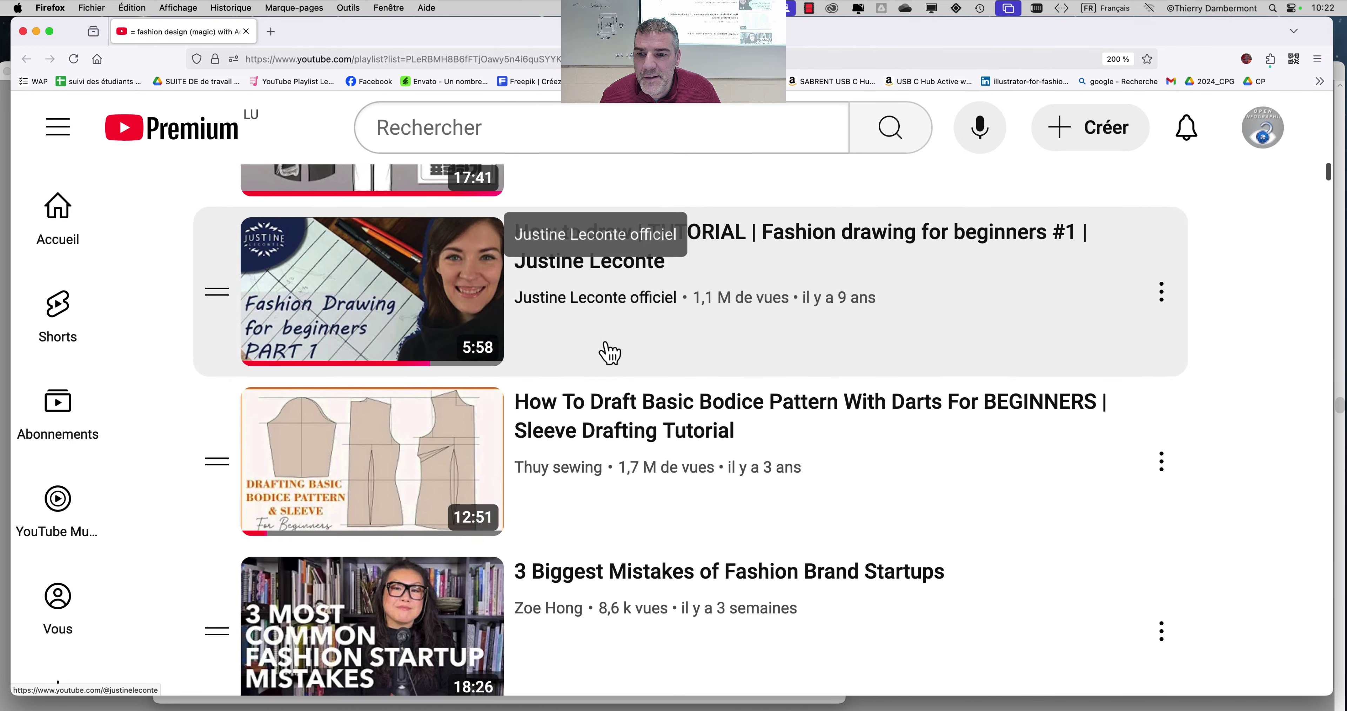
pyautogui.scroll(-5, 609, 354)
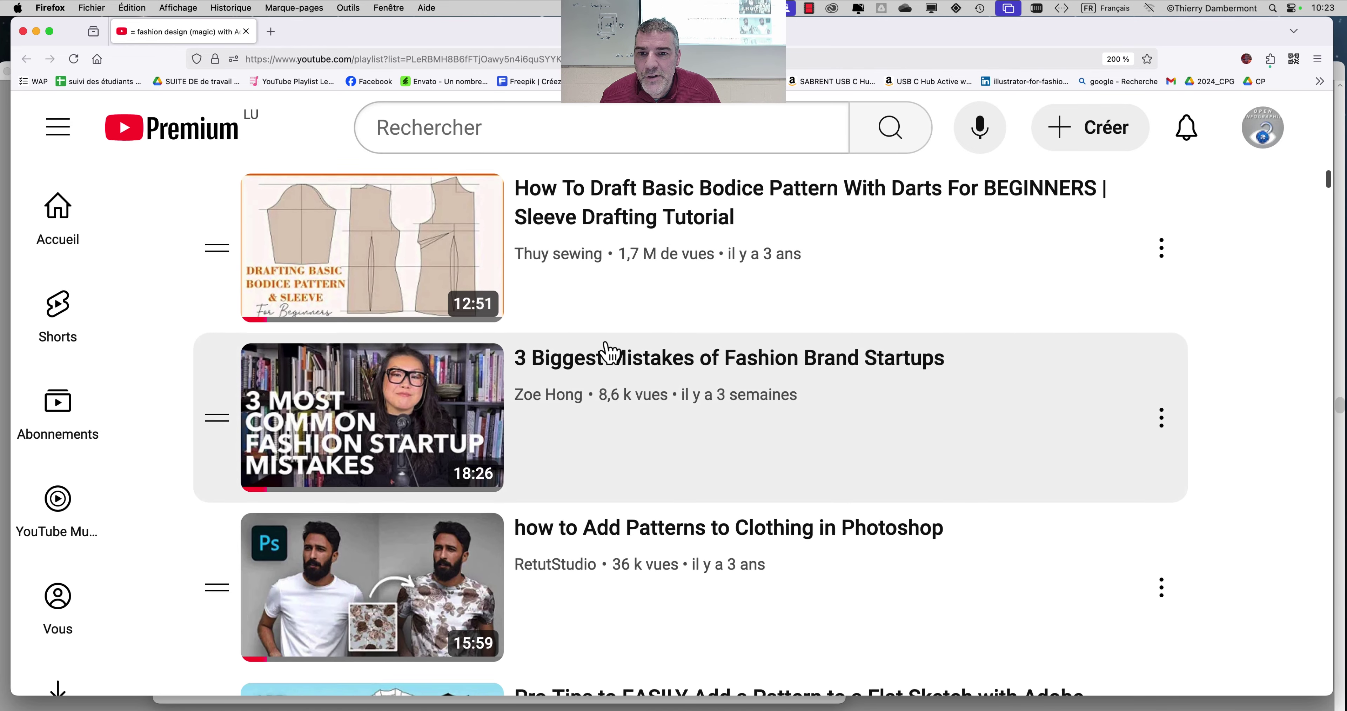
pyautogui.scroll(1, 610, 354)
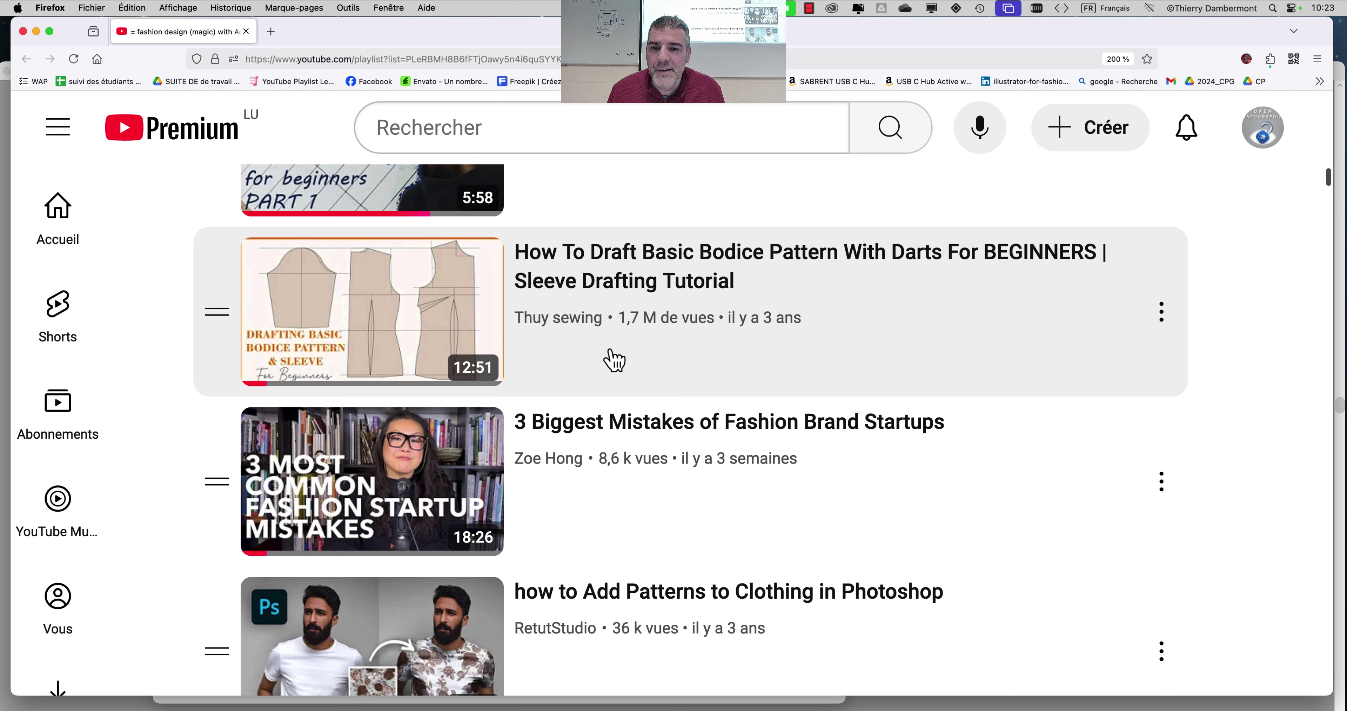
pyautogui.scroll(-5, 614, 360)
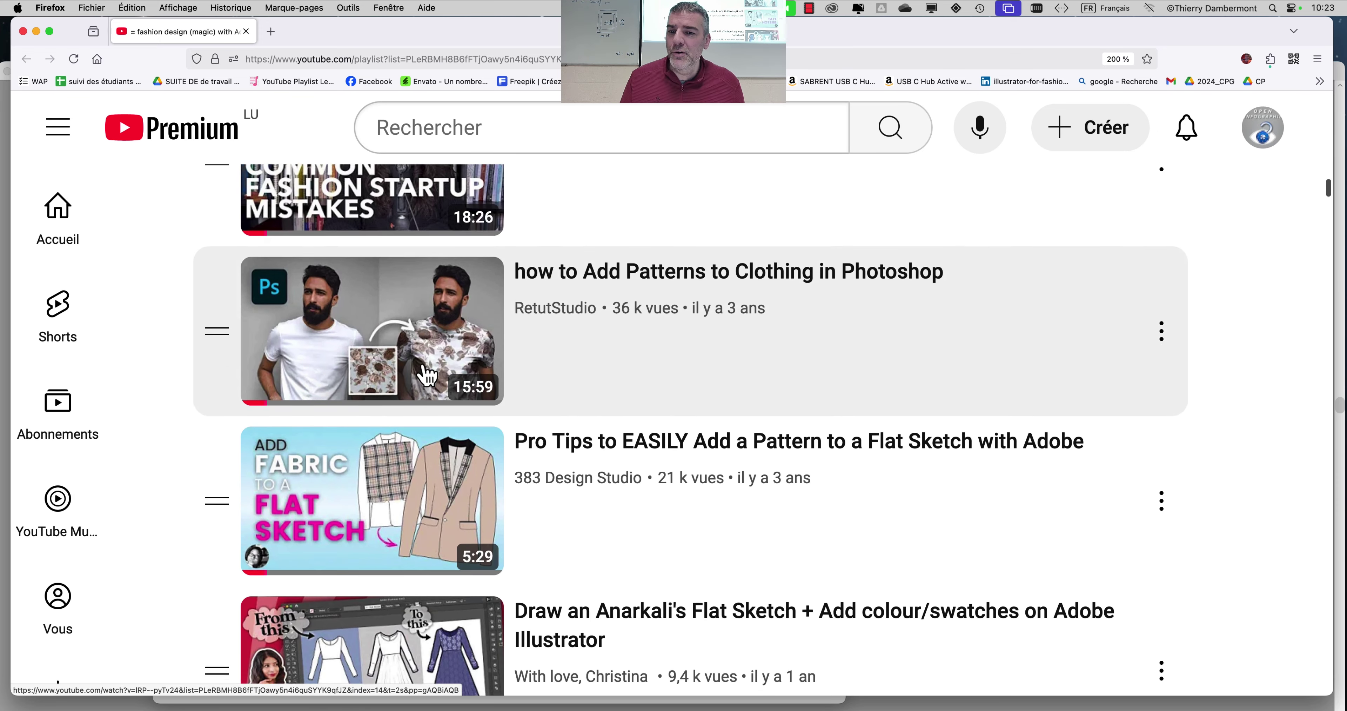
pyautogui.scroll(-1, 431, 366)
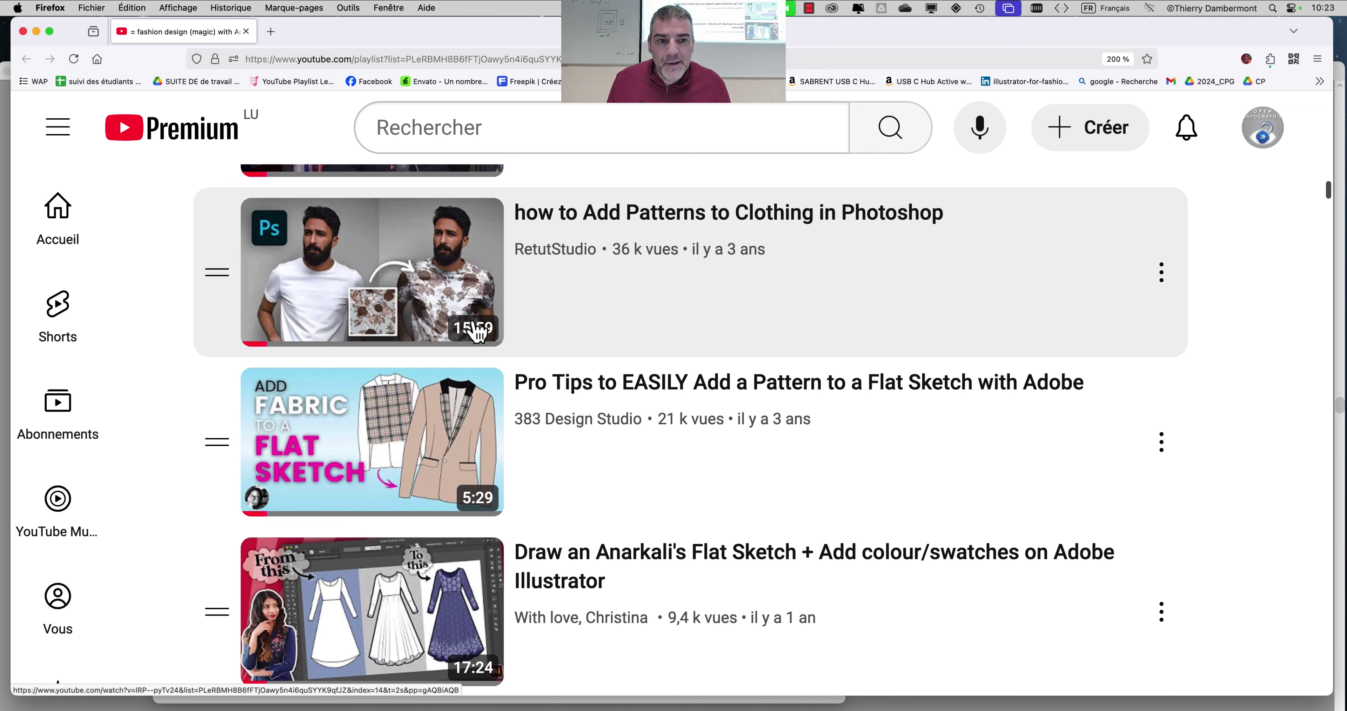
pyautogui.scroll(-3, 476, 332)
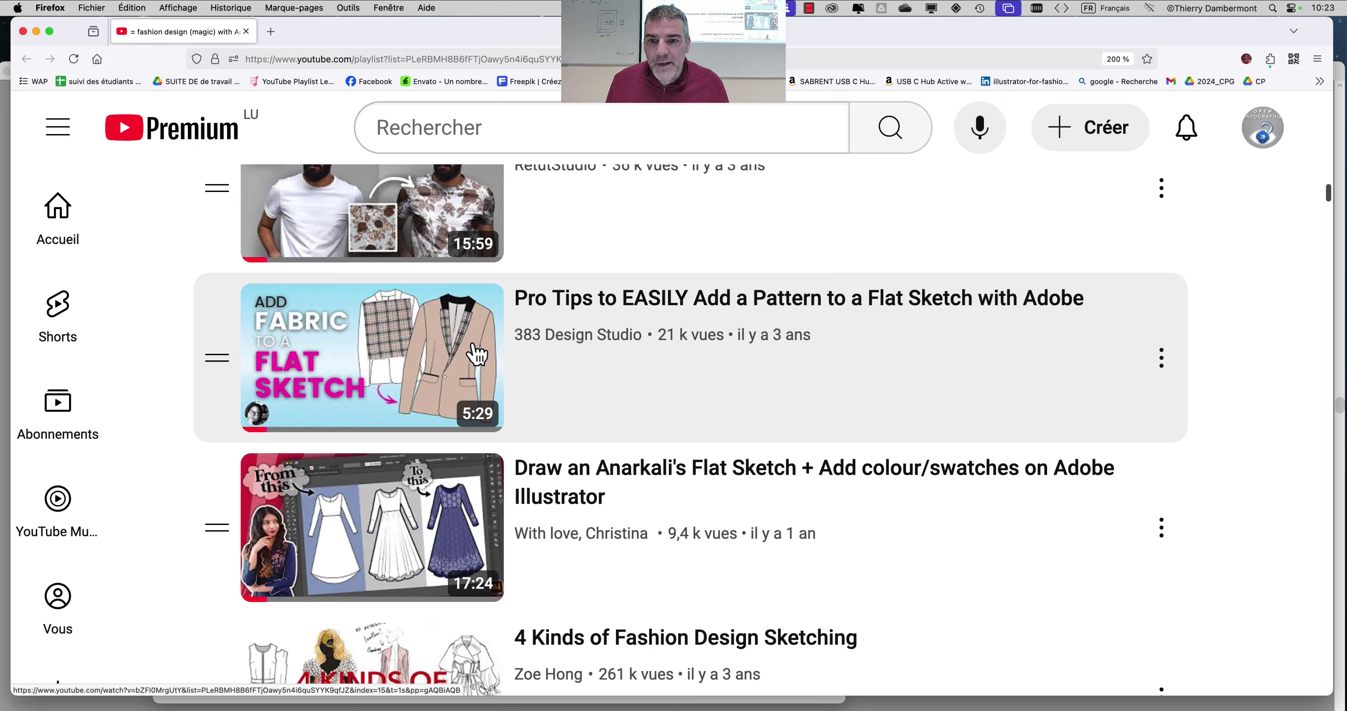
pyautogui.scroll(5, 492, 398)
pyautogui.scroll(-4, 503, 433)
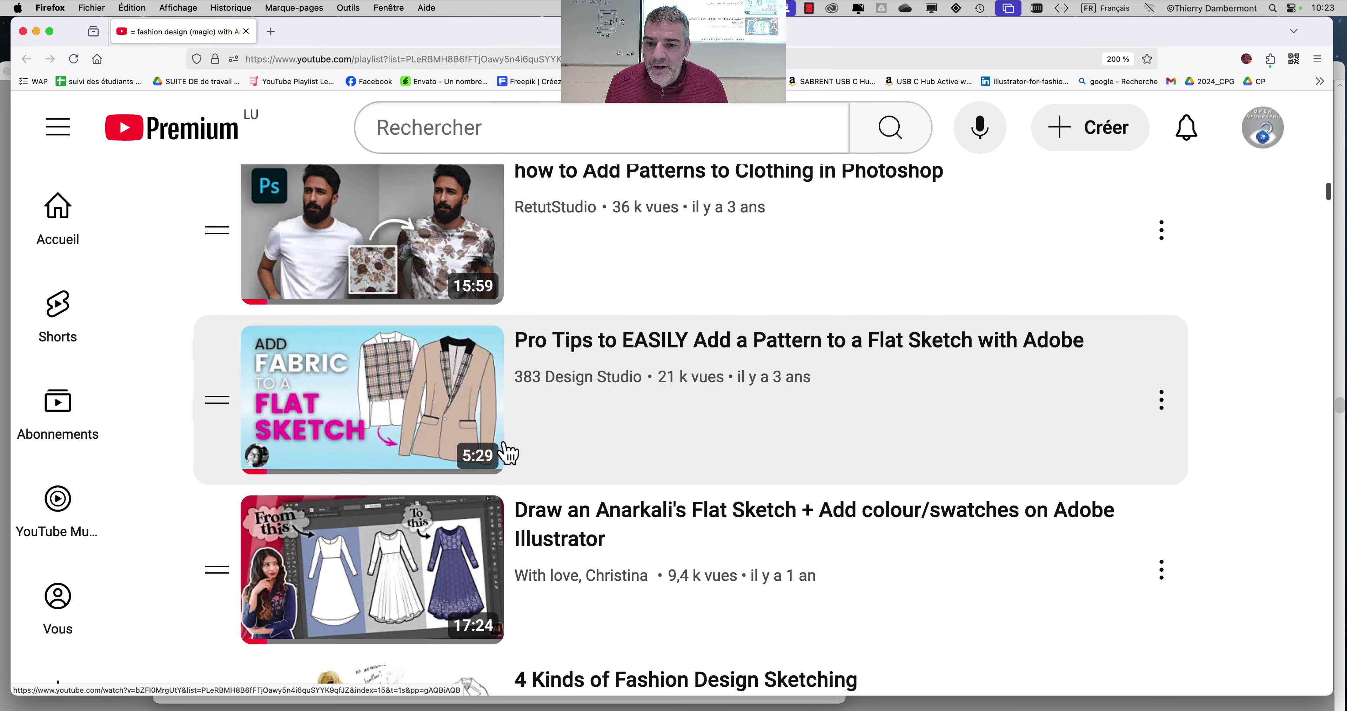
# Browse the playlist videos from bodice block drafting and Photoshop fabric effects to Adobe Illustrator for Fashion and French styling
pyautogui.scroll(-10, 507, 453)
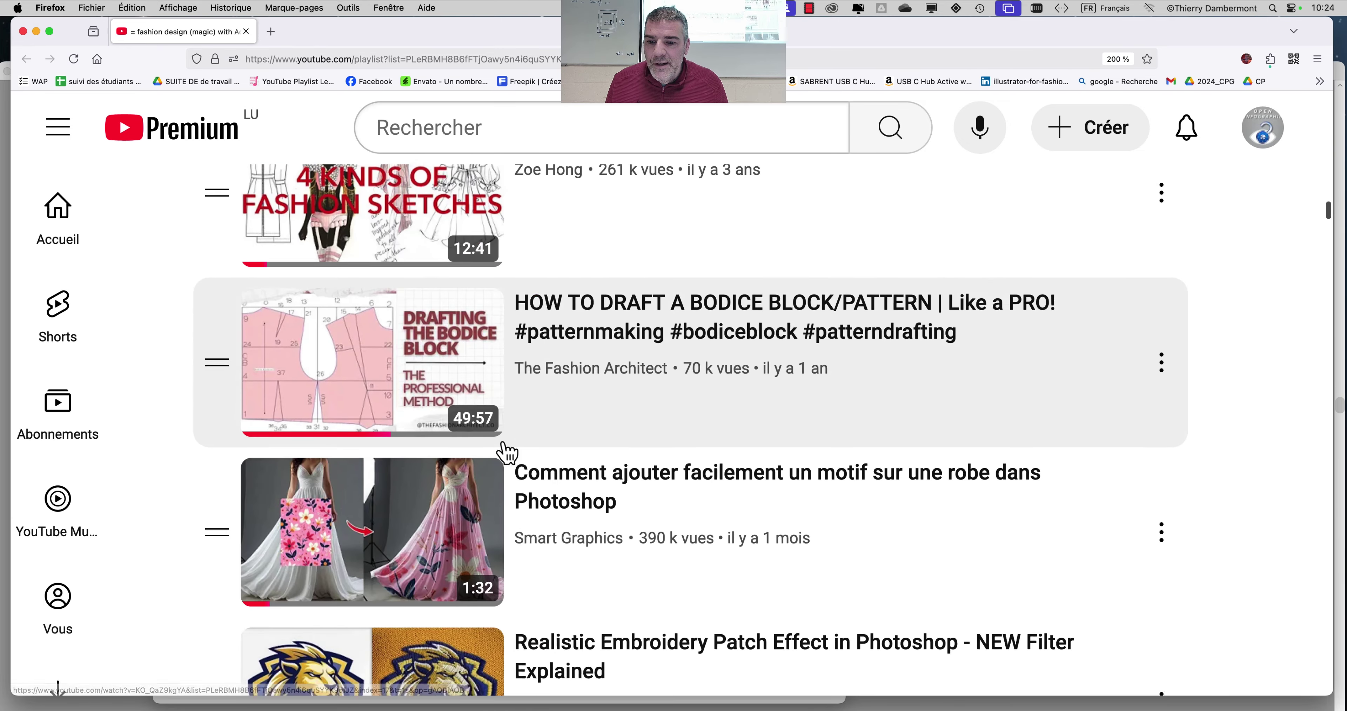
pyautogui.scroll(-4, 507, 452)
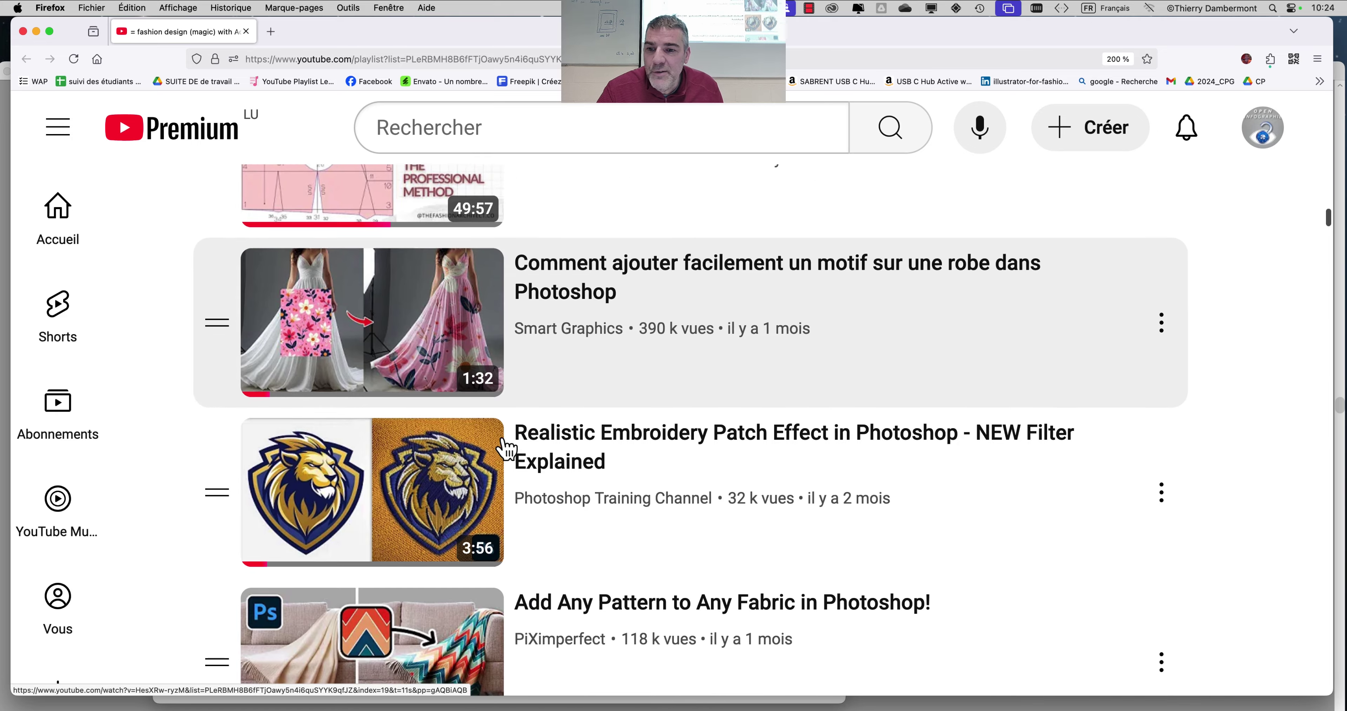
pyautogui.scroll(-2, 472, 403)
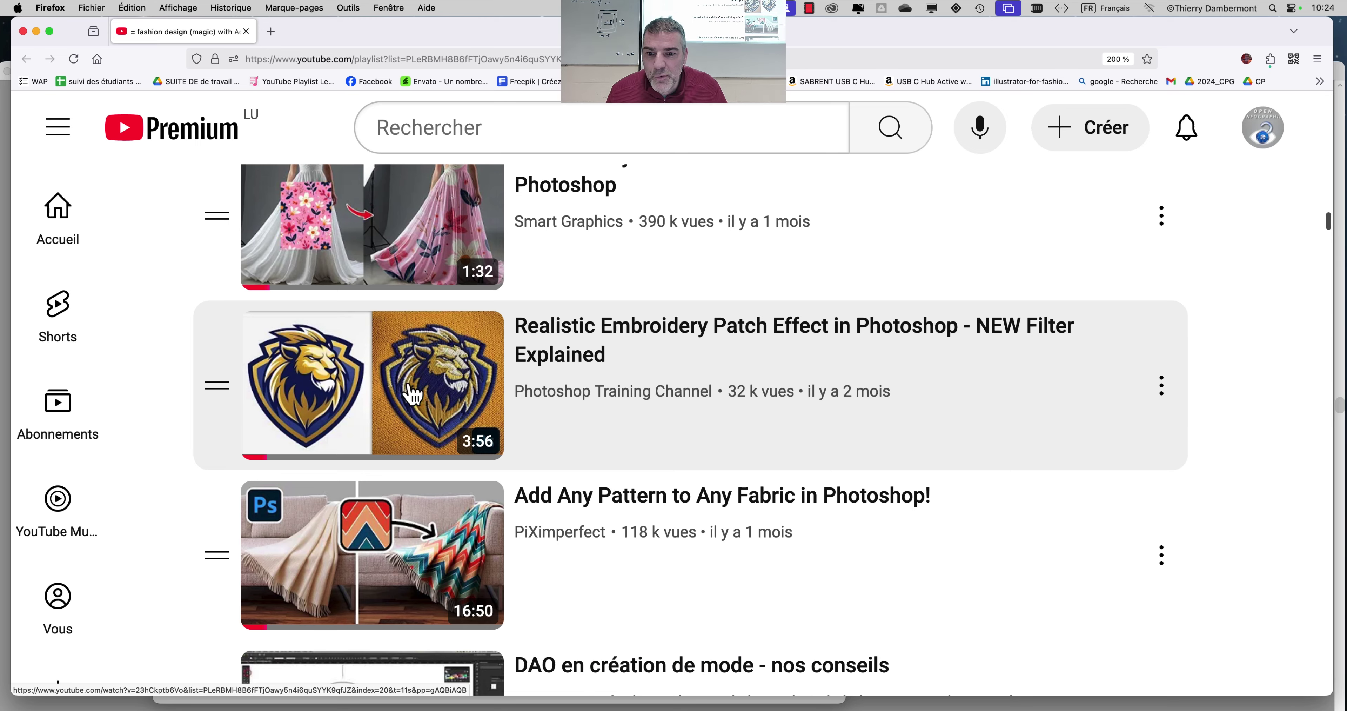
pyautogui.scroll(-3, 511, 392)
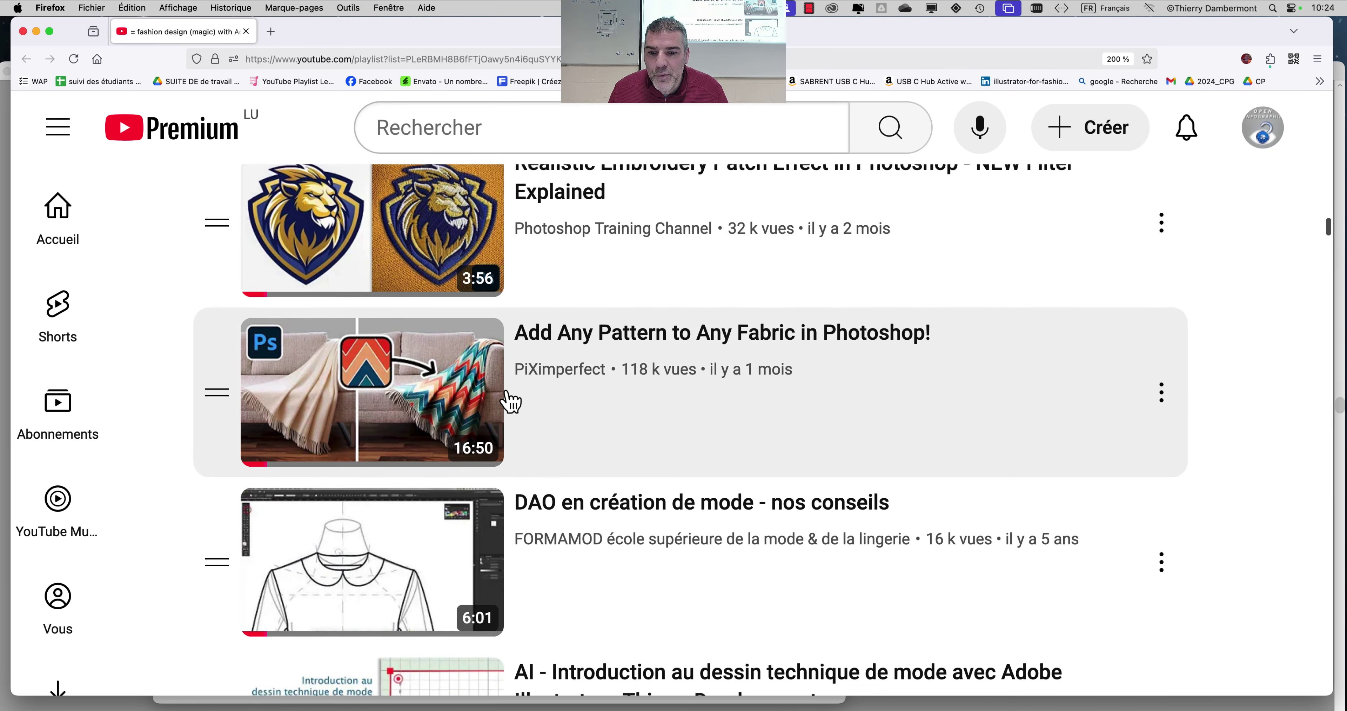
pyautogui.scroll(-6, 511, 402)
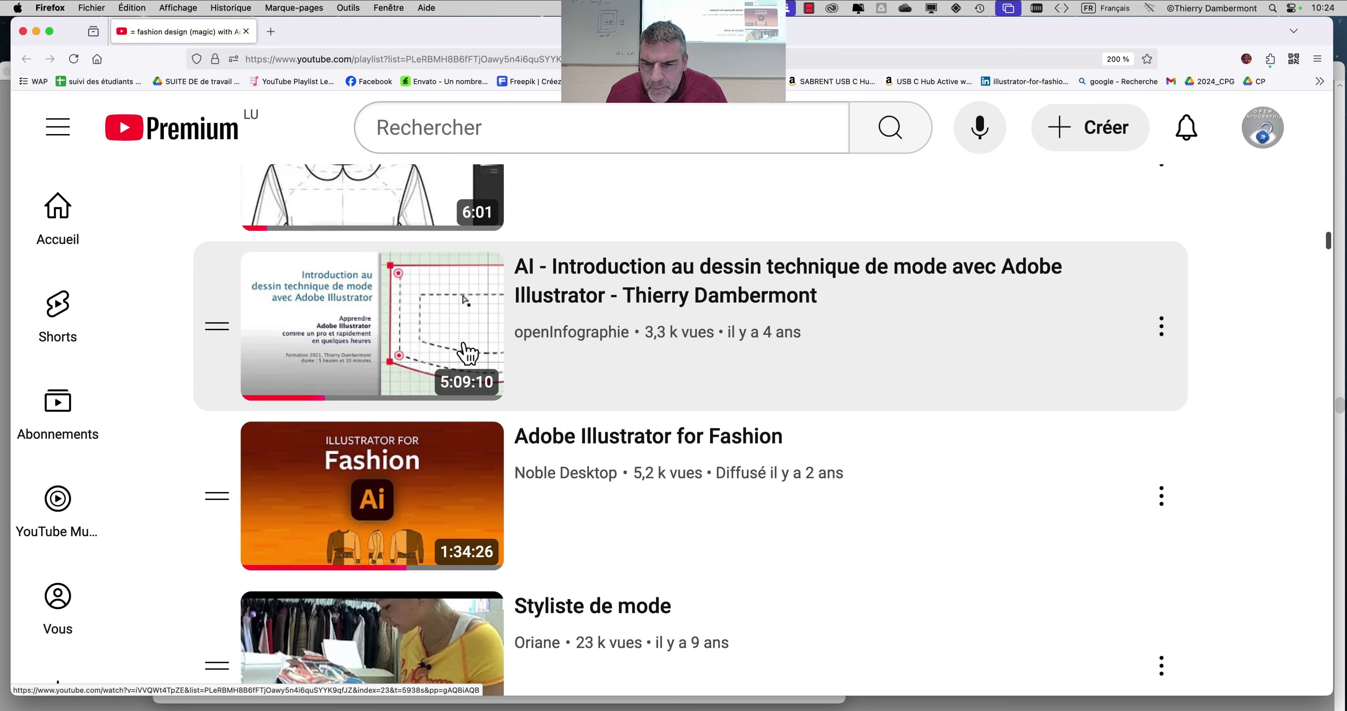
pyautogui.scroll(-3, 468, 354)
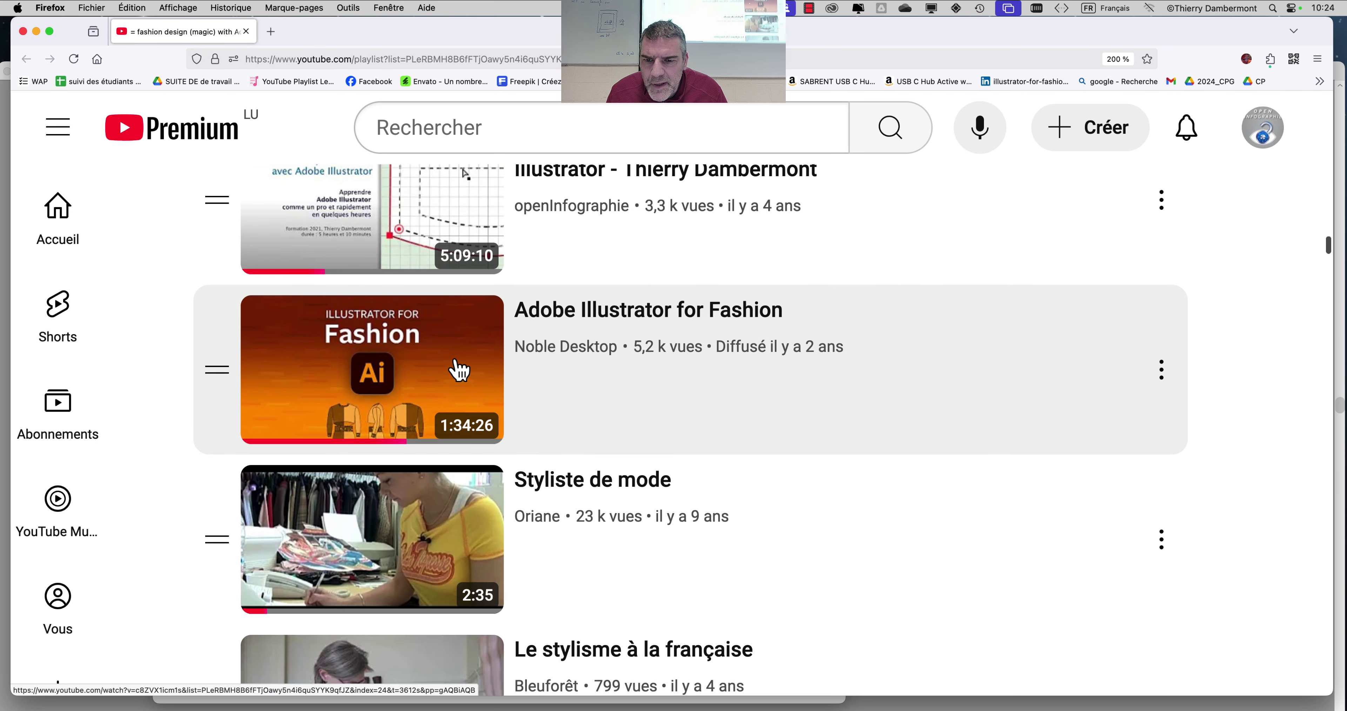
pyautogui.scroll(-3, 461, 370)
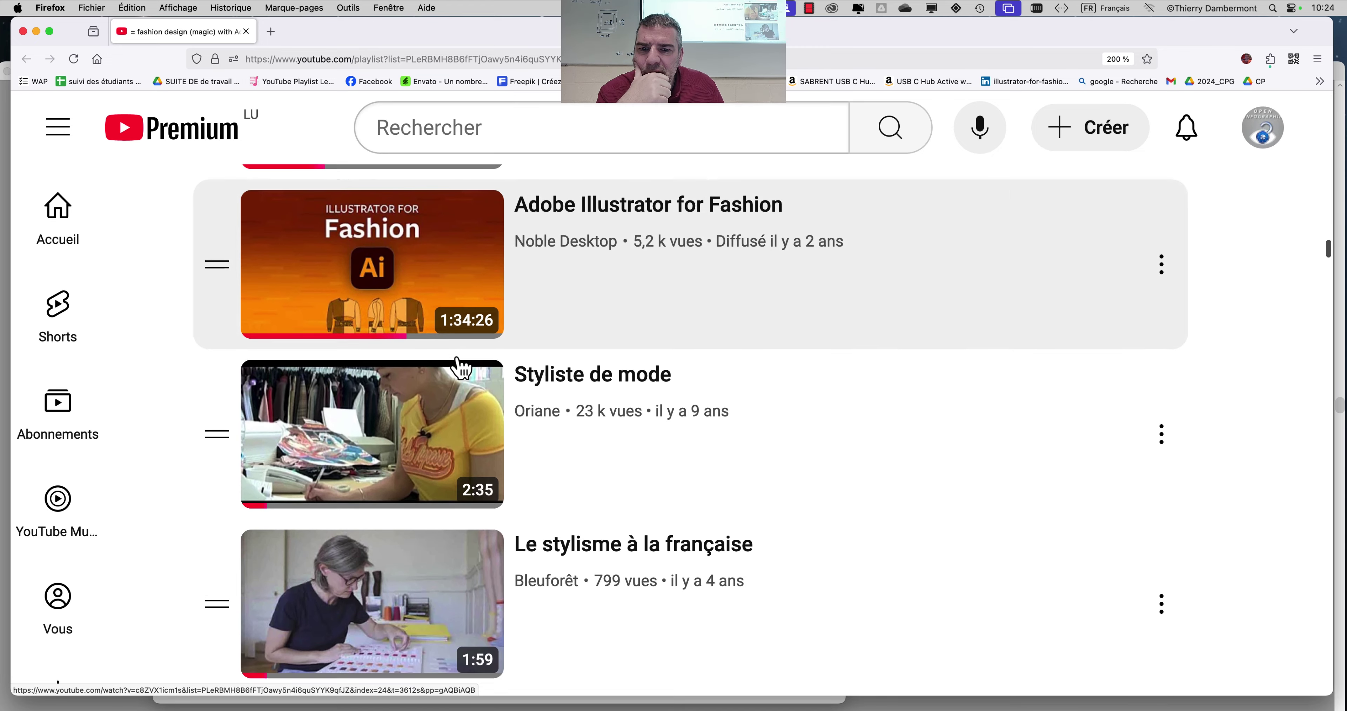
pyautogui.scroll(-4, 460, 369)
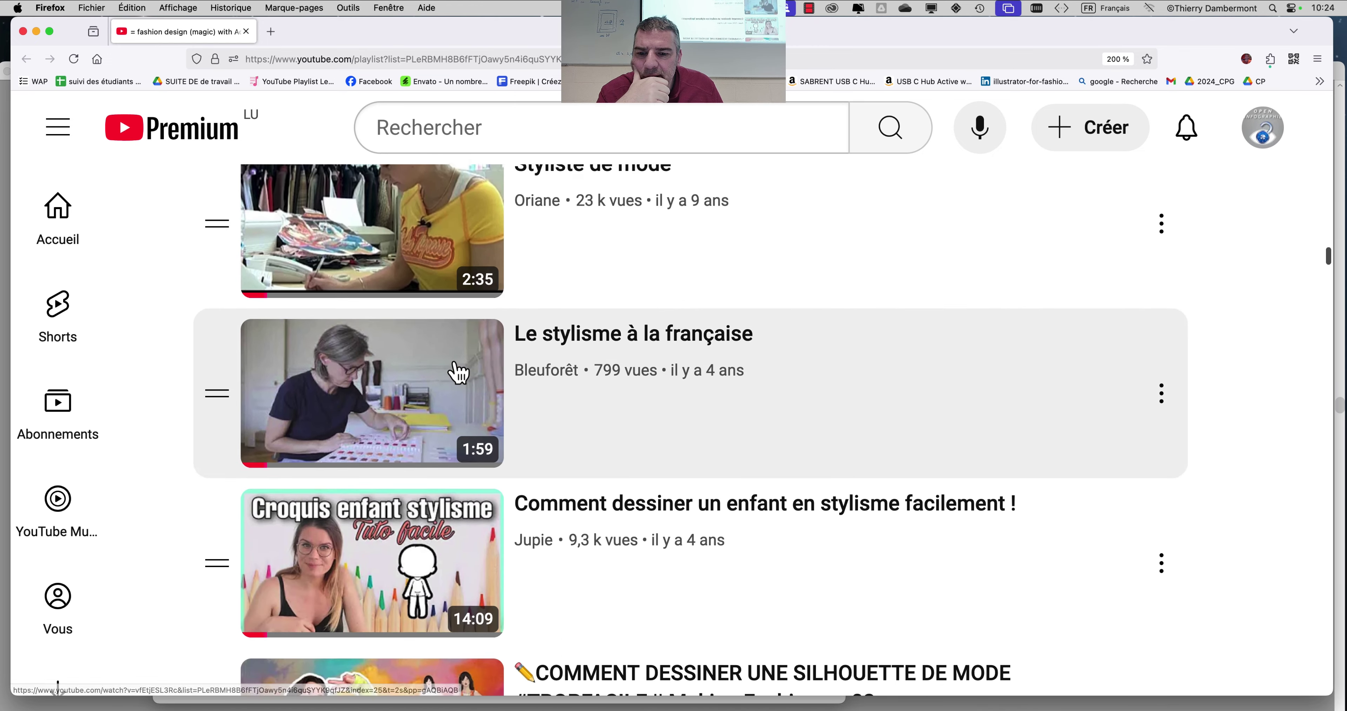
# Browse the playlist videos from French fashion drawing and technical drawing lessons to the Adobe France masterclass and Ose Patterns modifications
pyautogui.scroll(3, 459, 372)
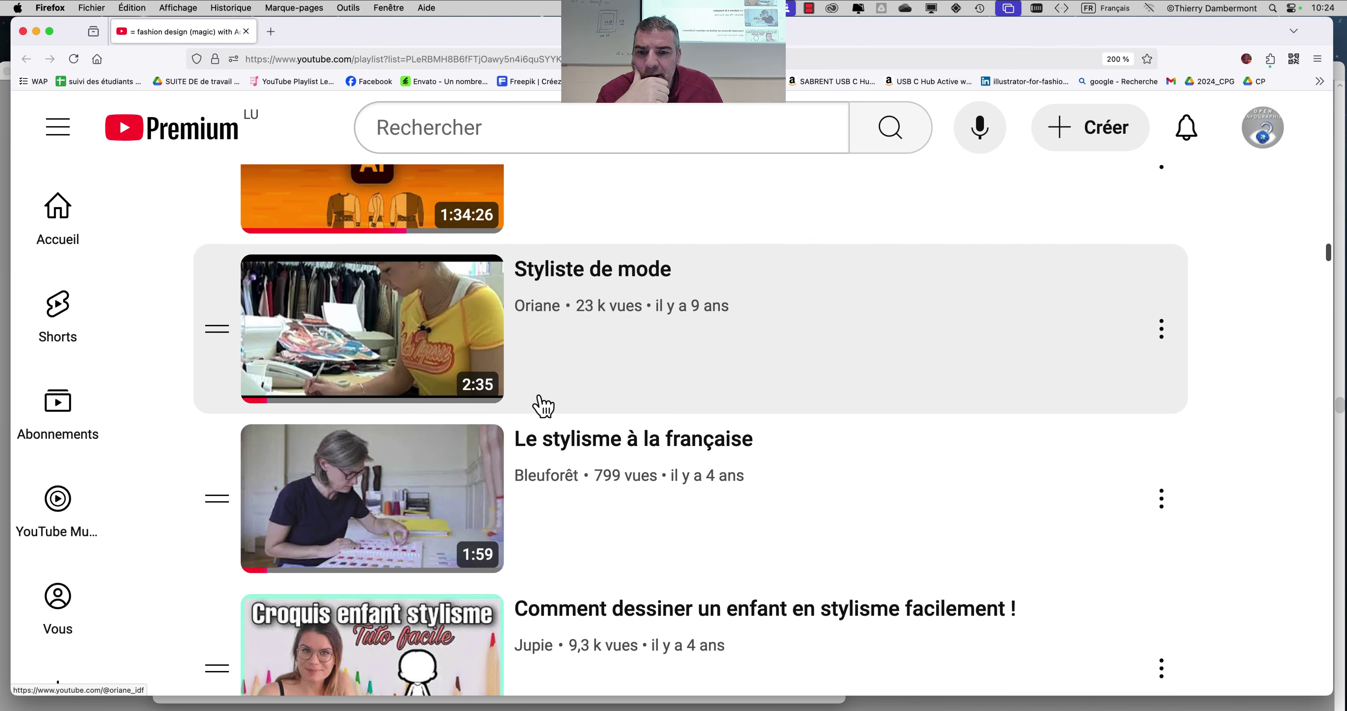
pyautogui.scroll(-9, 545, 403)
pyautogui.scroll(-8, 545, 410)
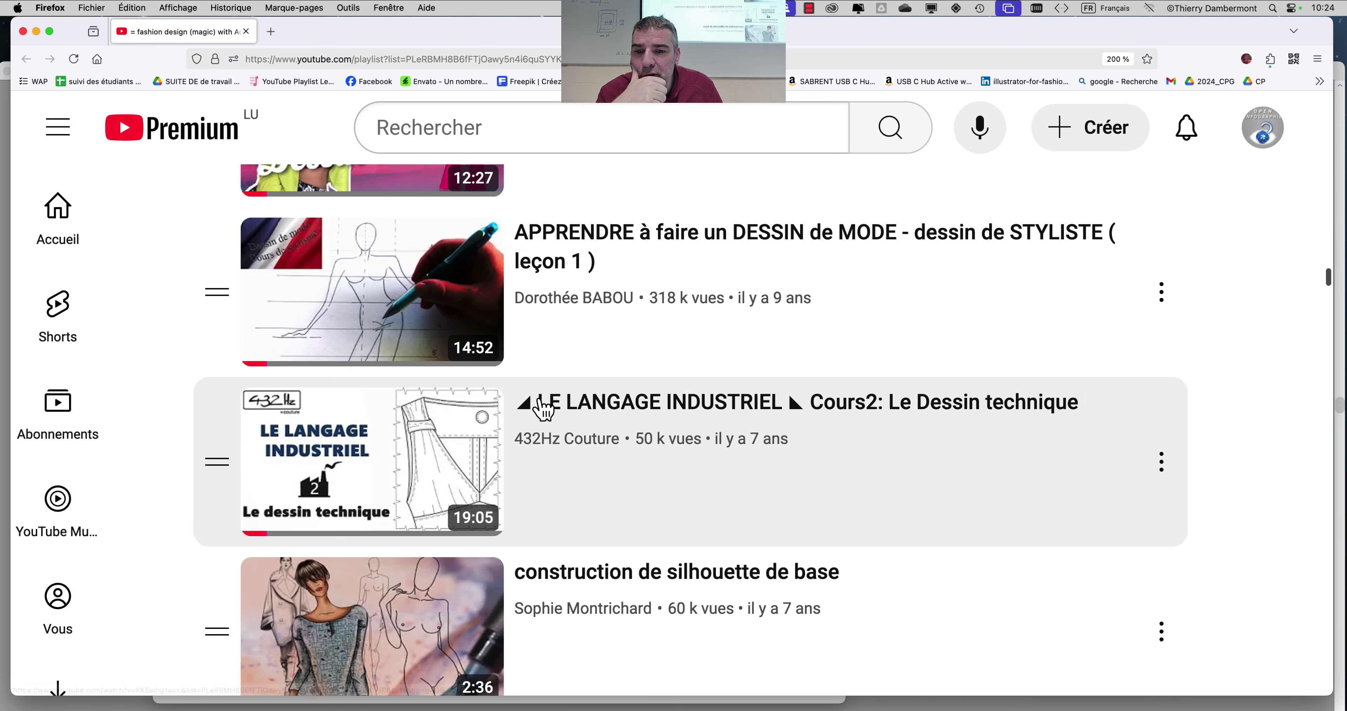
pyautogui.scroll(-9, 544, 410)
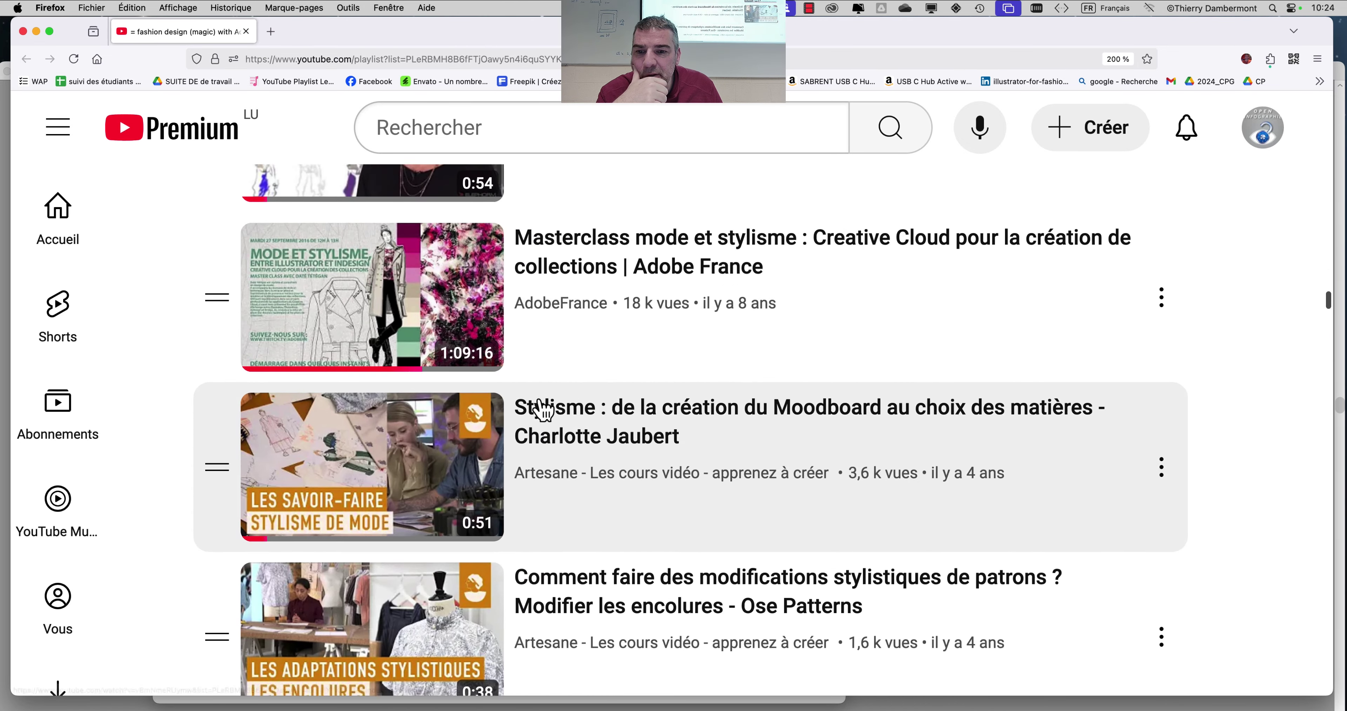
pyautogui.scroll(-14, 545, 411)
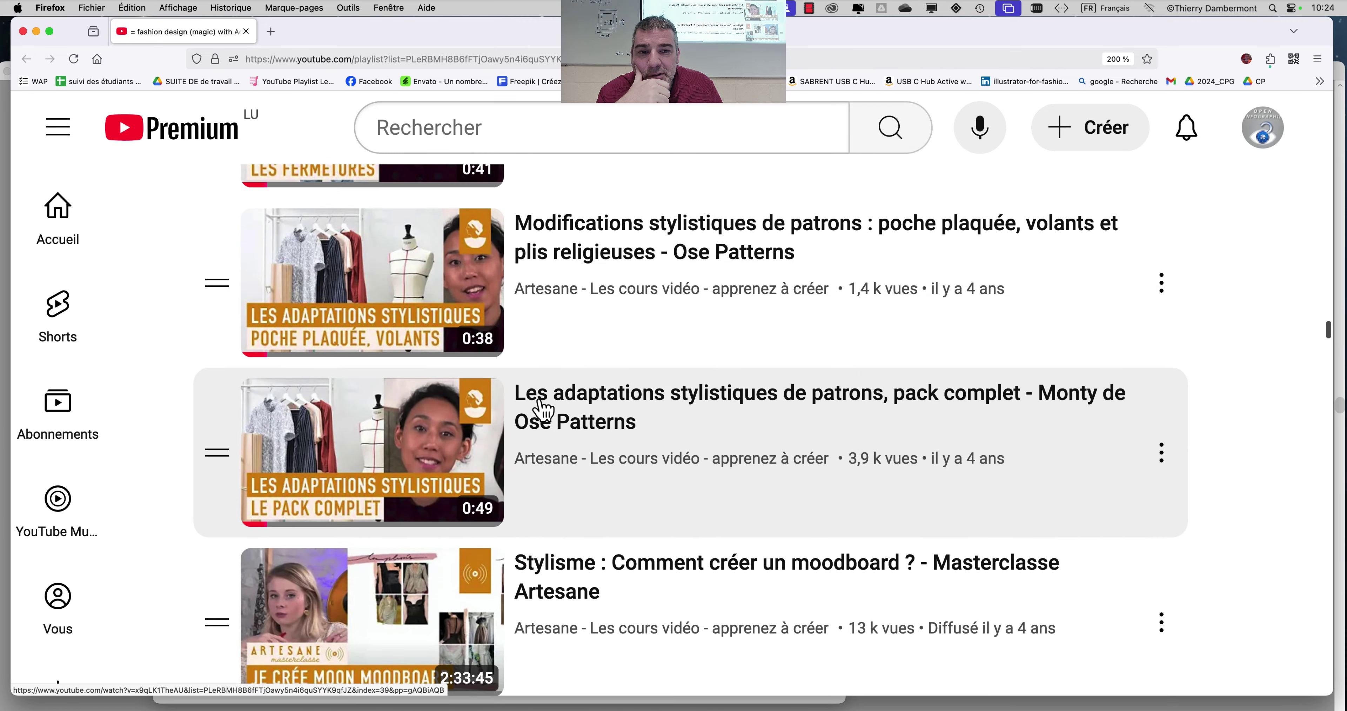
pyautogui.scroll(14, 542, 408)
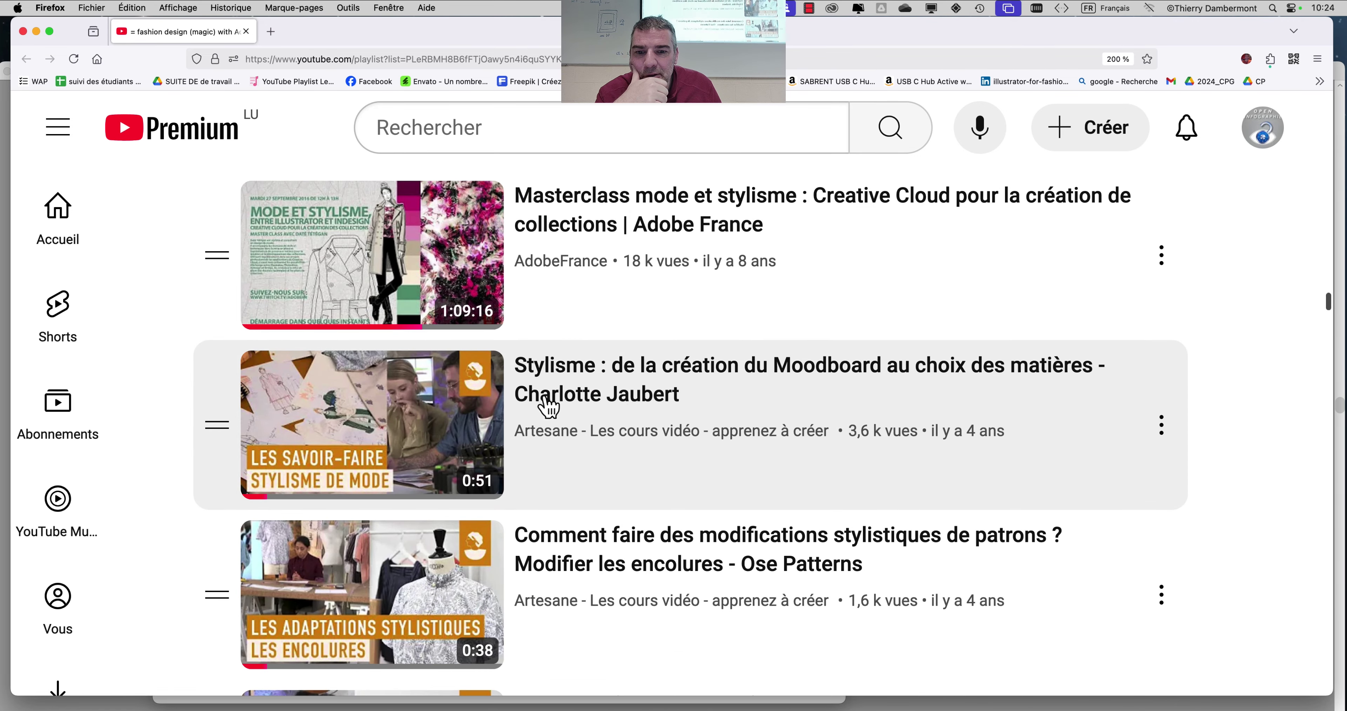
pyautogui.scroll(-2, 720, 464)
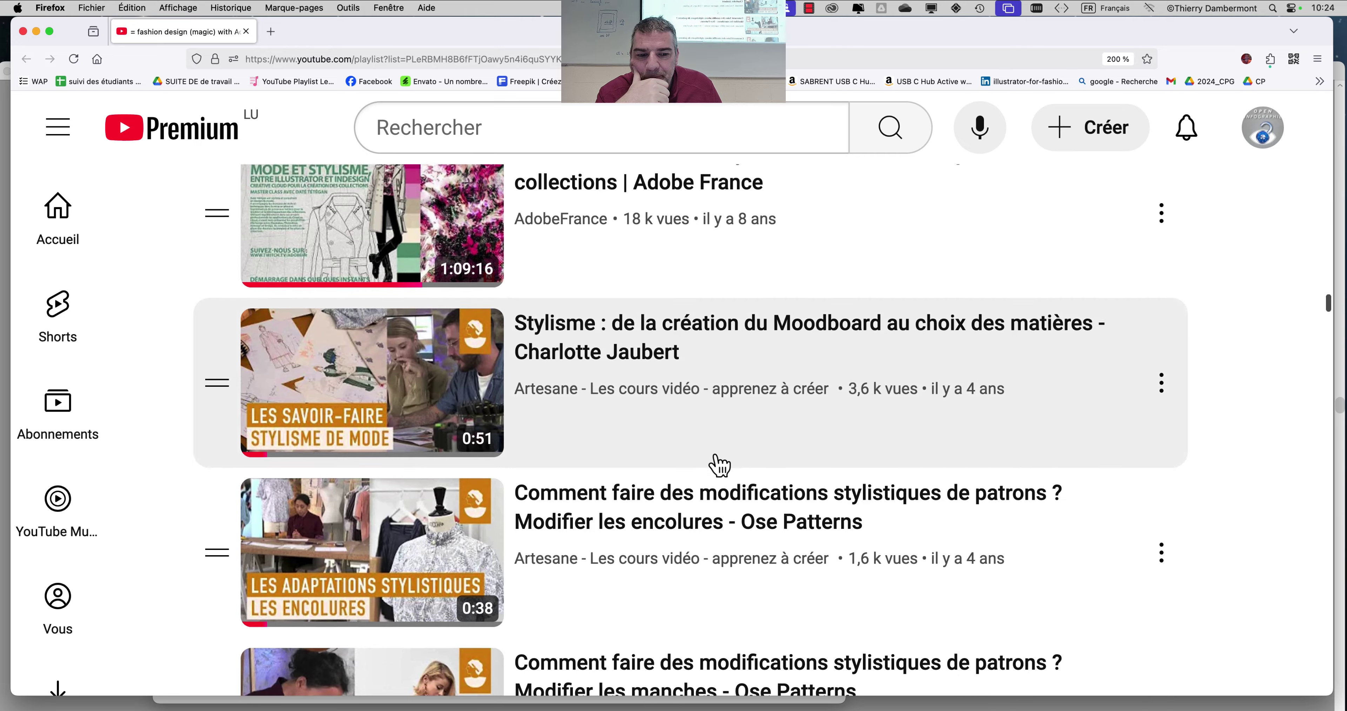
pyautogui.scroll(-5, 720, 464)
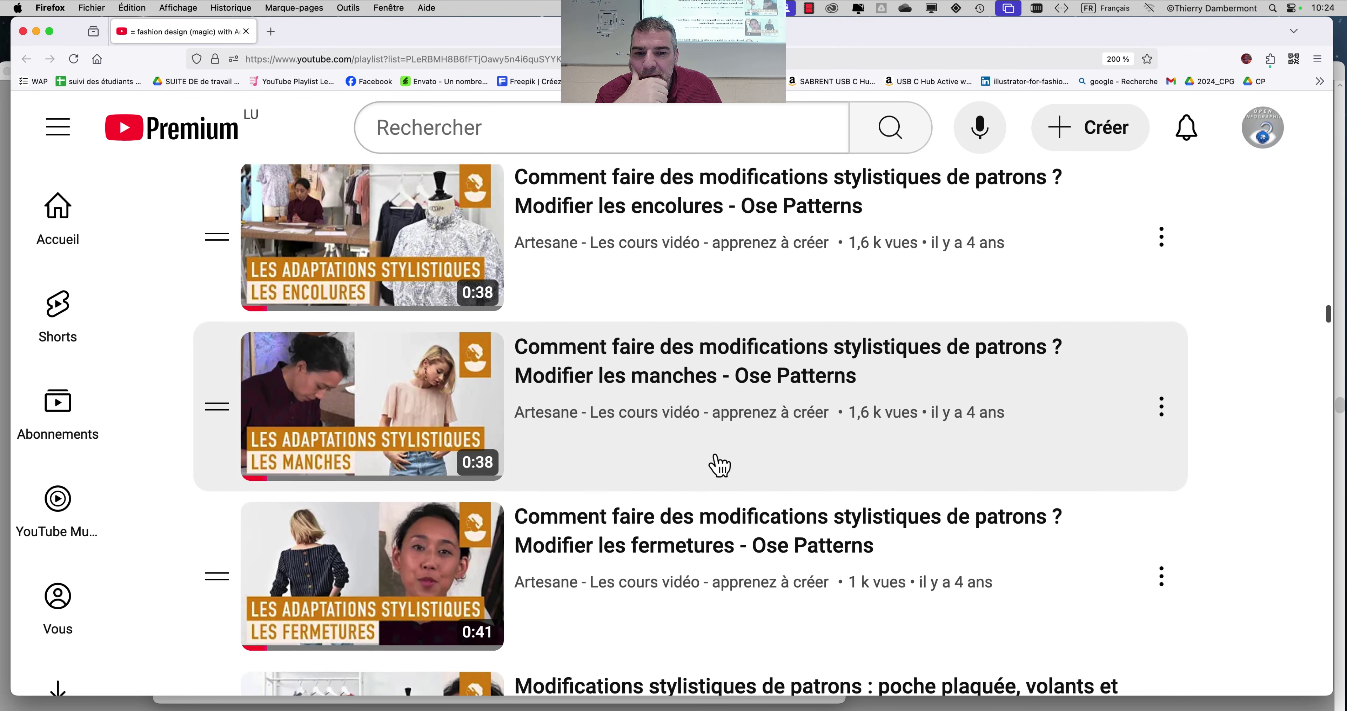
pyautogui.scroll(-6, 720, 464)
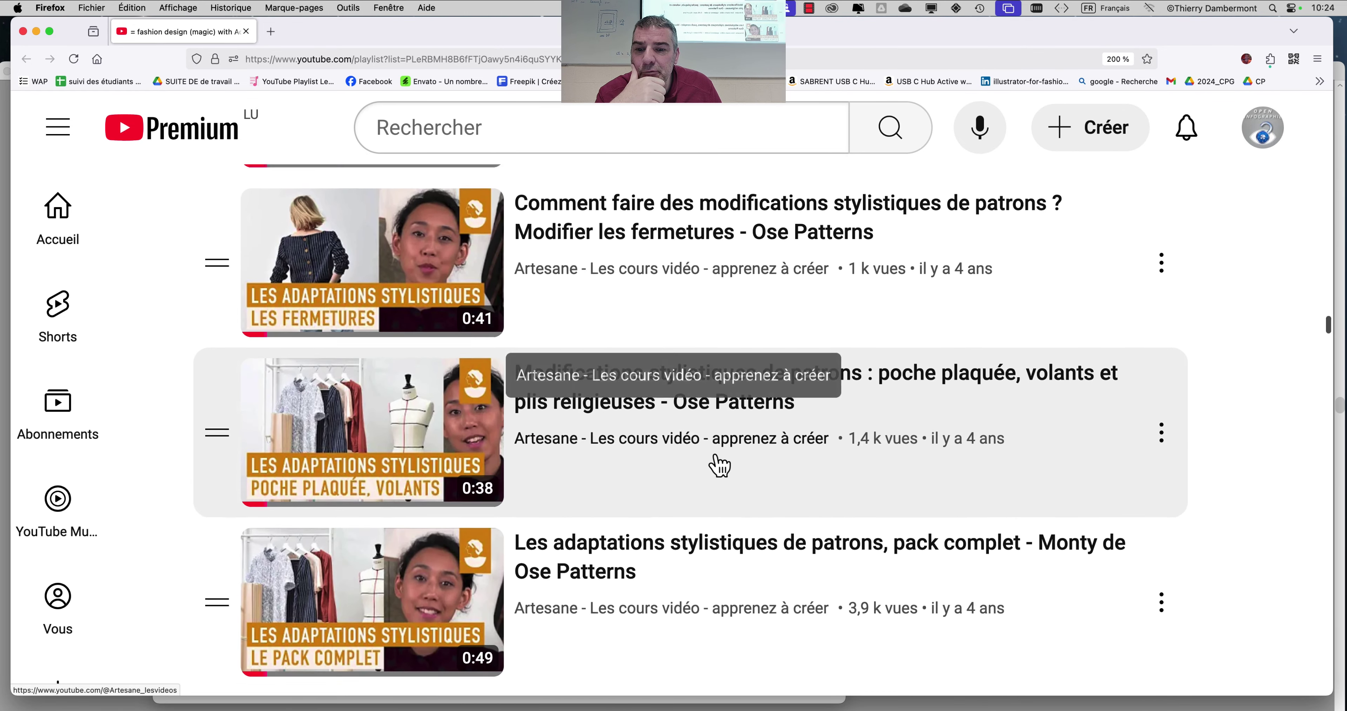
# Look through the playlist videos on moodboards, free stylist courses, dress drawing, fashion collections and full-scale artwork specs
pyautogui.scroll(-4, 720, 464)
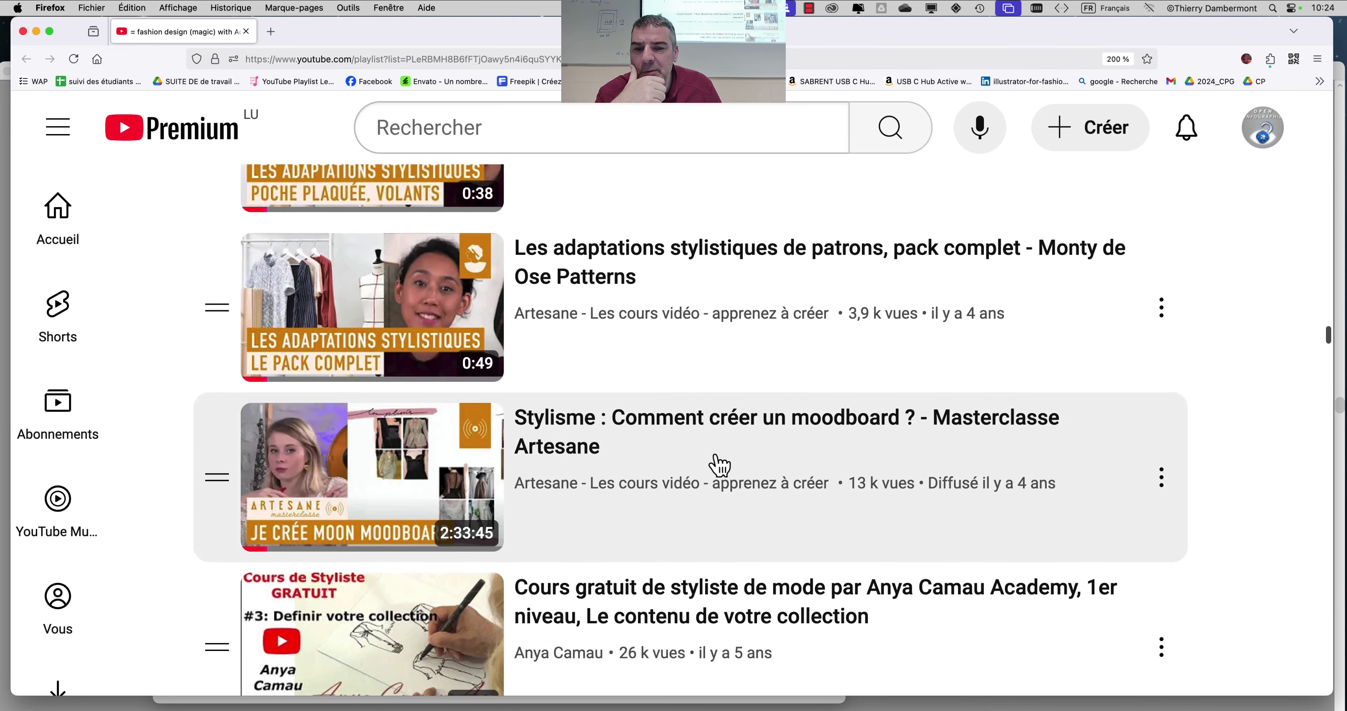
pyautogui.scroll(-5, 720, 464)
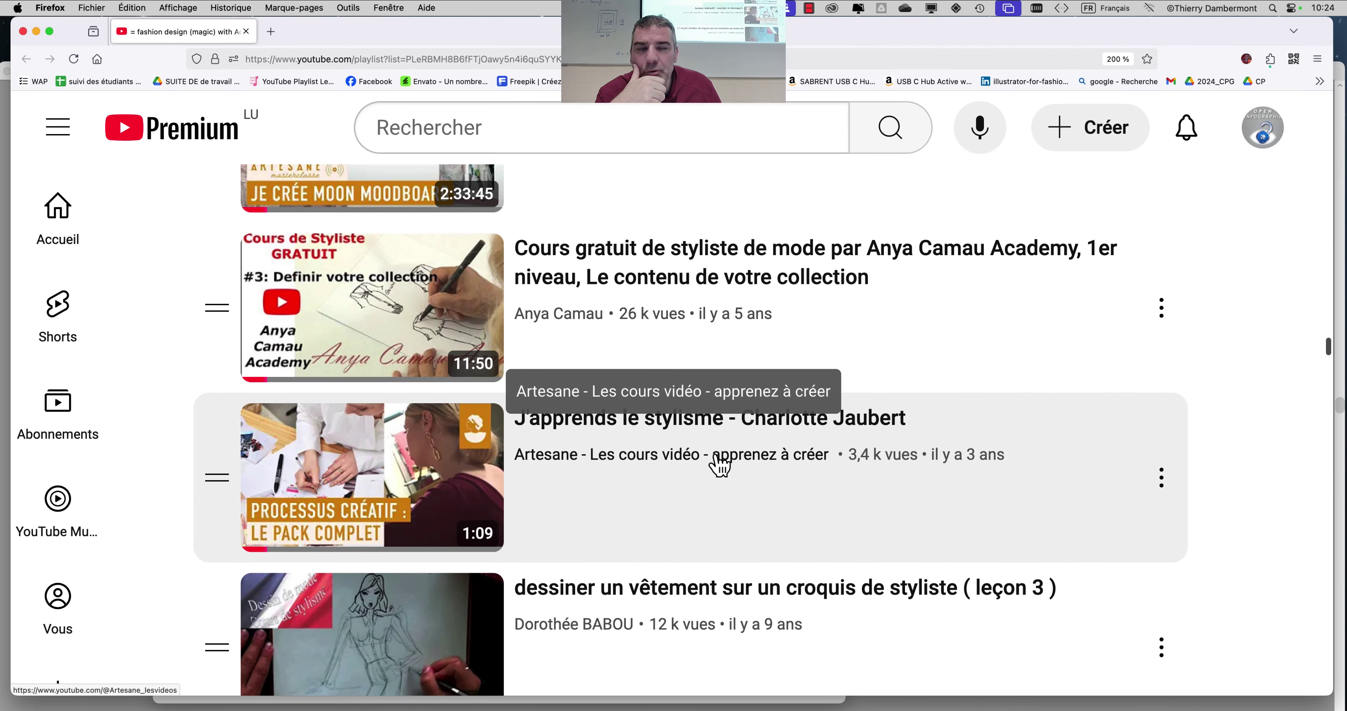
pyautogui.scroll(-3, 721, 464)
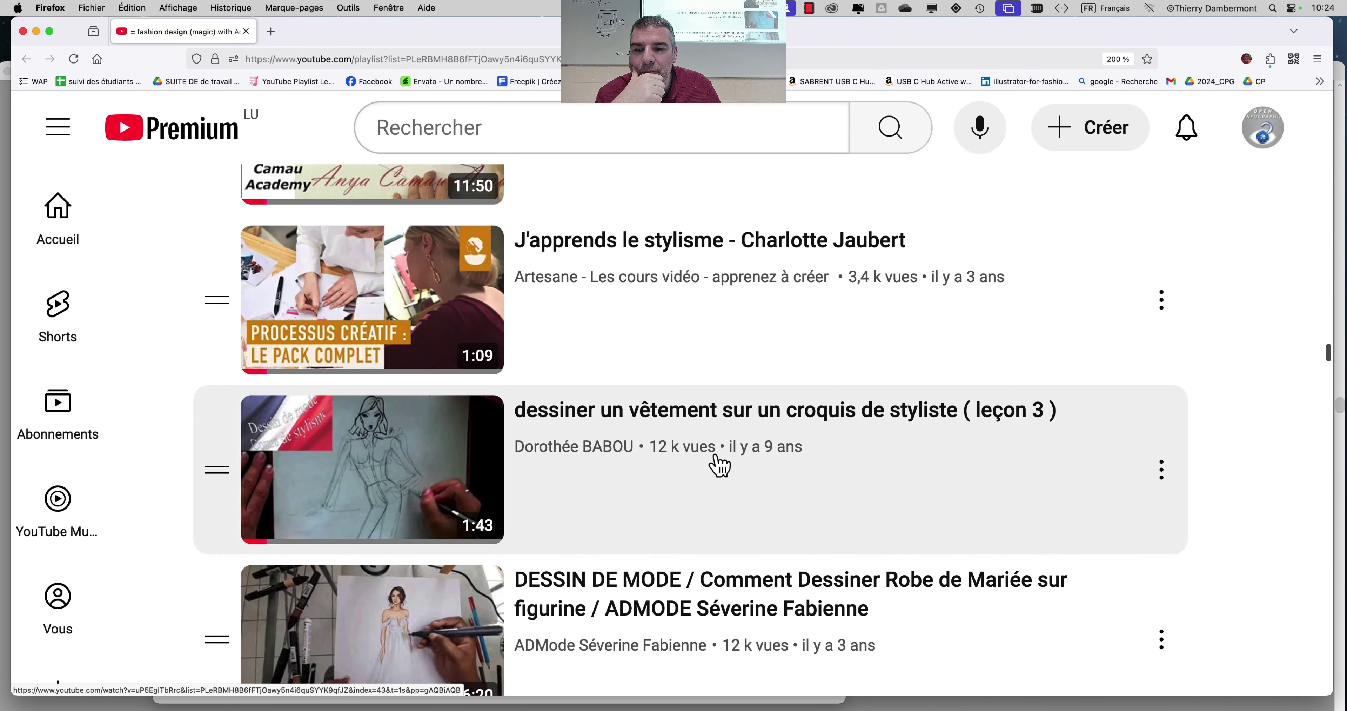
pyautogui.scroll(-10, 721, 464)
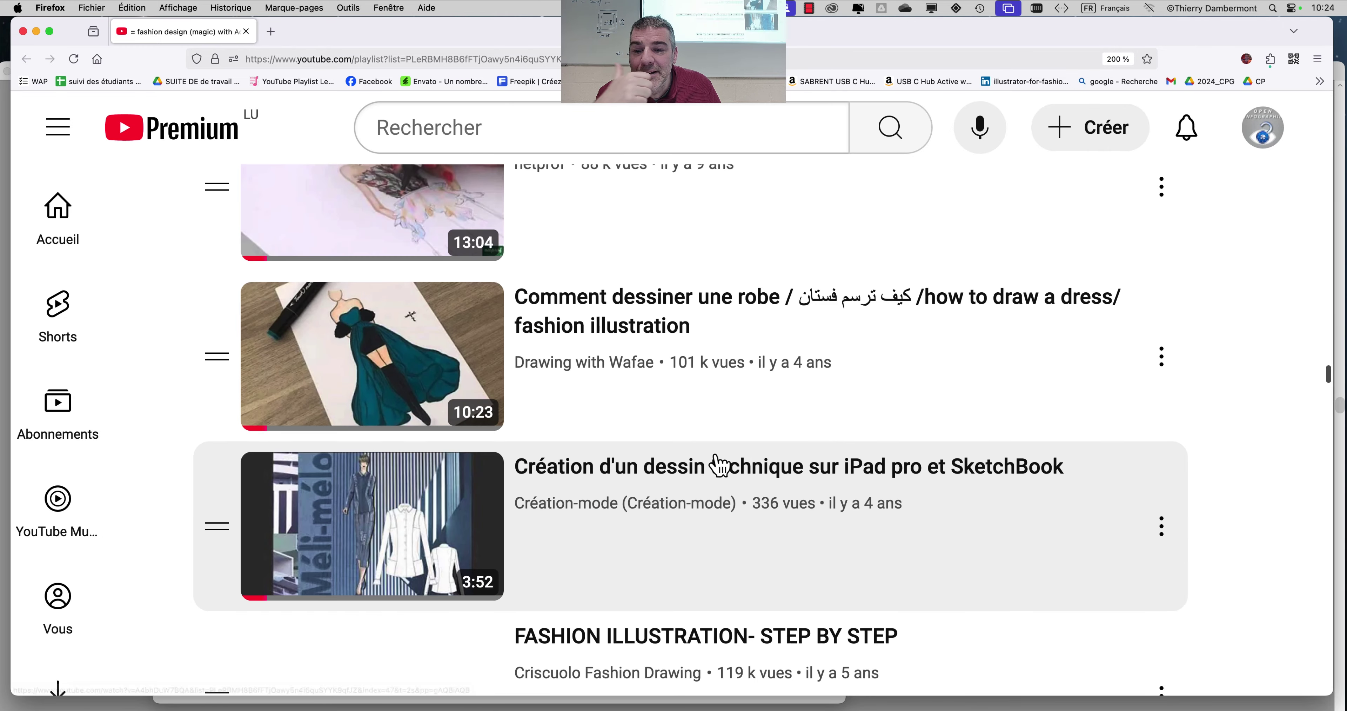
pyautogui.scroll(-10, 721, 464)
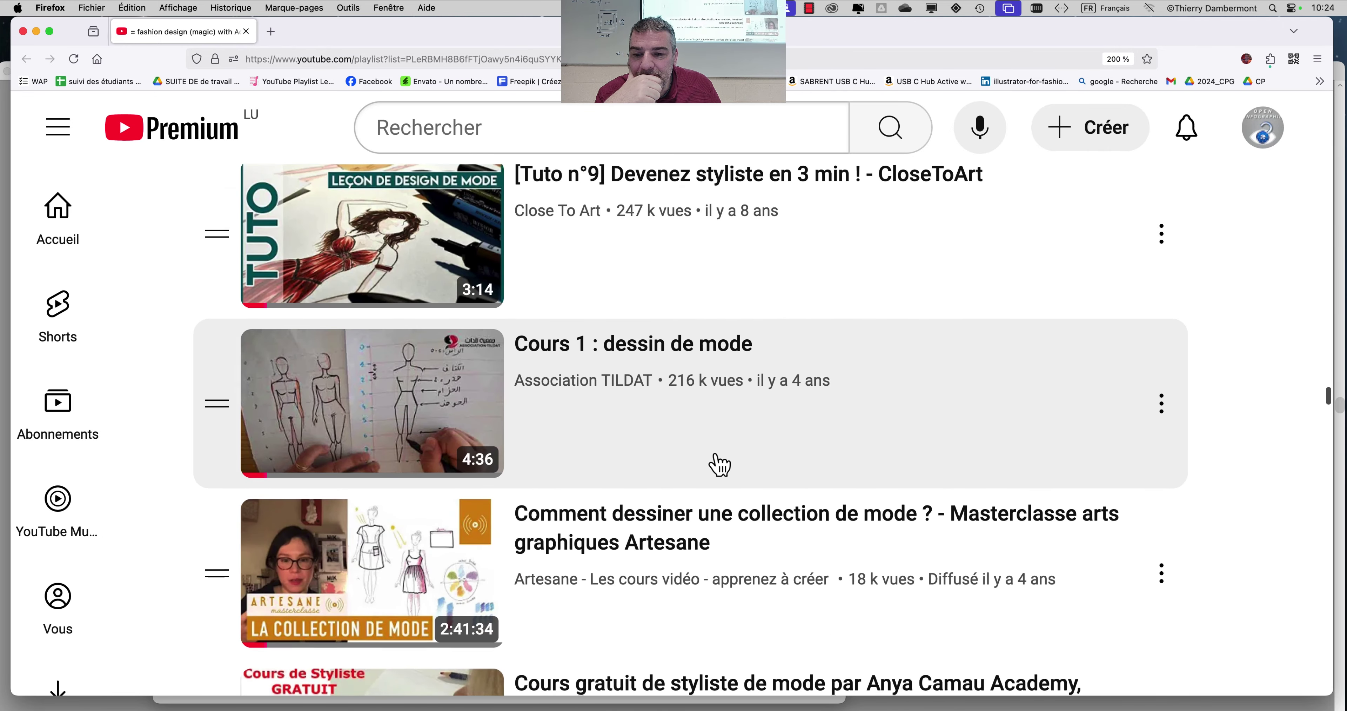
pyautogui.scroll(-10, 720, 464)
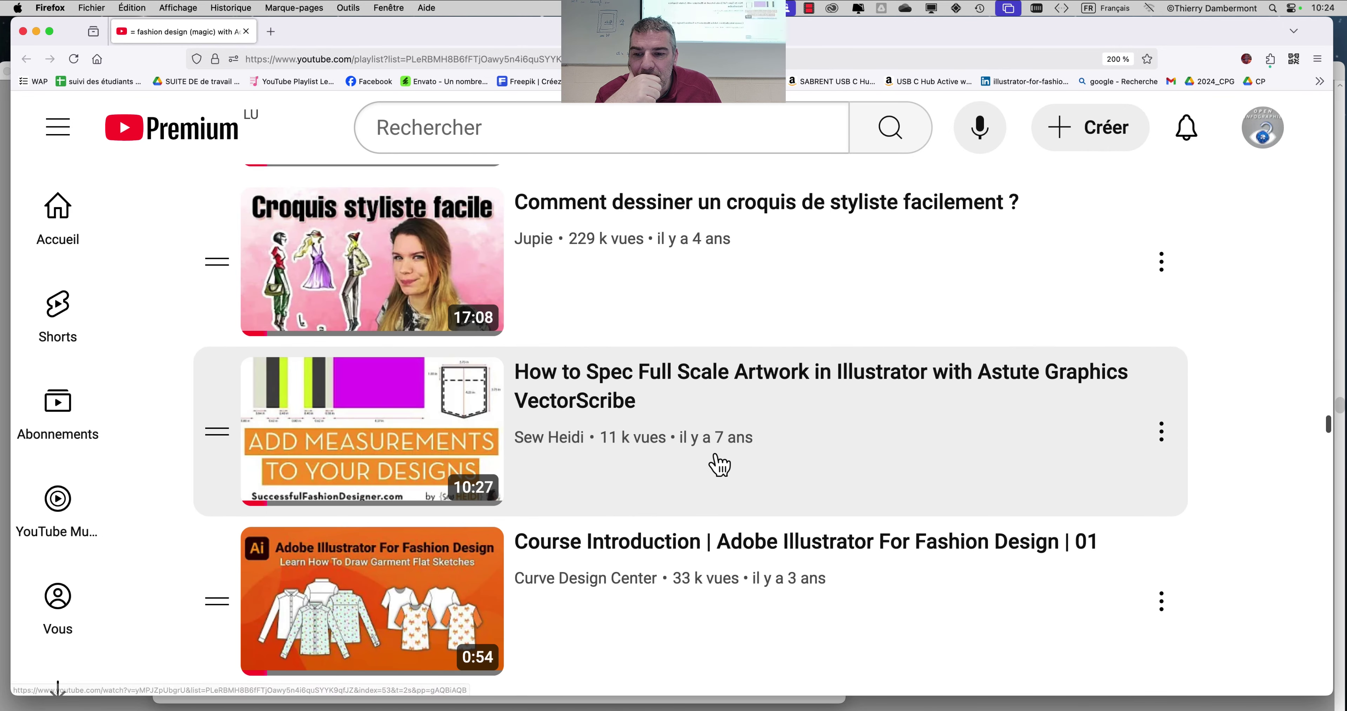
# Review the Adobe Illustrator For Fashion Design series in the playlist, from the course introduction to drawing a jacket
pyautogui.scroll(-3, 720, 465)
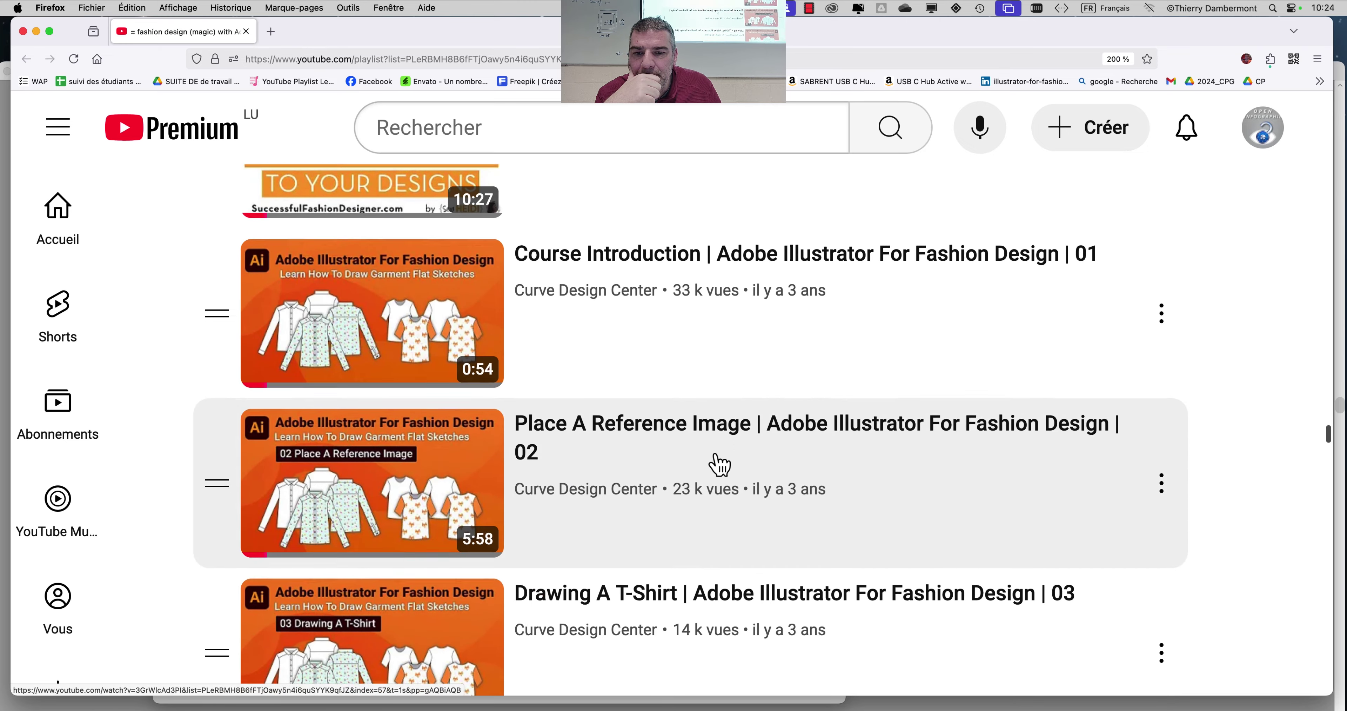
pyautogui.scroll(-5, 721, 464)
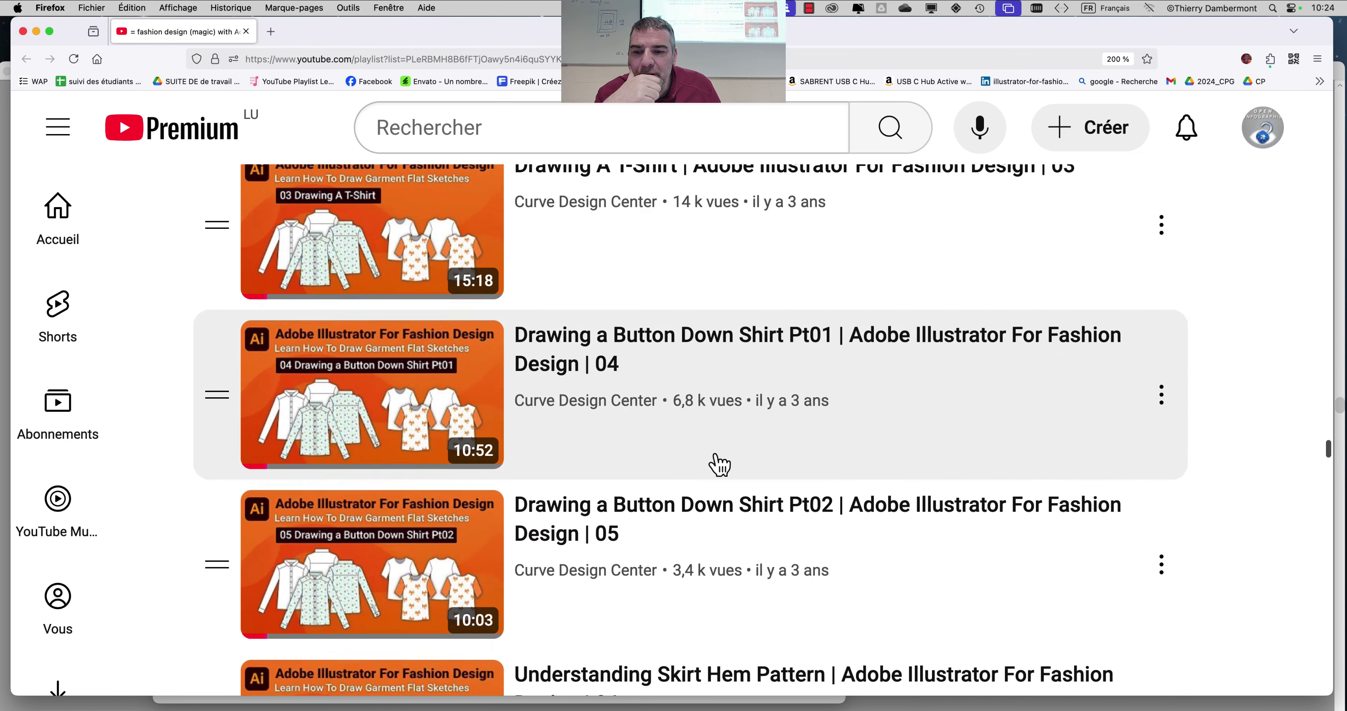
pyautogui.scroll(-9, 720, 464)
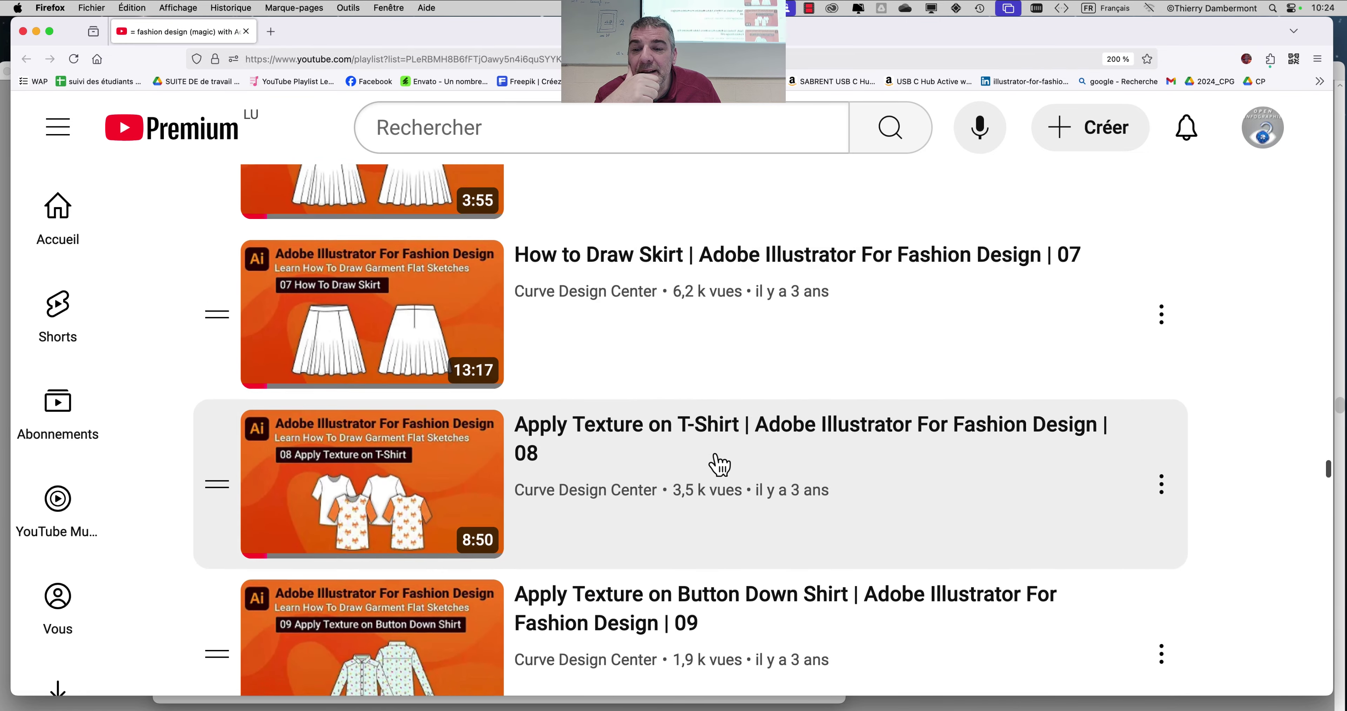
pyautogui.scroll(-5, 720, 464)
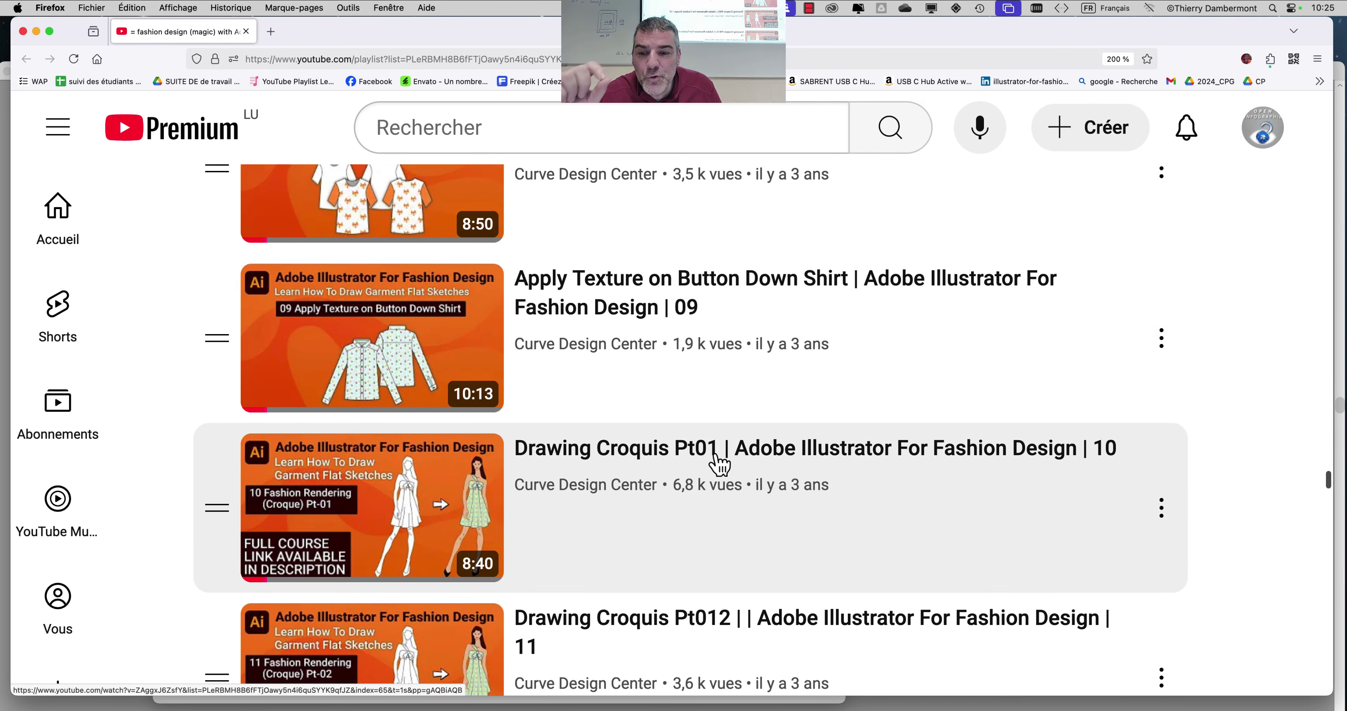
pyautogui.scroll(-4, 720, 465)
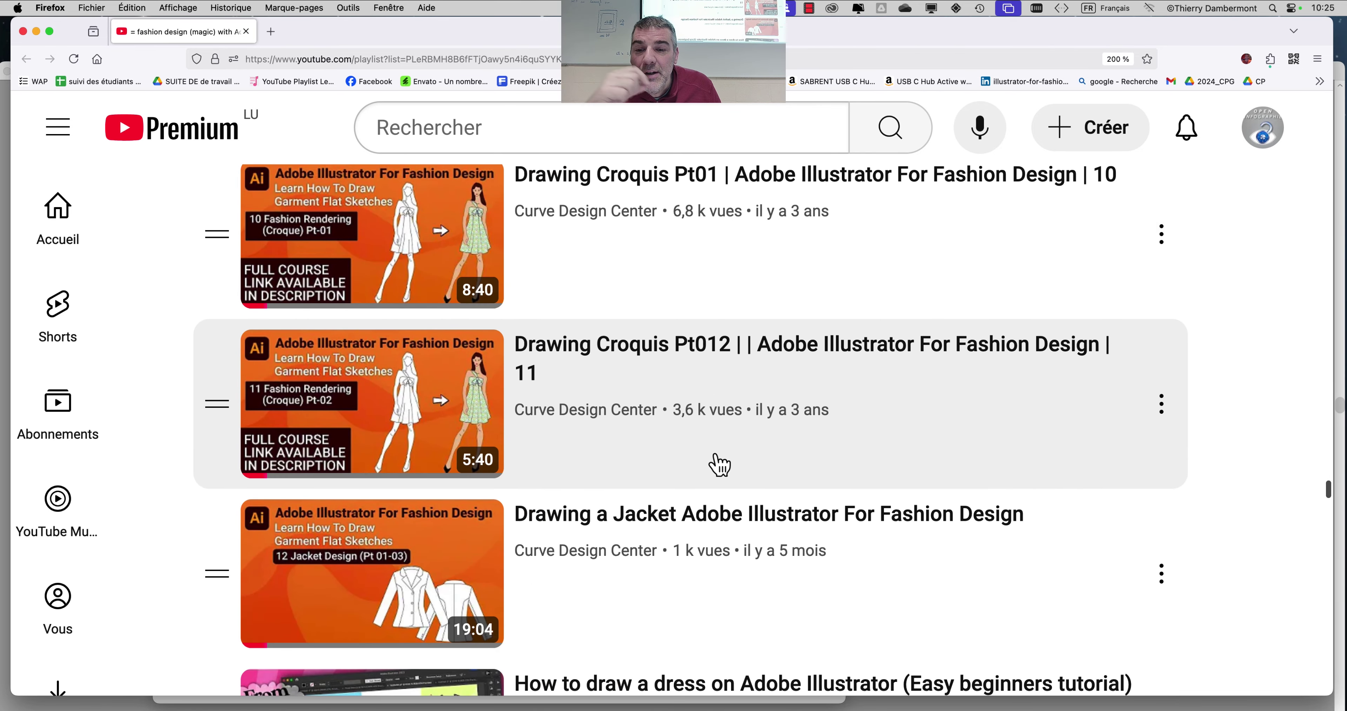
# Browse the playlist videos from drawing a dress in Illustrator to flat sketches, asset bundles, quilting and the technical drawing series
pyautogui.scroll(-8, 720, 464)
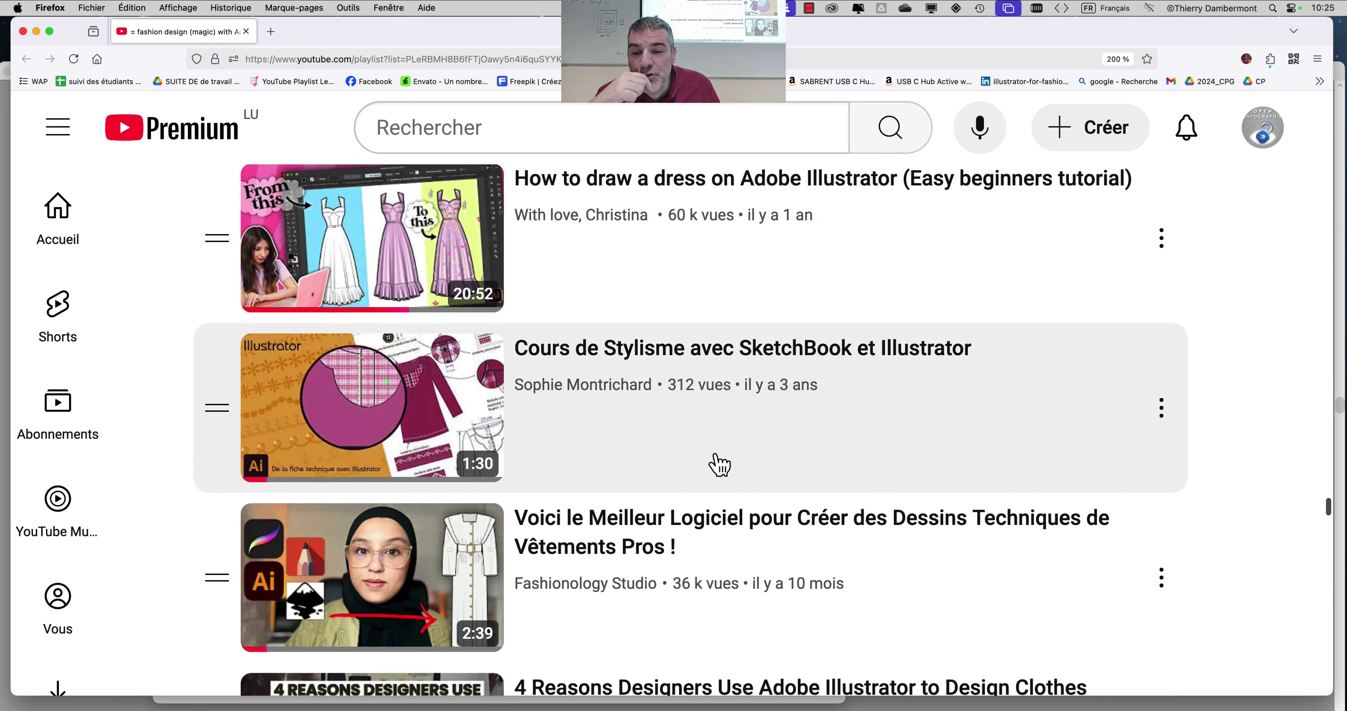
pyautogui.scroll(-4, 720, 464)
pyautogui.scroll(-4, 721, 465)
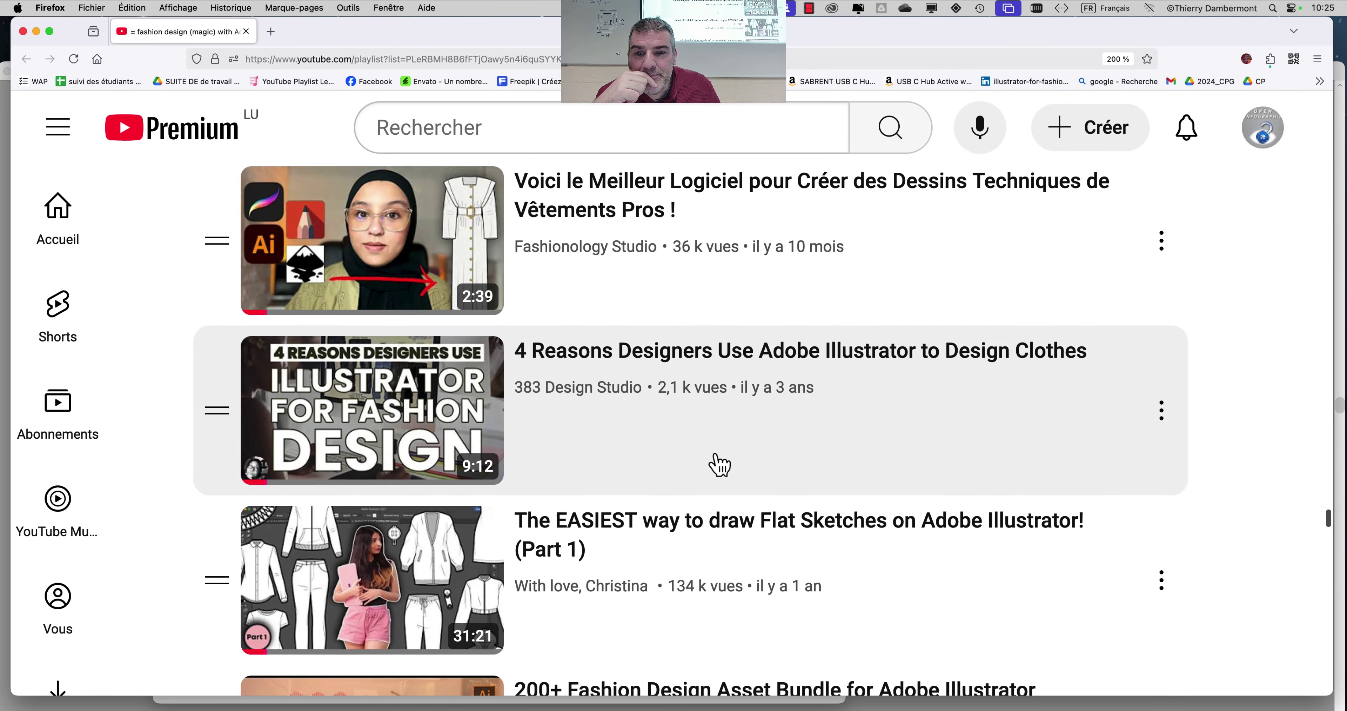
pyautogui.scroll(1, 720, 463)
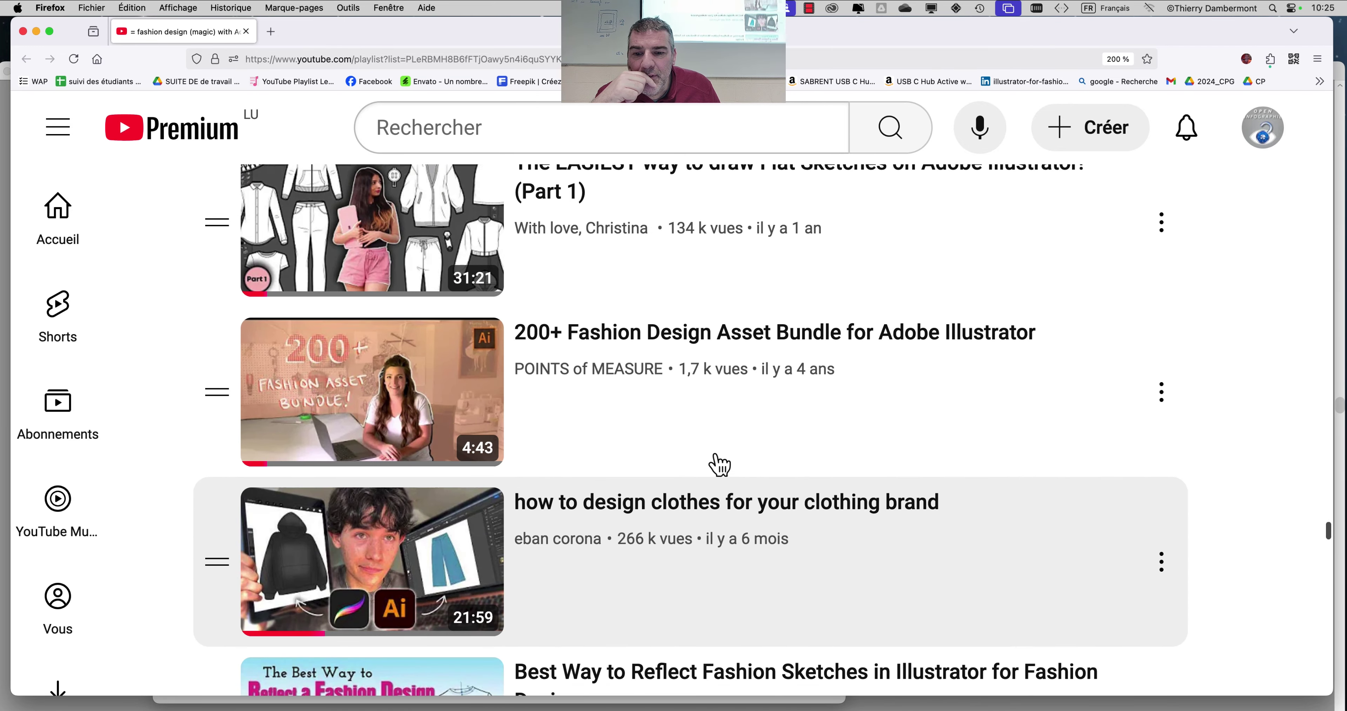
pyautogui.scroll(-10, 720, 463)
pyautogui.scroll(-15, 719, 464)
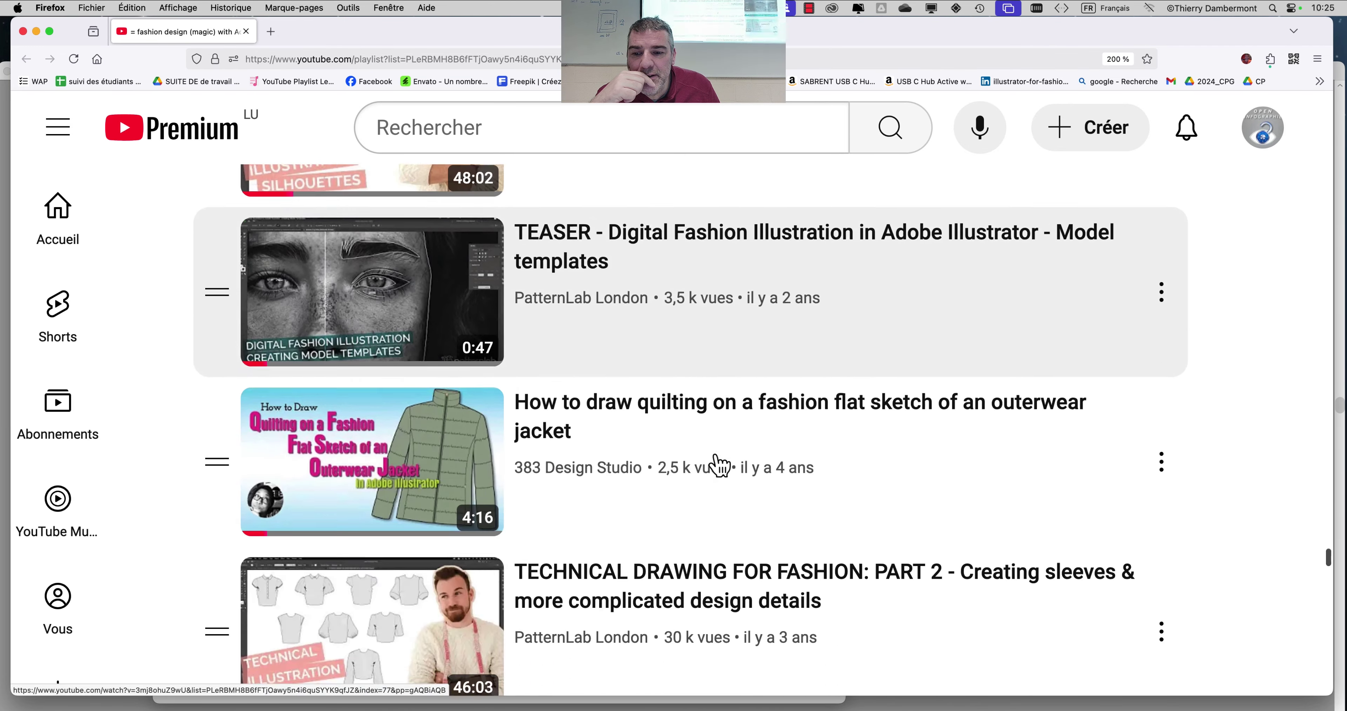
pyautogui.scroll(-11, 720, 464)
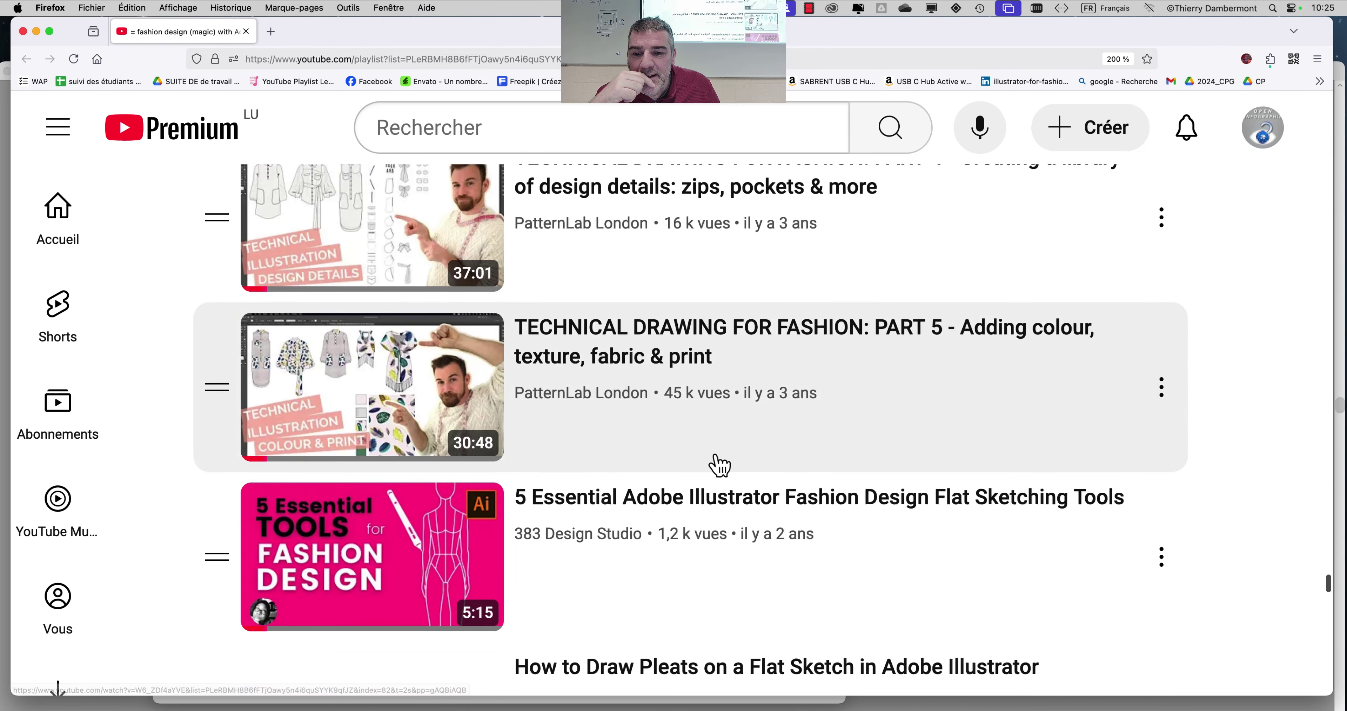
pyautogui.scroll(-4, 719, 463)
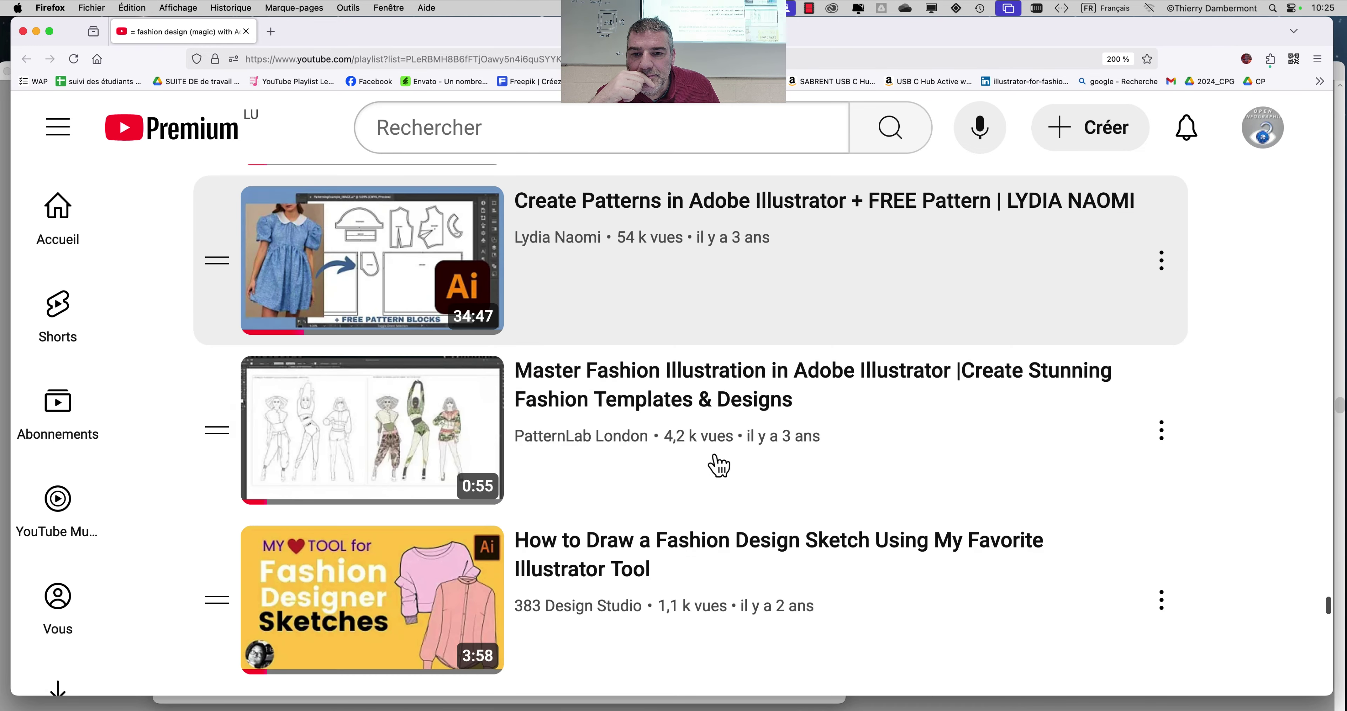
# Examine the playlist videos on pleats, creating patterns, scallop edge brushes, drawing fashion flats and bows in Illustrator
pyautogui.scroll(4, 489, 357)
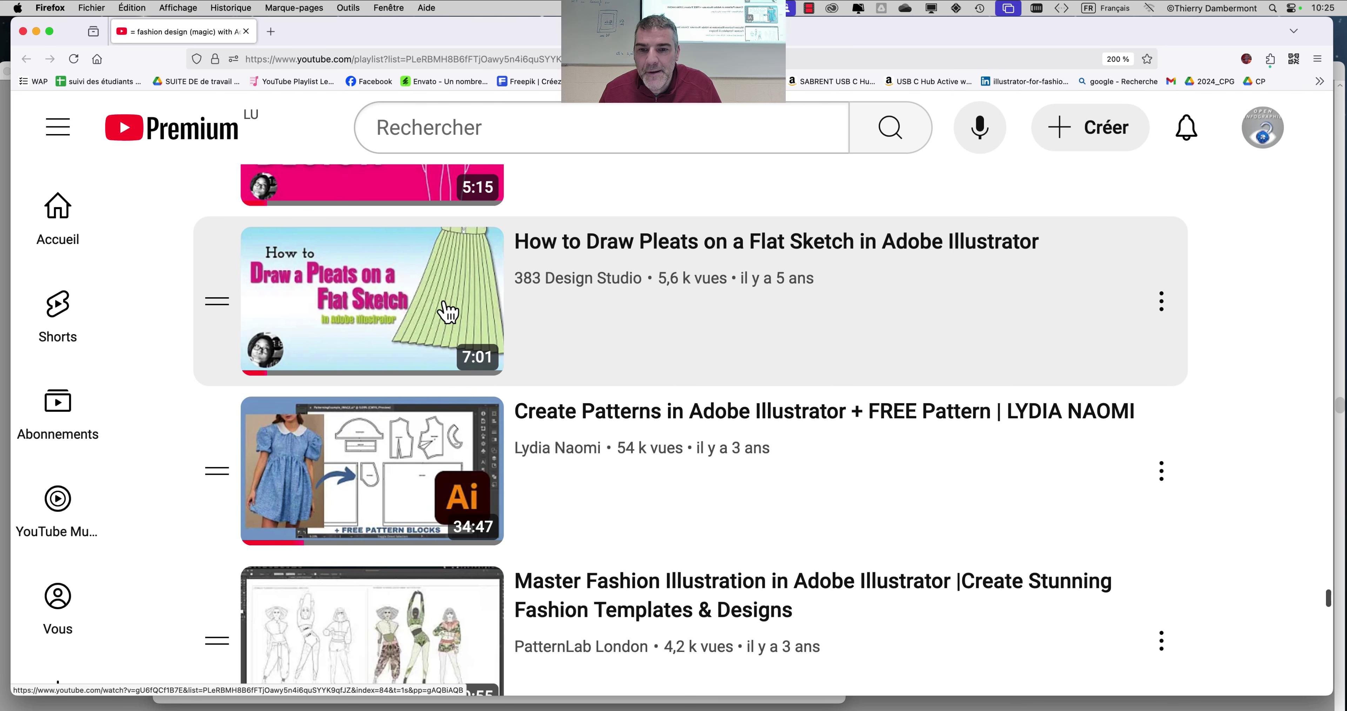
pyautogui.scroll(-10, 620, 322)
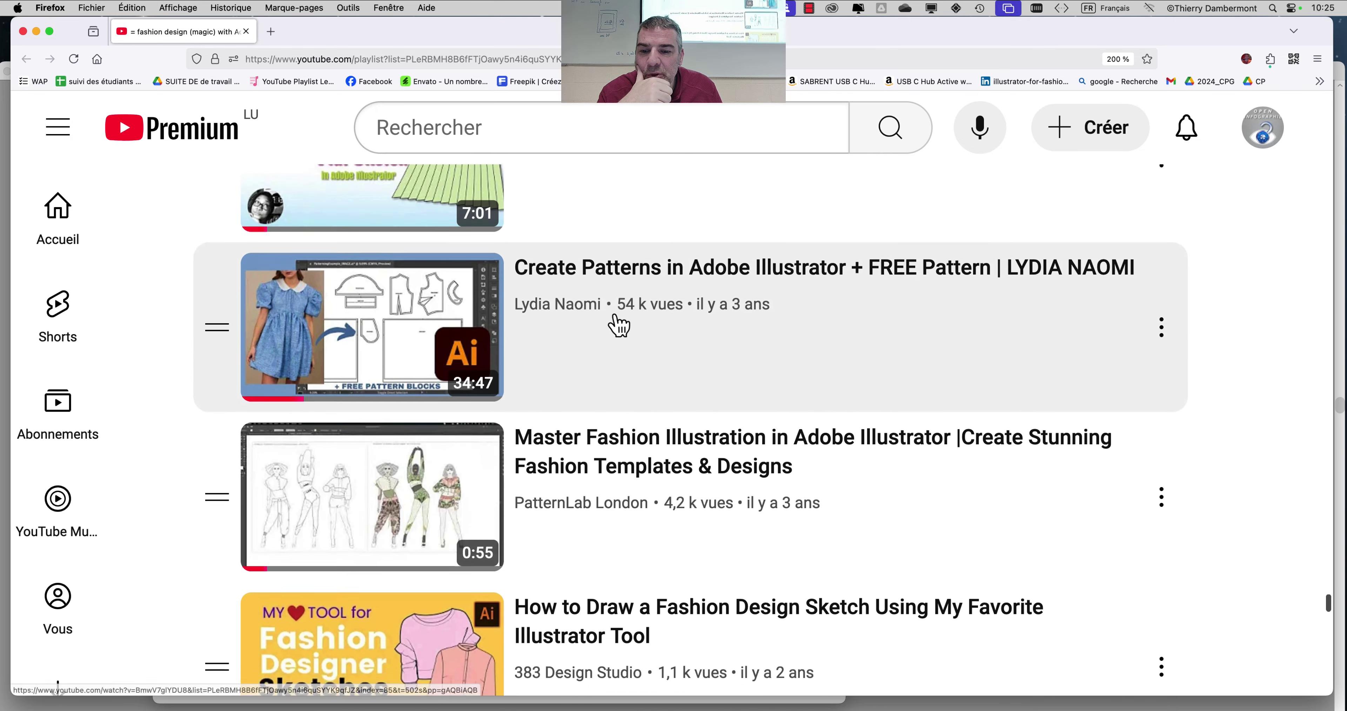
pyautogui.scroll(-4, 619, 327)
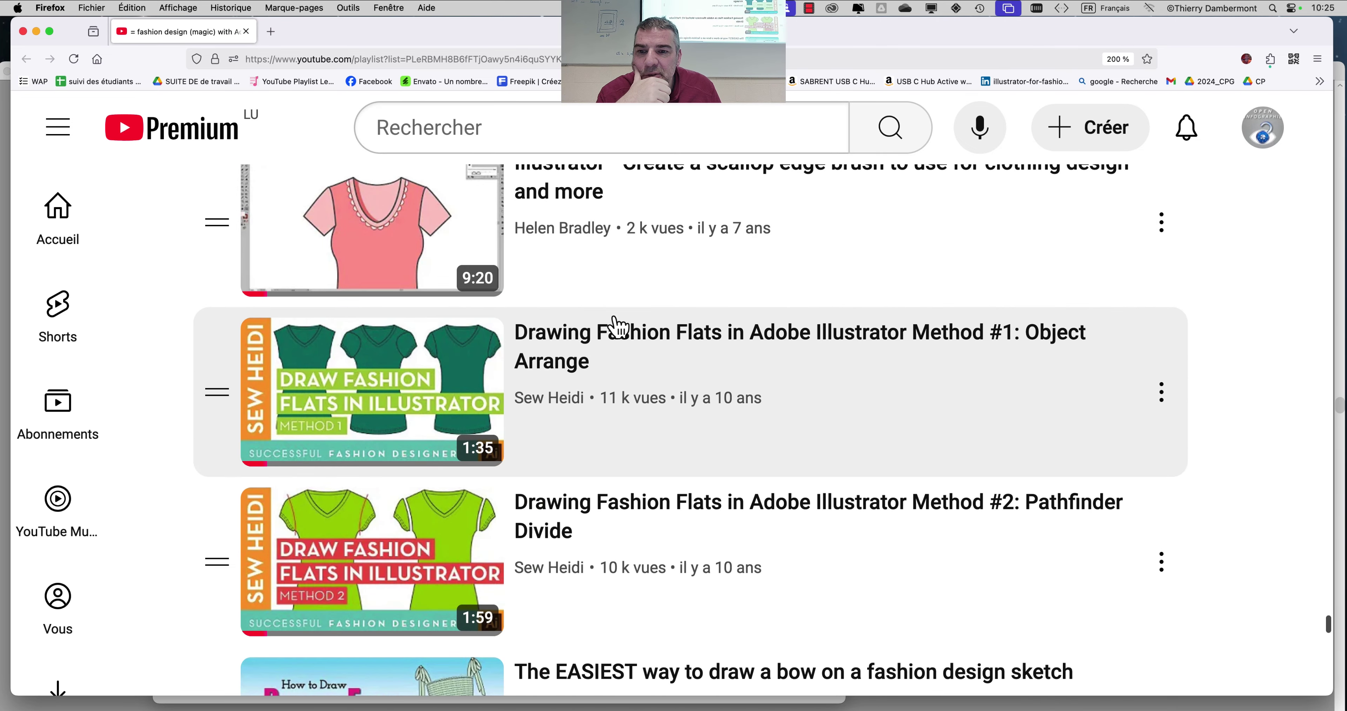
pyautogui.scroll(2, 423, 309)
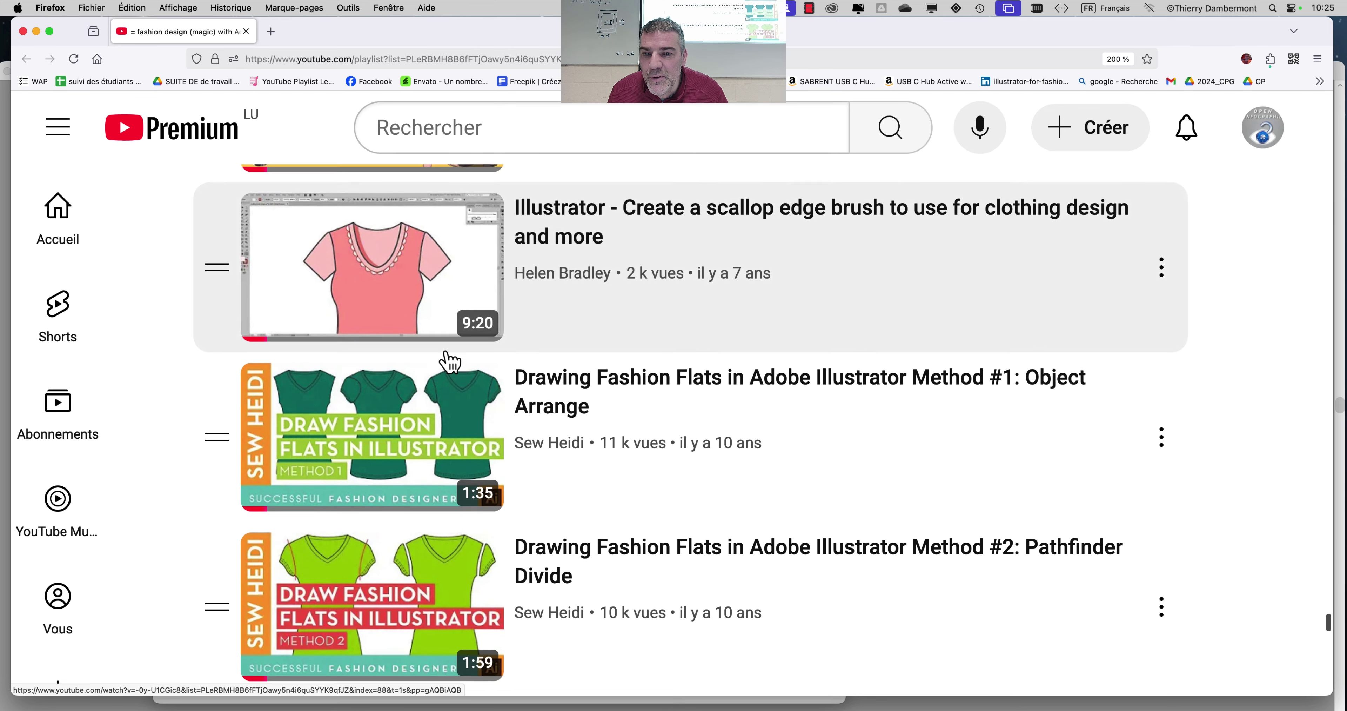
pyautogui.scroll(-5, 451, 361)
pyautogui.scroll(-2, 451, 371)
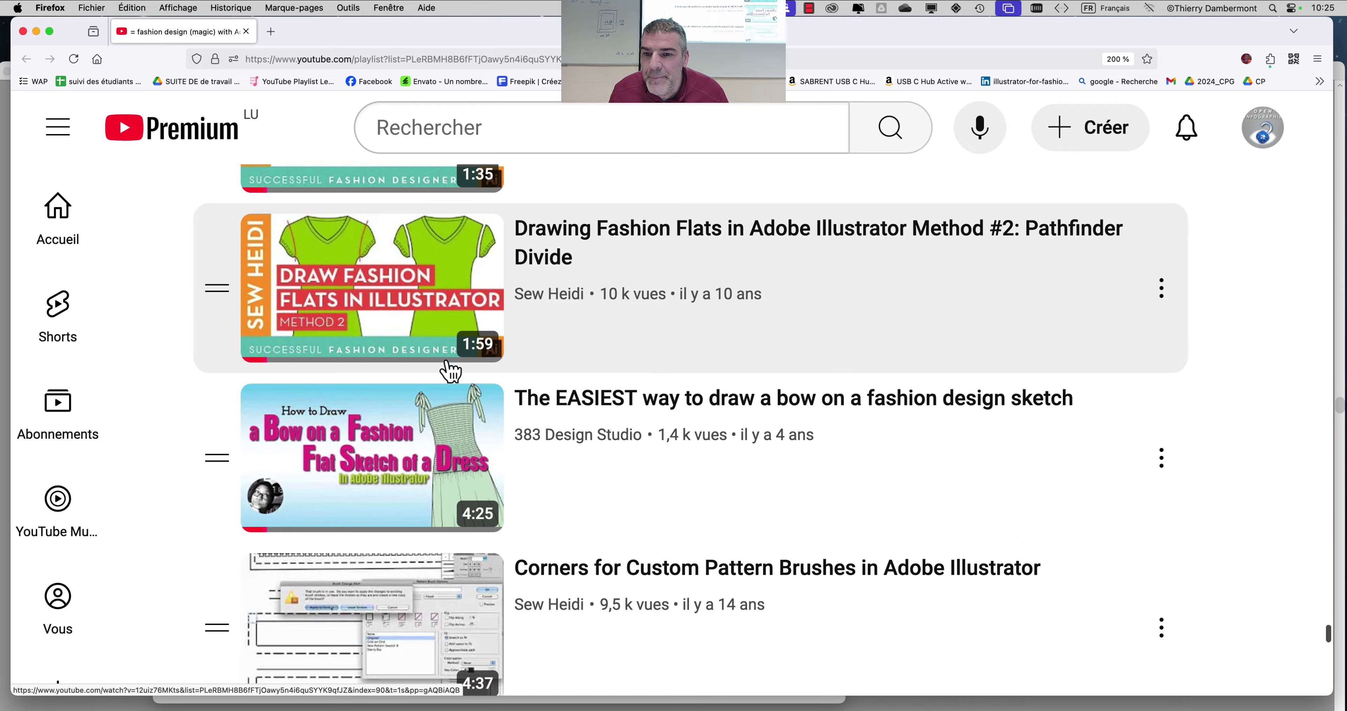
# Look through the playlist videos from custom pattern brush corners and recoloring flat sketches to arrow callouts and scaling strokes and effects
pyautogui.scroll(-10, 451, 371)
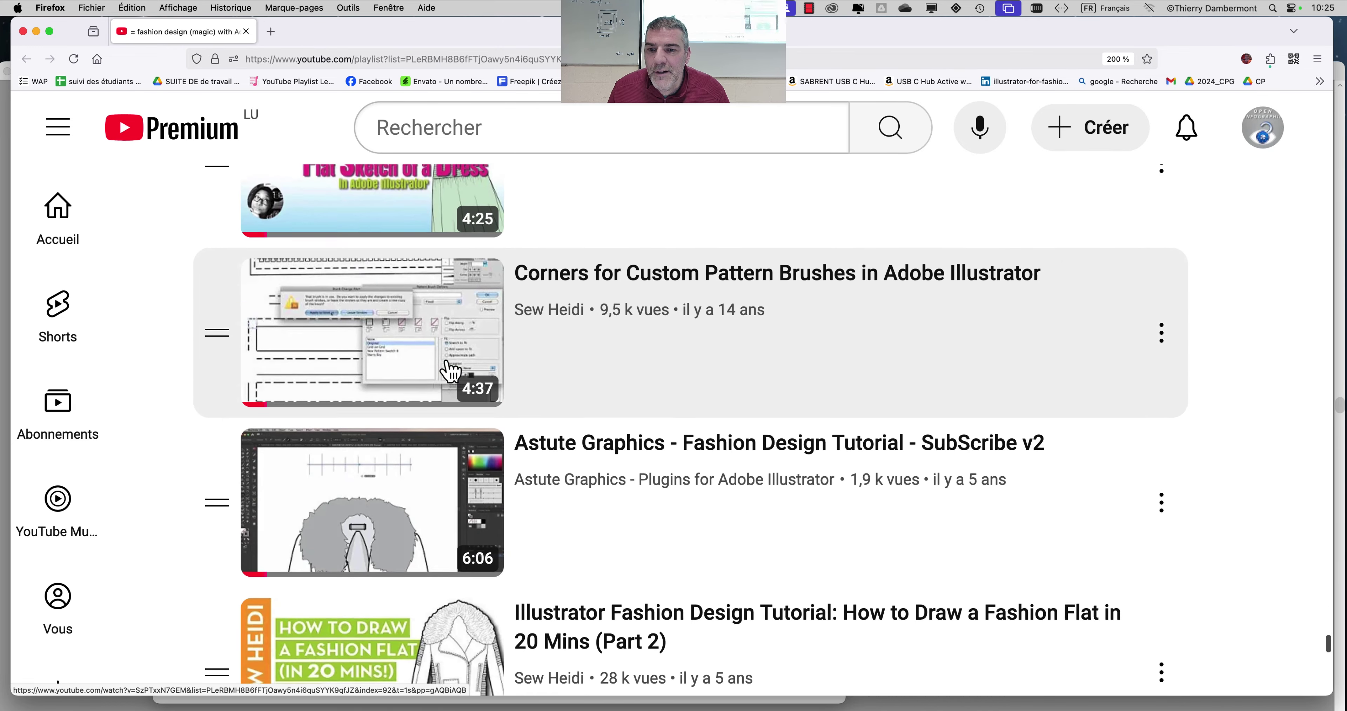
pyautogui.scroll(-11, 451, 371)
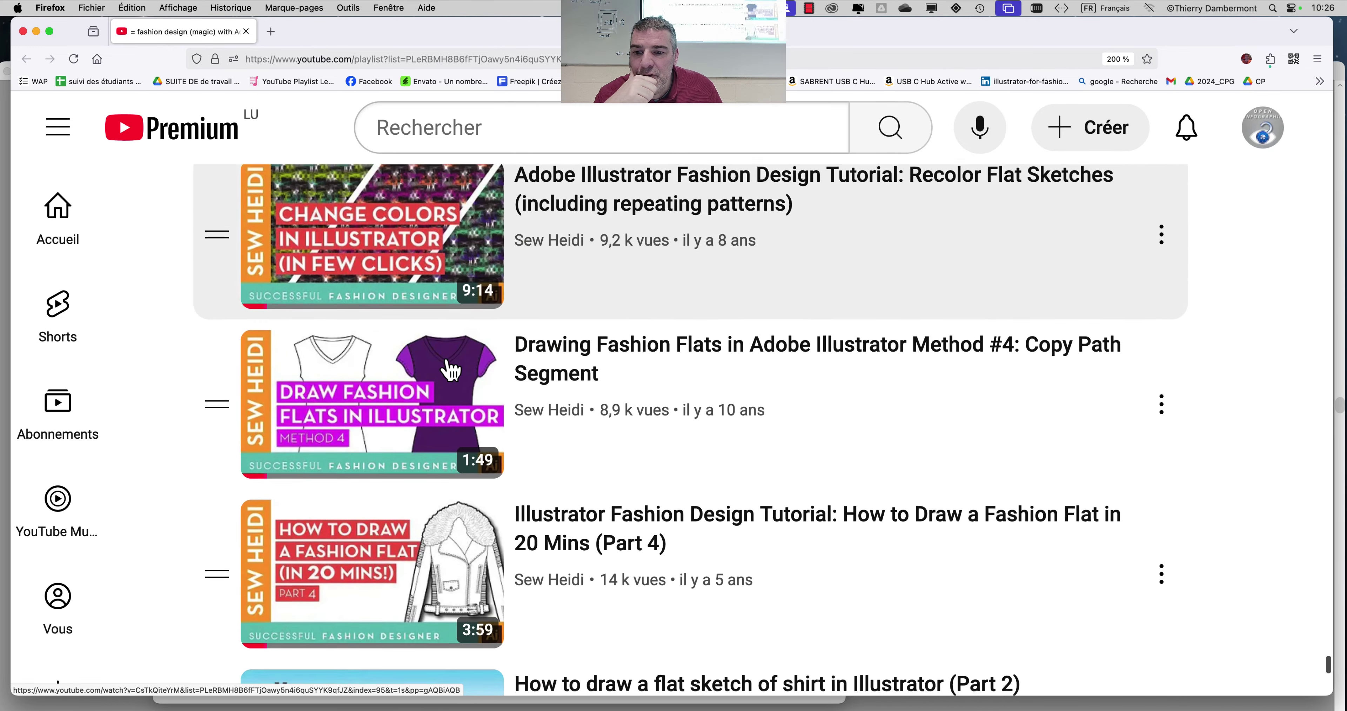
pyautogui.scroll(-8, 451, 371)
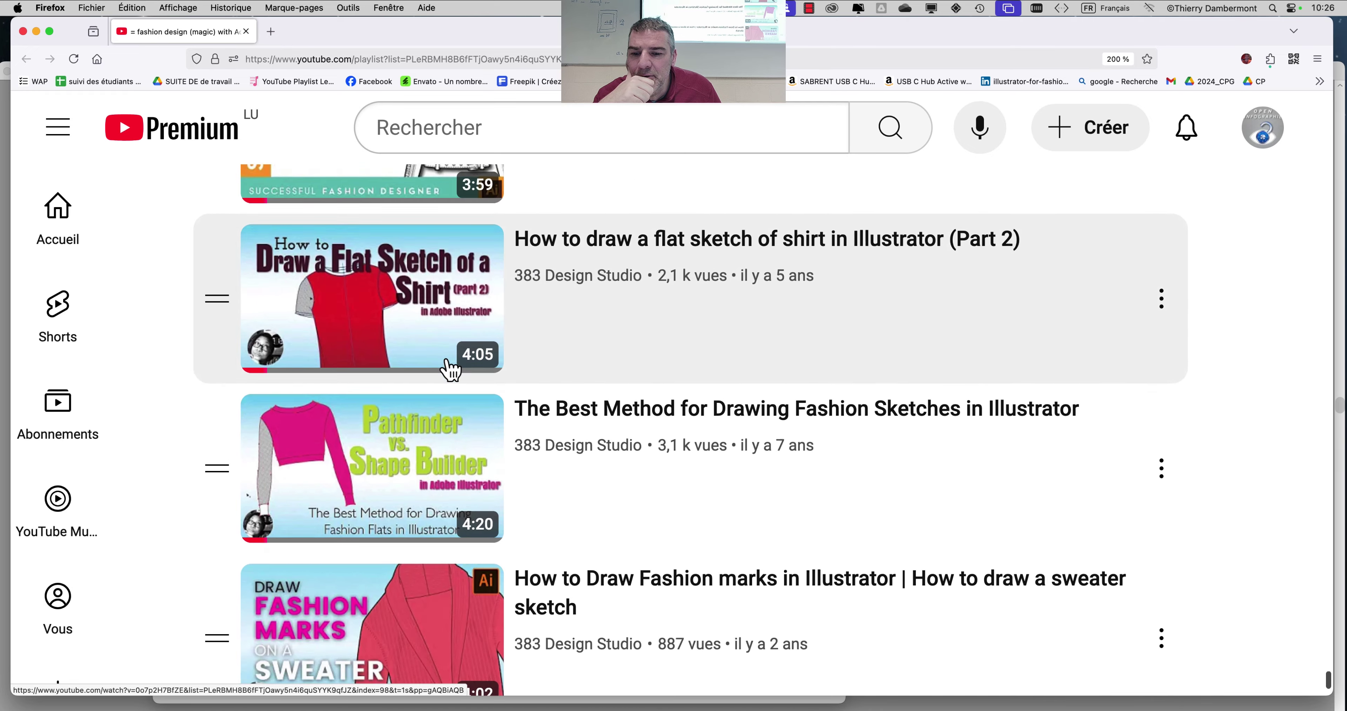
pyautogui.scroll(-6, 463, 423)
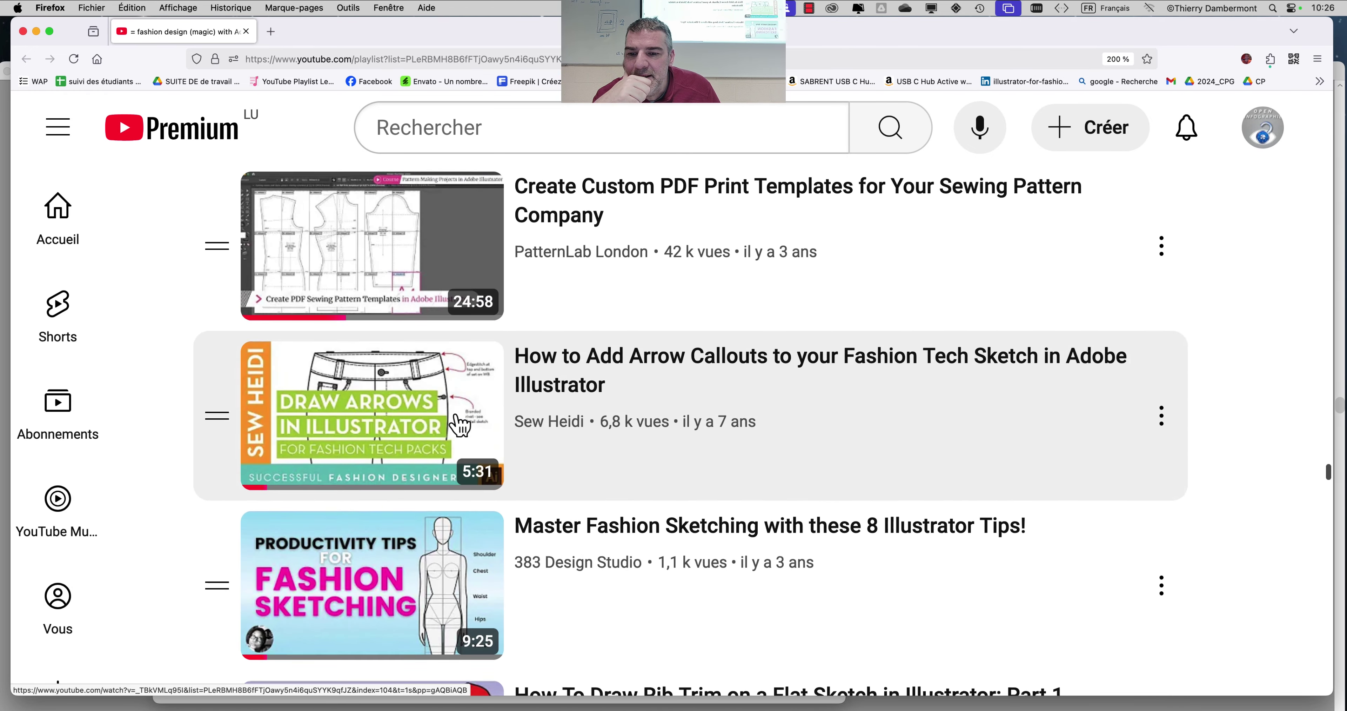
pyautogui.scroll(-2, 460, 424)
pyautogui.scroll(-8, 460, 426)
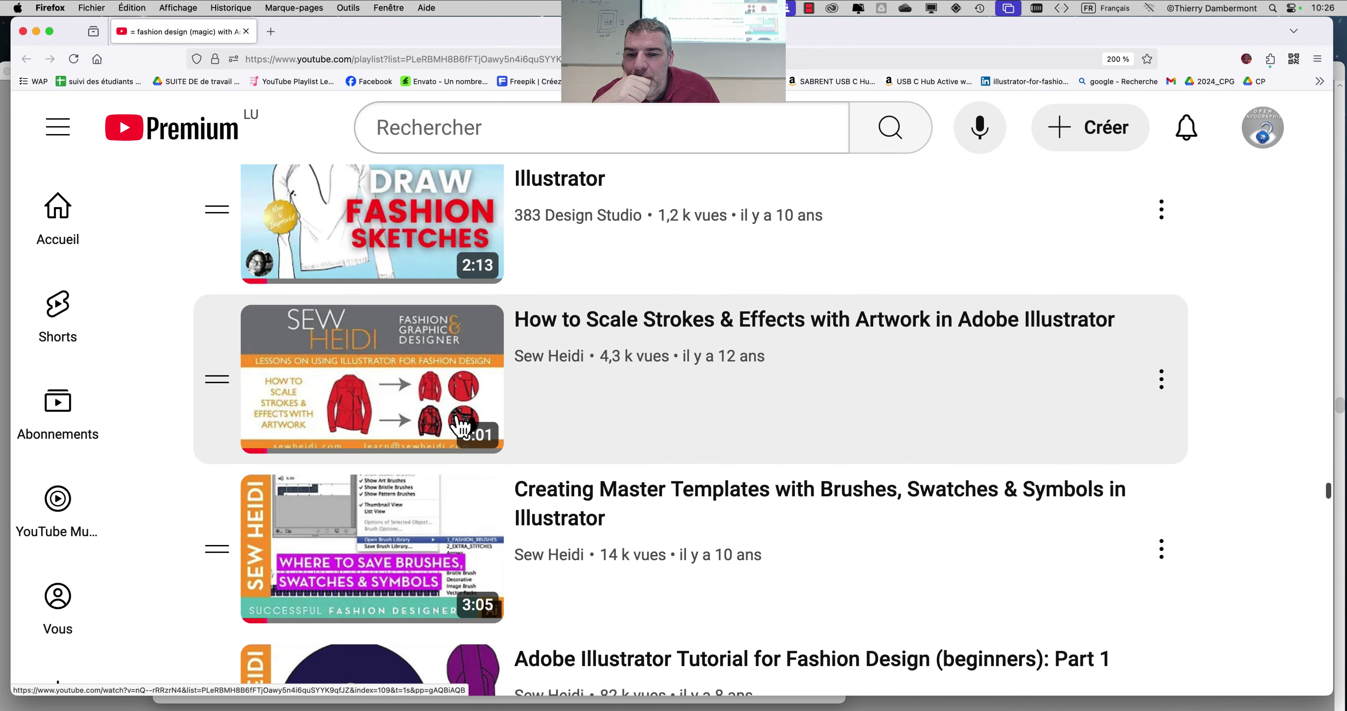
# Browse the playlist videos from master templates and neckline facings to ruching brushes, Pen tool sketches and character illustration
pyautogui.scroll(-8, 461, 426)
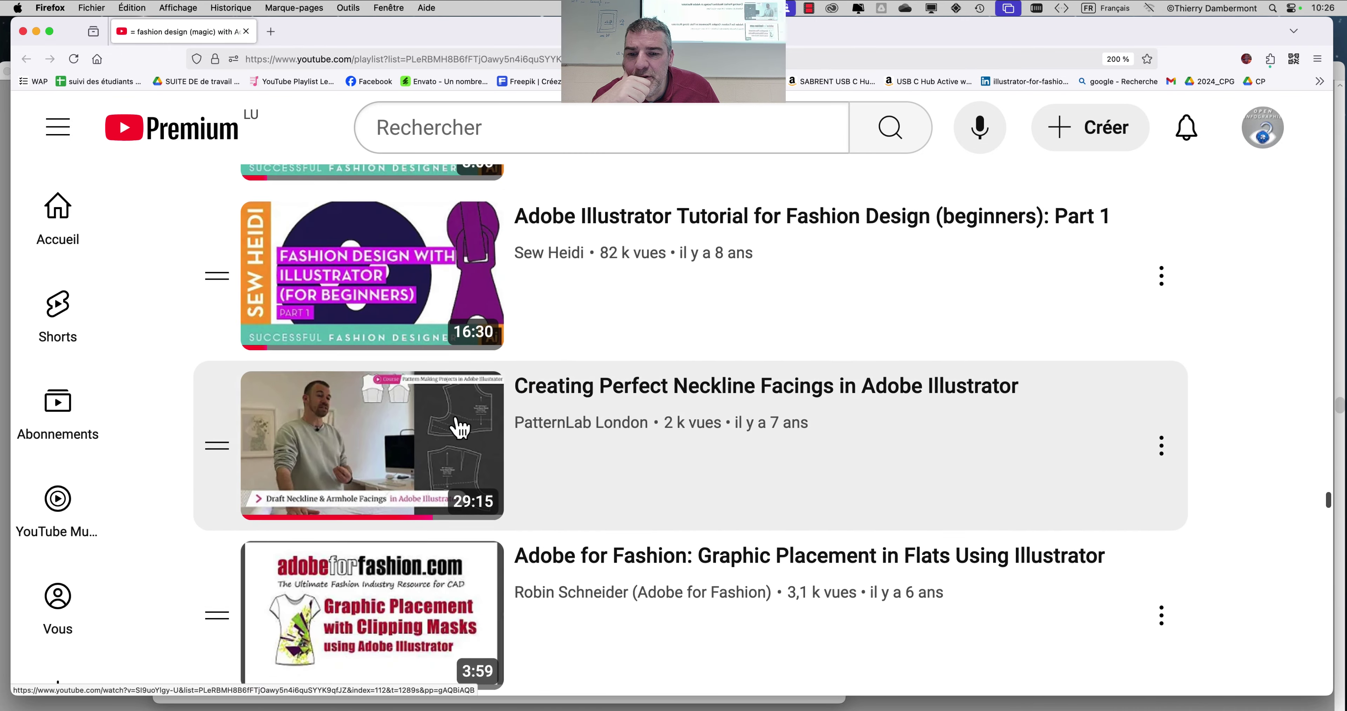
pyautogui.scroll(-2, 460, 427)
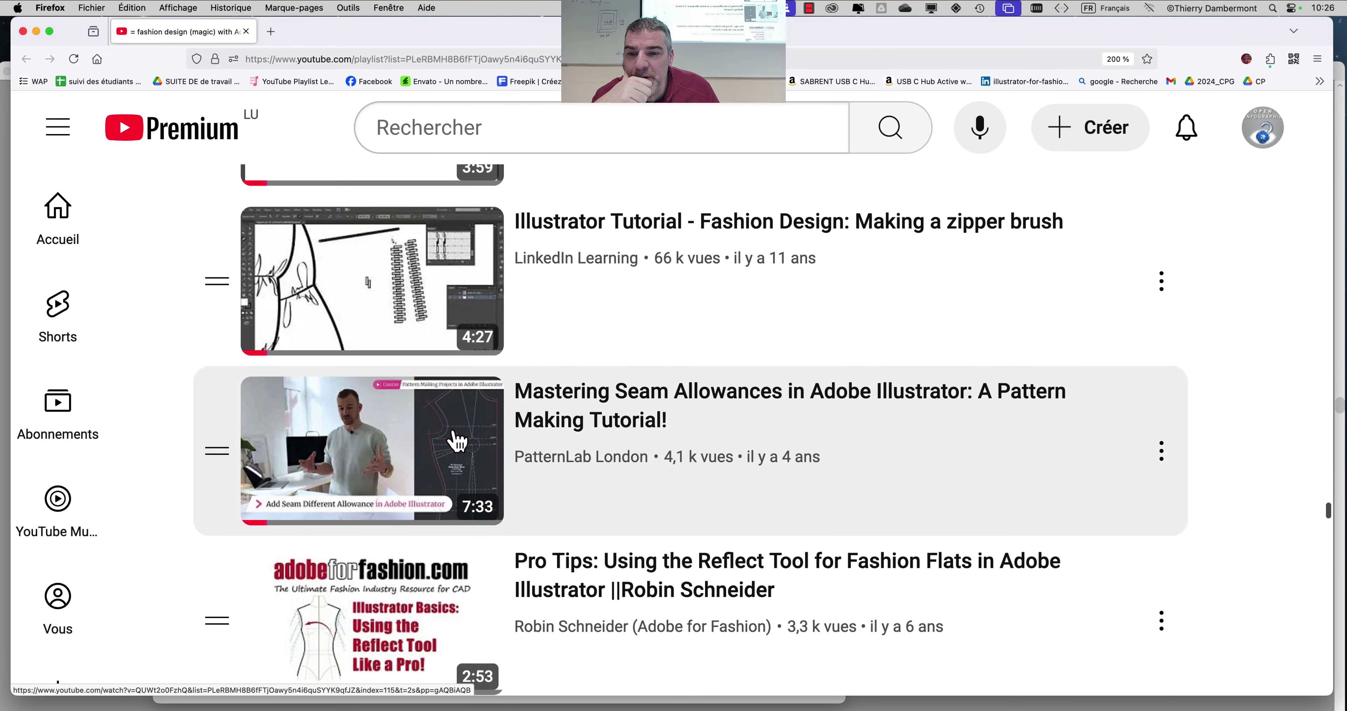
pyautogui.scroll(-1, 458, 441)
pyautogui.scroll(-8, 458, 440)
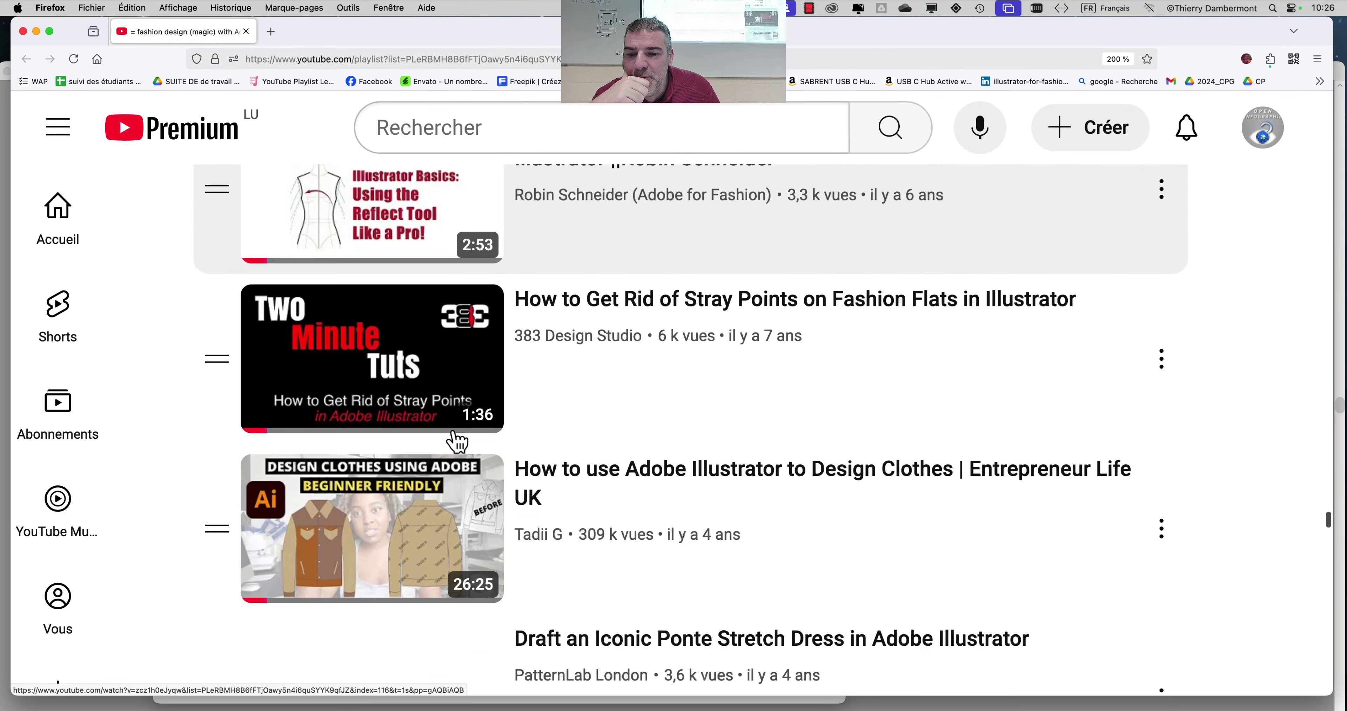
pyautogui.scroll(-4, 458, 441)
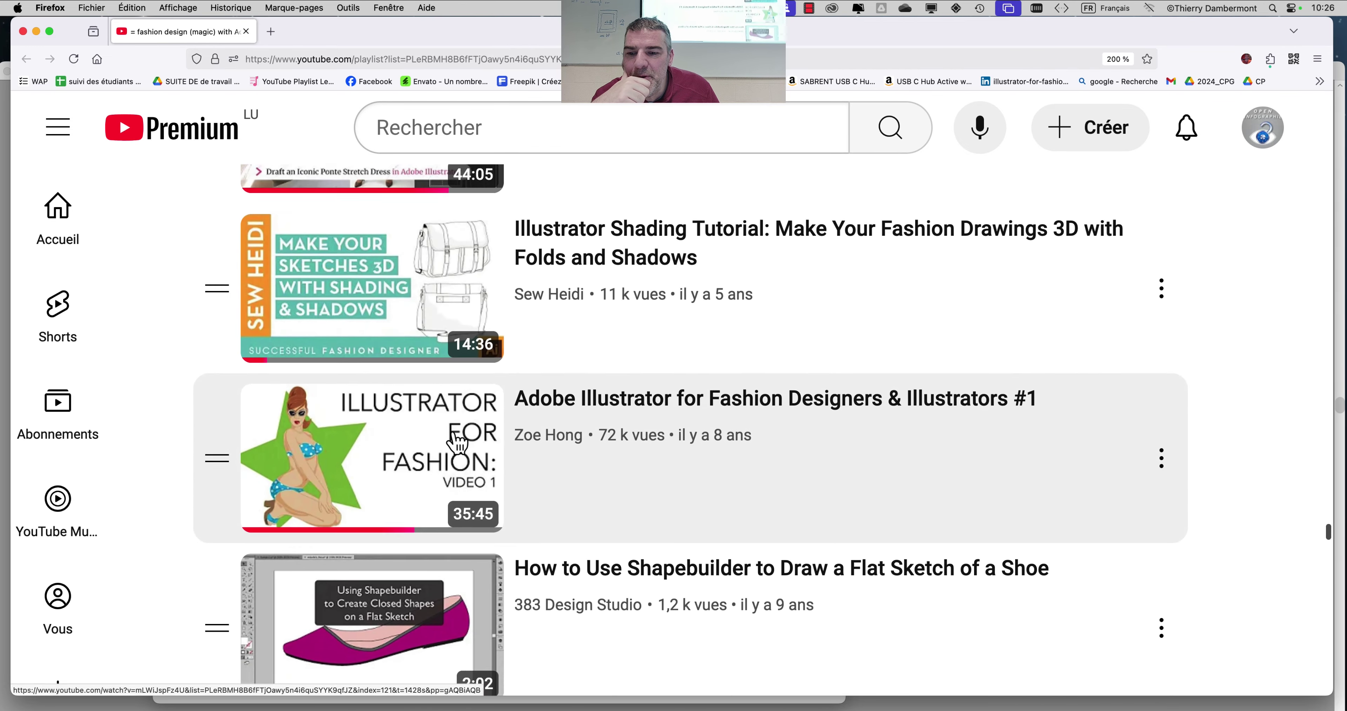
pyautogui.scroll(-4, 455, 444)
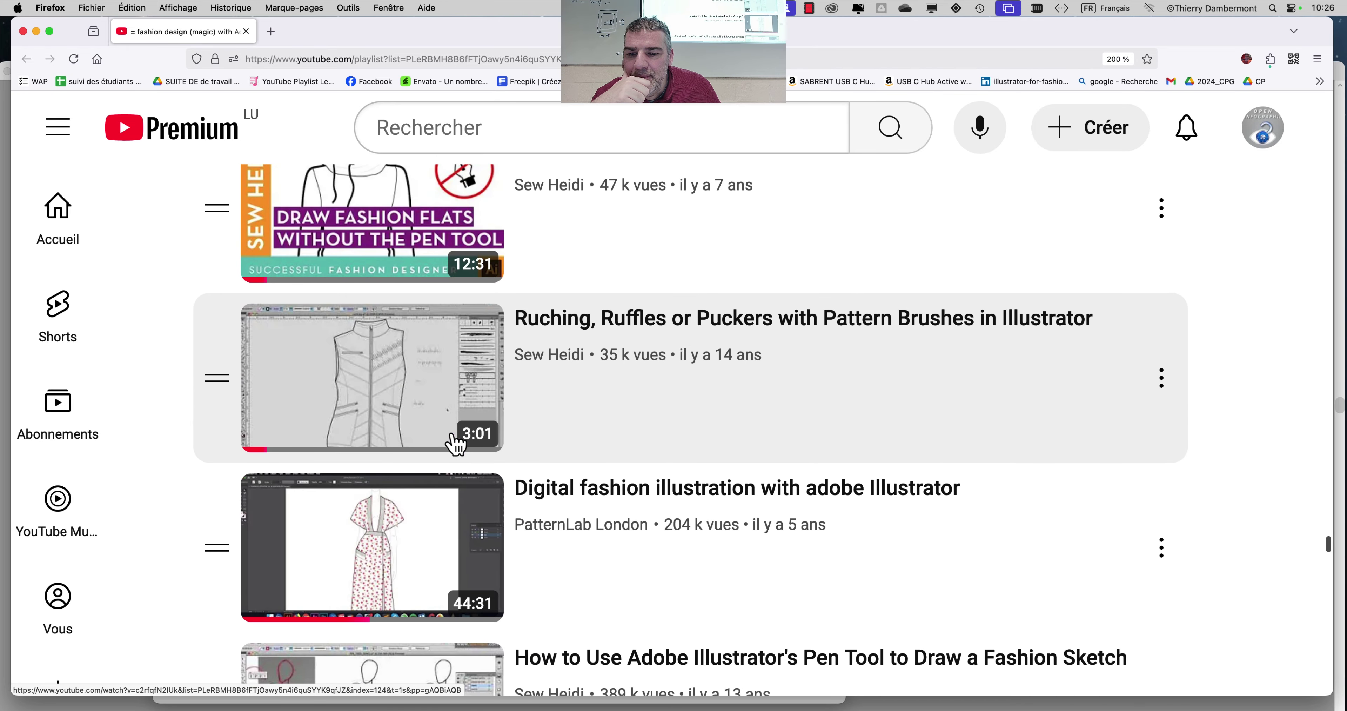
pyautogui.scroll(-2, 456, 444)
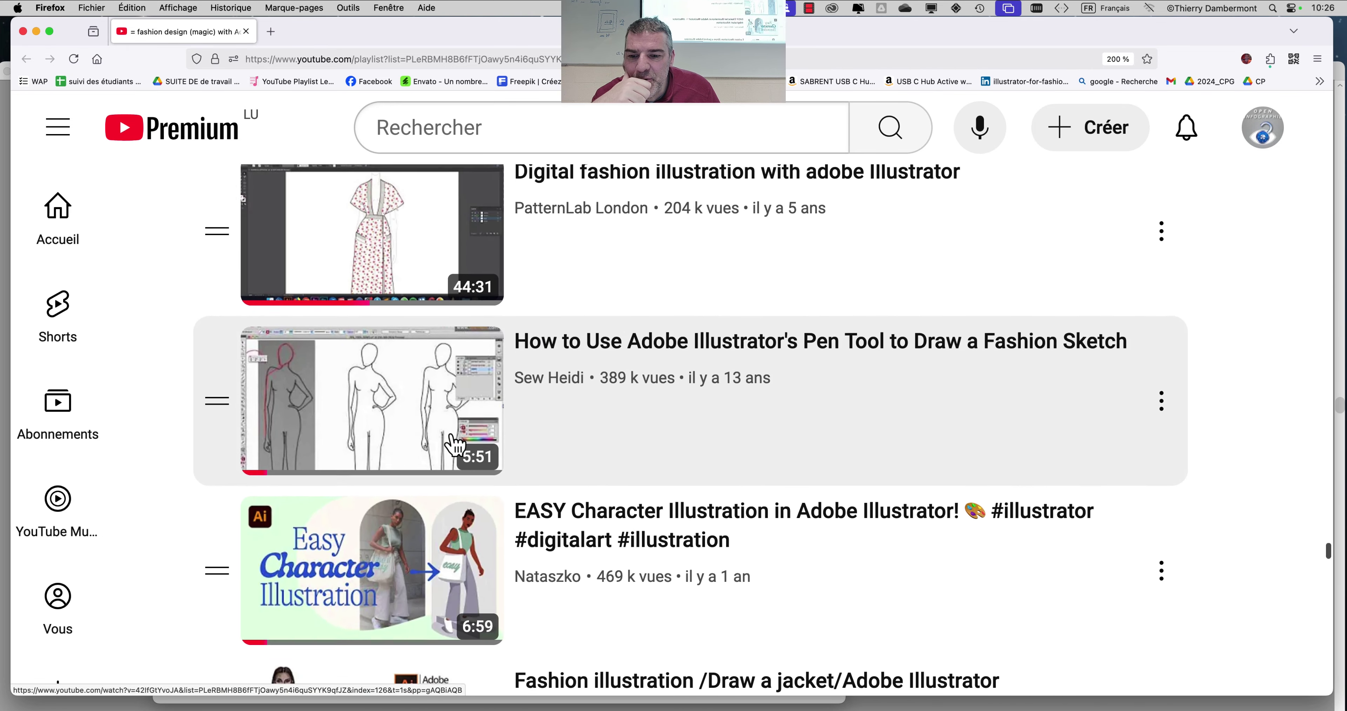
pyautogui.scroll(-4, 453, 444)
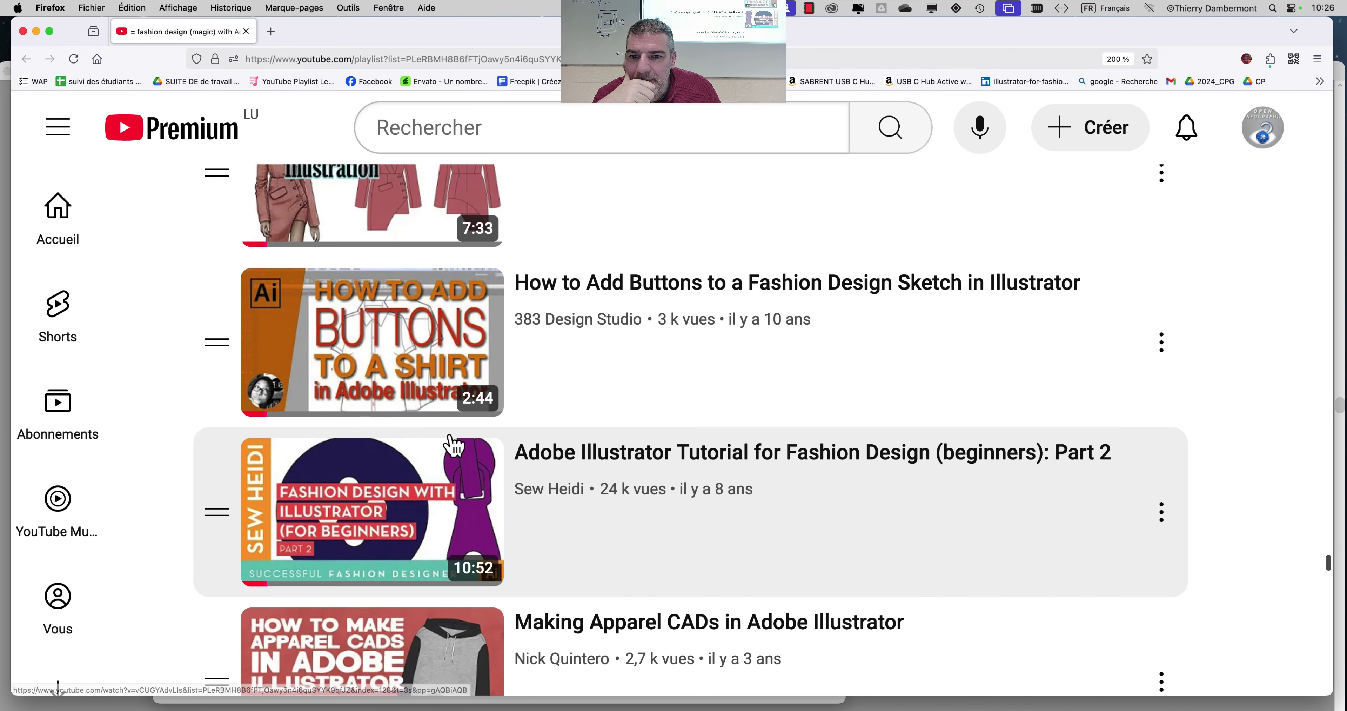
# Review the playlist videos from apparel CADs and flat sketches to CLO3D patterns, A4 PDF sewing templates and zippers in Illustrator
pyautogui.scroll(-10, 453, 444)
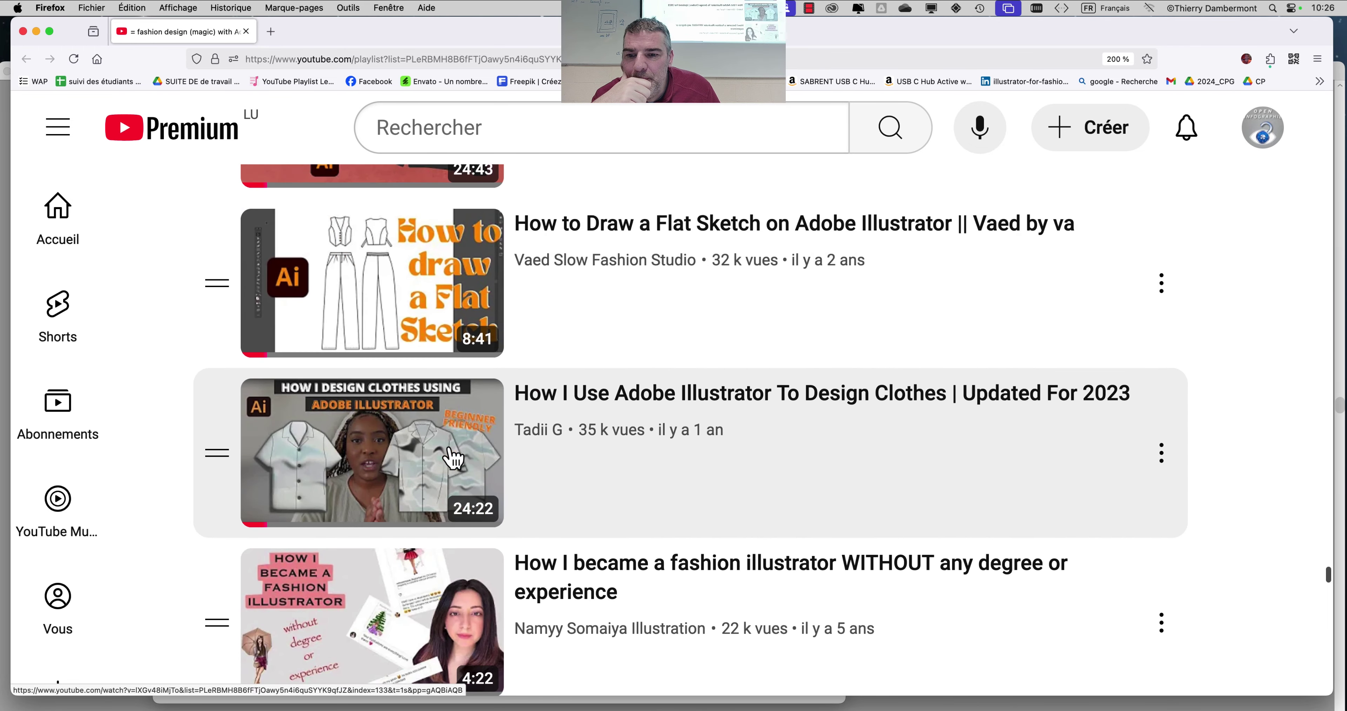
pyautogui.scroll(-4, 448, 444)
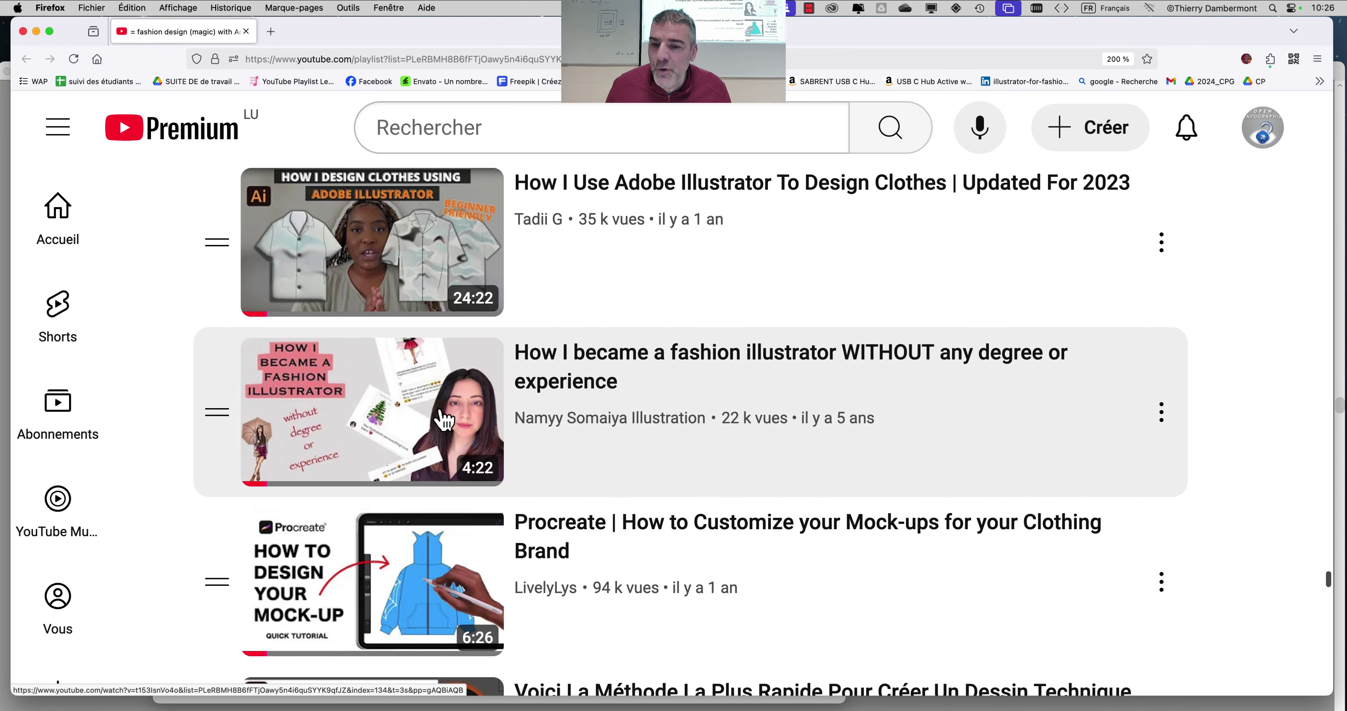
pyautogui.scroll(-8, 442, 424)
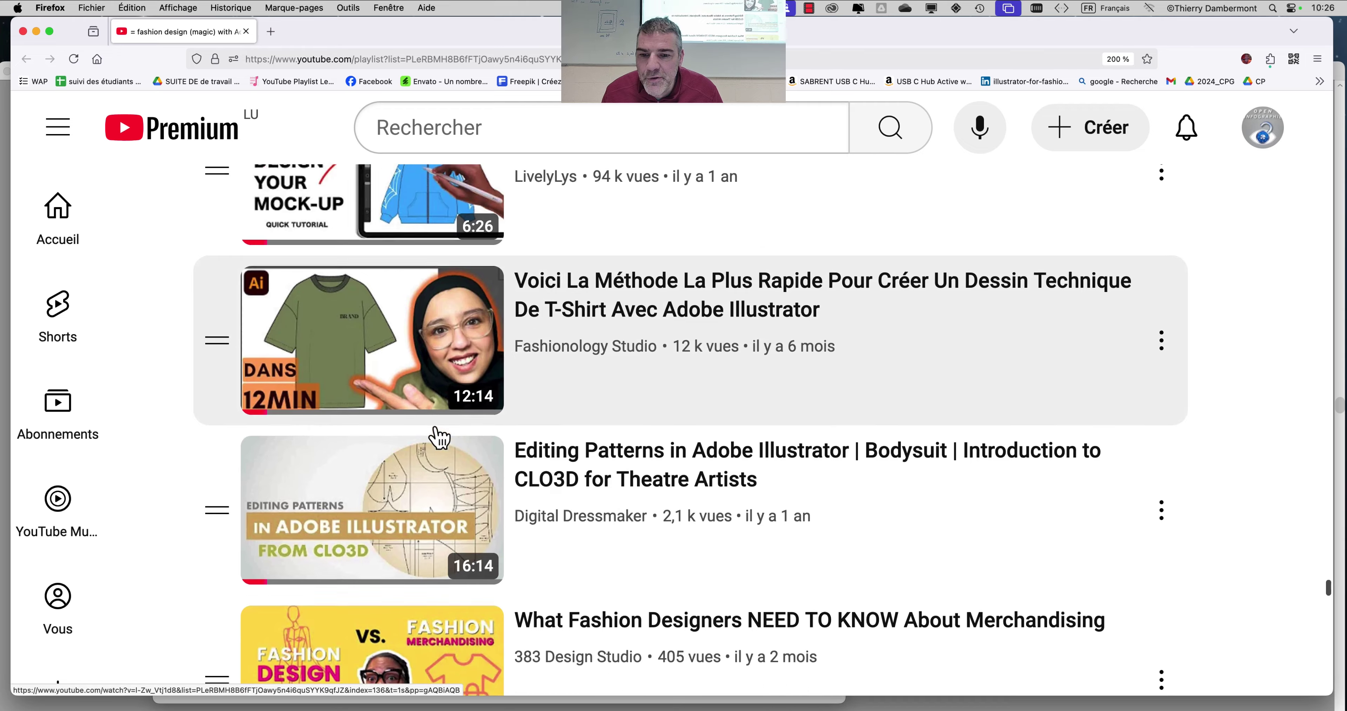
pyautogui.scroll(-6, 438, 443)
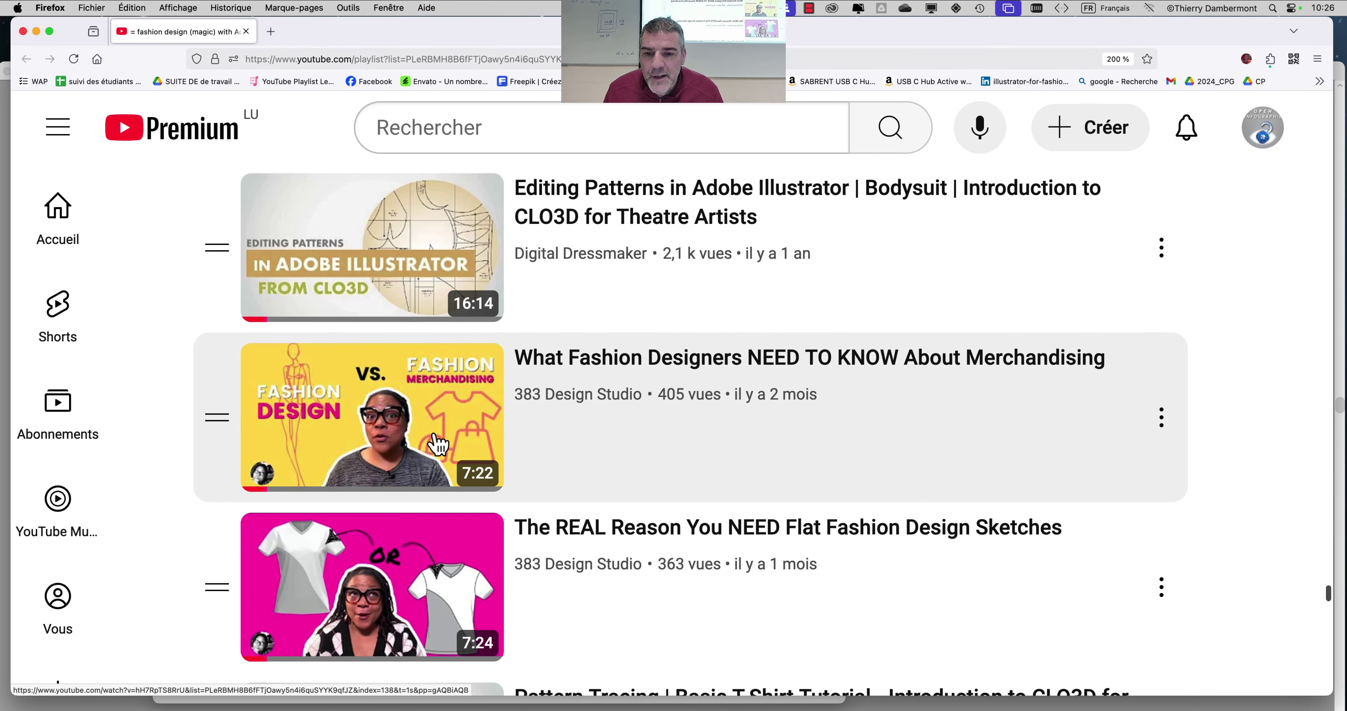
pyautogui.scroll(-2, 439, 444)
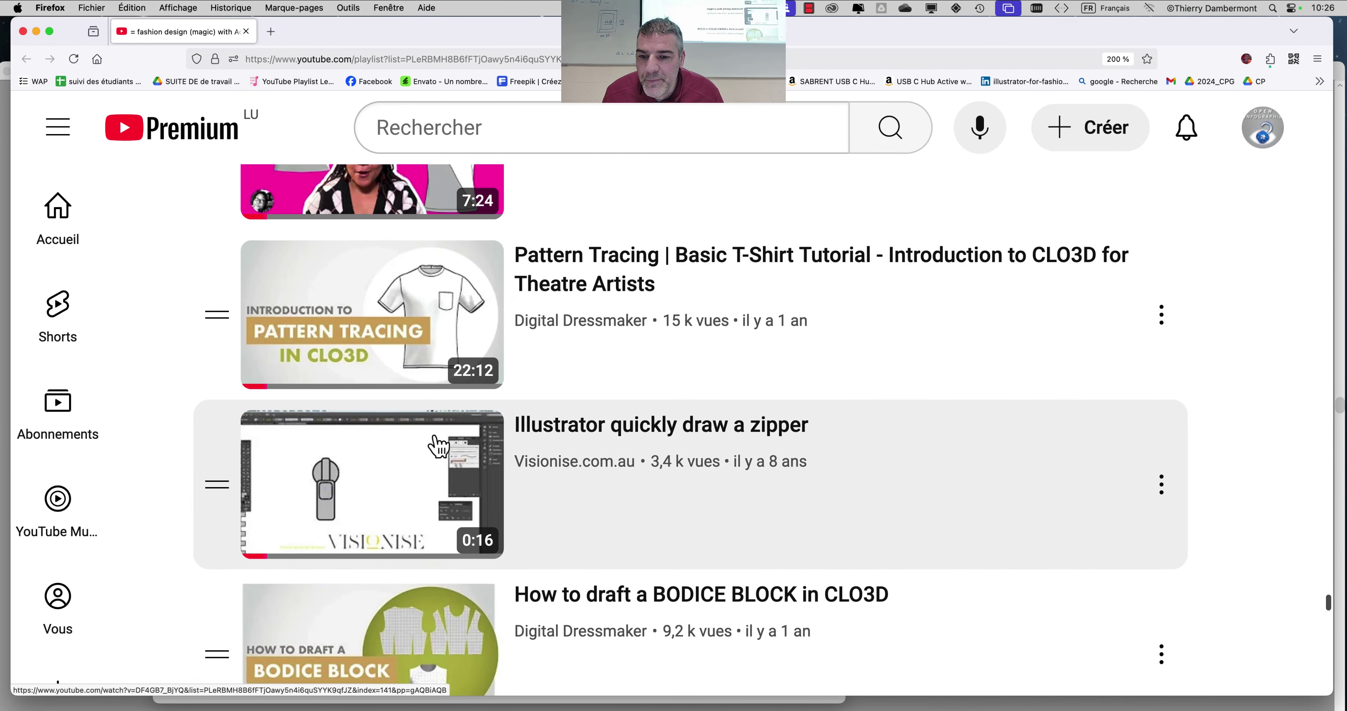
pyautogui.scroll(-9, 438, 444)
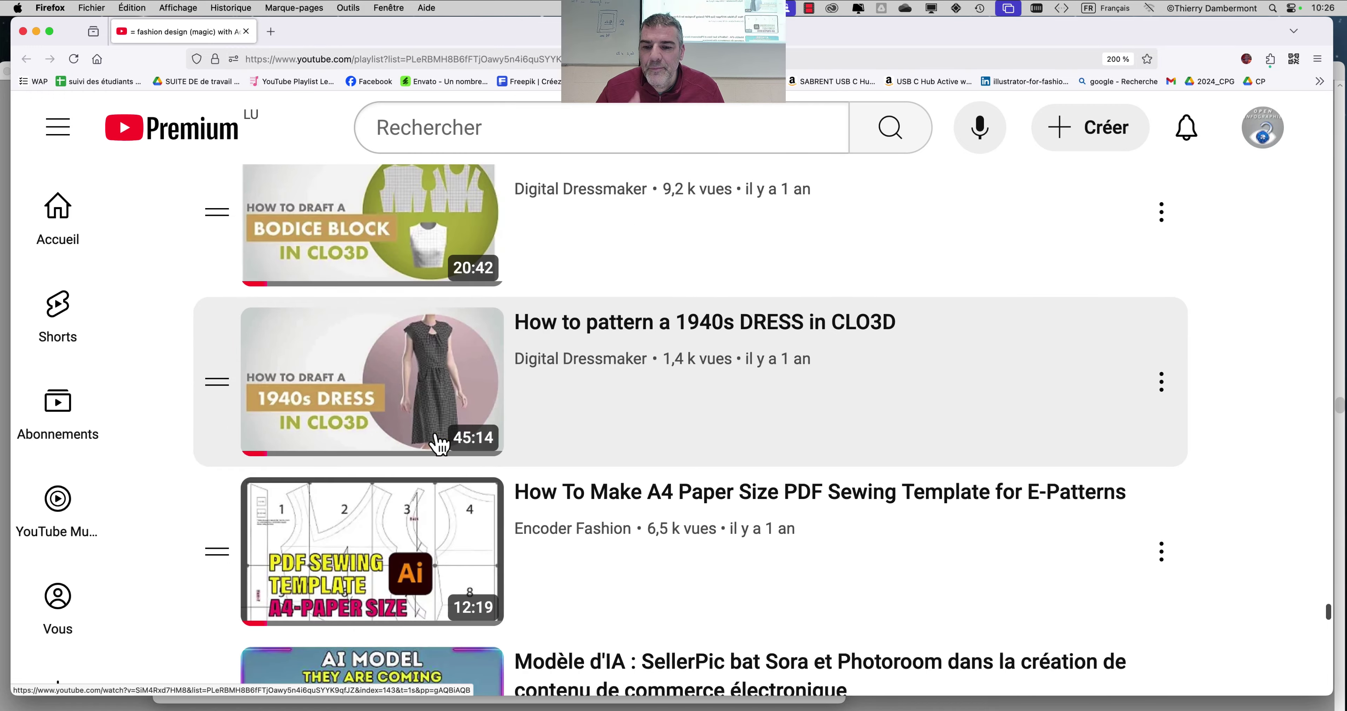
pyautogui.scroll(-7, 438, 443)
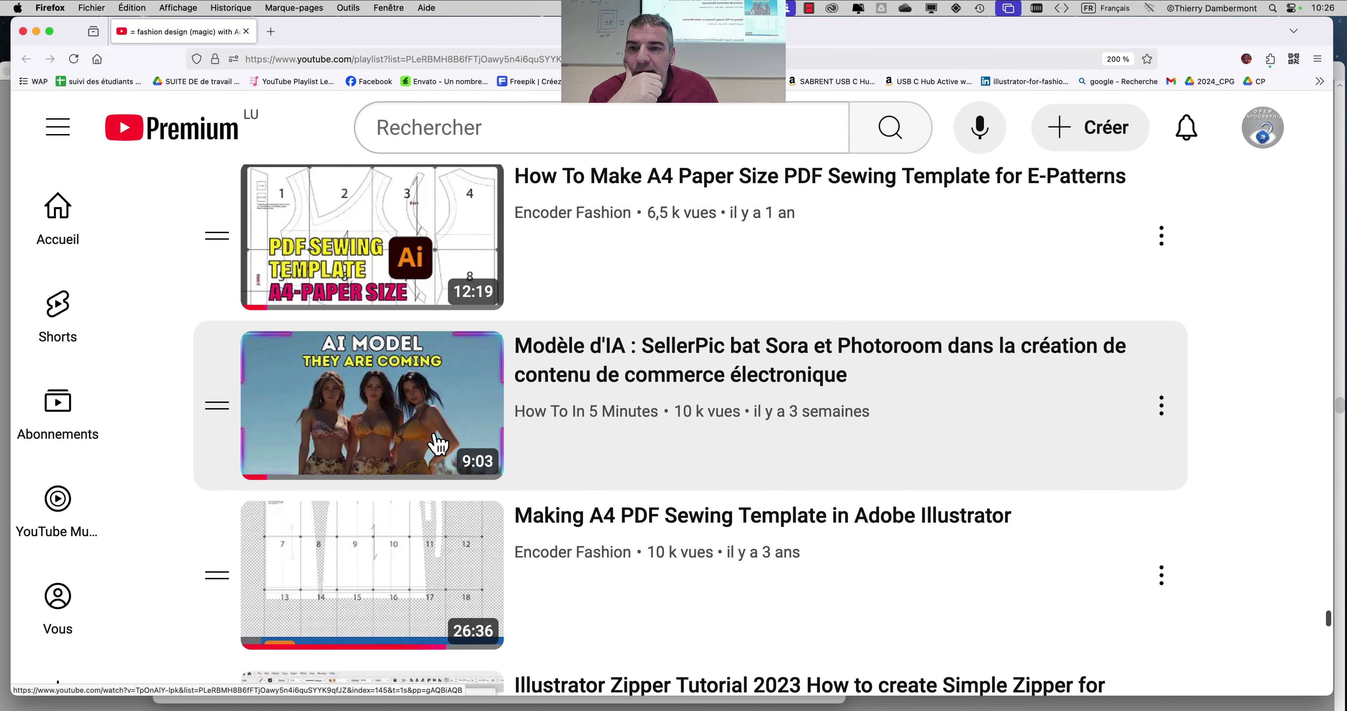
pyautogui.scroll(-9, 438, 445)
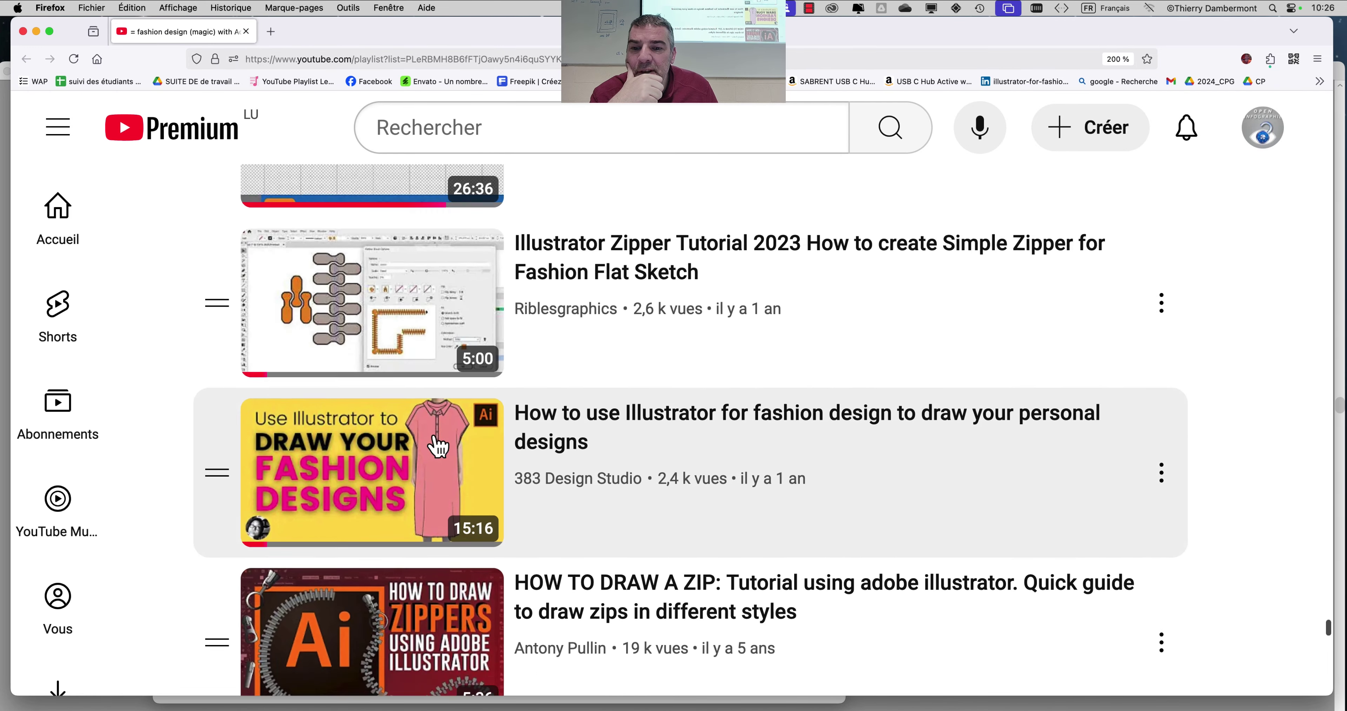
# Look through the remaining playlist videos, from adding a fashion print to flats up to the boys' trousers technical drawing
pyautogui.scroll(-9, 438, 445)
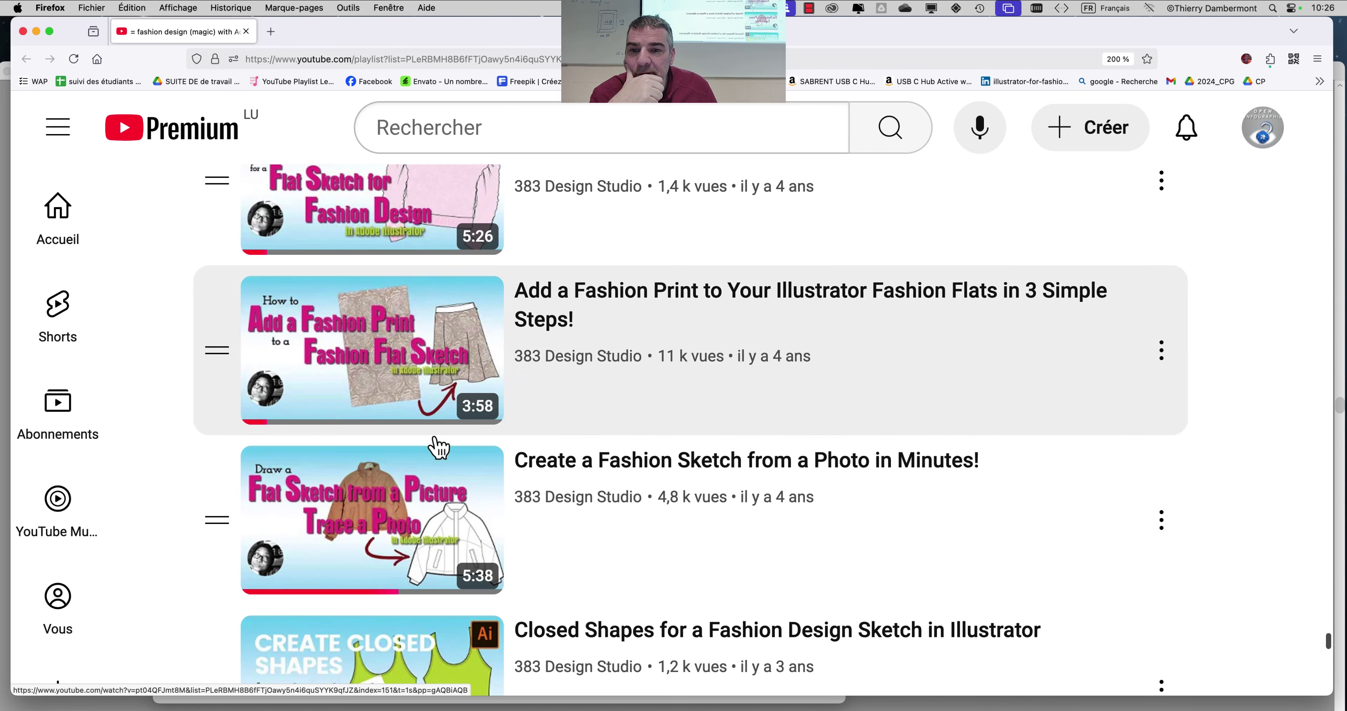
pyautogui.scroll(-3, 438, 447)
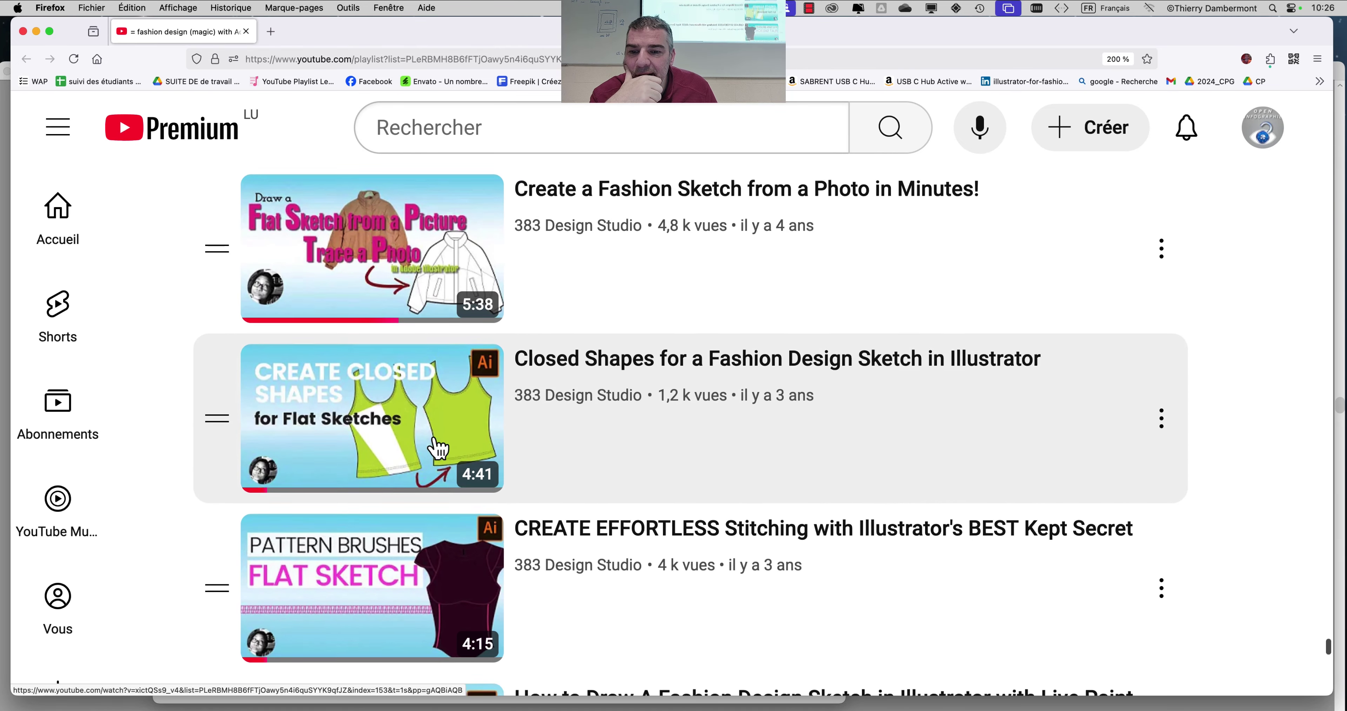
pyautogui.scroll(-1, 438, 448)
pyautogui.scroll(-2, 439, 447)
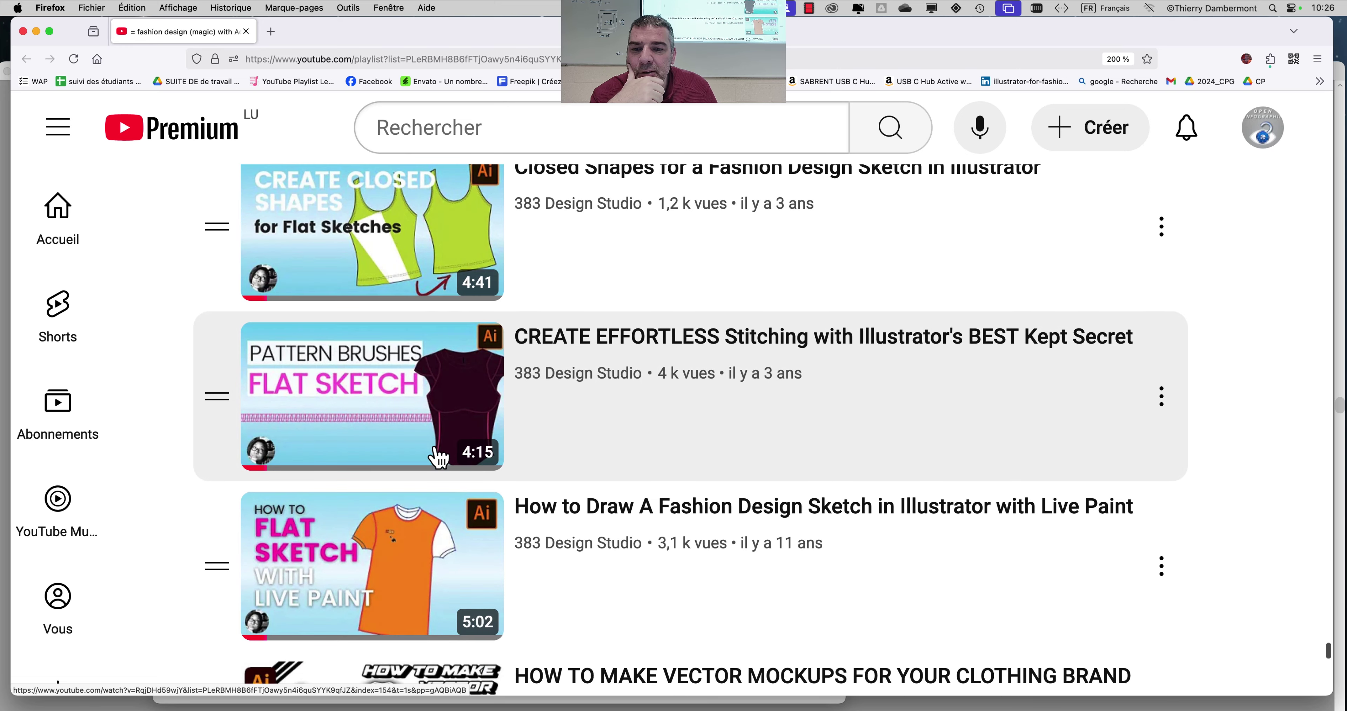
pyautogui.scroll(-4, 438, 458)
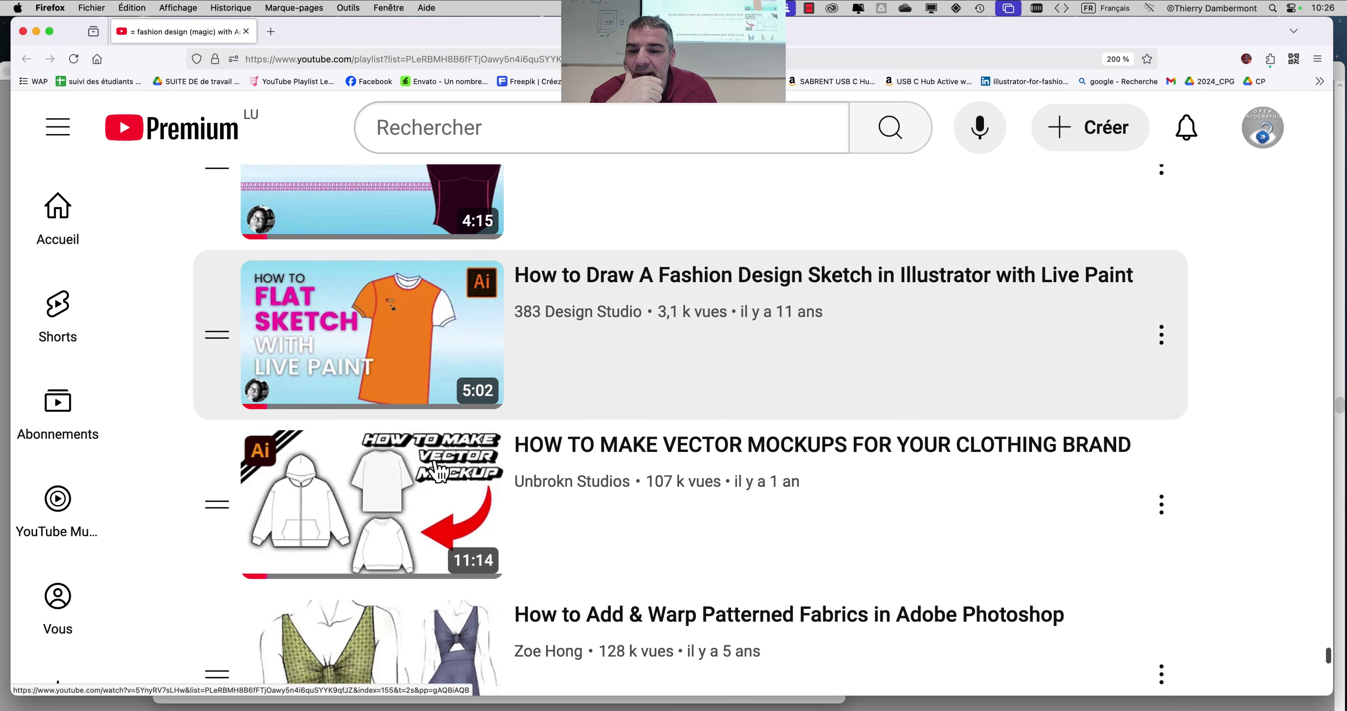
pyautogui.scroll(-5, 439, 471)
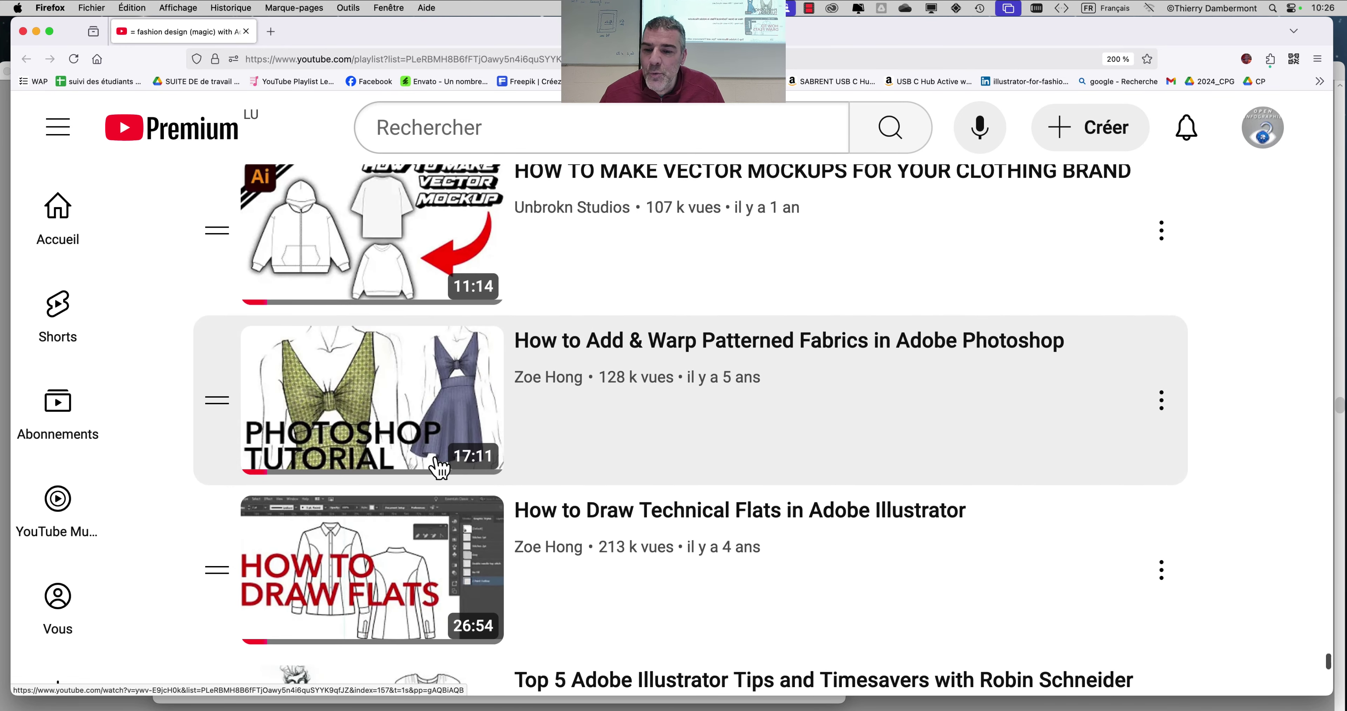
pyautogui.scroll(-5, 438, 467)
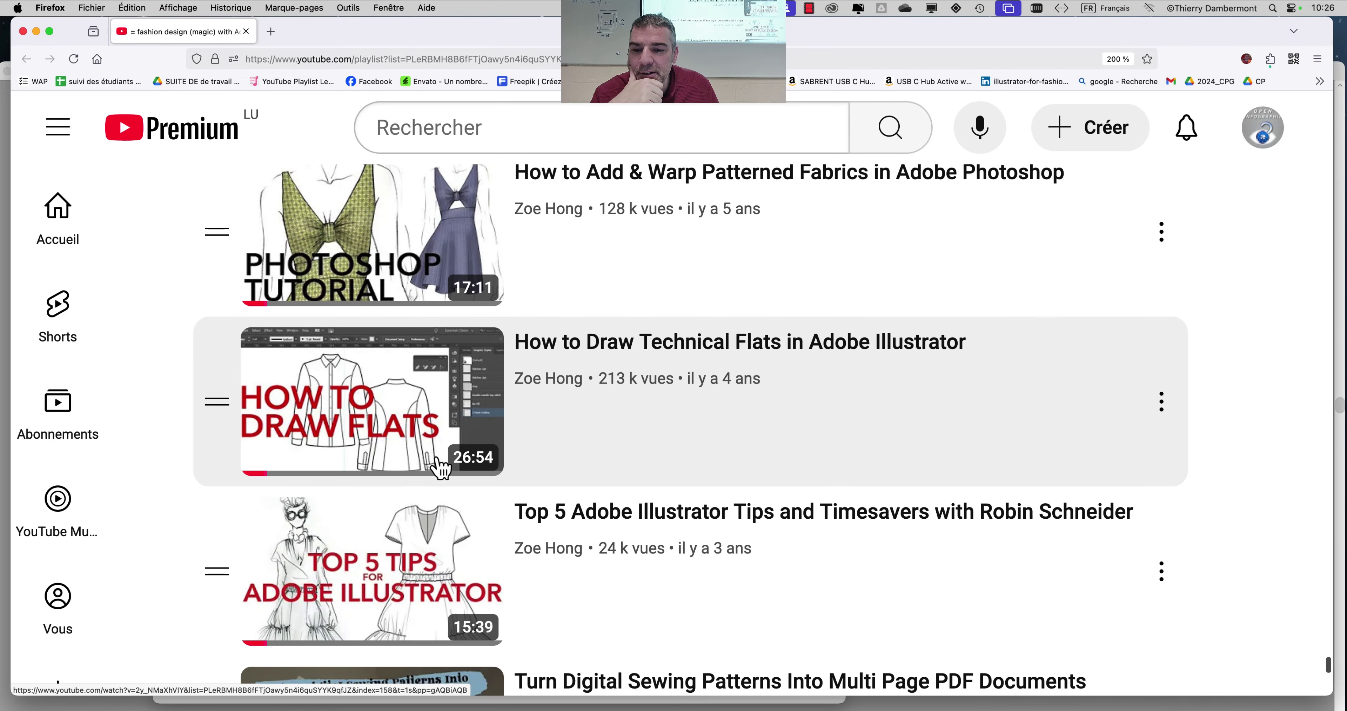
pyautogui.scroll(-20, 441, 468)
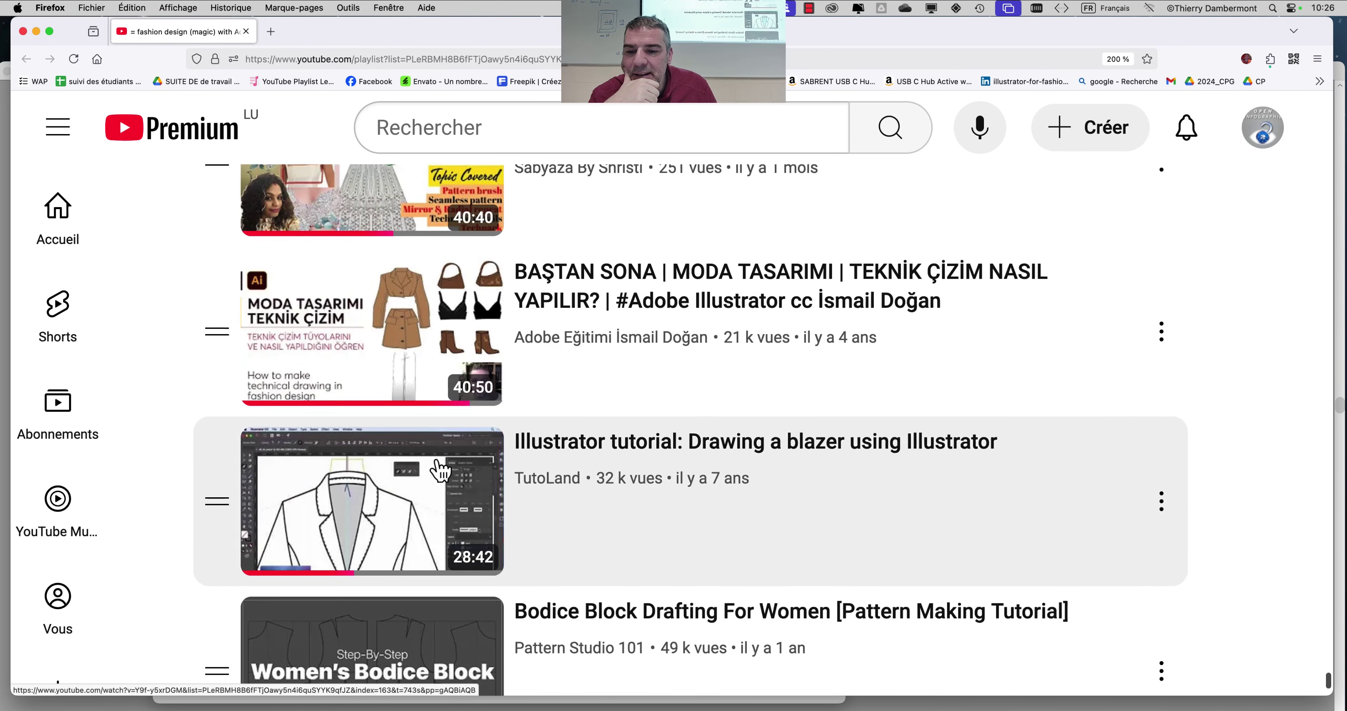
pyautogui.scroll(-1, 439, 472)
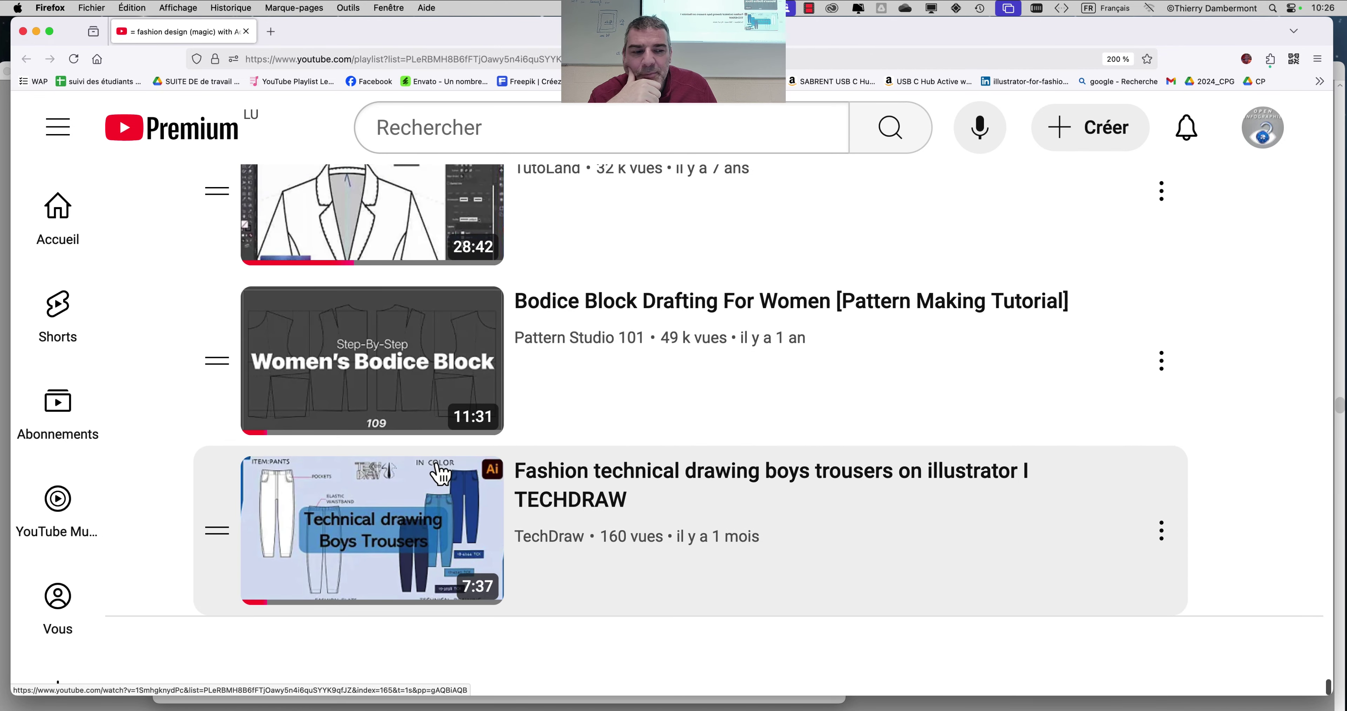
pyautogui.click(36, 32)
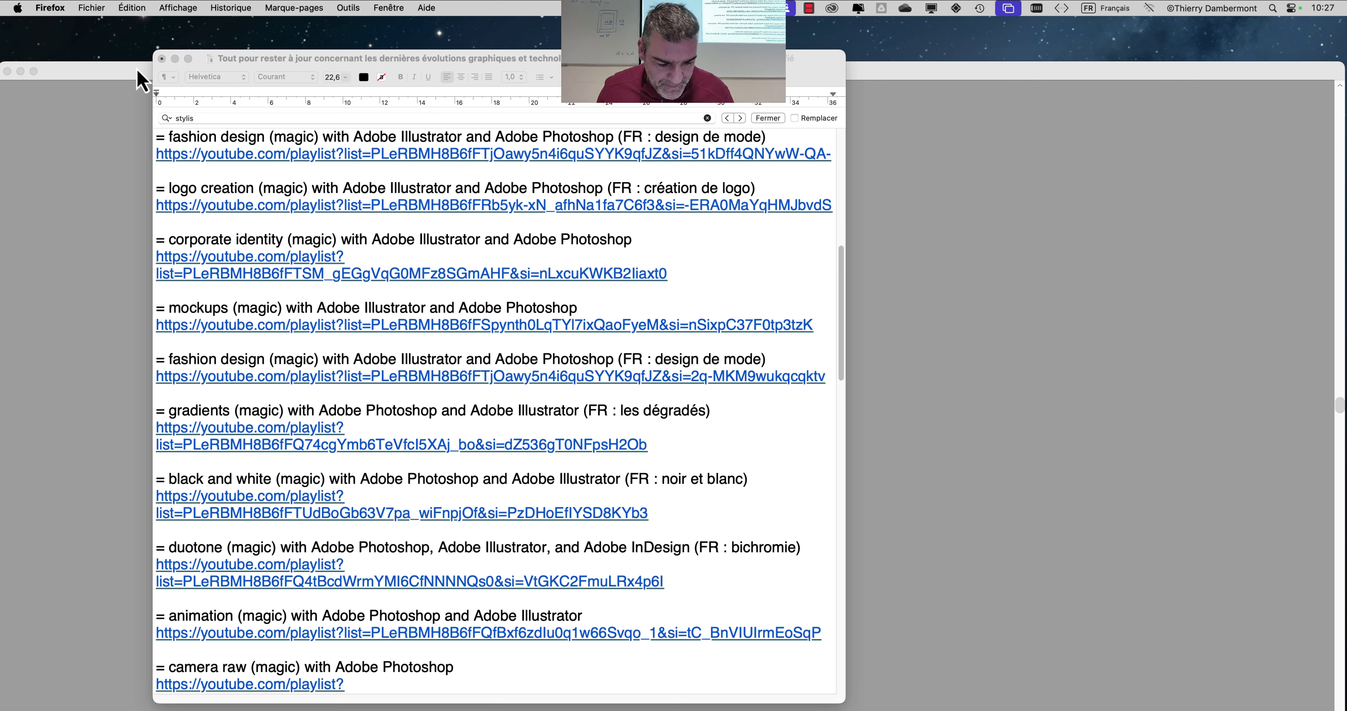
pyautogui.scroll(15, 648, 374)
pyautogui.press('super+Tab')
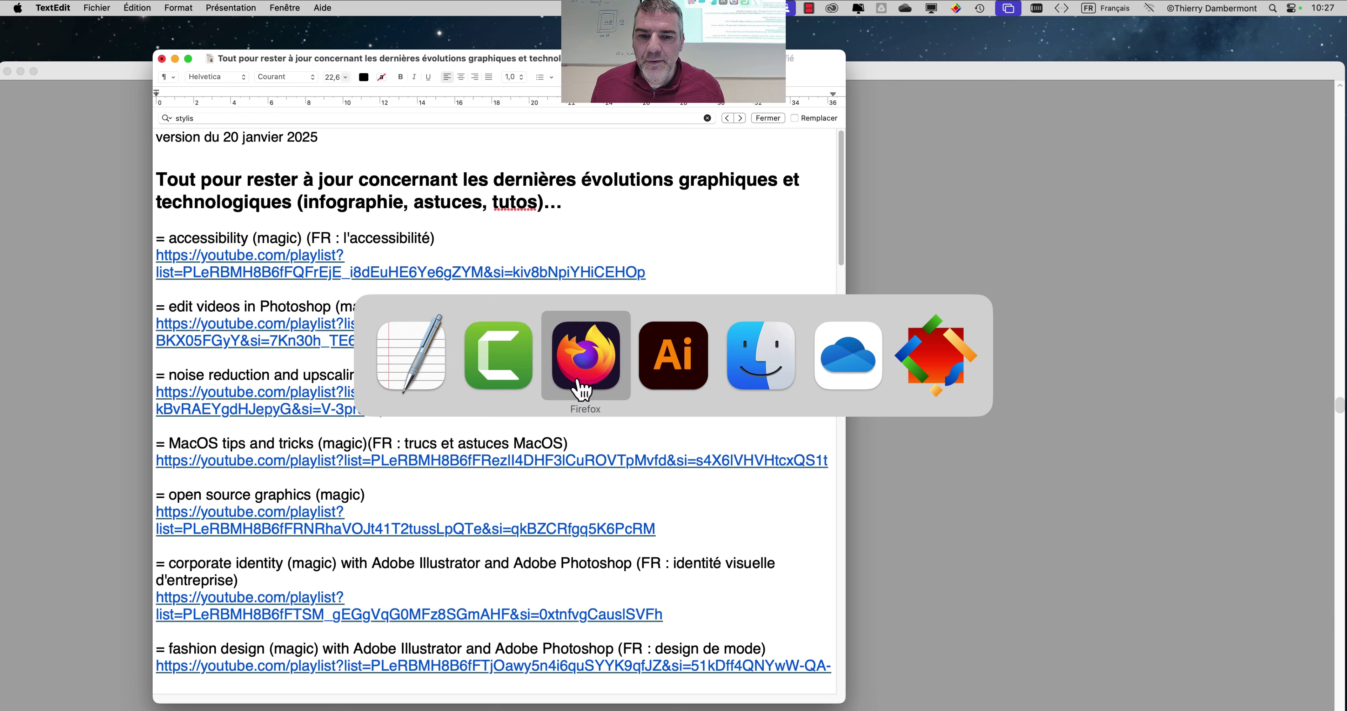
pyautogui.click(398, 7)
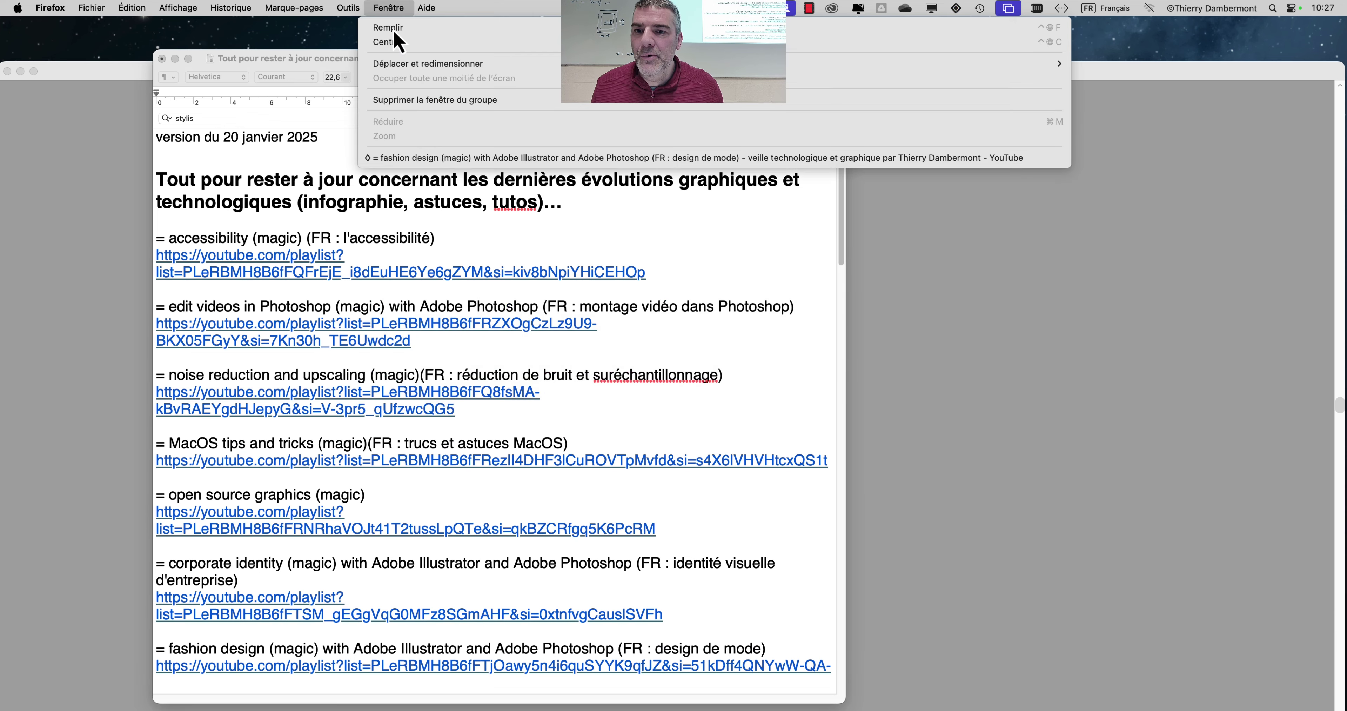
pyautogui.click(447, 161)
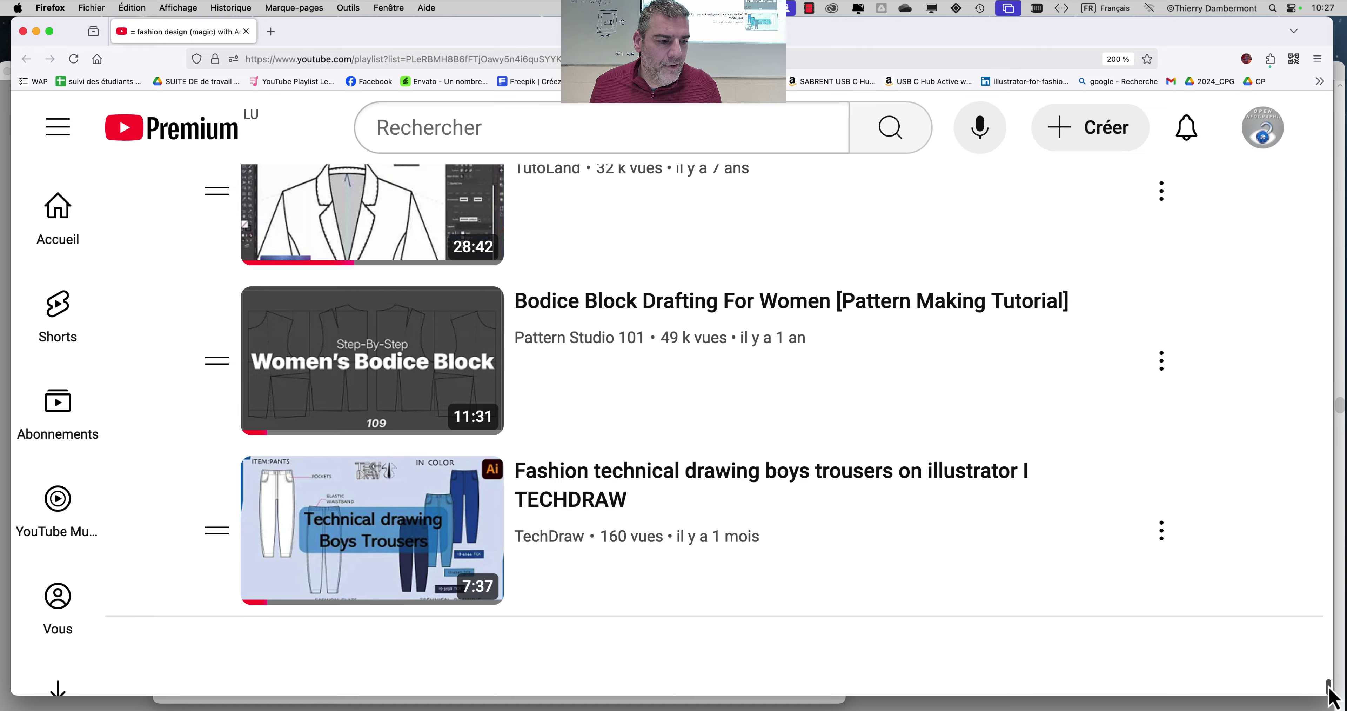
# Copy the share link of the fashion design playlist
pyautogui.moveTo(1329, 685); pyautogui.dragTo(1327, 54)
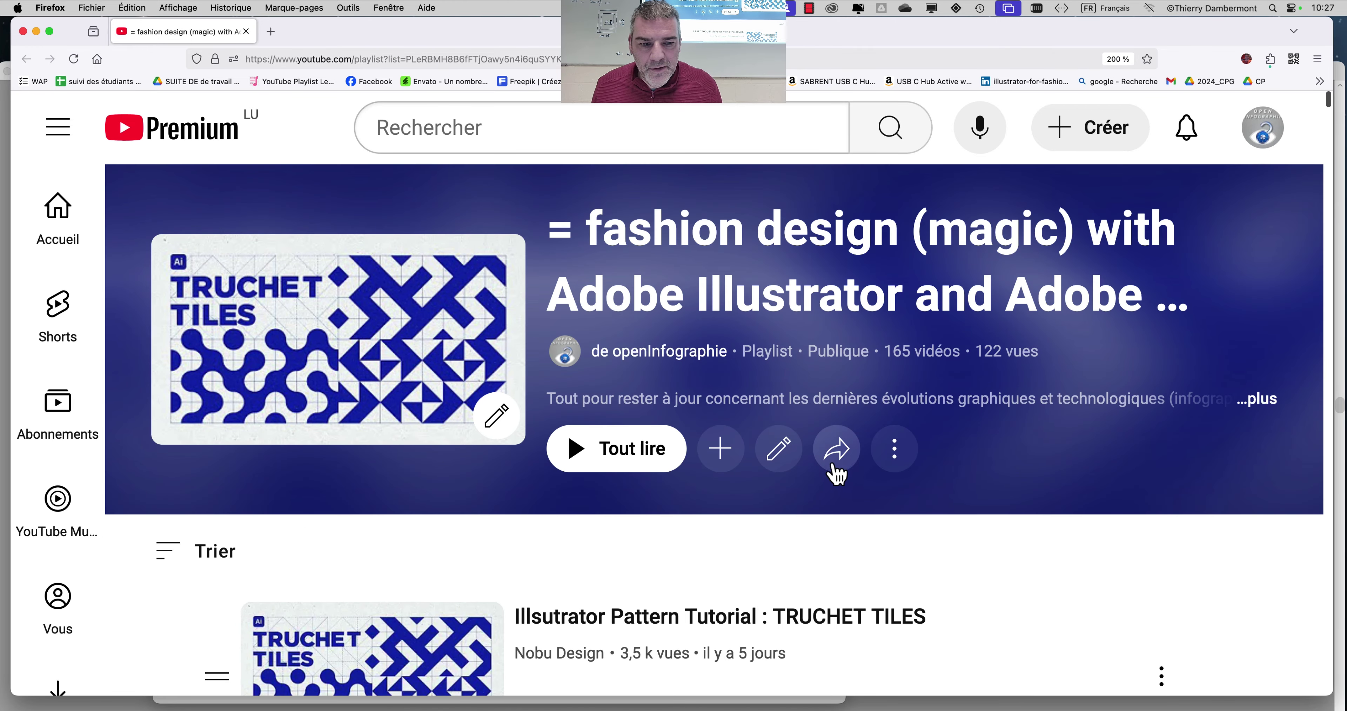
pyautogui.click(836, 449)
pyautogui.click(923, 453)
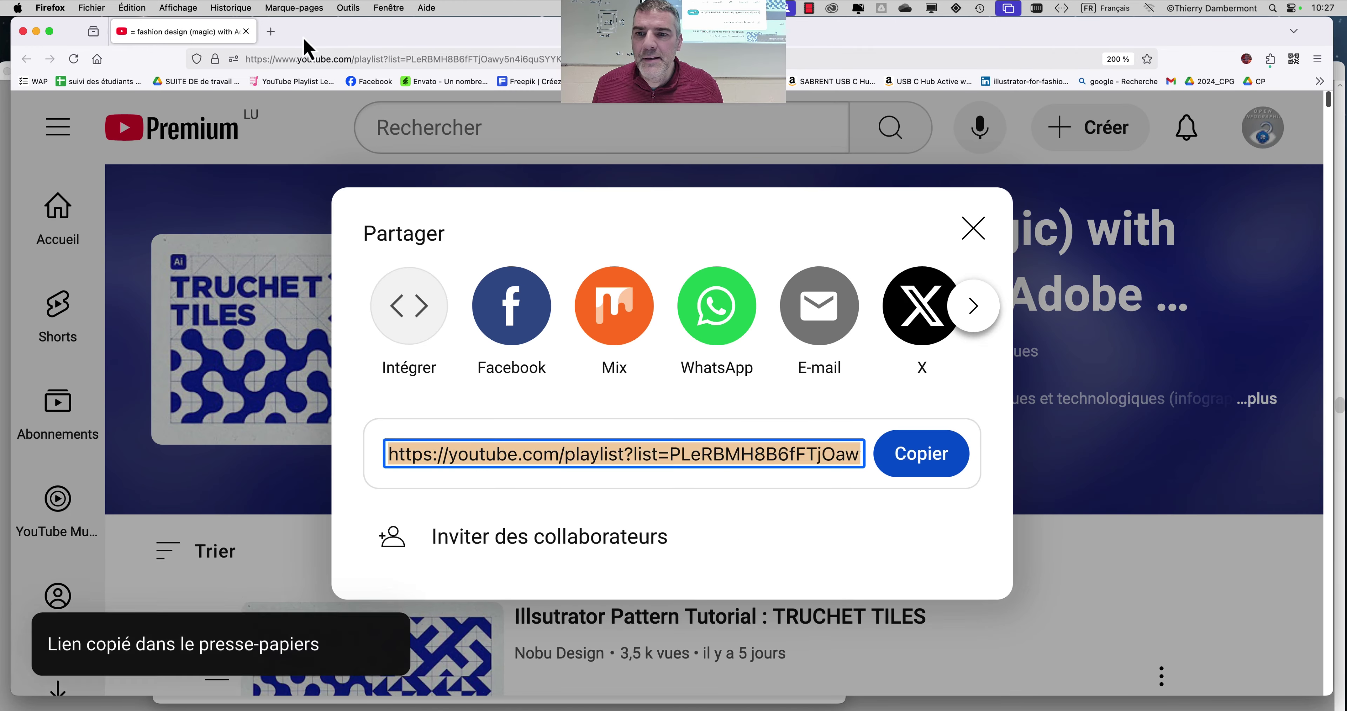
# Open the bookmarked Bitly dashboard in a new browser tab
pyautogui.click(270, 31)
pyautogui.click(1320, 81)
pyautogui.scroll(-10, 1188, 360)
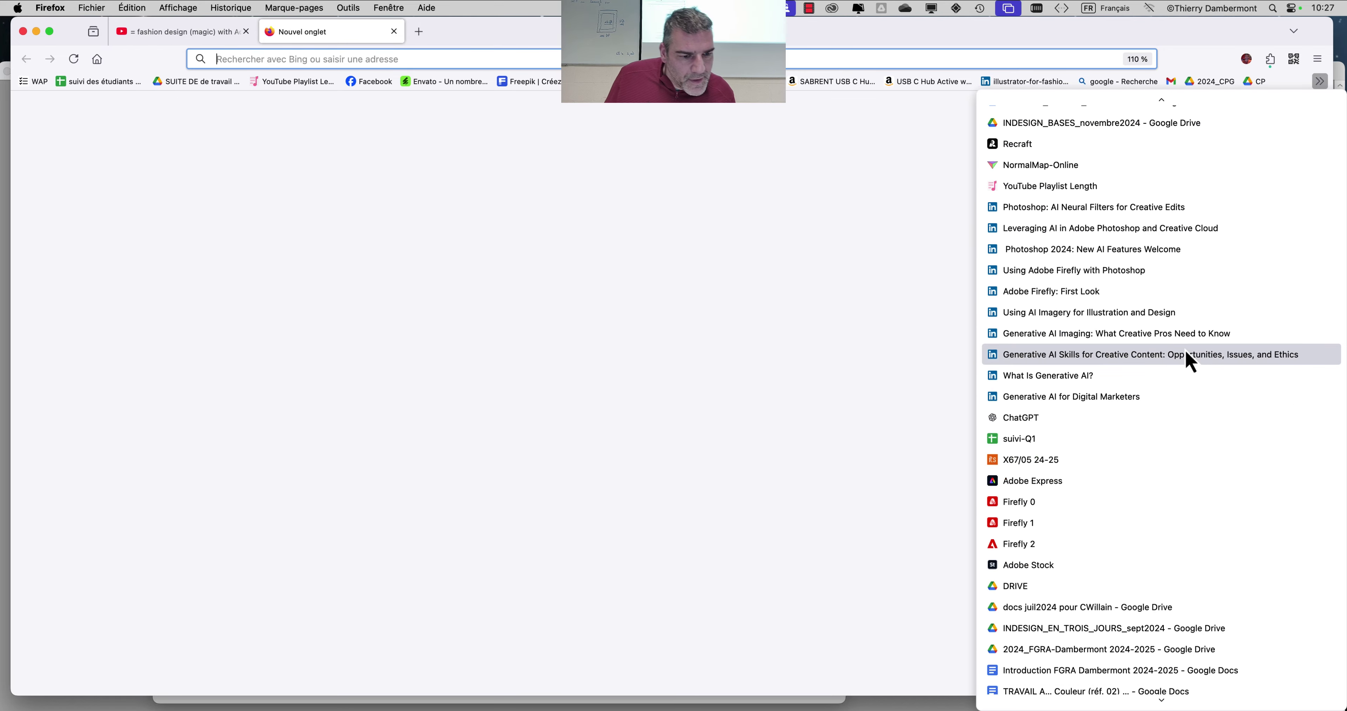
pyautogui.scroll(-10, 1165, 387)
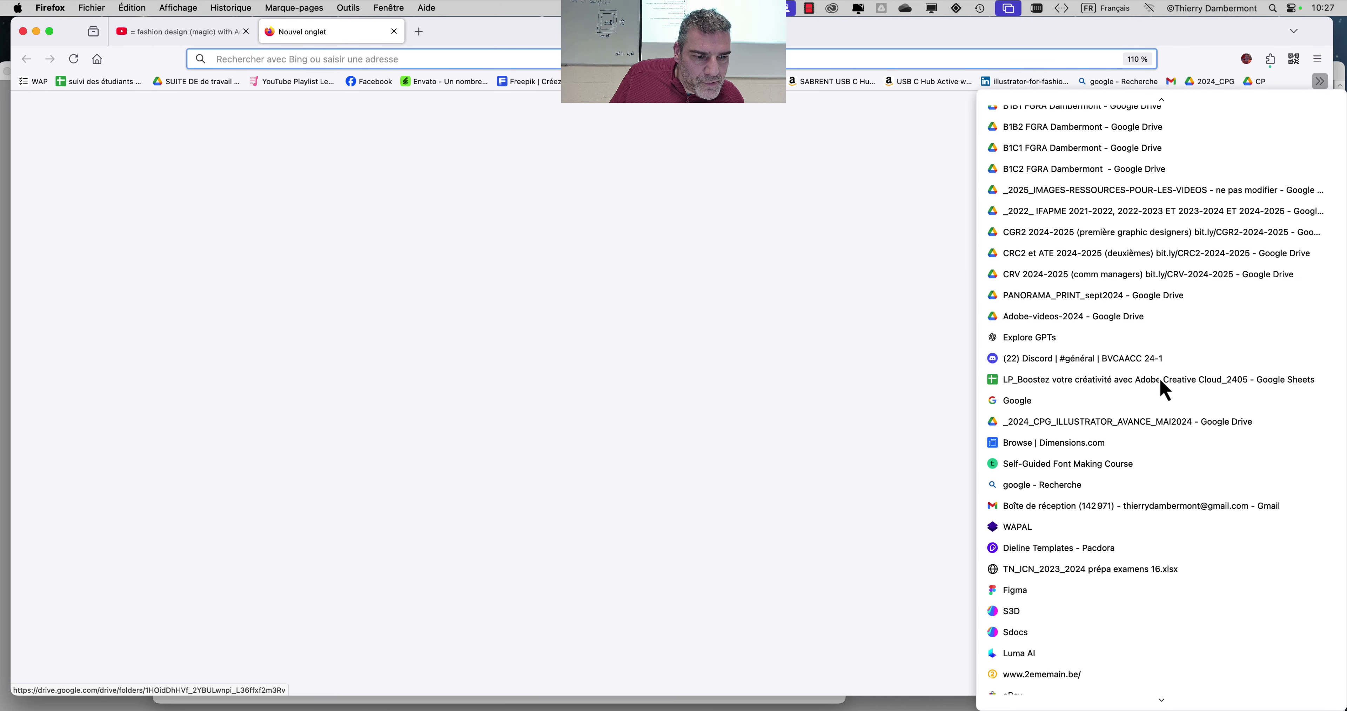
pyautogui.scroll(-2, 1162, 398)
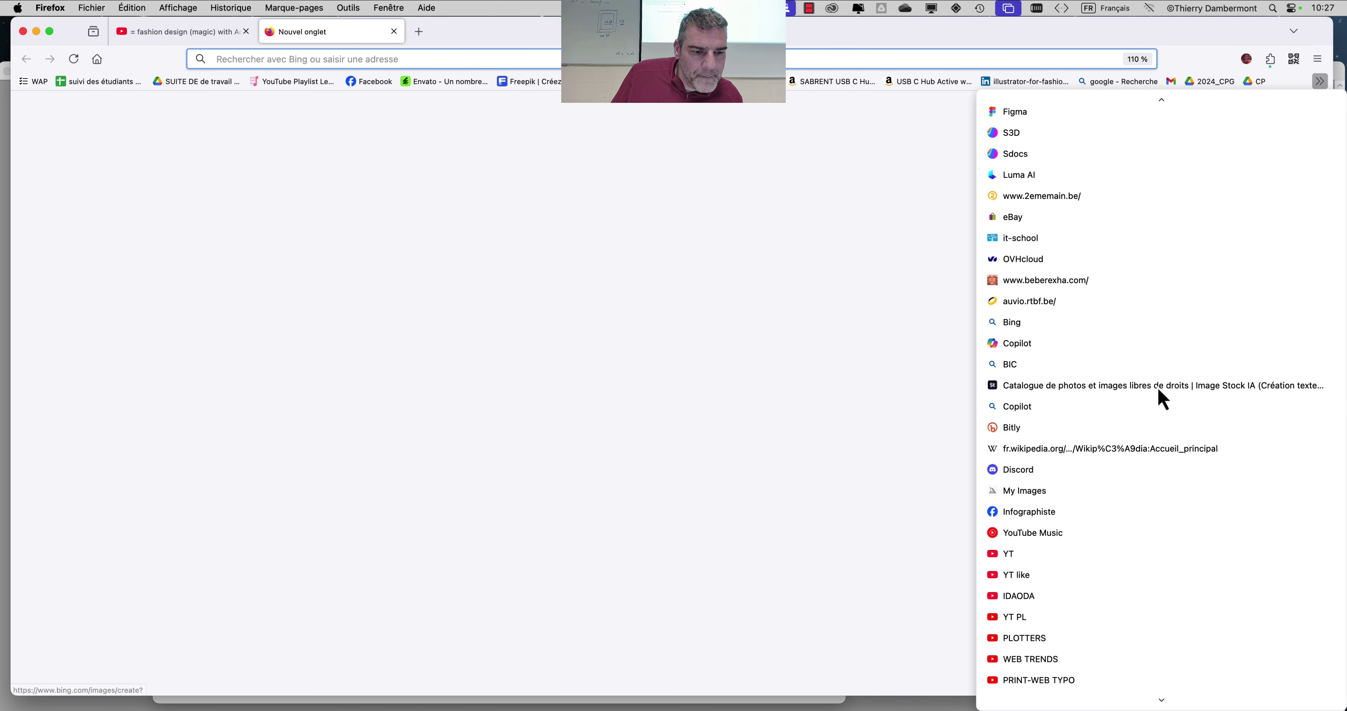
pyautogui.scroll(-4, 1159, 392)
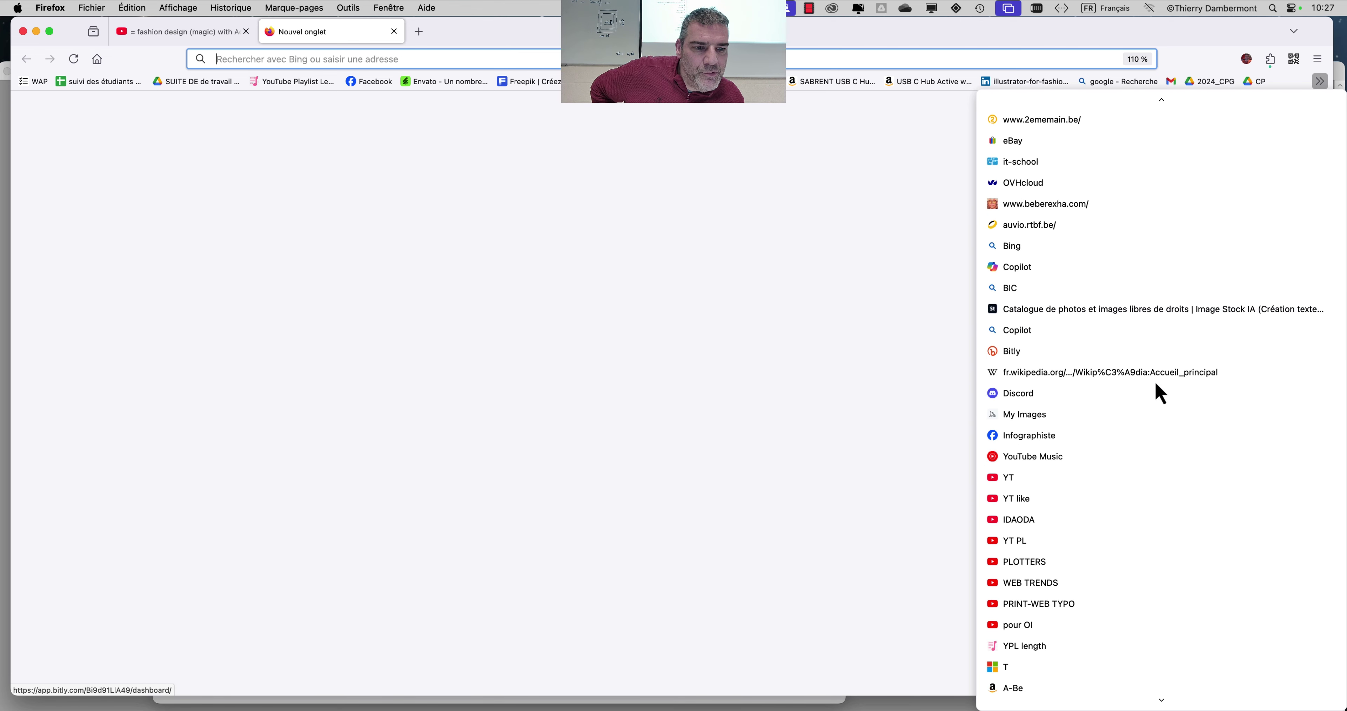
pyautogui.click(1053, 355)
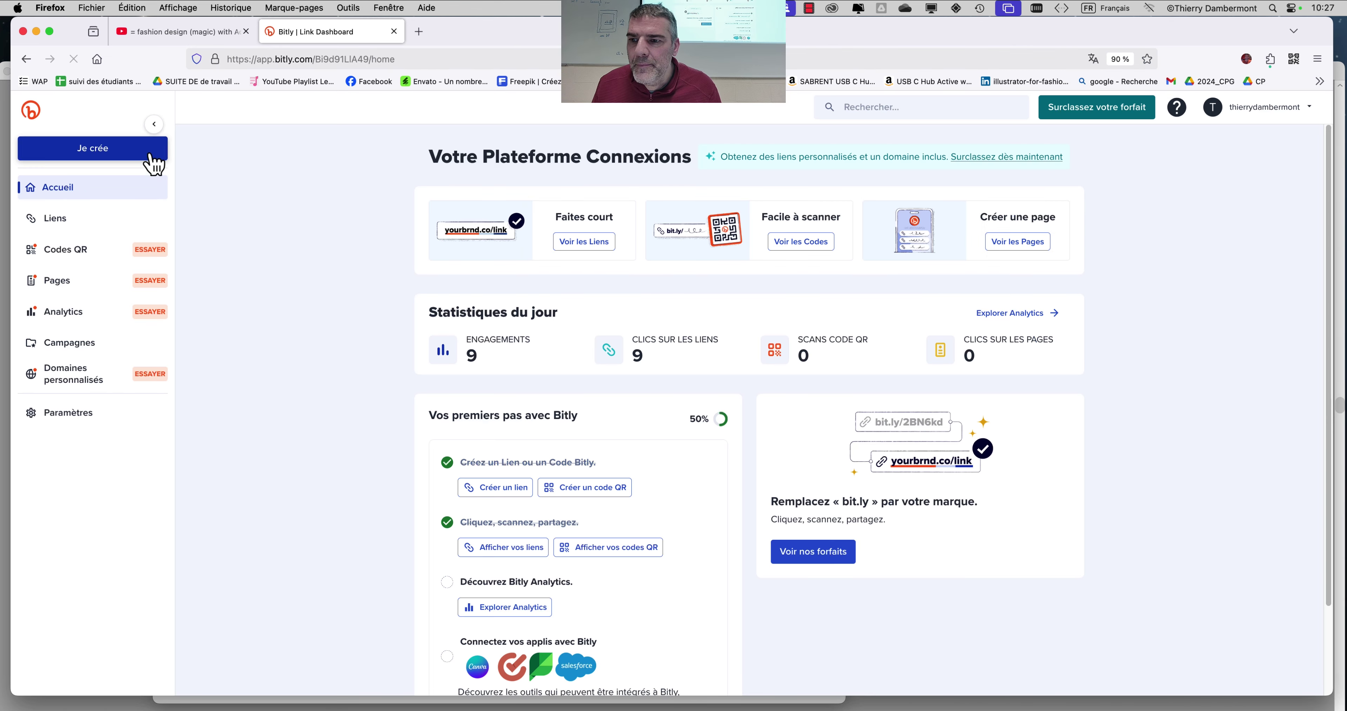
# Start a new Bitly short link with the copied YouTube playlist URL as its destination
pyautogui.click(150, 154)
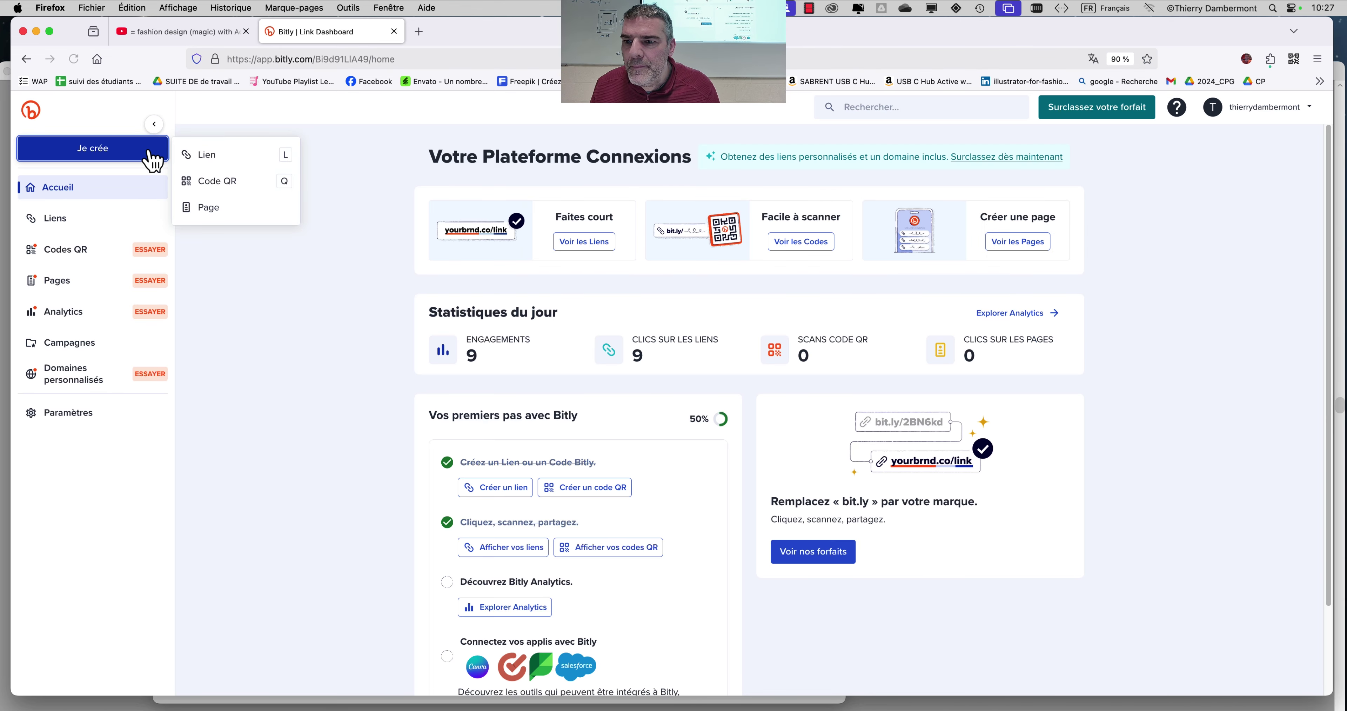
pyautogui.click(223, 153)
pyautogui.click(693, 286)
pyautogui.write('https://youtube.com/playlist?list=PLeRBMH8B6fFTjOawy5n4i6quSYYK9qfJZ&si=uwZhi9vhEGjYCiKC')
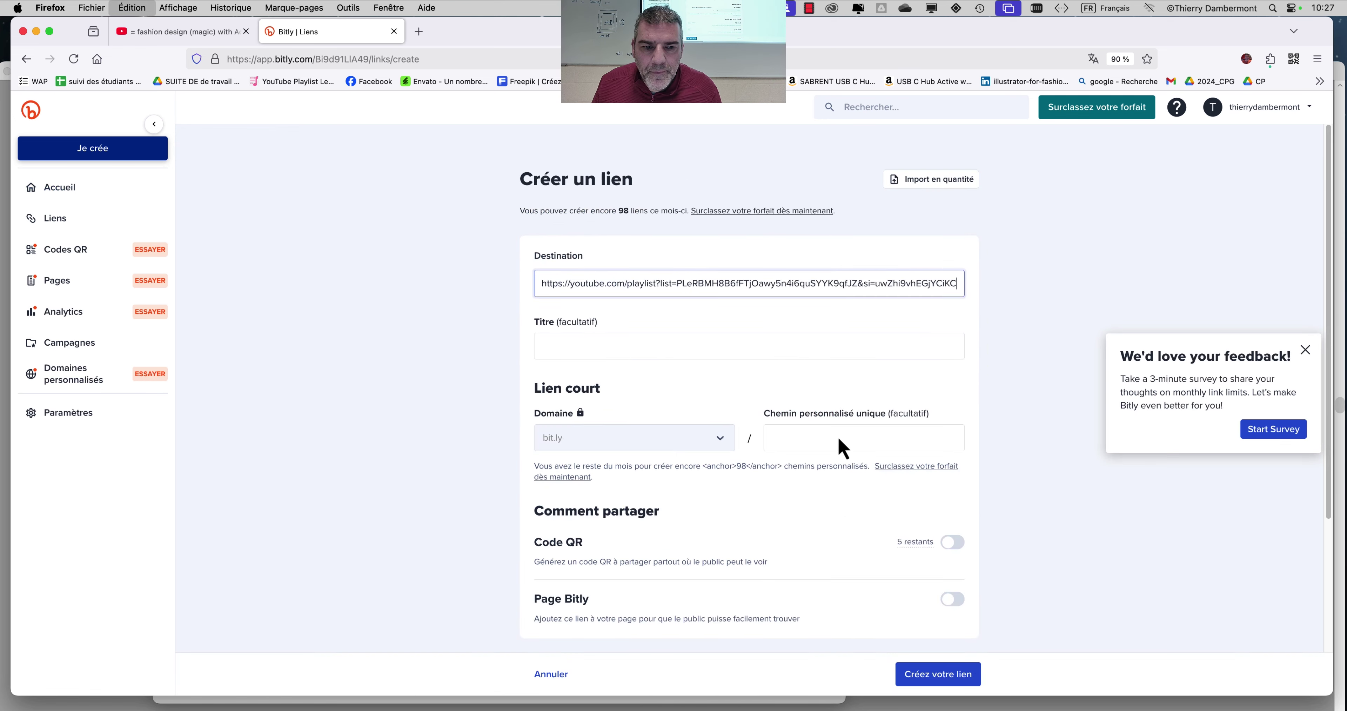
# Copy "= fashion design (magic)" from the YouTube playlist title into the short link's custom path
pyautogui.click(808, 436)
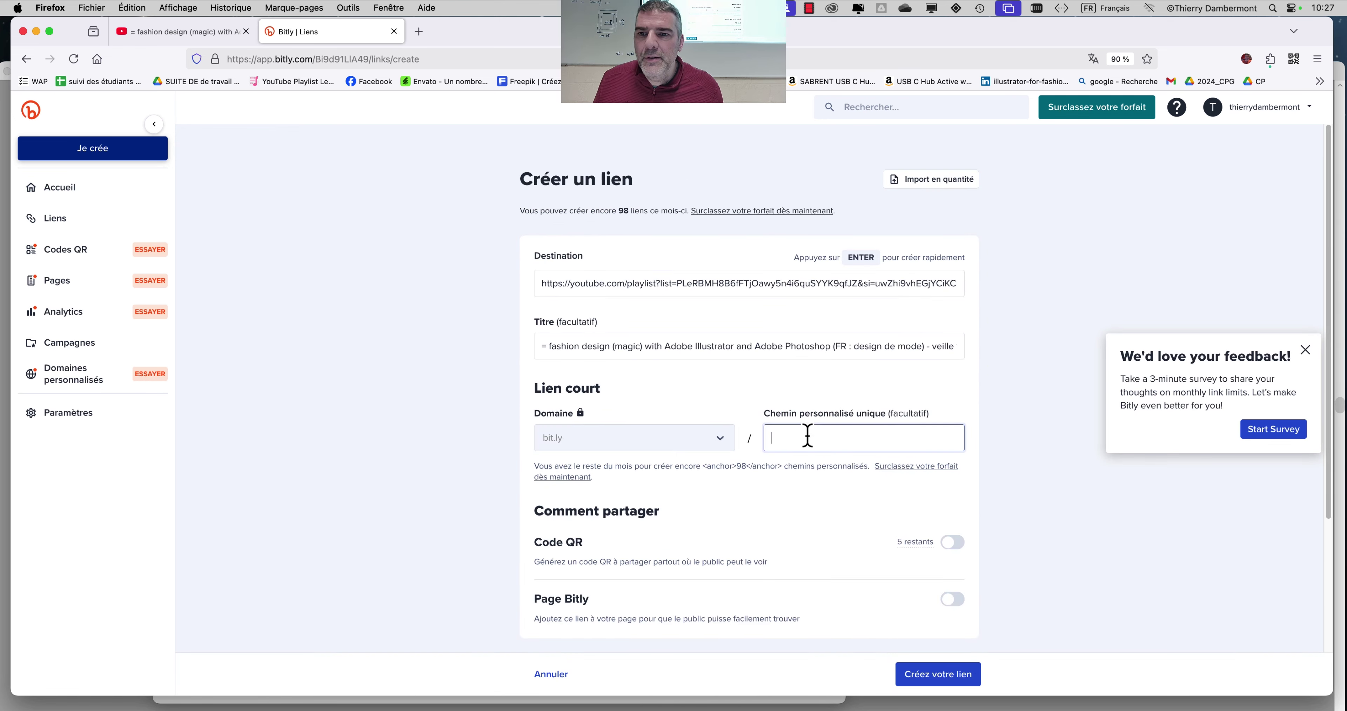
pyautogui.press('super+Tab')
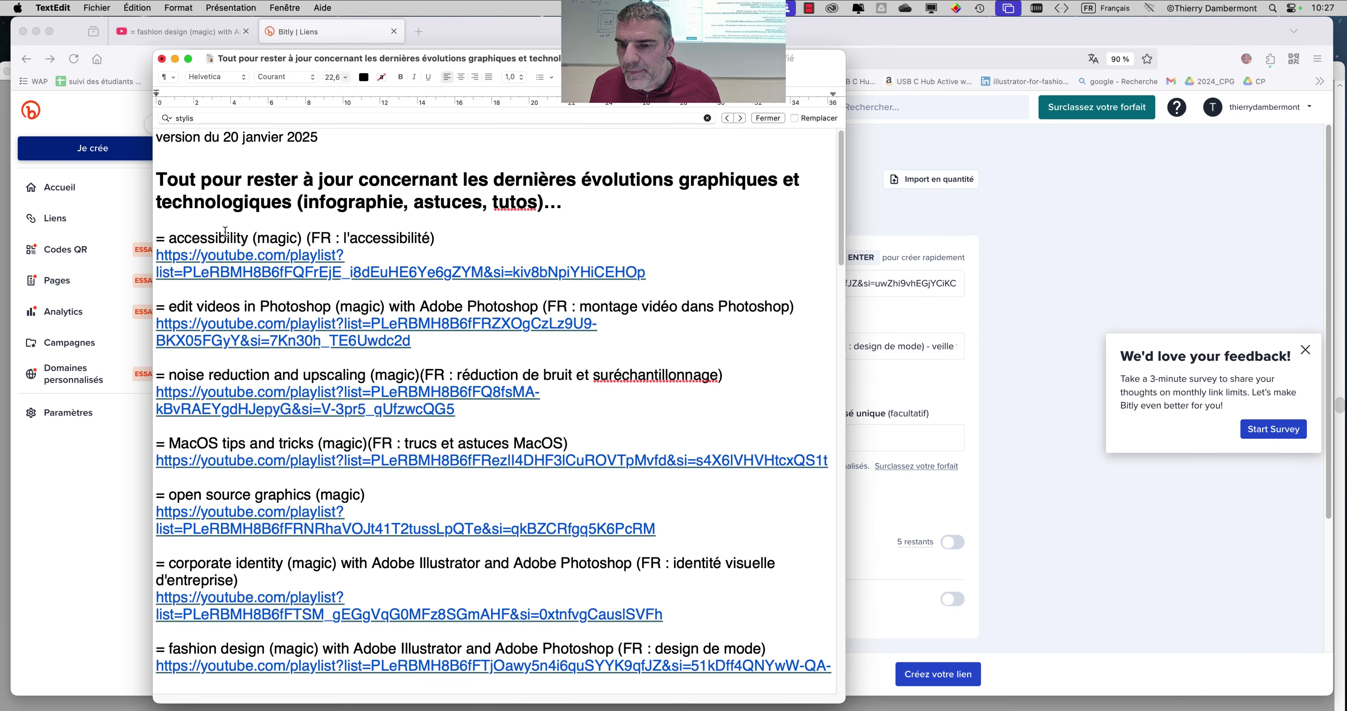
pyautogui.click(73, 456)
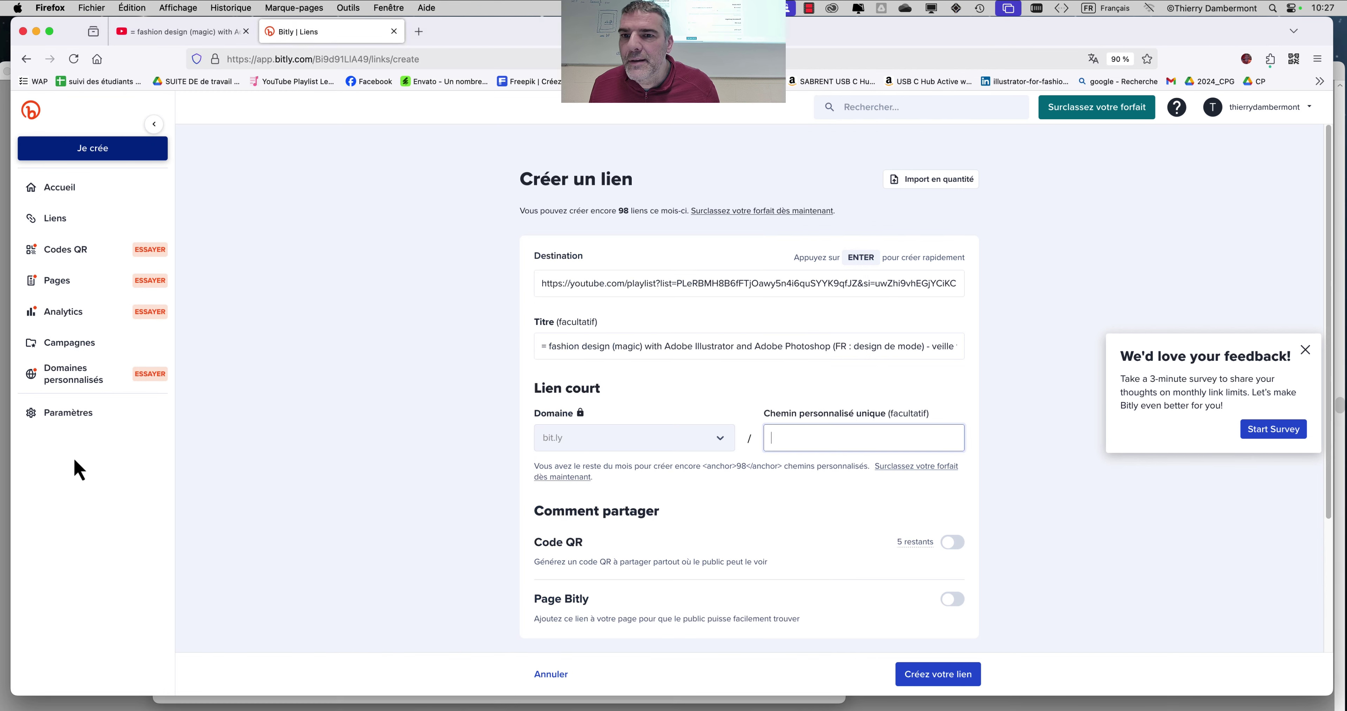
pyautogui.click(209, 31)
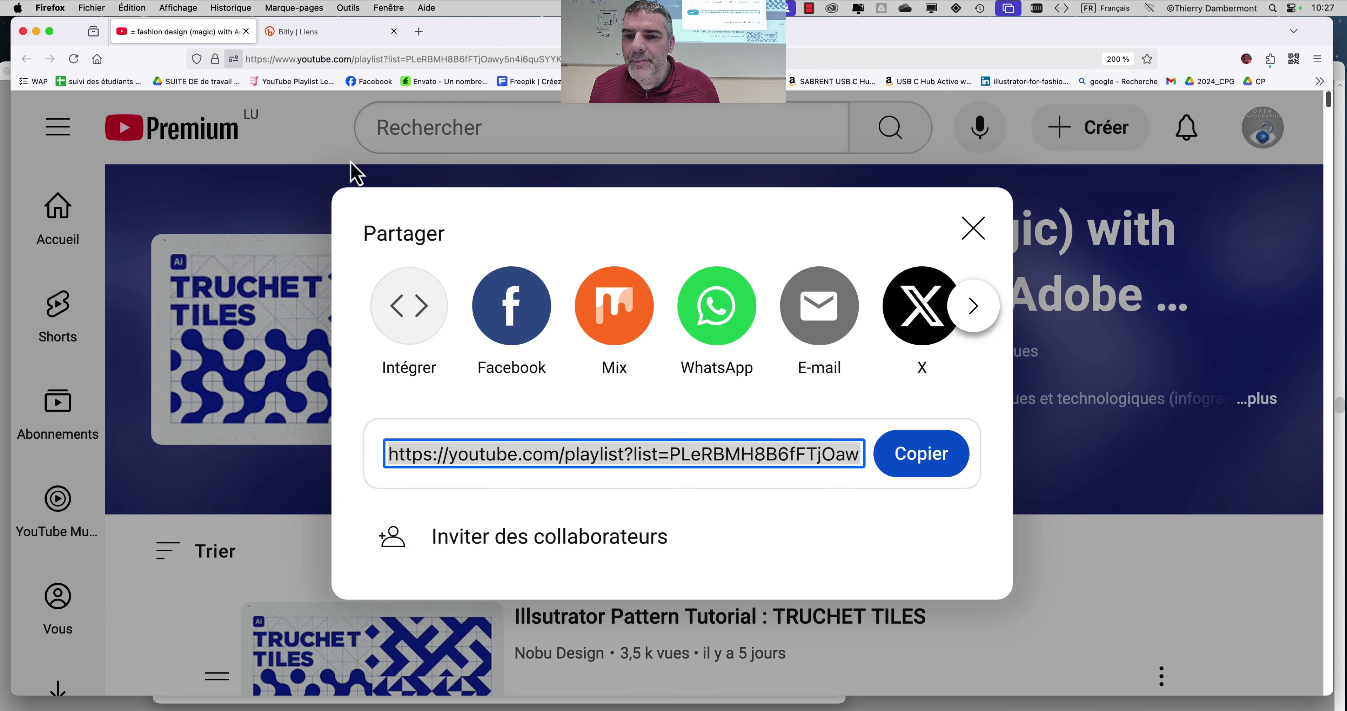
pyautogui.click(974, 230)
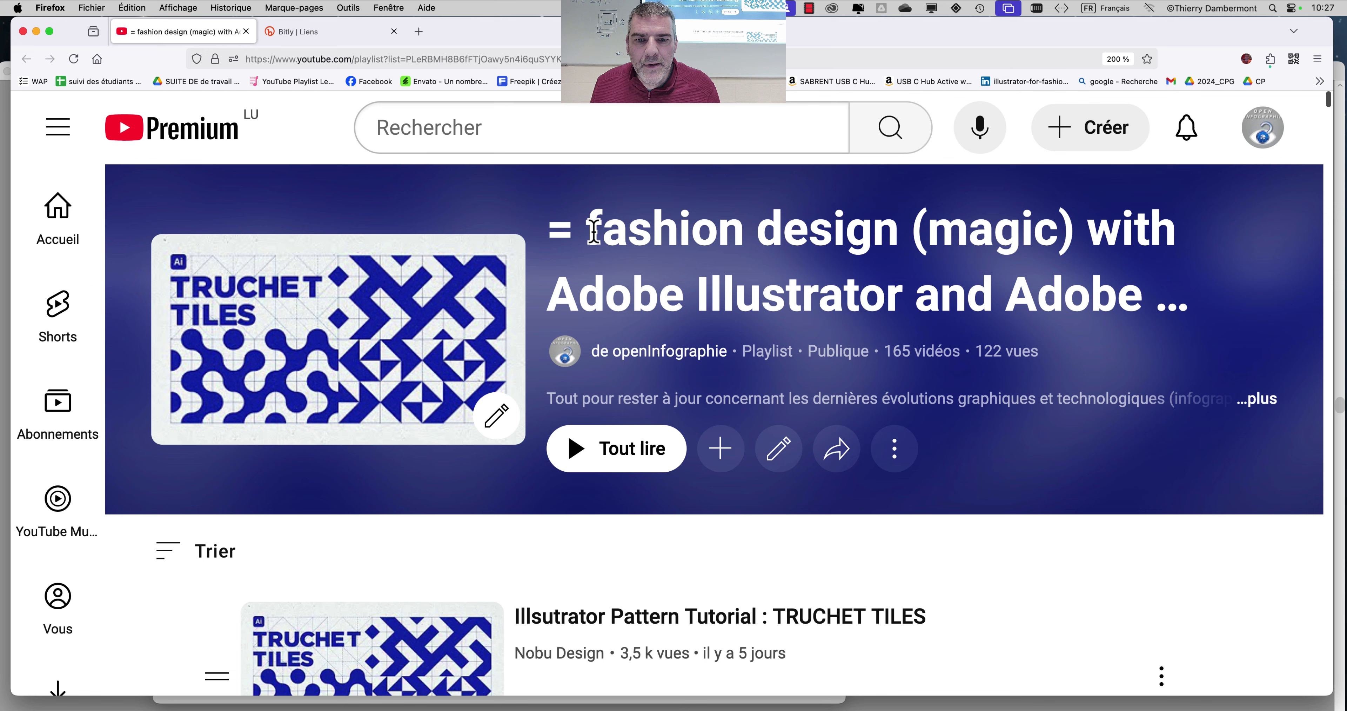
pyautogui.moveTo(556, 229); pyautogui.dragTo(1076, 252)
pyautogui.press('super+Tab')
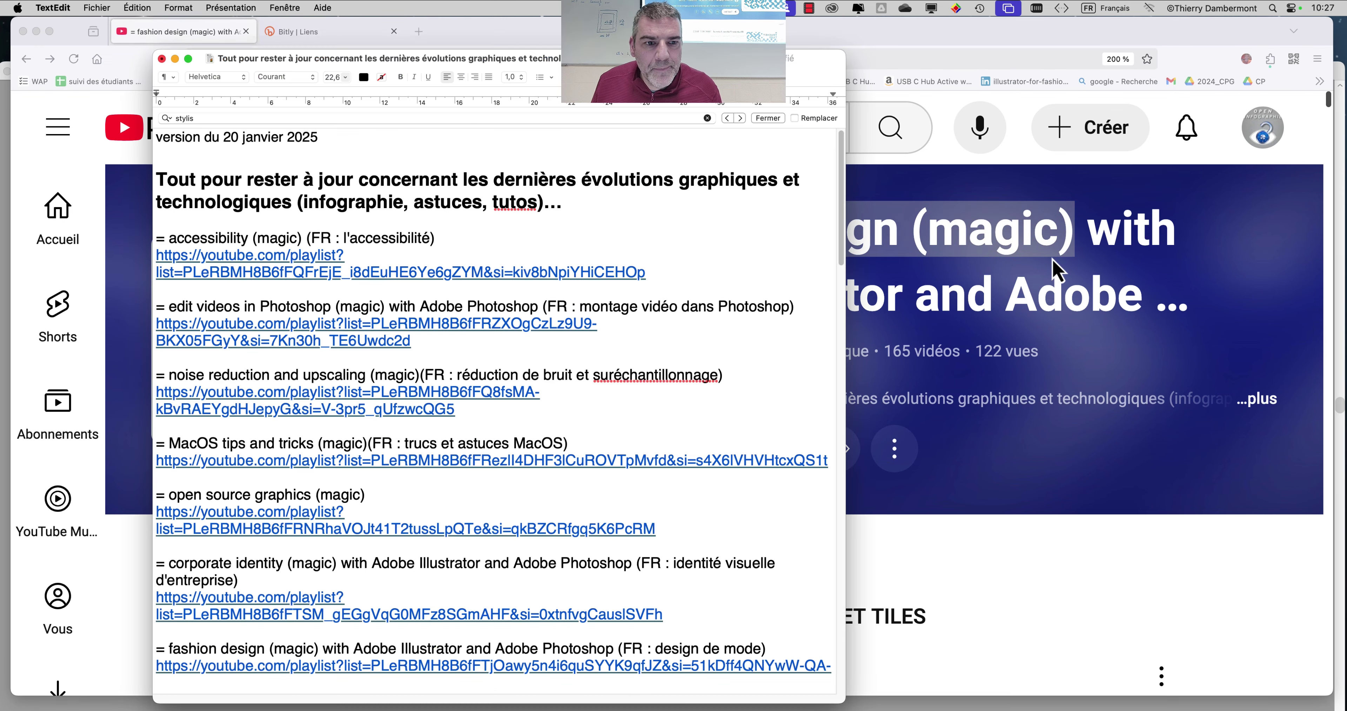
pyautogui.press('super+Tab')
pyautogui.click(323, 40)
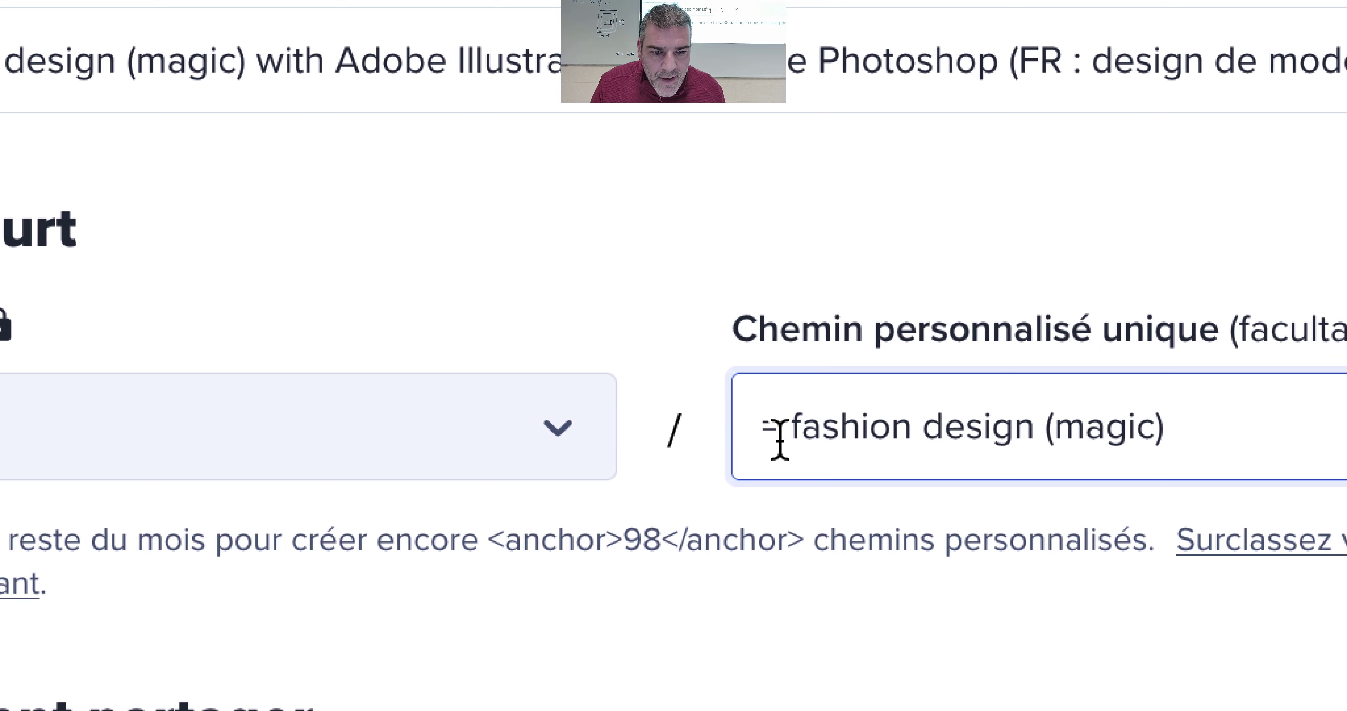
# Edit the custom path to "=fashion-design-(magic)" and try to create the link
pyautogui.click(784, 438)
pyautogui.press('BackSpace')
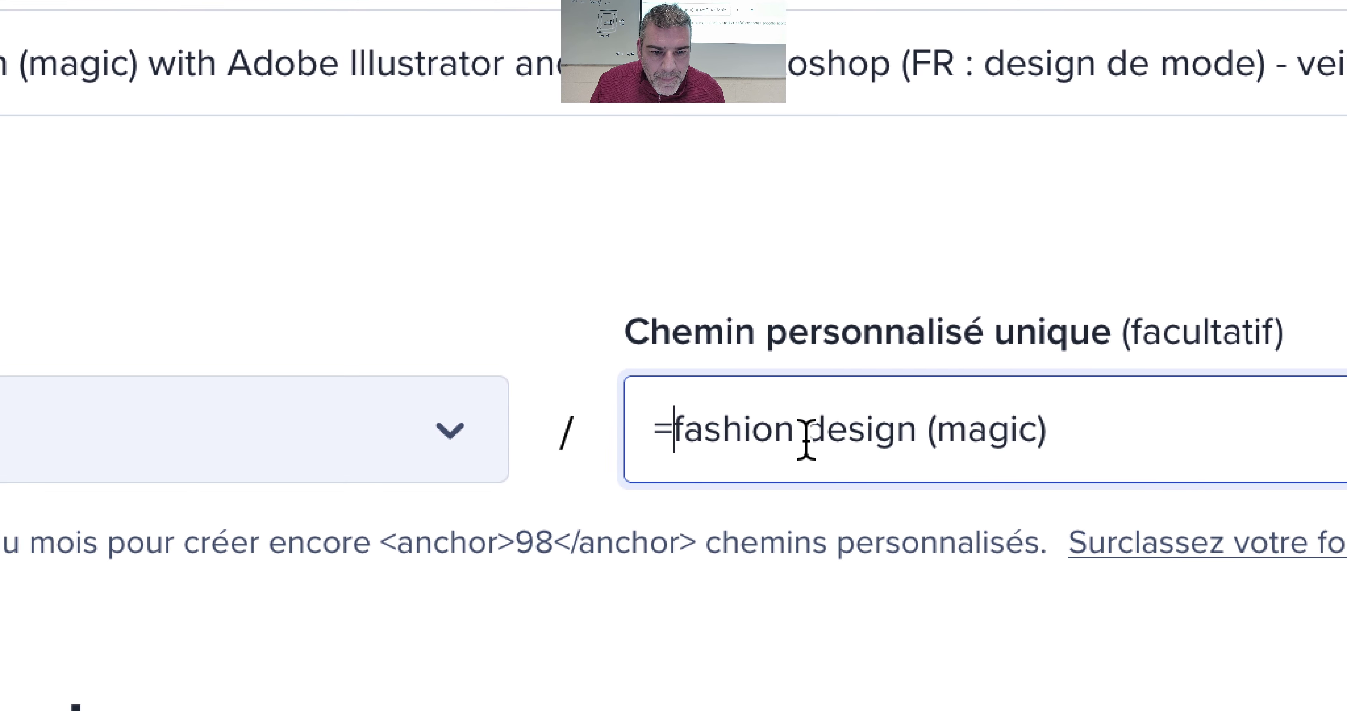
pyautogui.click(806, 439)
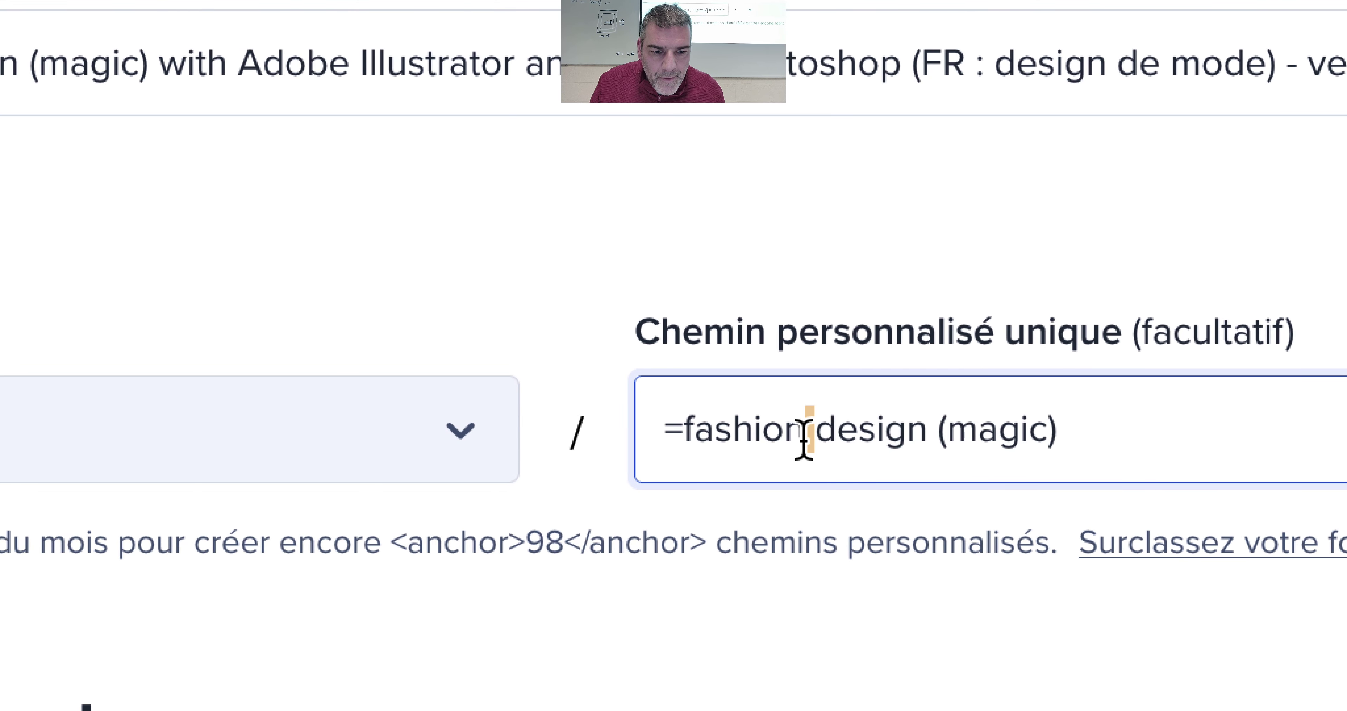
pyautogui.press('BackSpace')
pyautogui.write('-')
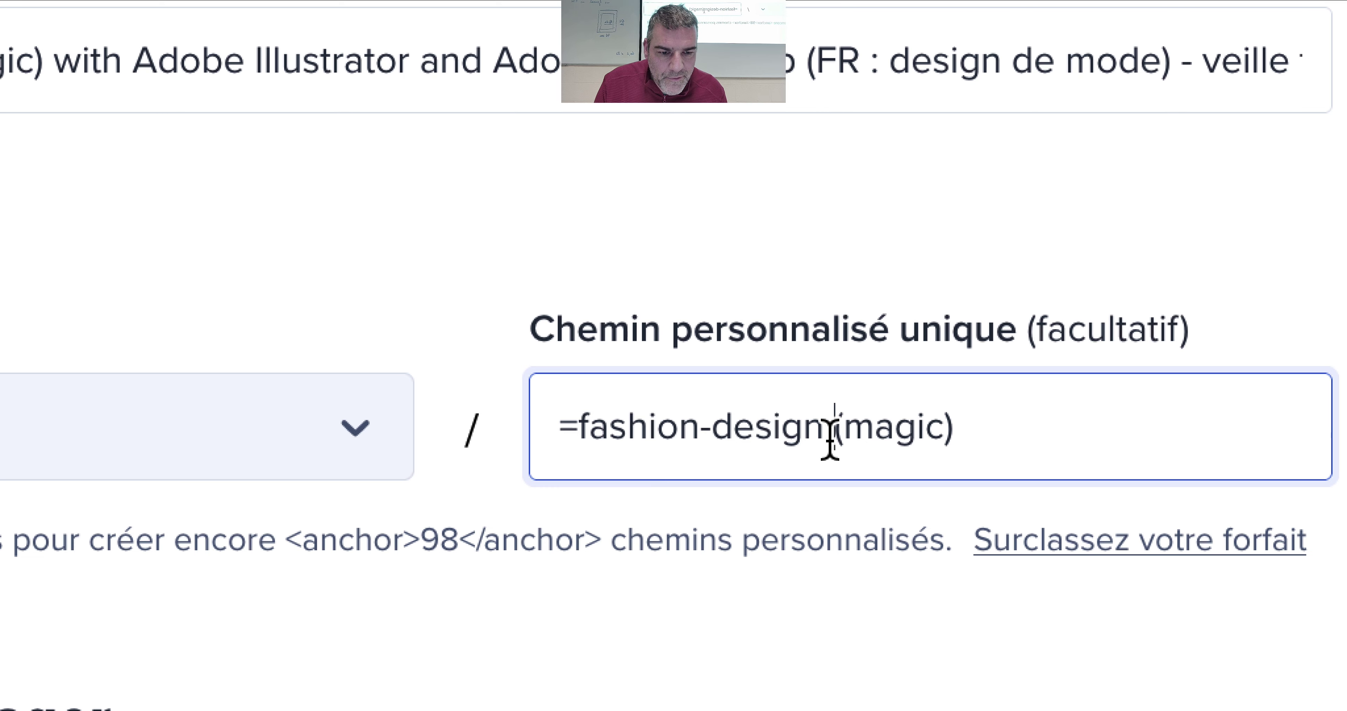
pyautogui.doubleClick(830, 444)
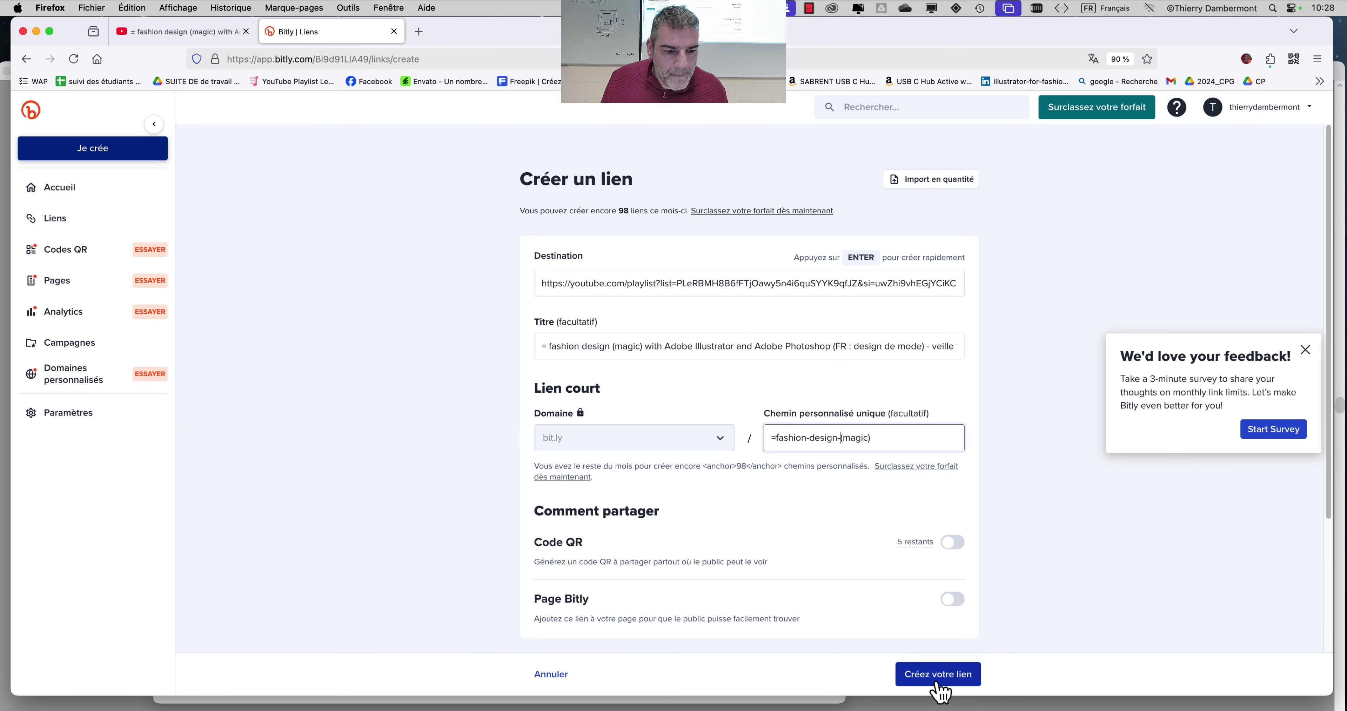
pyautogui.click(937, 680)
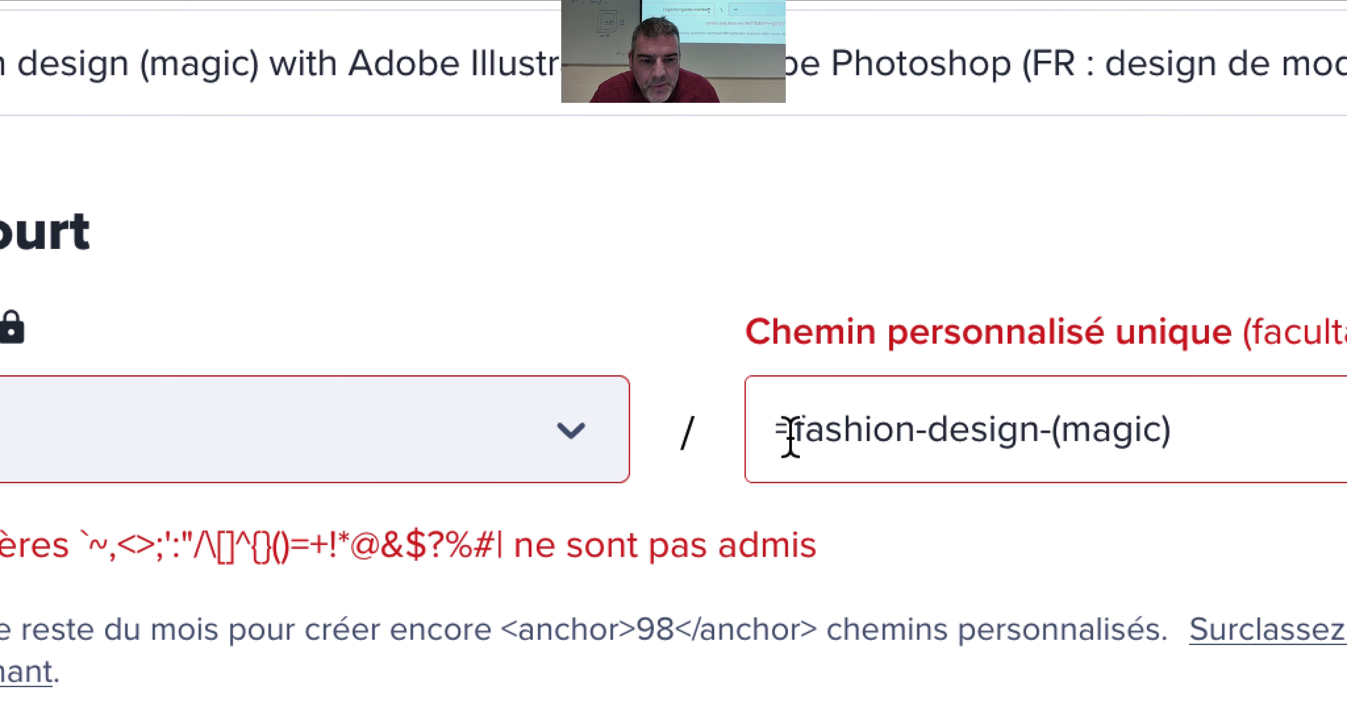
# Remove the equals sign and parentheses so the custom path reads "fashion-design-magic", and create the link
pyautogui.press('BackSpace')
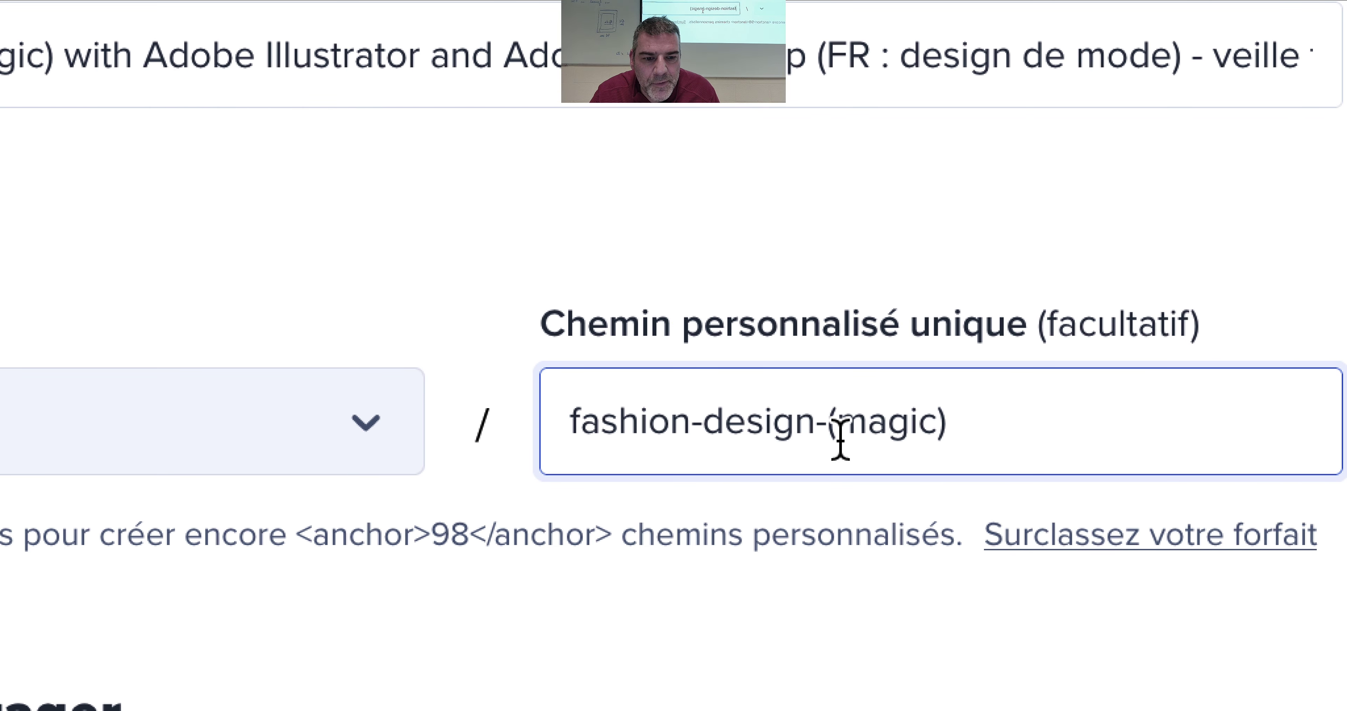
pyautogui.click(1059, 433)
pyautogui.press('BackSpace')
pyautogui.click(859, 442)
pyautogui.press('BackSpace')
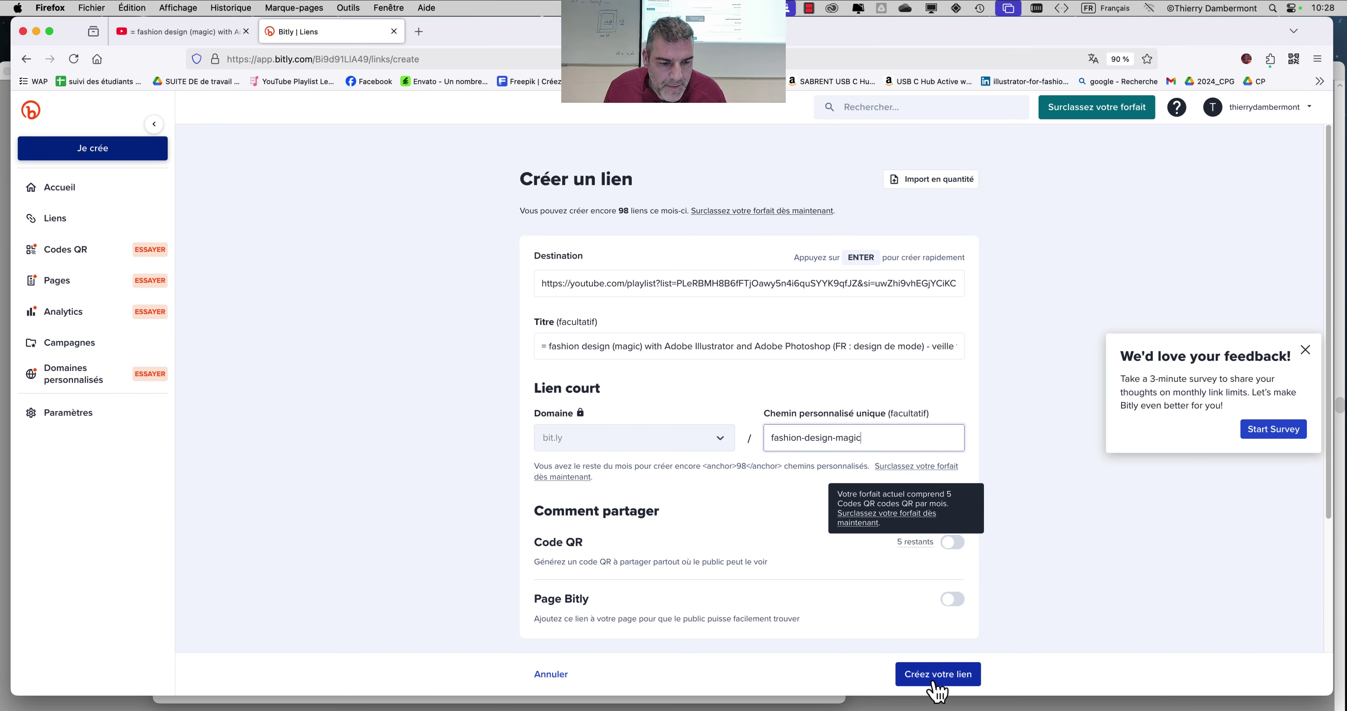
pyautogui.click(934, 676)
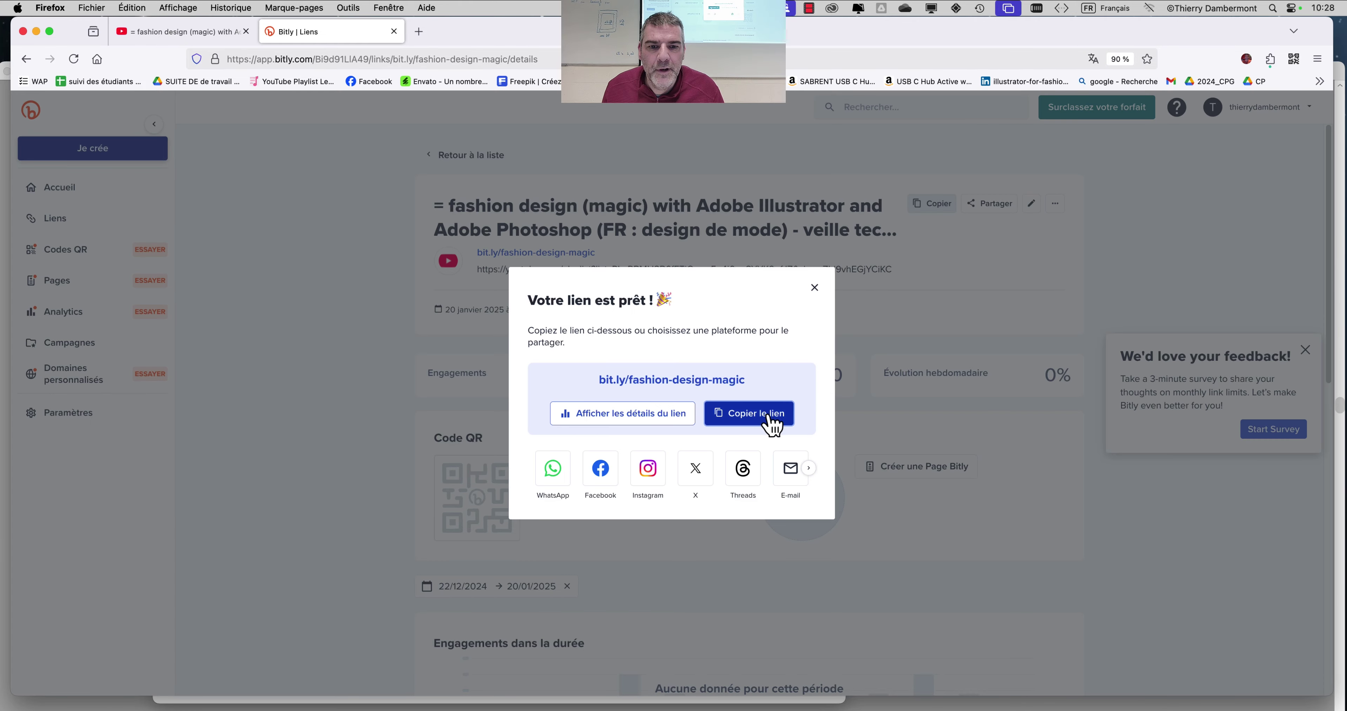
# Copy the new short link, switch to TextEdit and create a blank document in an enlarged window
pyautogui.click(771, 424)
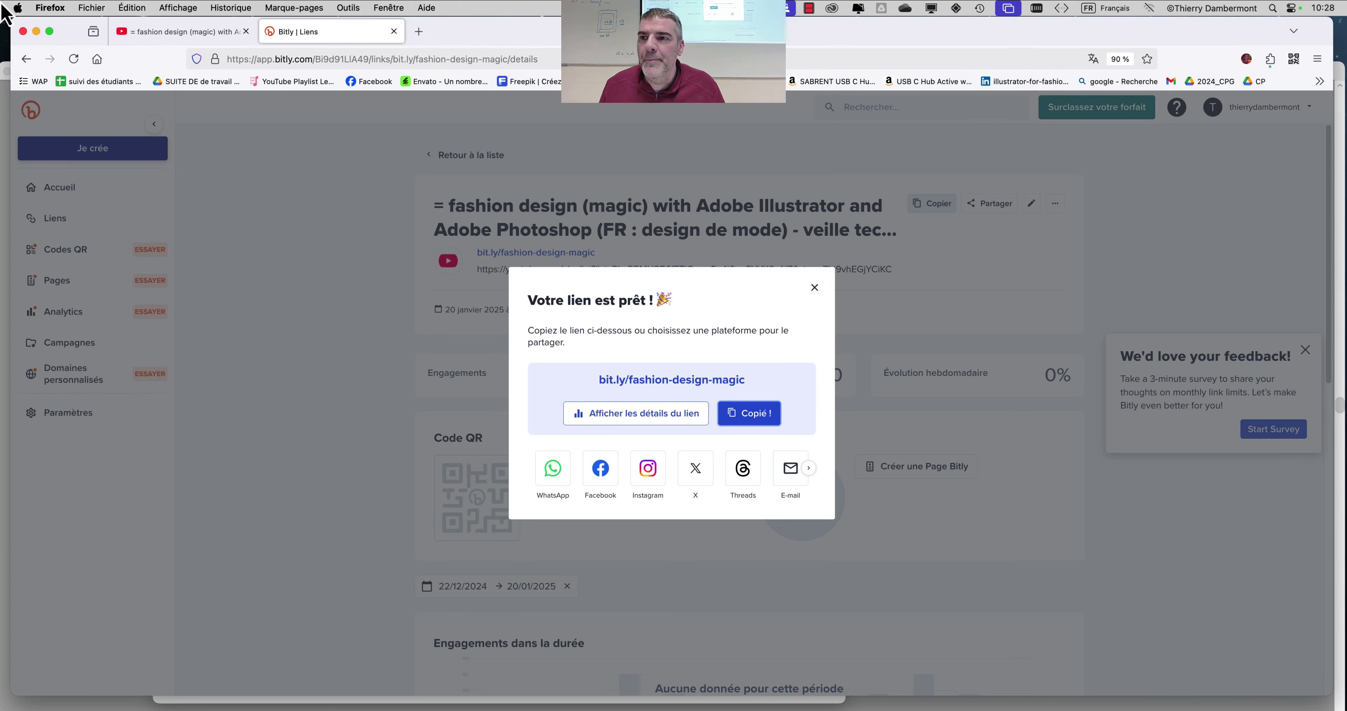
pyautogui.press('super+Tab')
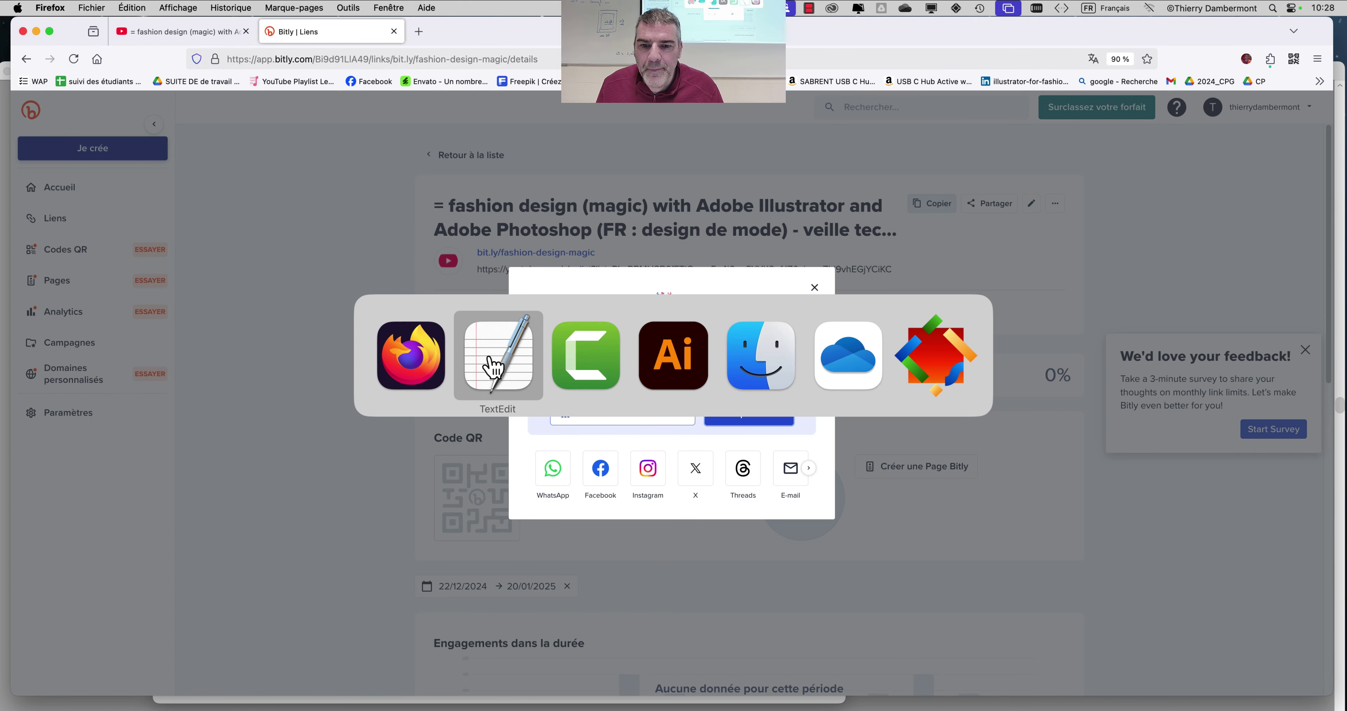
pyautogui.click(100, 7)
pyautogui.click(109, 28)
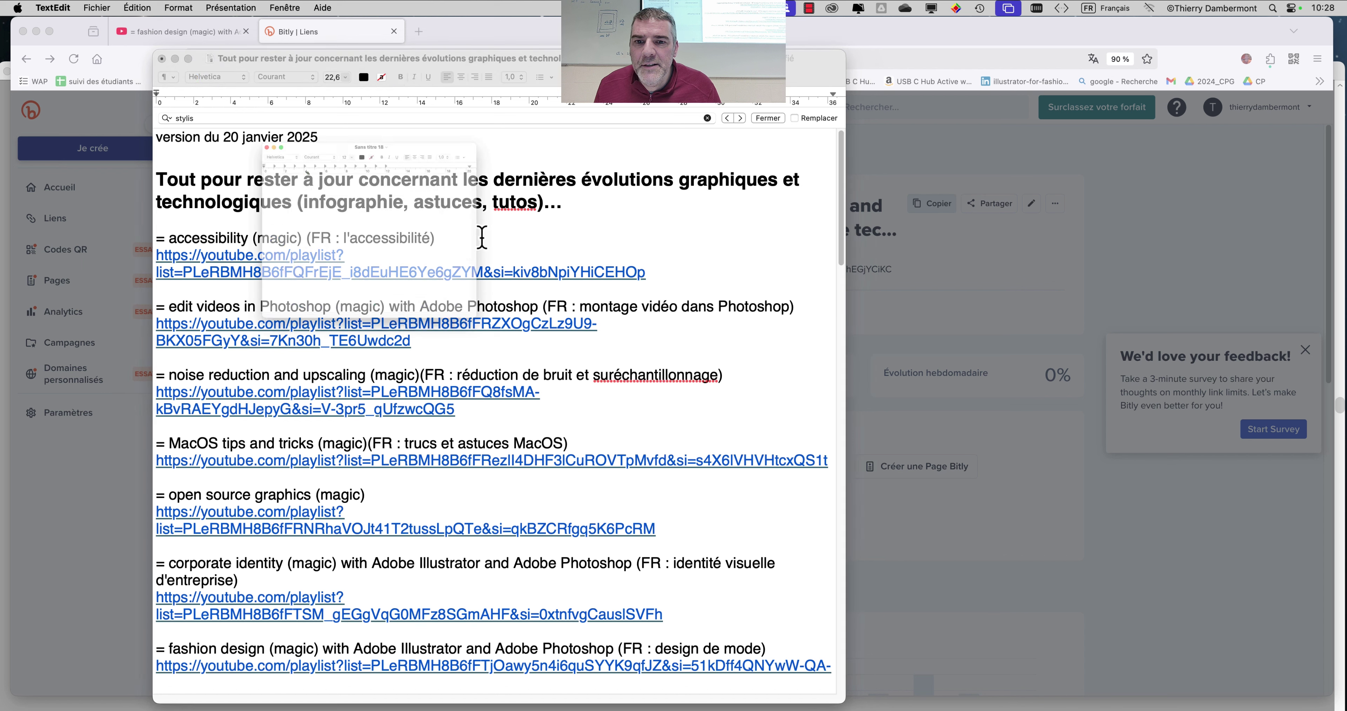
pyautogui.moveTo(441, 87); pyautogui.dragTo(364, 43)
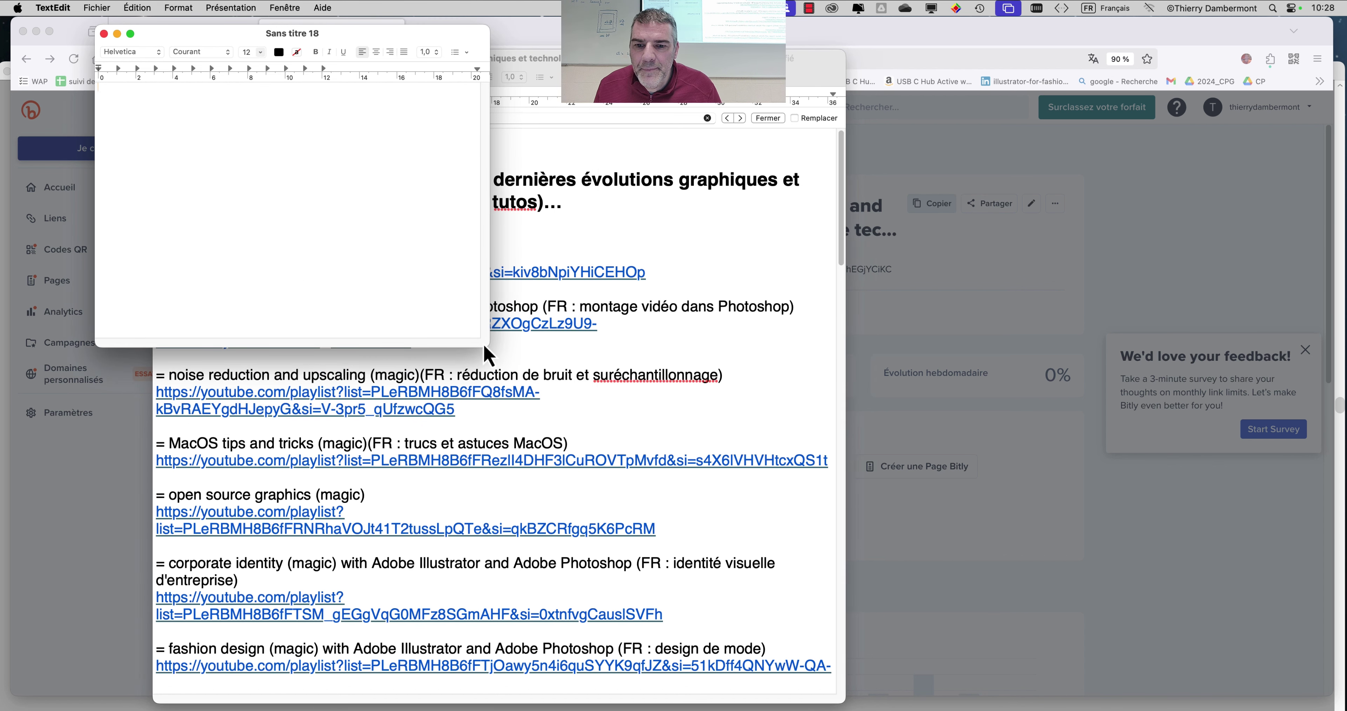
pyautogui.moveTo(481, 344); pyautogui.dragTo(1208, 632)
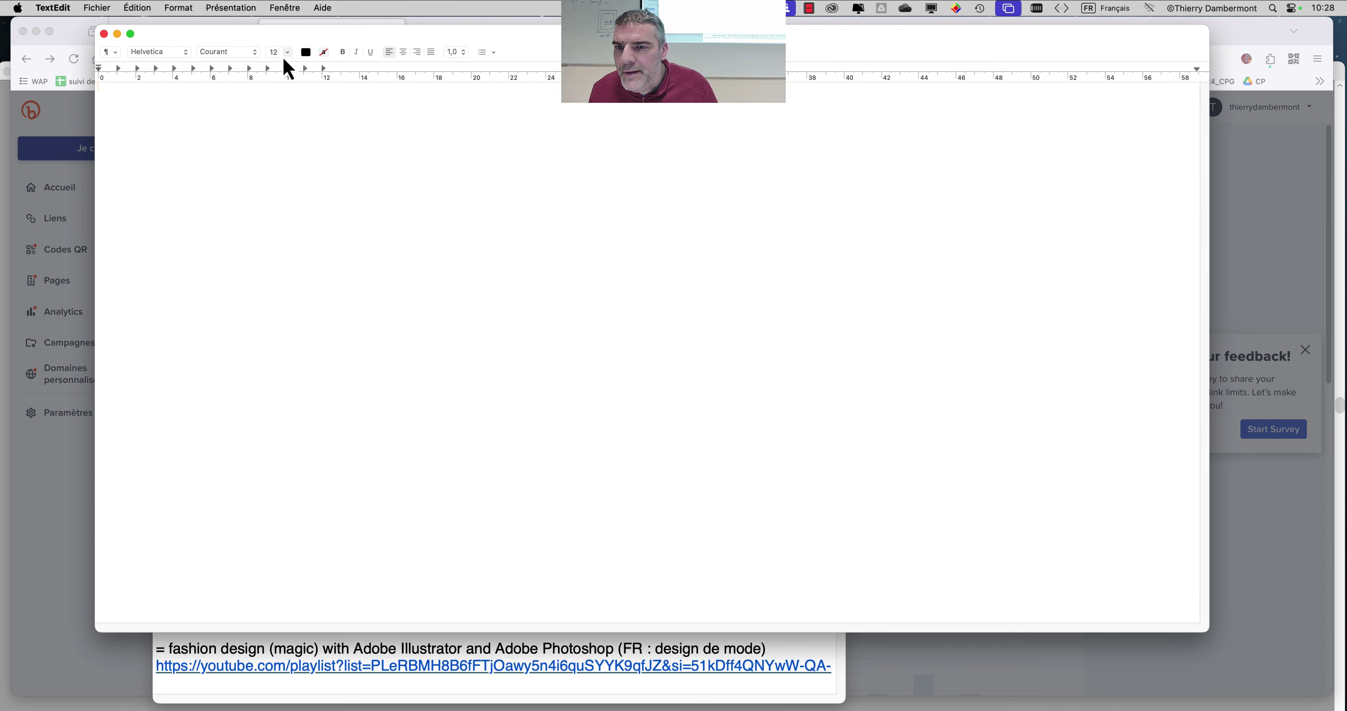
pyautogui.click(286, 52)
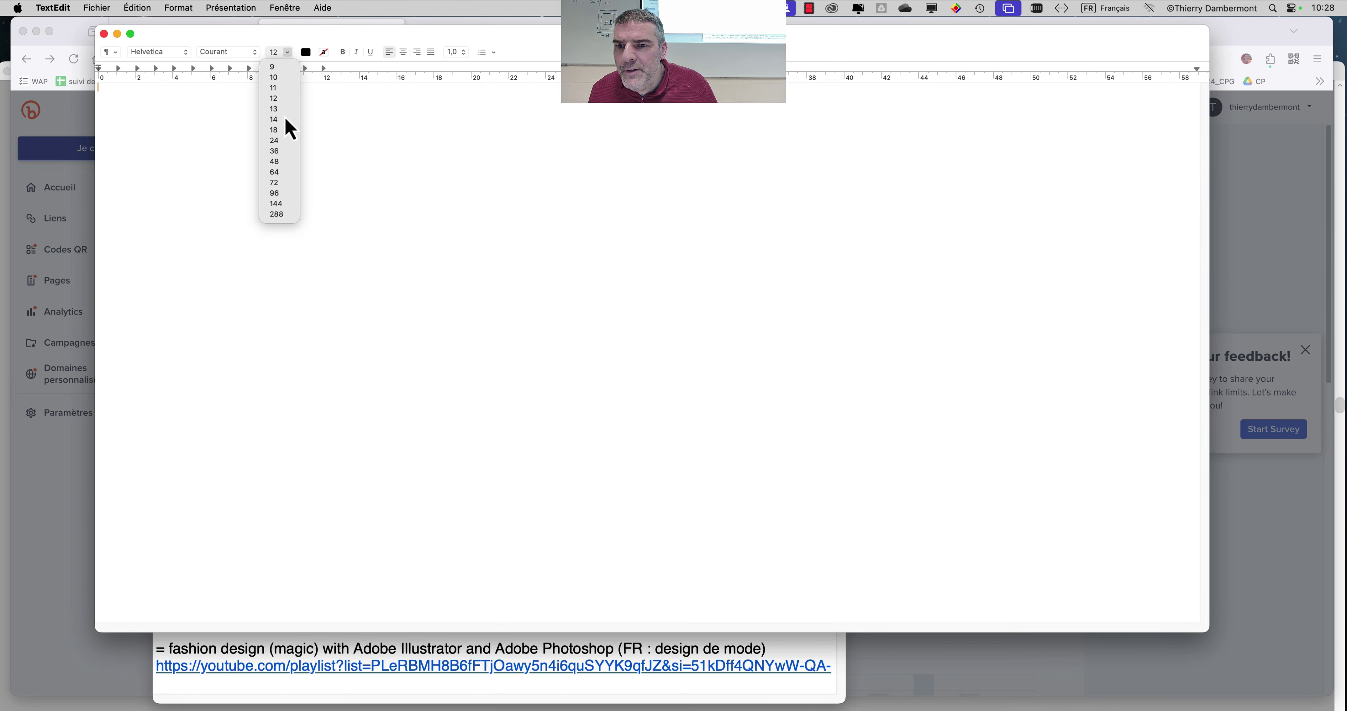
pyautogui.click(281, 194)
pyautogui.write('https://bit.ly/fashion-design-magic')
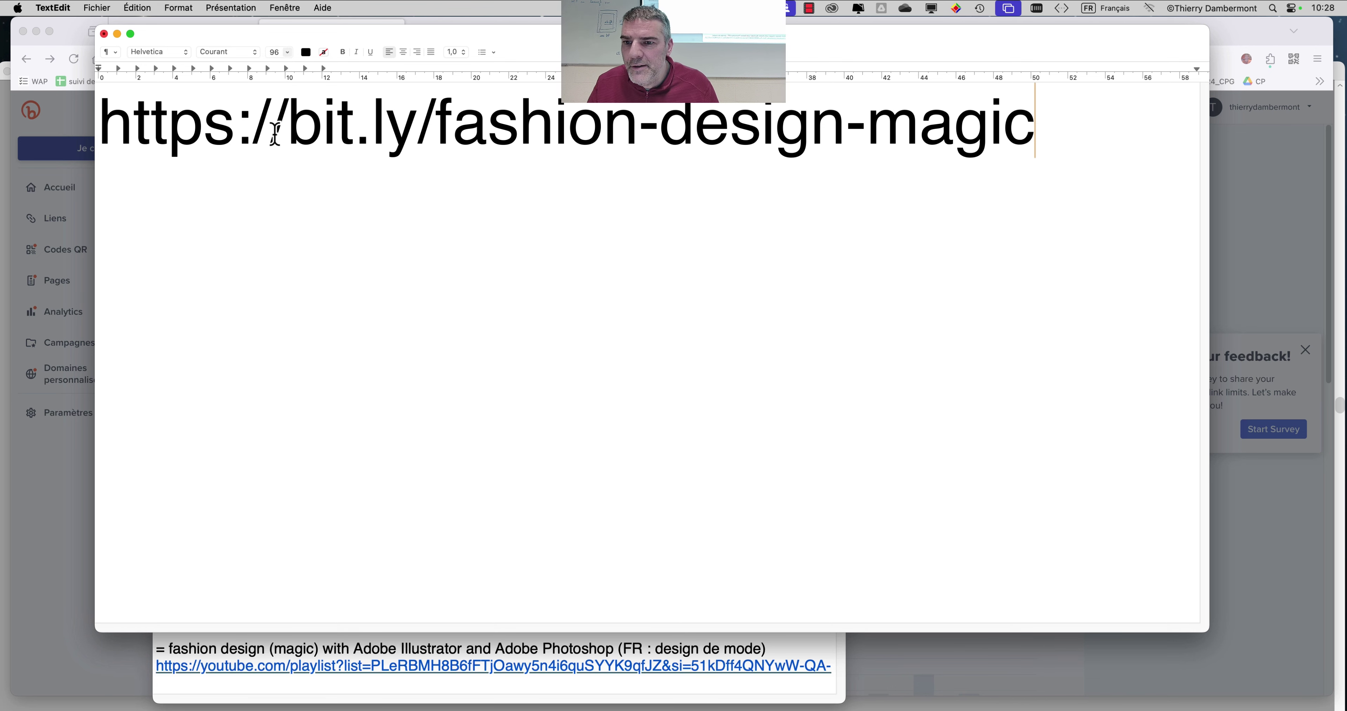
pyautogui.moveTo(294, 130); pyautogui.dragTo(242, 73)
pyautogui.press('BackSpace')
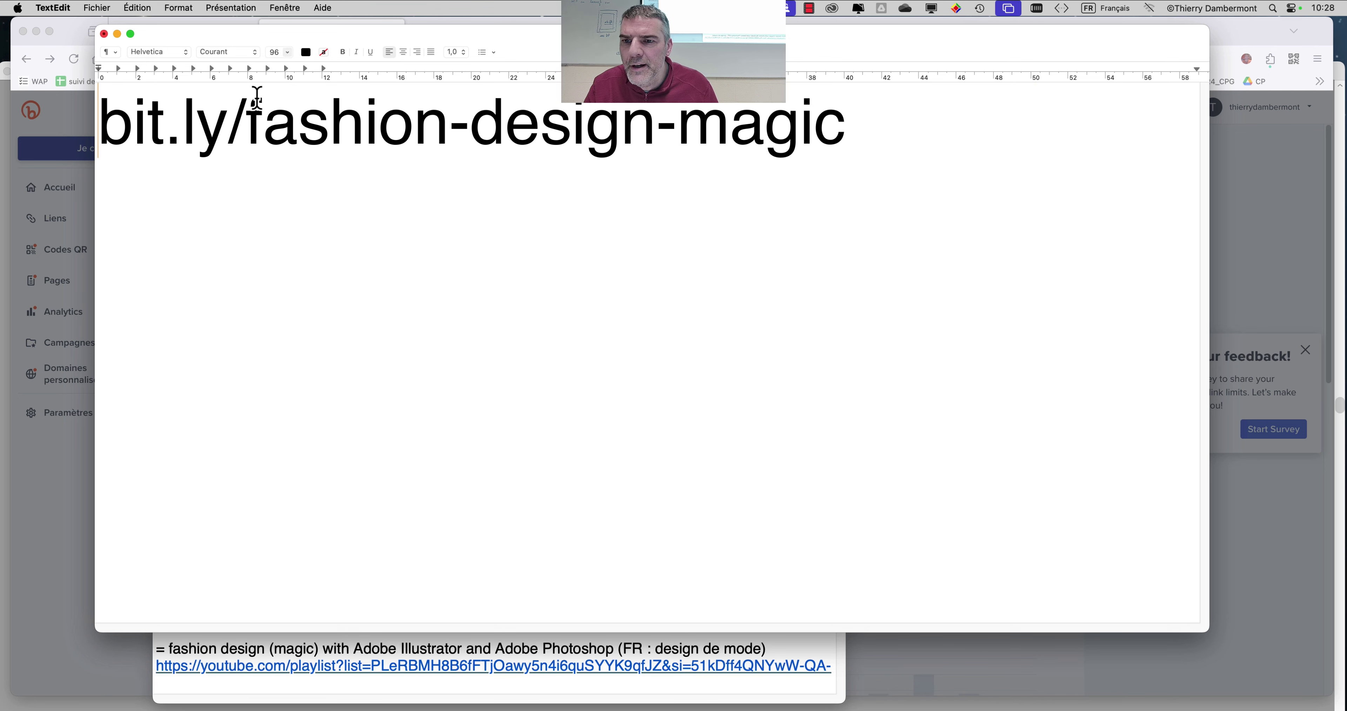
# Center the short link line and move it down by two blank lines
pyautogui.click(403, 51)
pyautogui.press('Return')
pyautogui.press('Return')
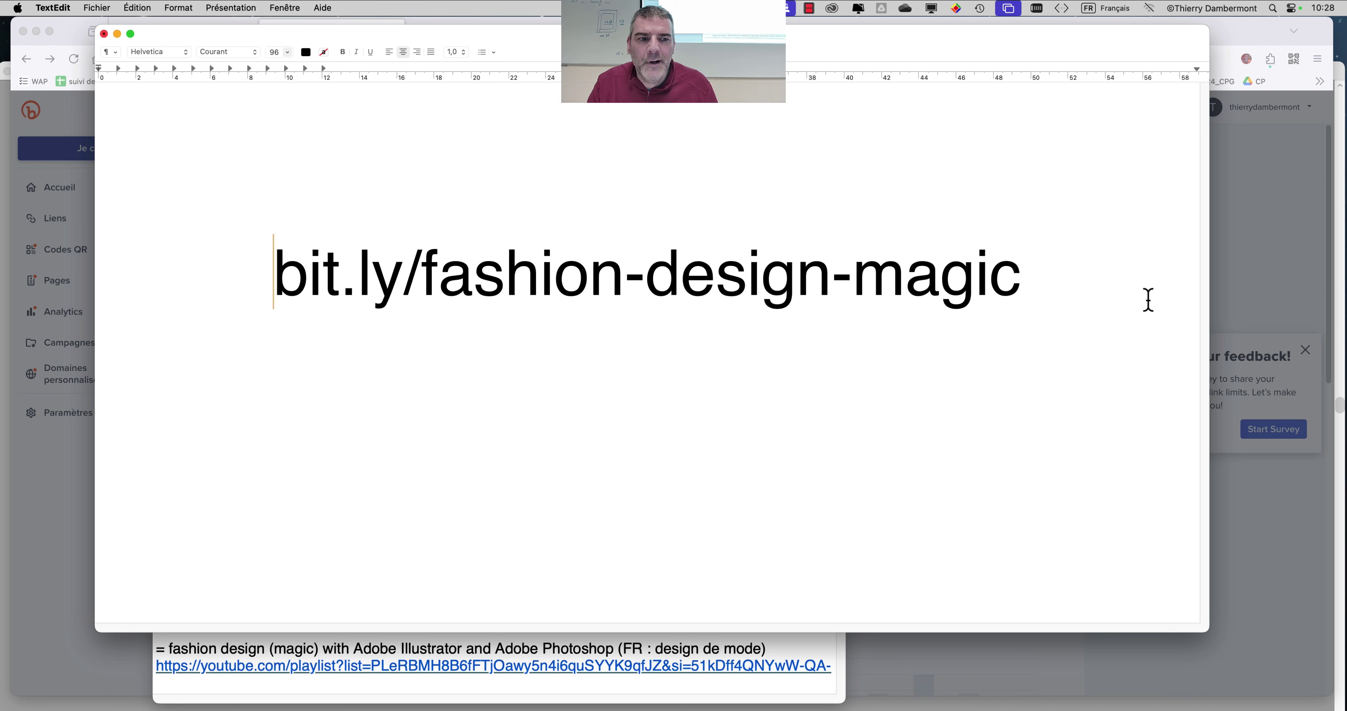
# Copy the short link text from the document and test it in a new Firefox tab
pyautogui.moveTo(1054, 278); pyautogui.dragTo(219, 290)
pyautogui.press('super+c')
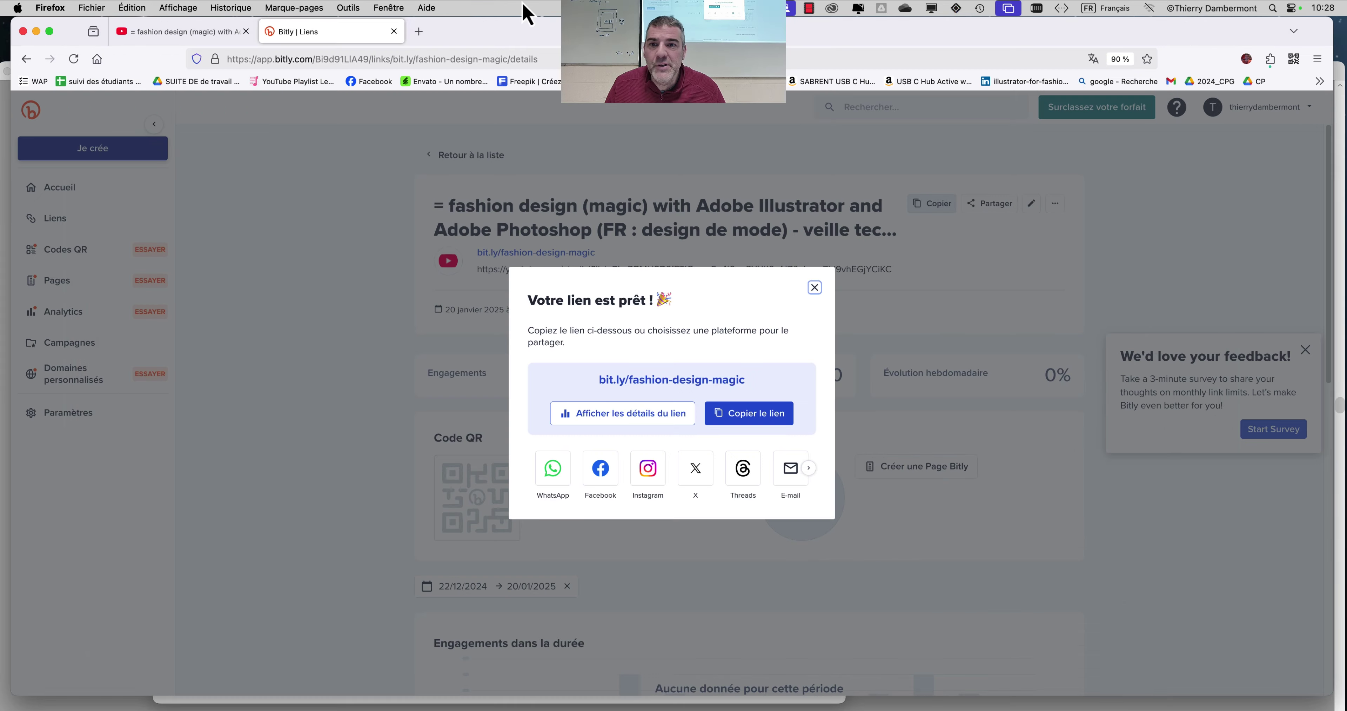
pyautogui.click(1258, 33)
pyautogui.click(421, 38)
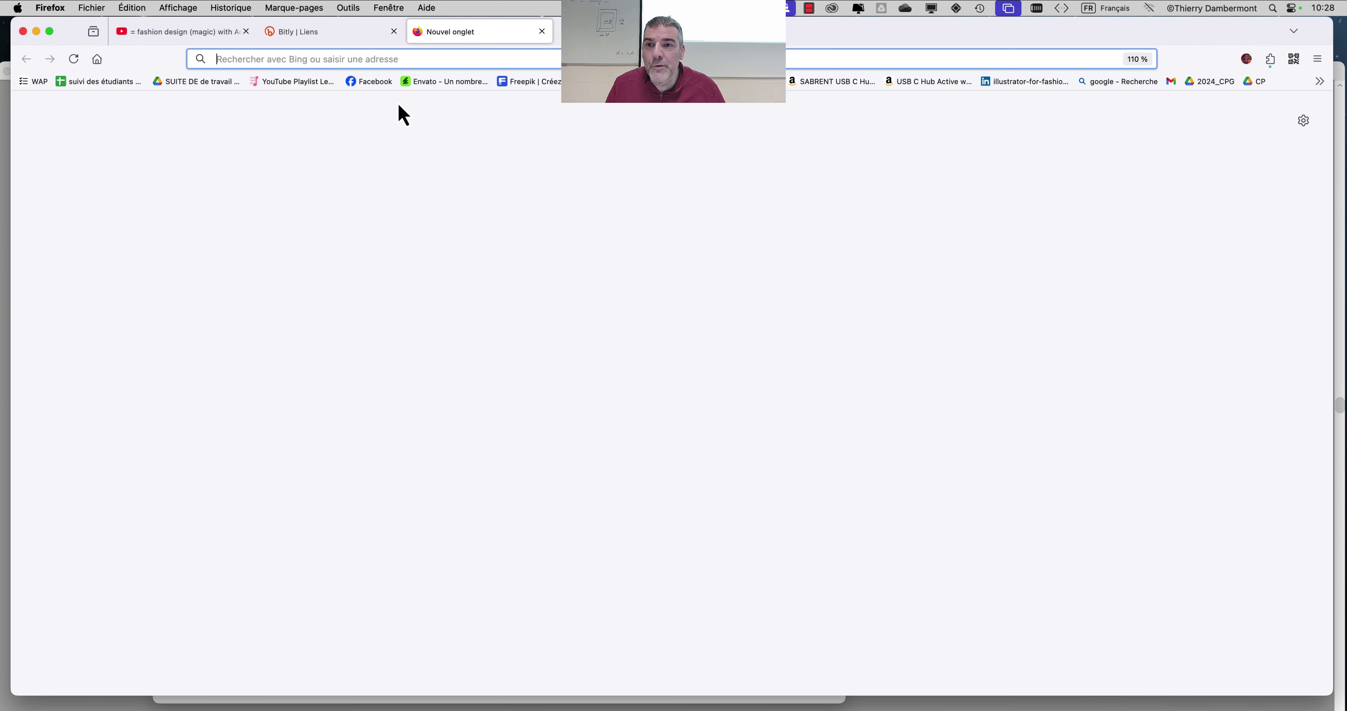
pyautogui.press('super+v')
pyautogui.press('Return')
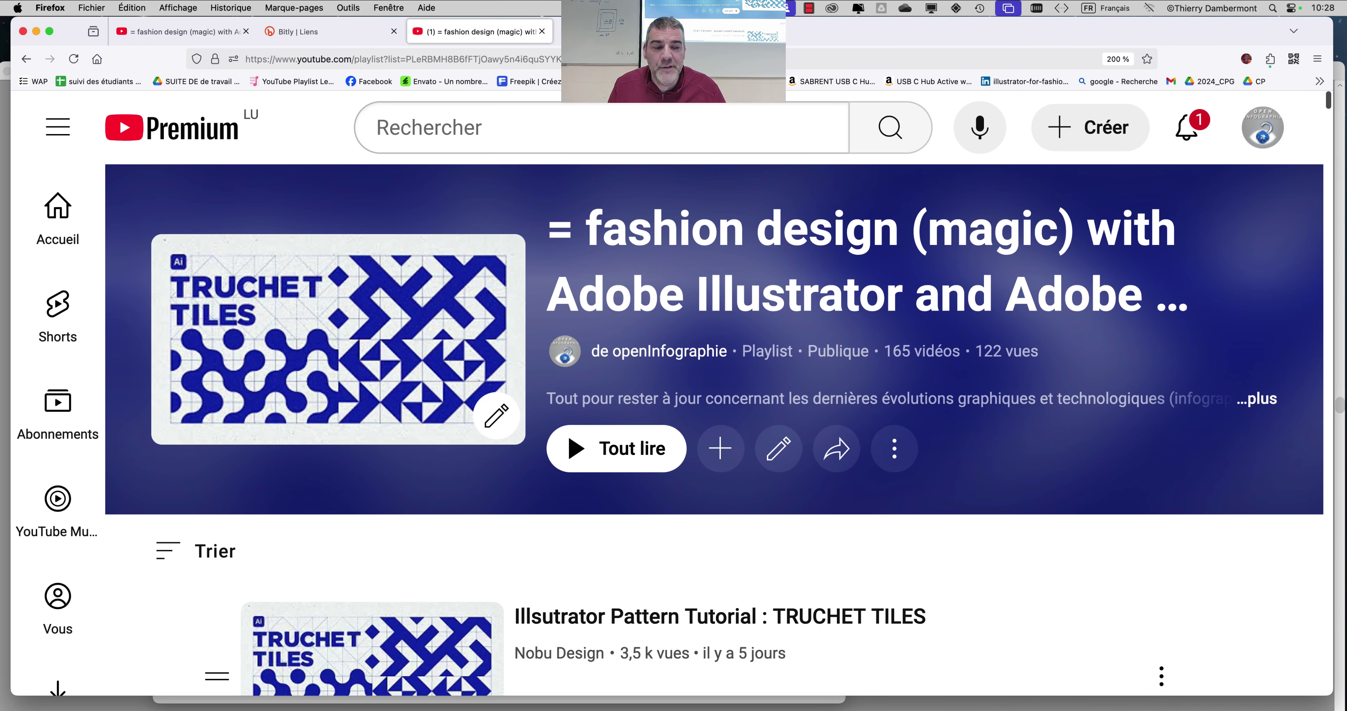
pyautogui.press('super+minus')
pyautogui.press('super+minus')
pyautogui.press('super+minus')
pyautogui.press('super+minus')
pyautogui.press('super+minus')
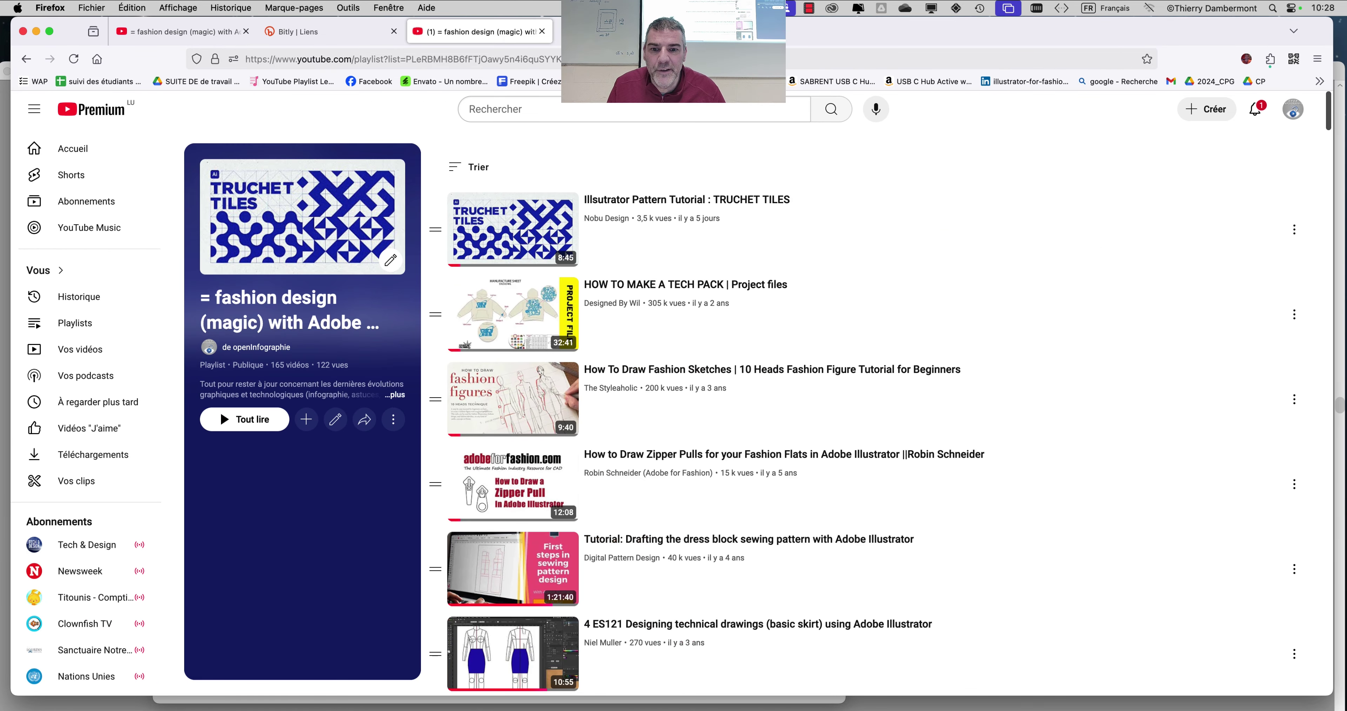
# Save the TextEdit document as RTF in the "lundi matin" folder, with a file name ending in "fashion-design-magic"
pyautogui.press('super+Tab')
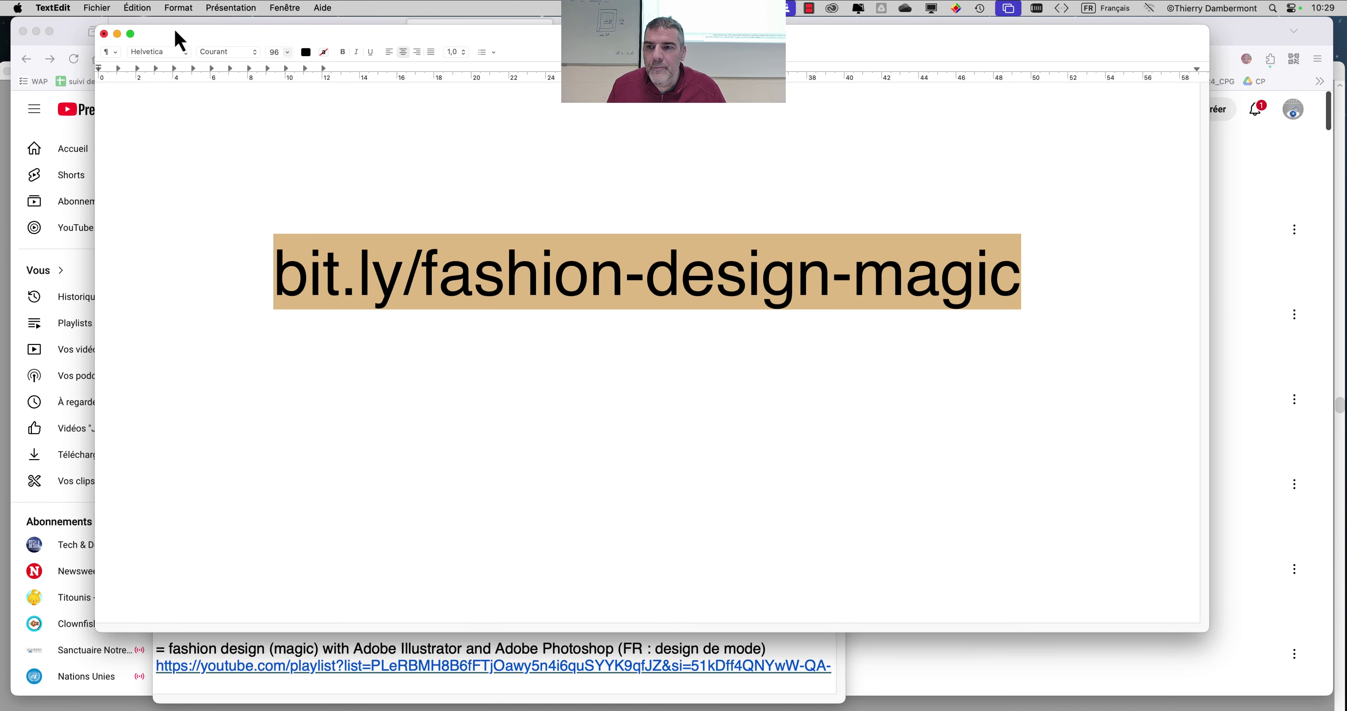
pyautogui.click(102, 7)
pyautogui.click(133, 107)
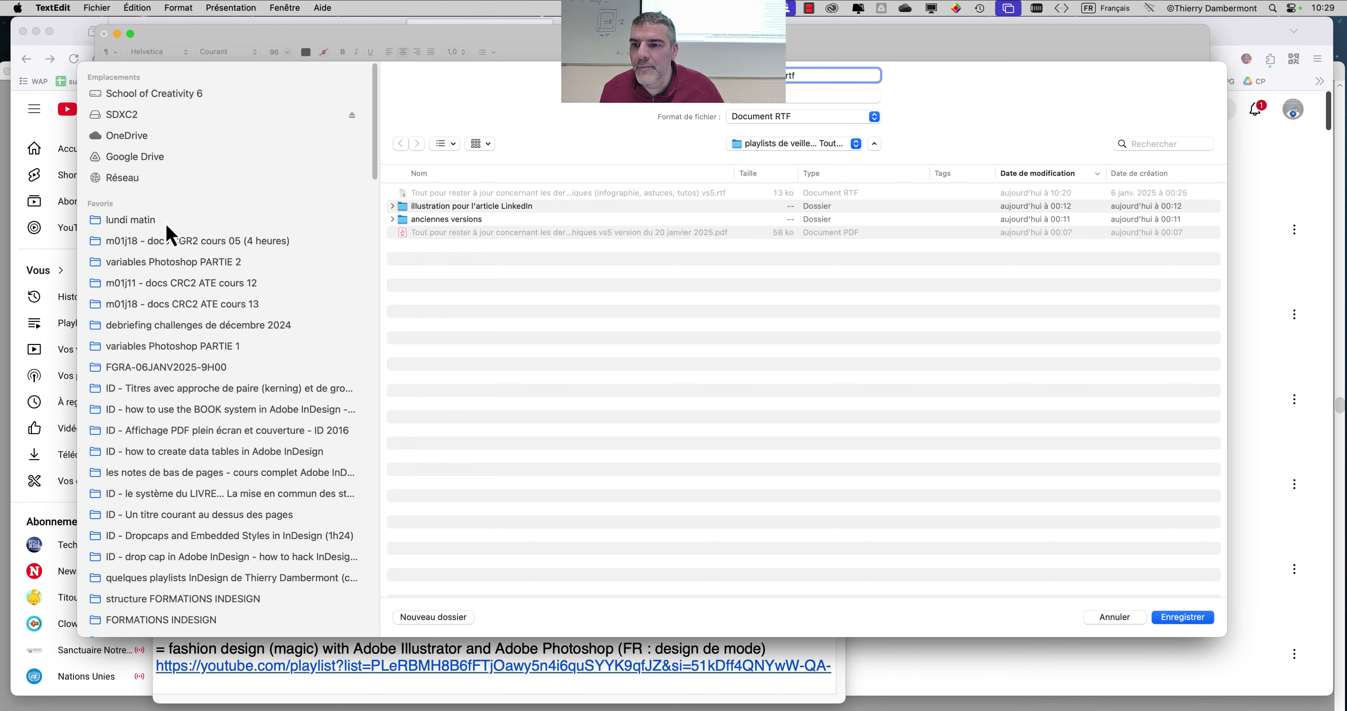
pyautogui.click(169, 222)
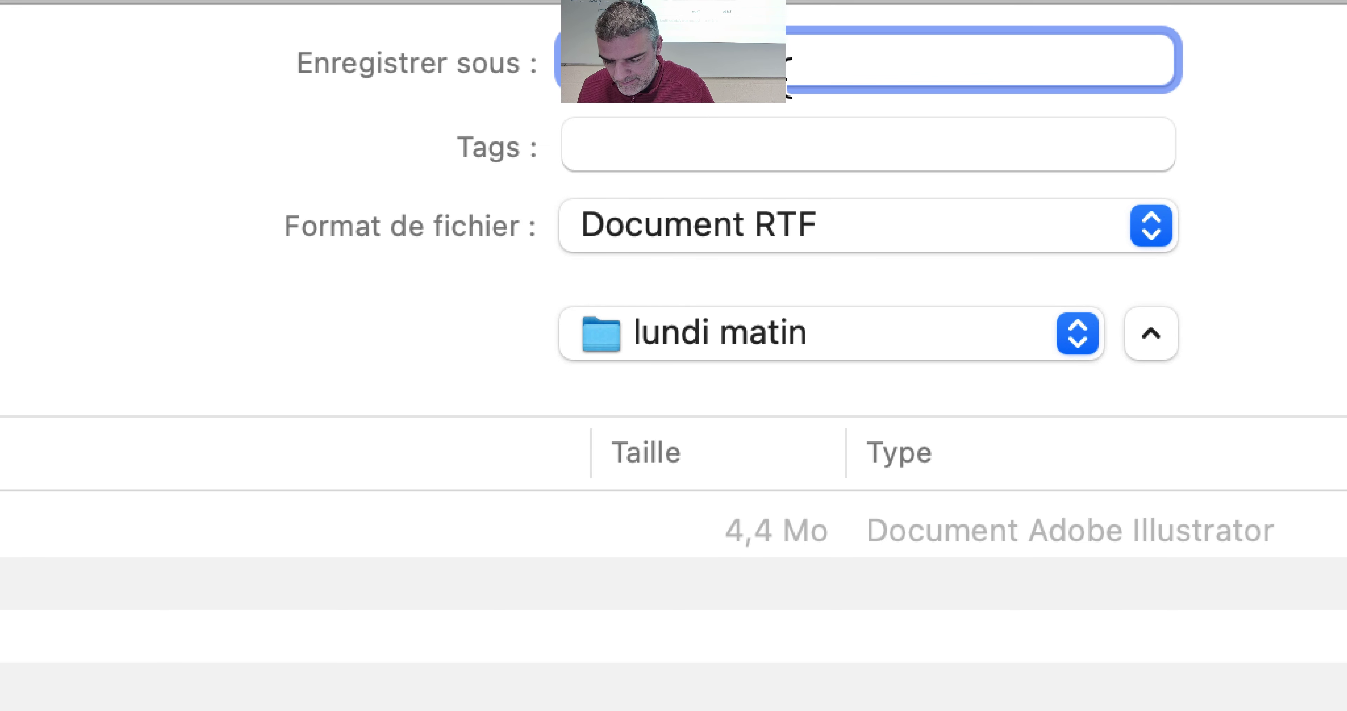
pyautogui.write('laylist .rtf')
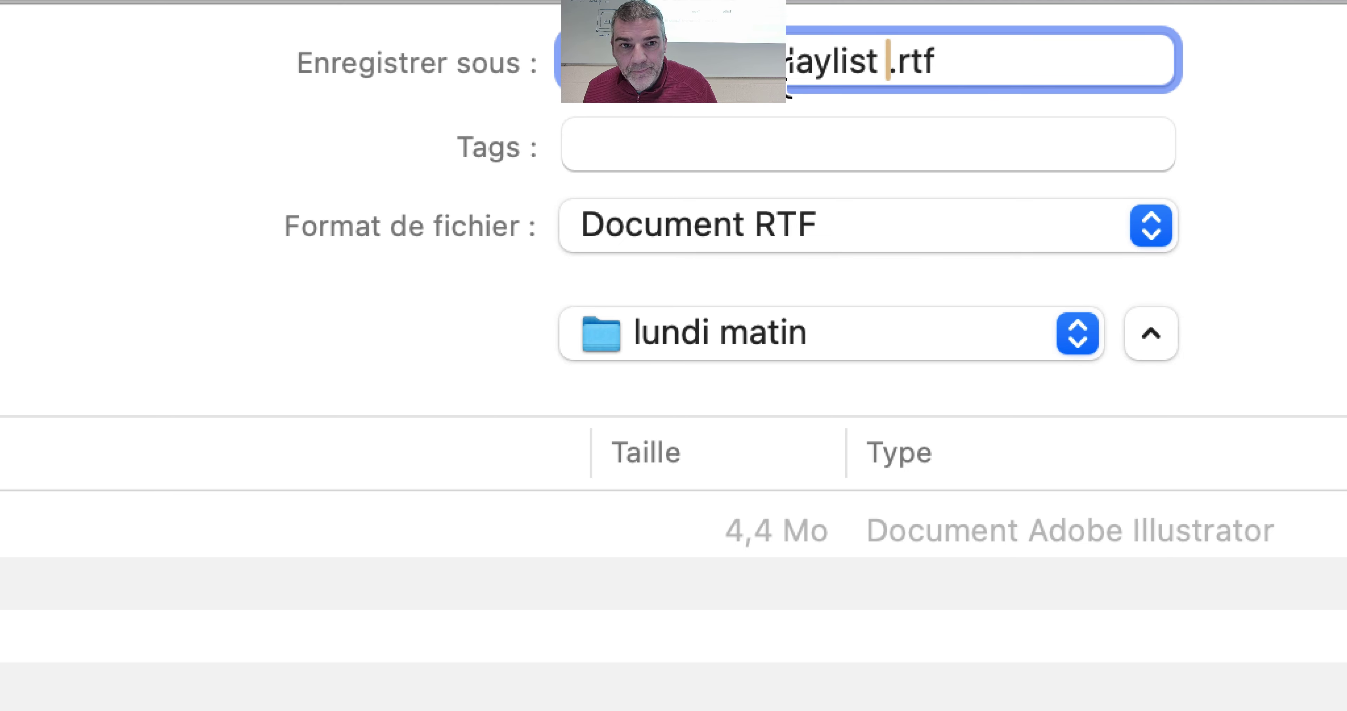
pyautogui.write('fashion-design-magic')
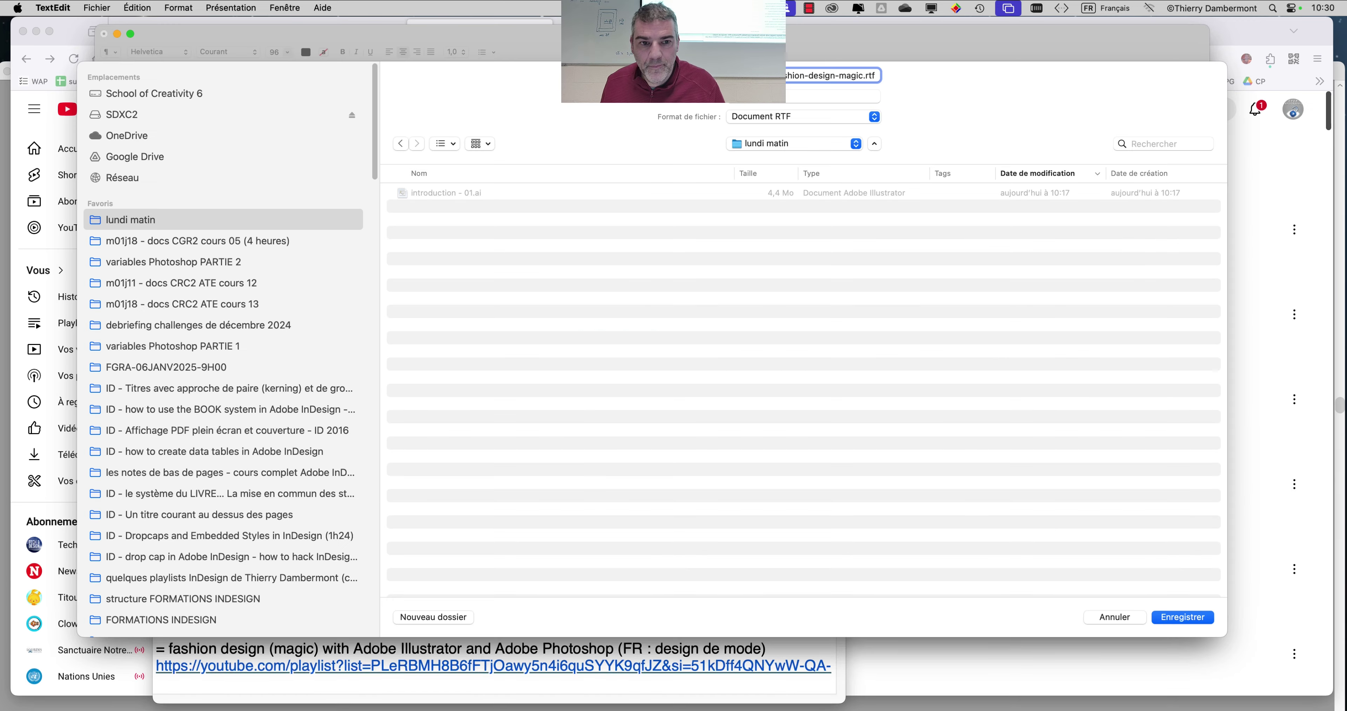
pyautogui.click(1197, 620)
# Duplicate the short link text onto a new line below the original
pyautogui.moveTo(1028, 280); pyautogui.dragTo(208, 281)
pyautogui.press('super+c')
pyautogui.click(1021, 286)
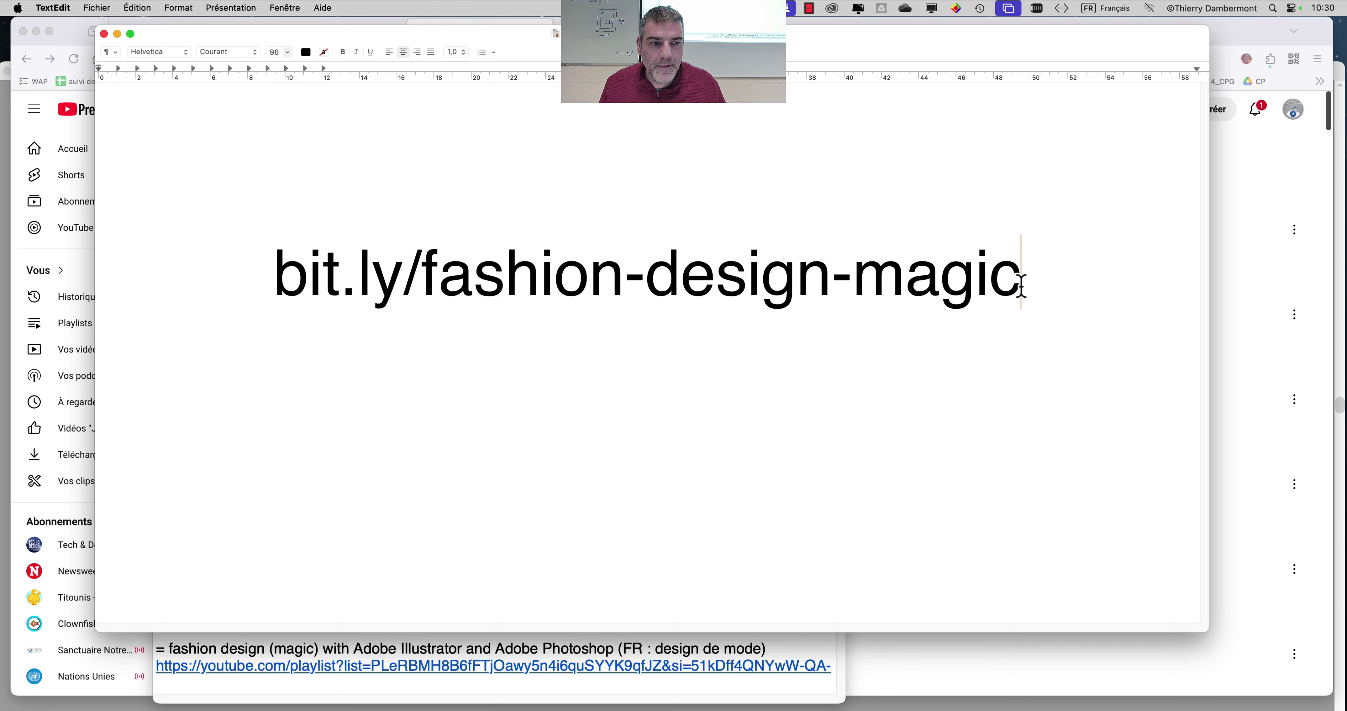
pyautogui.press('Return')
pyautogui.press('super+v')
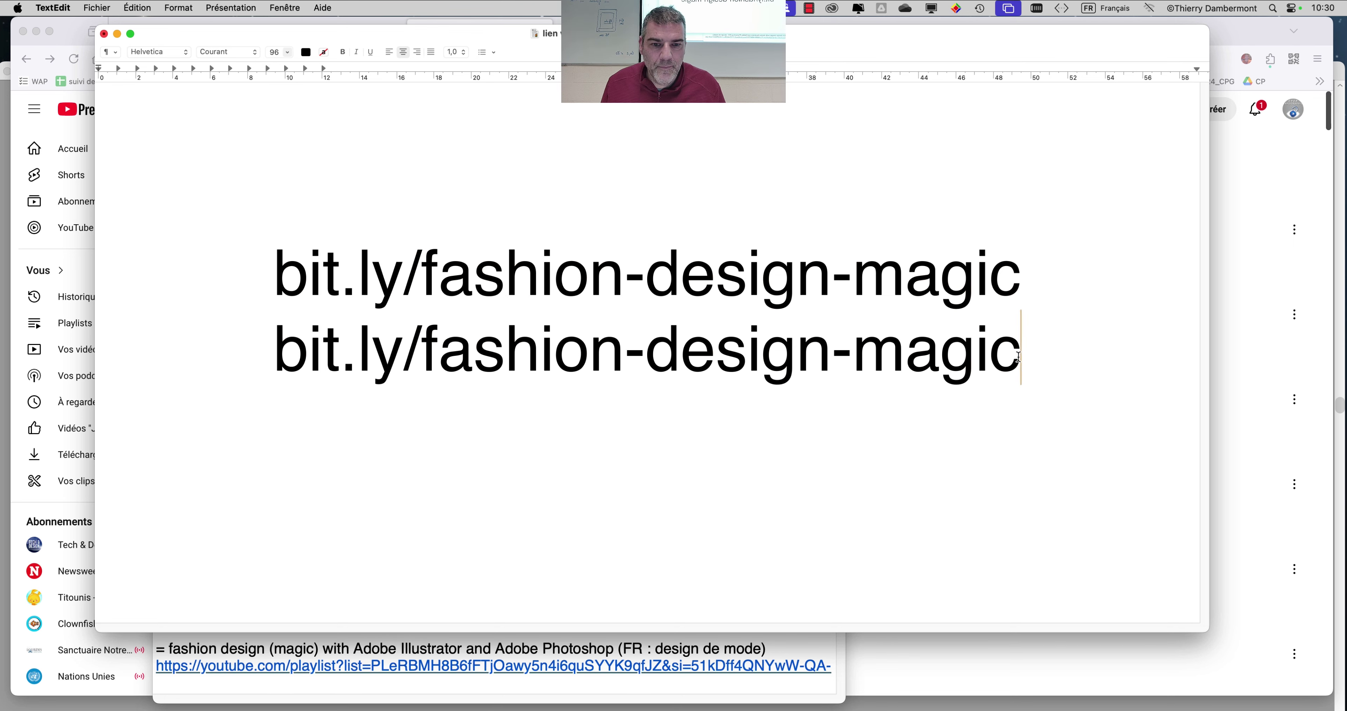
# Turn the second line into a hyperlink with the destination bit.ly/fashion-design-magic
pyautogui.moveTo(1020, 346); pyautogui.dragTo(273, 350)
pyautogui.press('super+k')
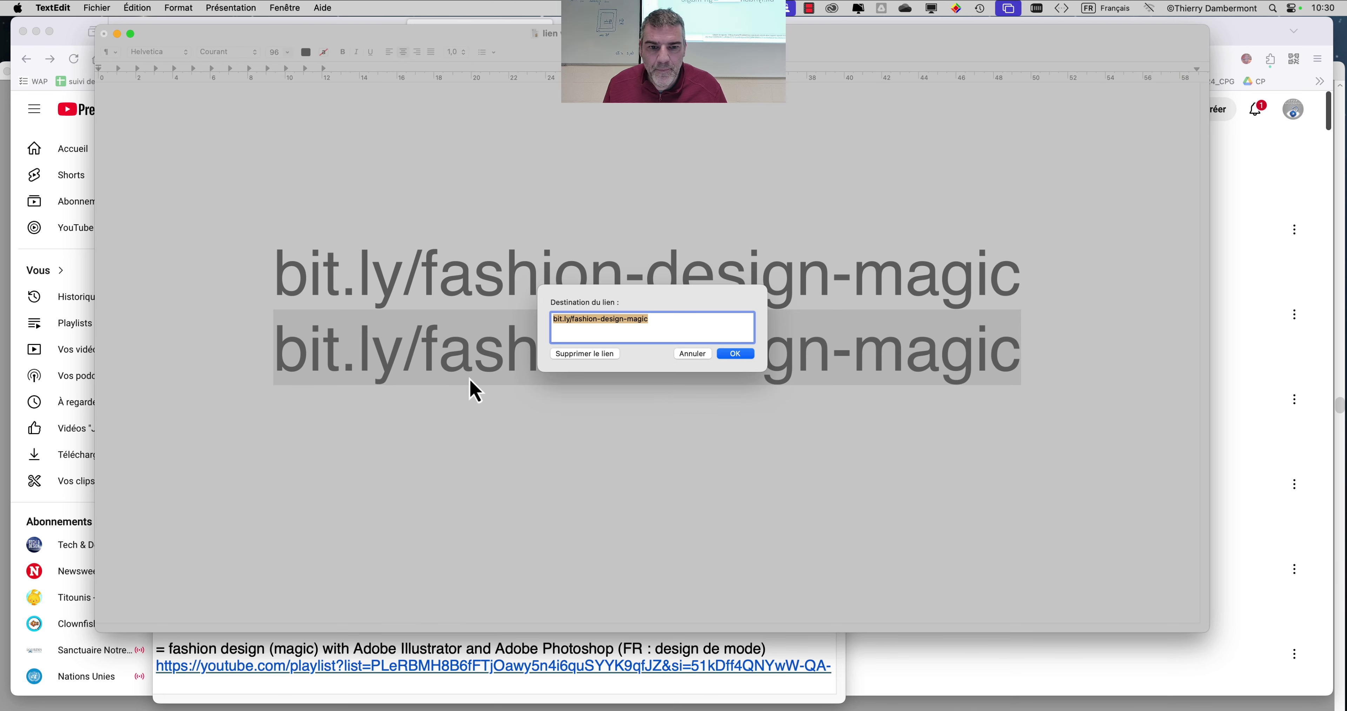
pyautogui.click(732, 354)
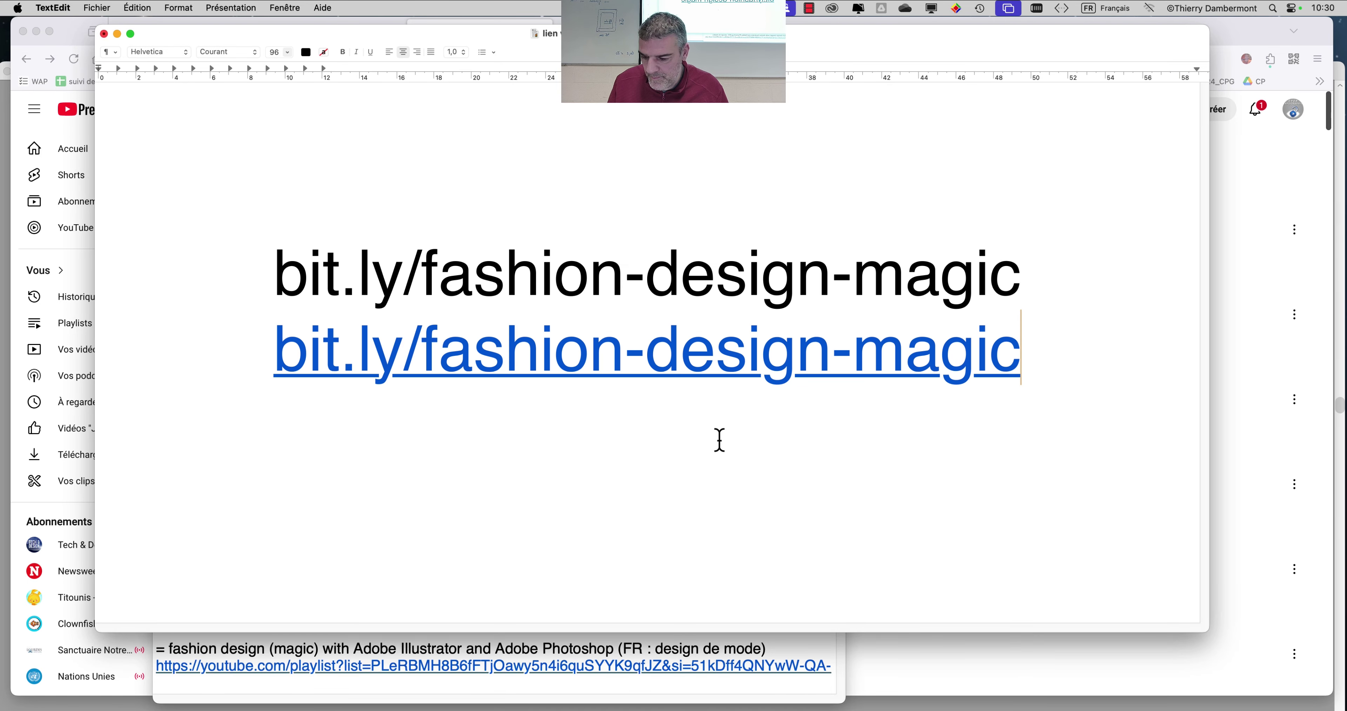